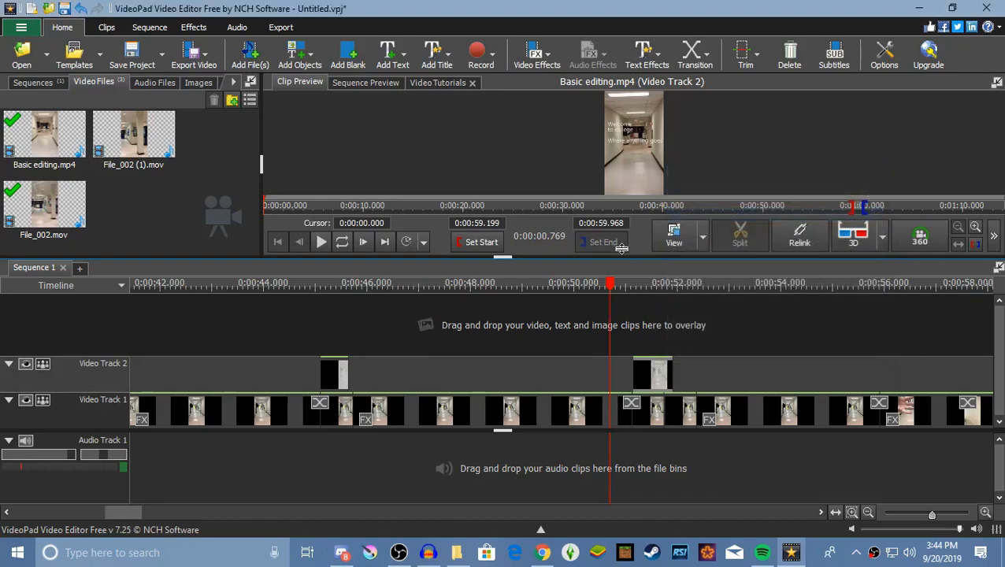
- Add a Blur effect with blurriness 22.50 to the Video Track 2 clip near 35 s
drag(612, 287, 778, 347)
drag(134, 512, 101, 556)
scroll(290, 509, down, 2)
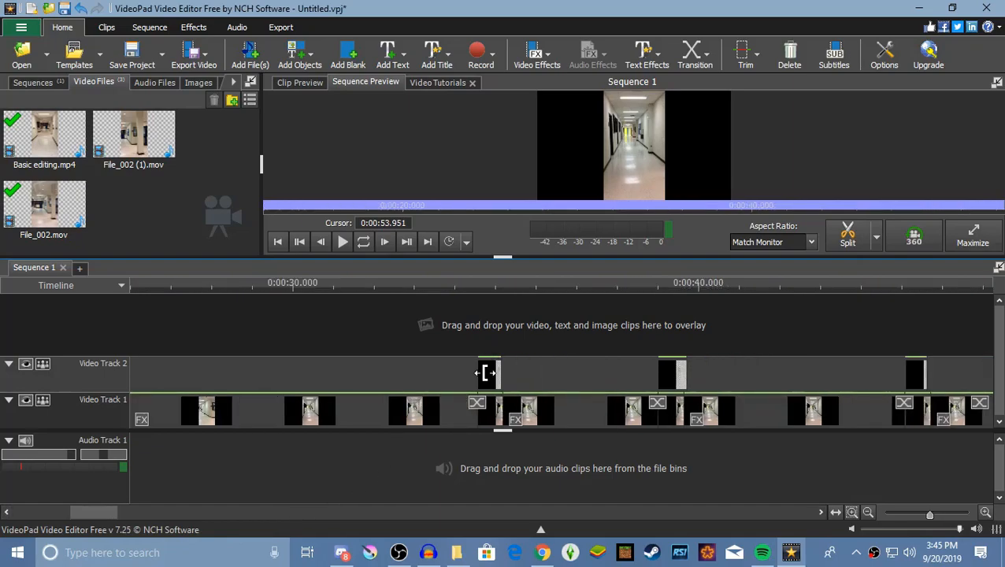
right_click(484, 381)
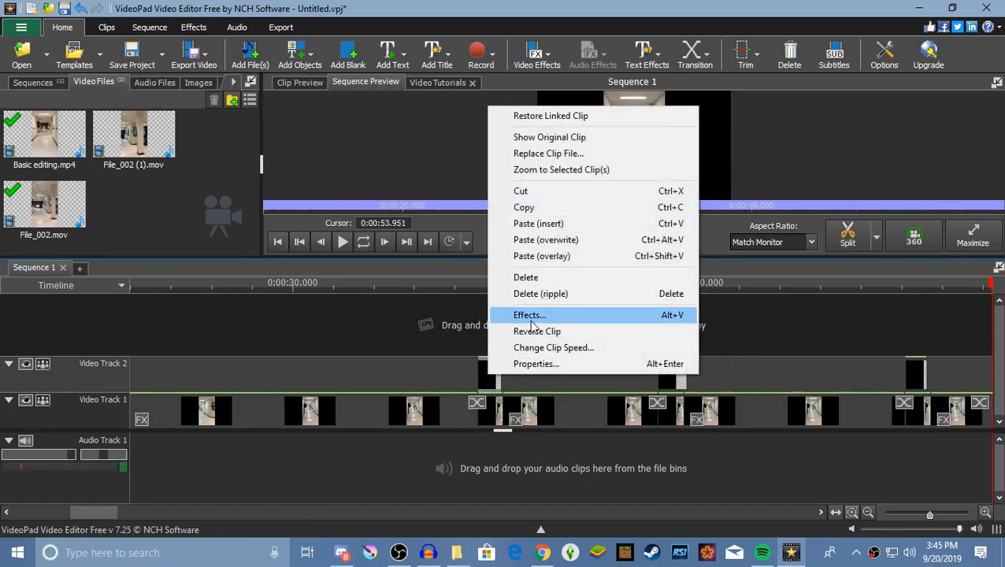
click(540, 318)
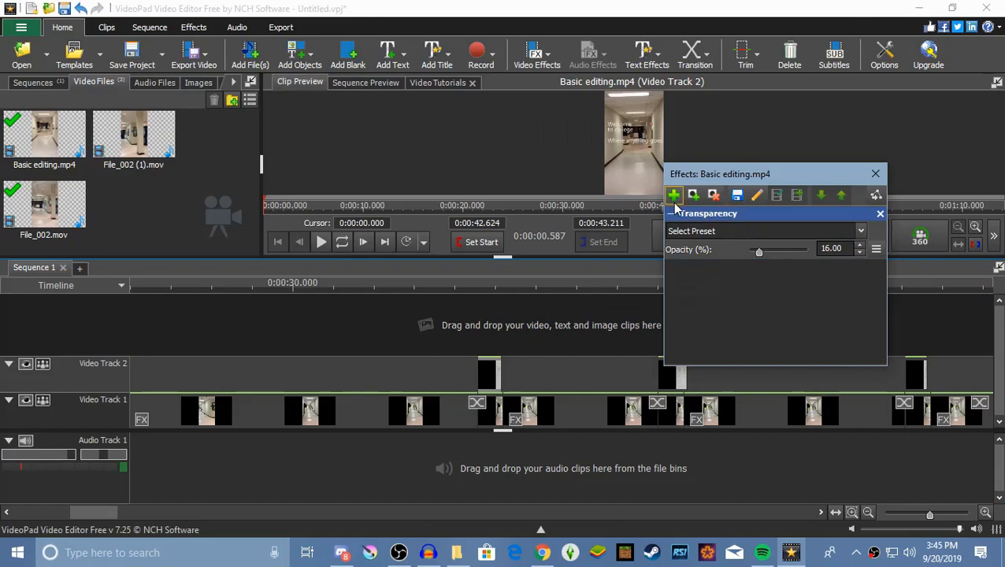
click(671, 197)
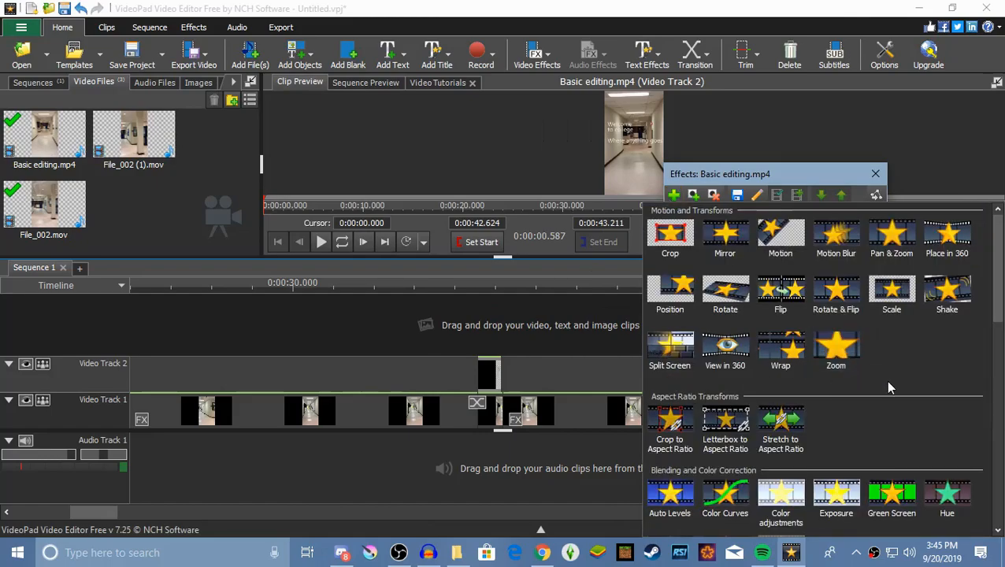
scroll(923, 412, down, 1)
scroll(941, 378, down, 1)
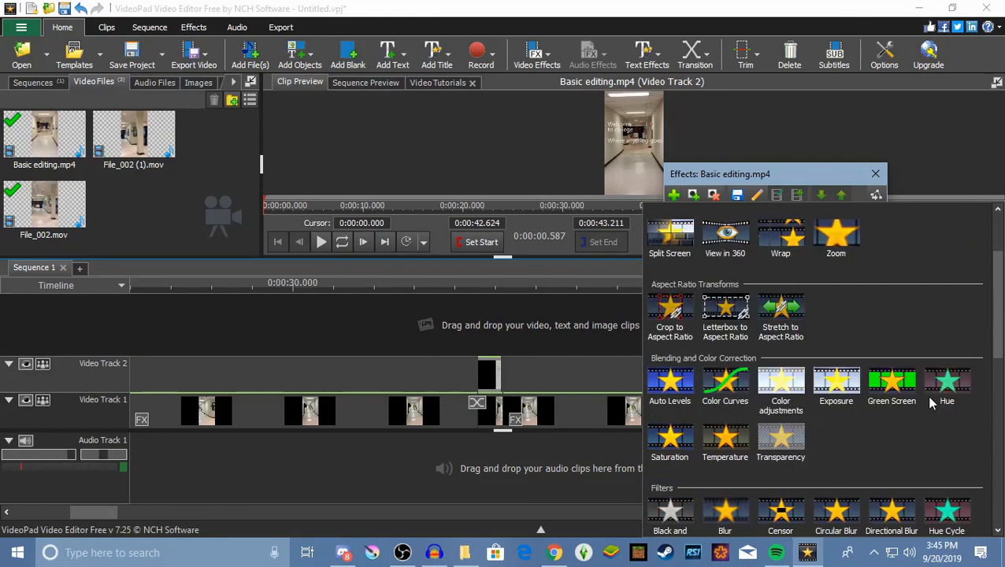
scroll(898, 461, down, 1)
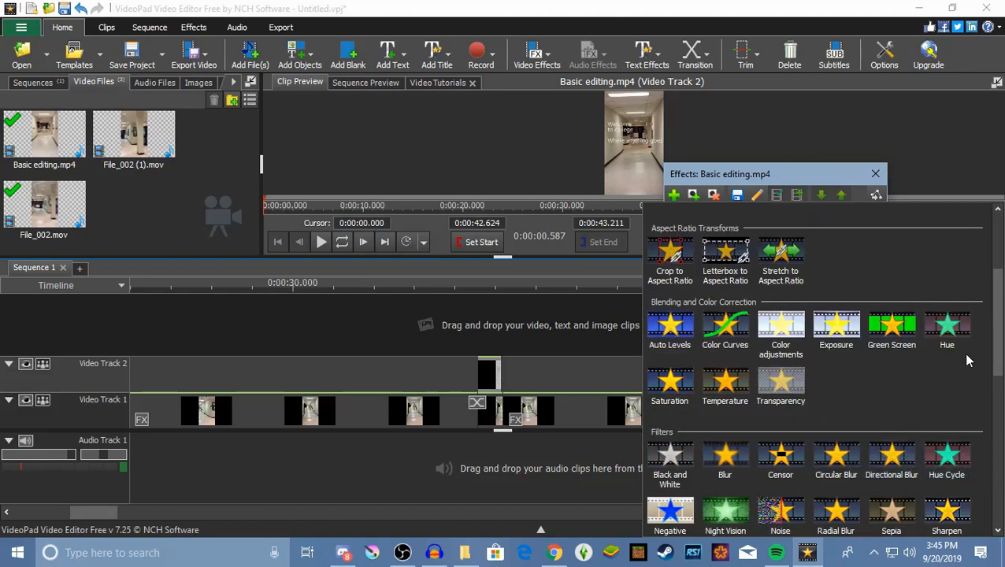
click(722, 461)
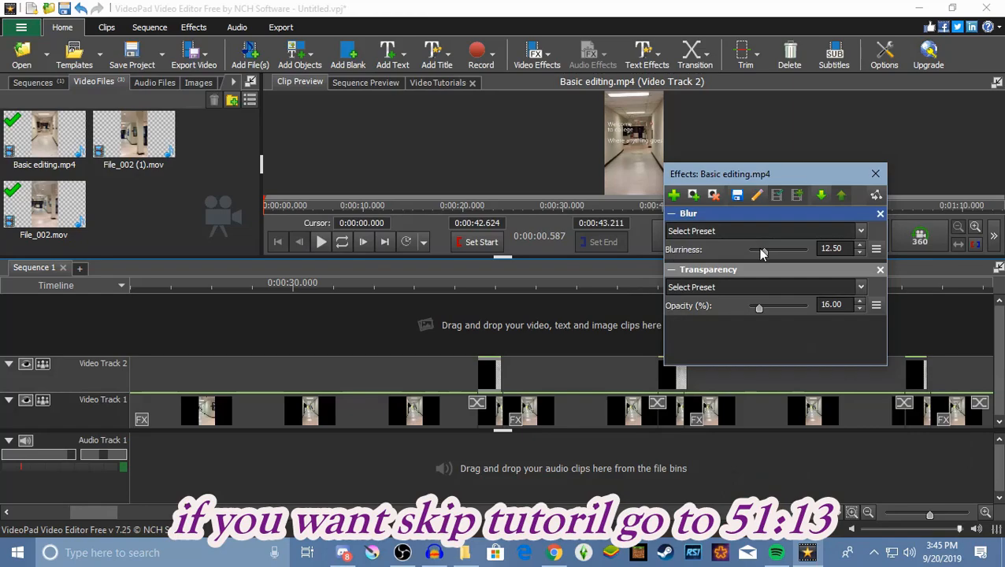
drag(765, 254, 777, 254)
click(874, 175)
- Preview the blurred Video Track 2 clip near 35 s and set its Blur effect's blurriness to 16
drag(455, 290, 465, 343)
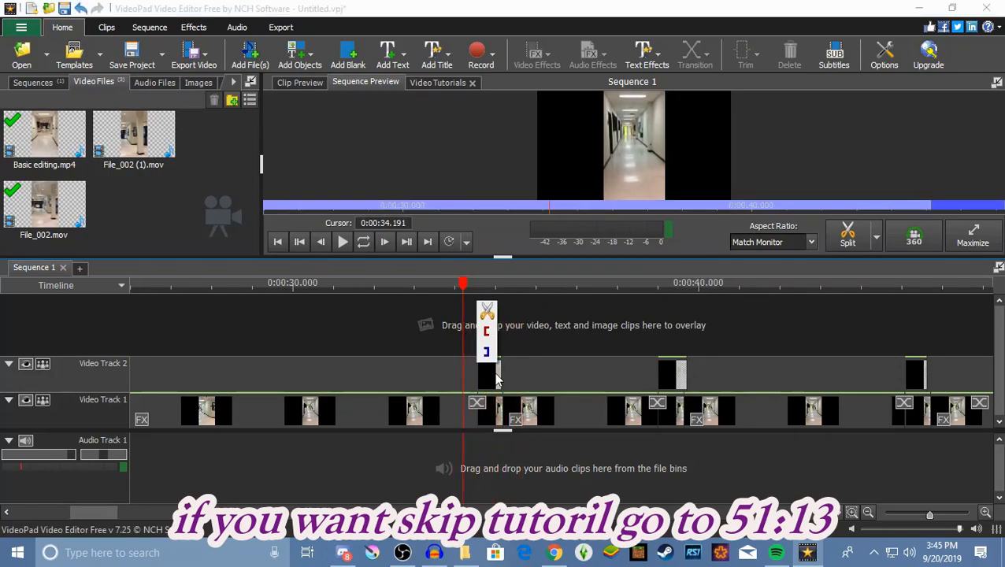
right_click(494, 384)
click(572, 324)
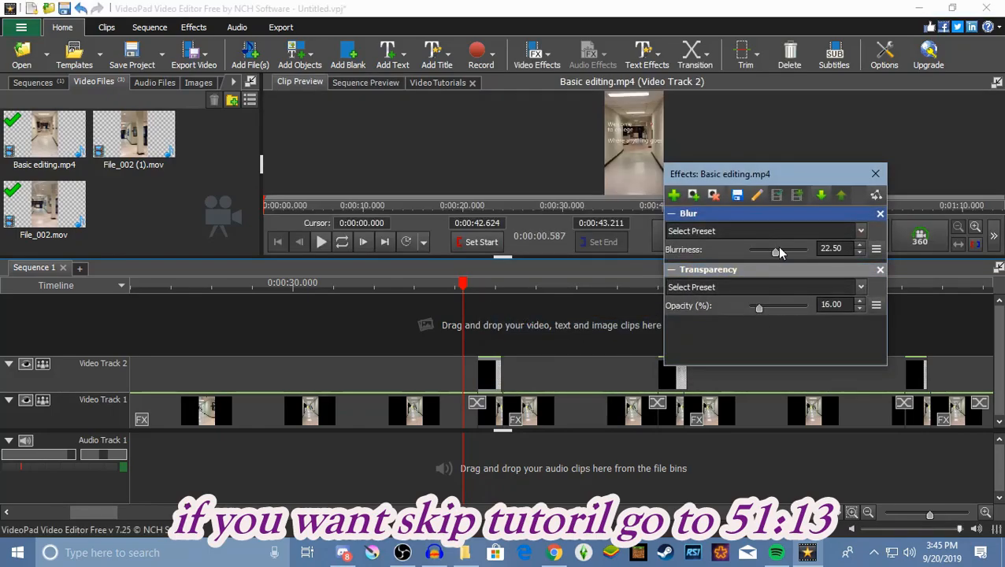
drag(775, 254, 768, 256)
click(875, 173)
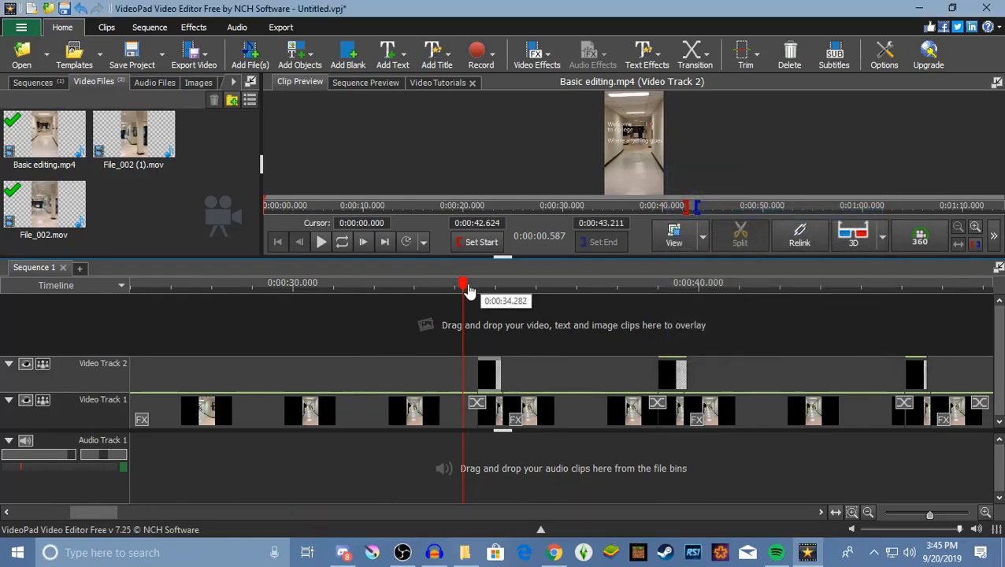
- Add a Blur effect to the Video Track 2 clip near 39 s
drag(463, 291, 666, 296)
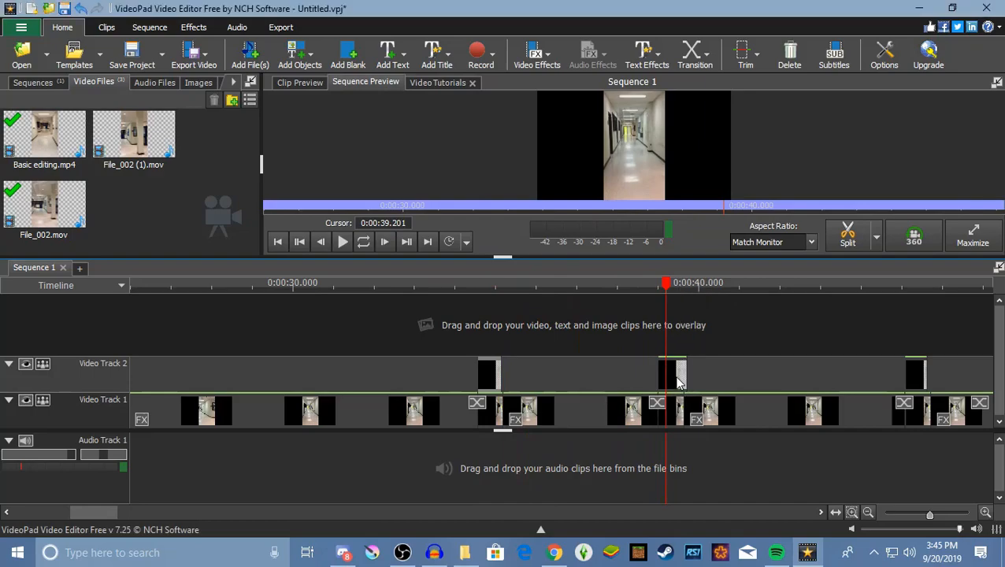
right_click(679, 384)
click(718, 316)
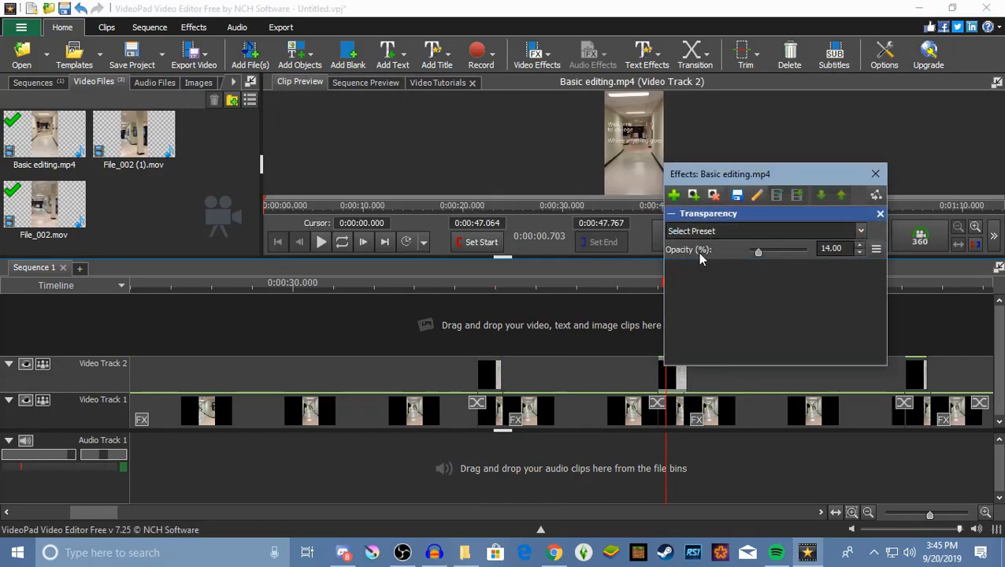
click(673, 194)
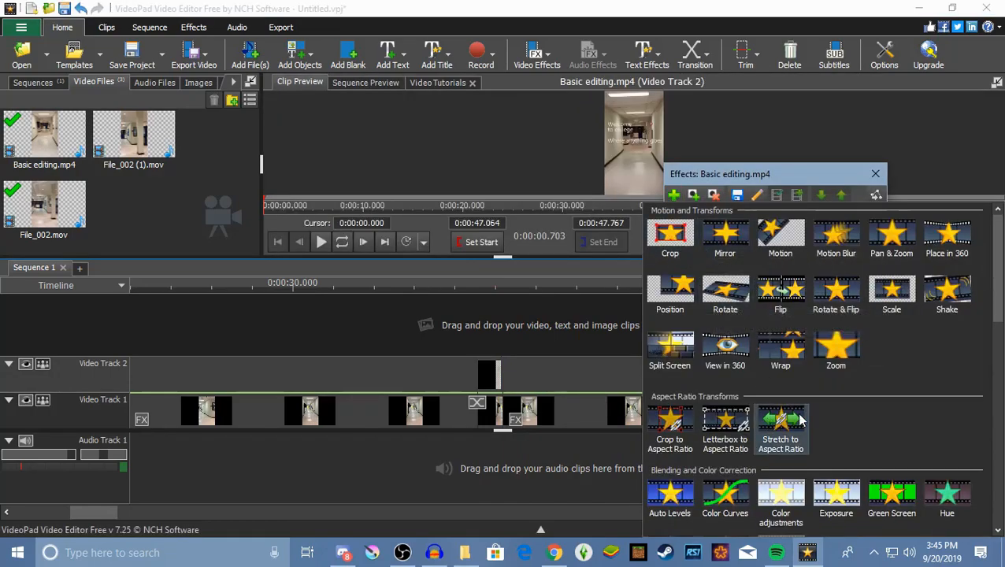
scroll(825, 387, down, 1)
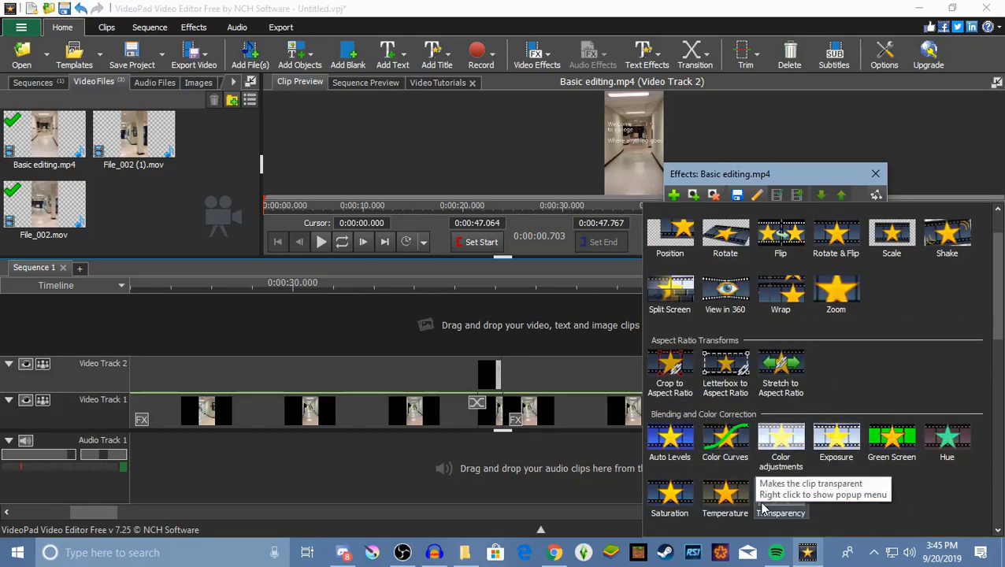
scroll(830, 356, down, 1)
scroll(844, 356, down, 1)
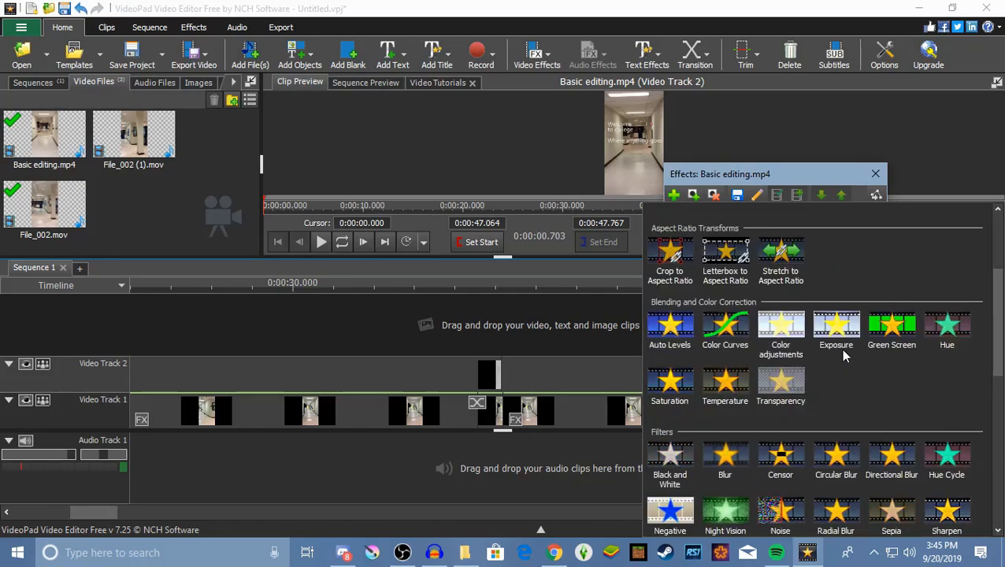
click(721, 461)
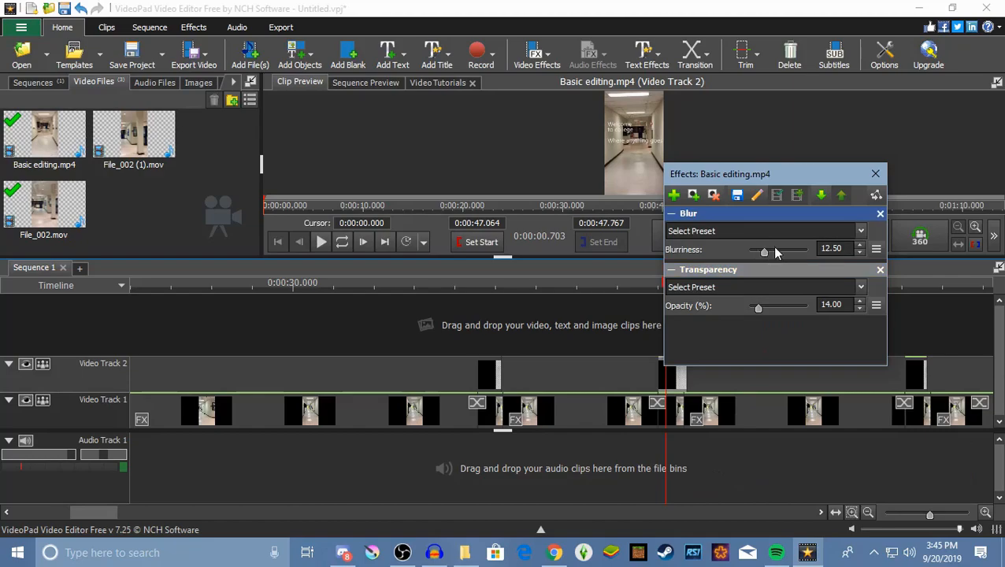
click(874, 175)
- Preview the overlay clips and increase the opacity of the Video Track 2 clip near 35 s
click(666, 296)
drag(674, 301, 485, 382)
click(563, 372)
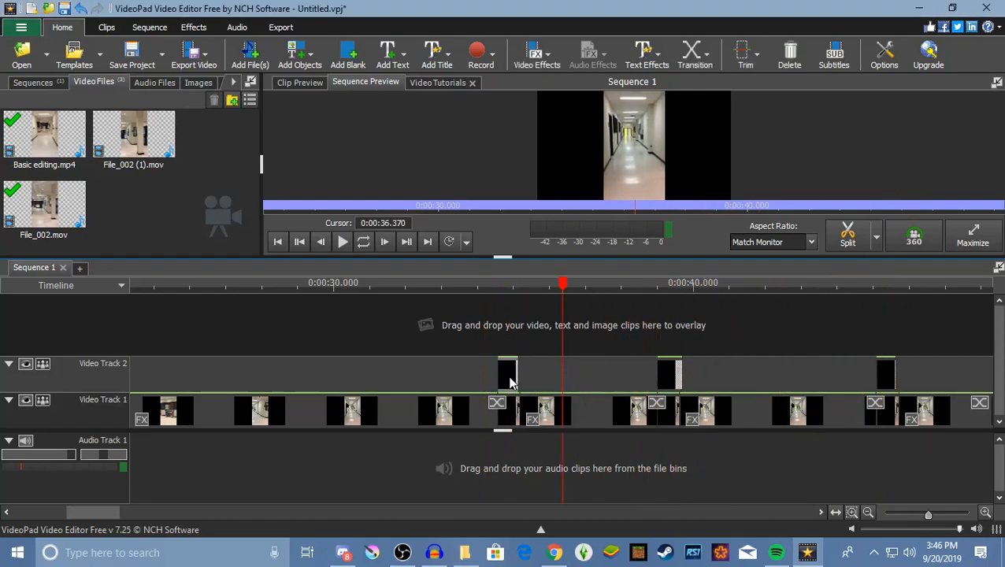
right_click(507, 380)
click(554, 317)
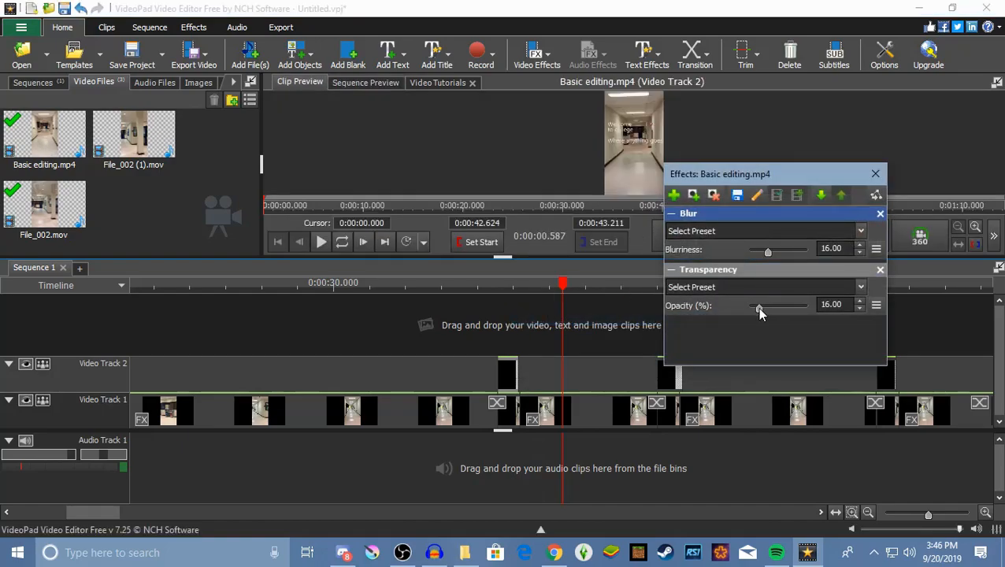
drag(757, 308, 763, 307)
click(876, 175)
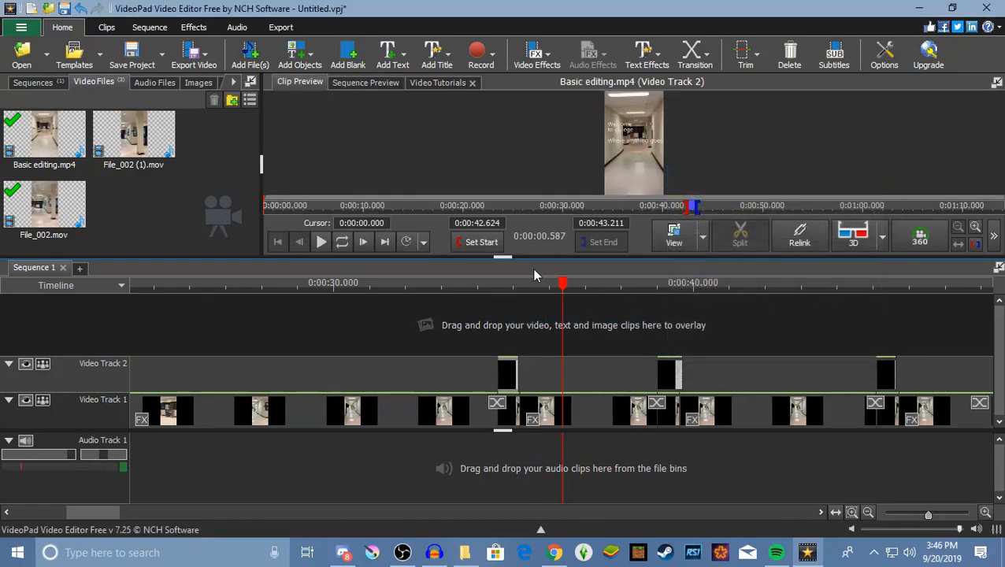
- Set the opacity of the Video Track 2 clip near 45 s to 45%
mouse_move(564, 285)
mouse_down()
mouse_move(482, 287)
mouse_move(583, 287)
mouse_up()
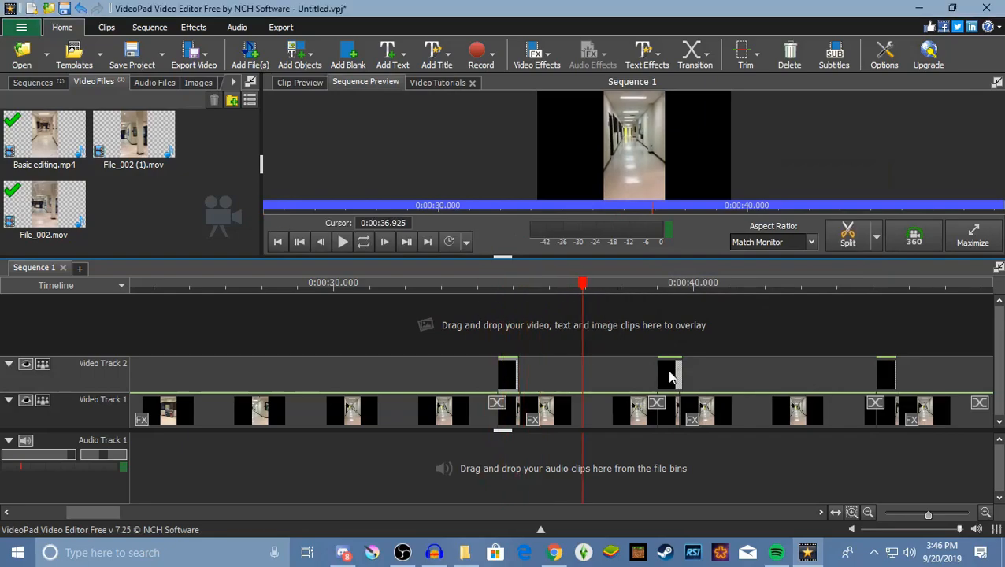
drag(511, 286, 856, 315)
right_click(886, 378)
click(832, 323)
drag(784, 252, 775, 252)
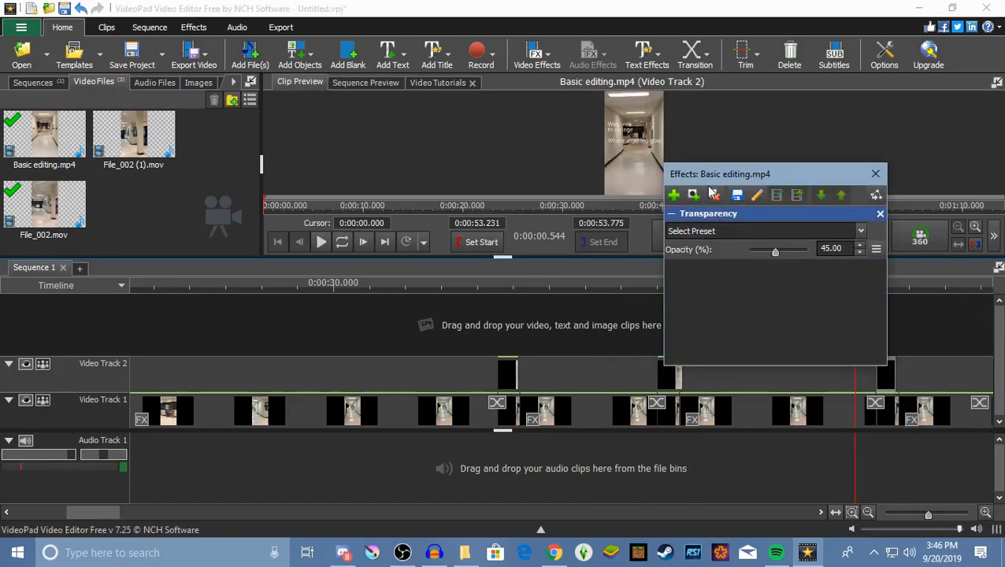
- Add a Radial Blur effect with blurriness 15 to the Video Track 2 clip near 45 s
click(674, 194)
scroll(830, 416, down, 3)
scroll(788, 425, down, 1)
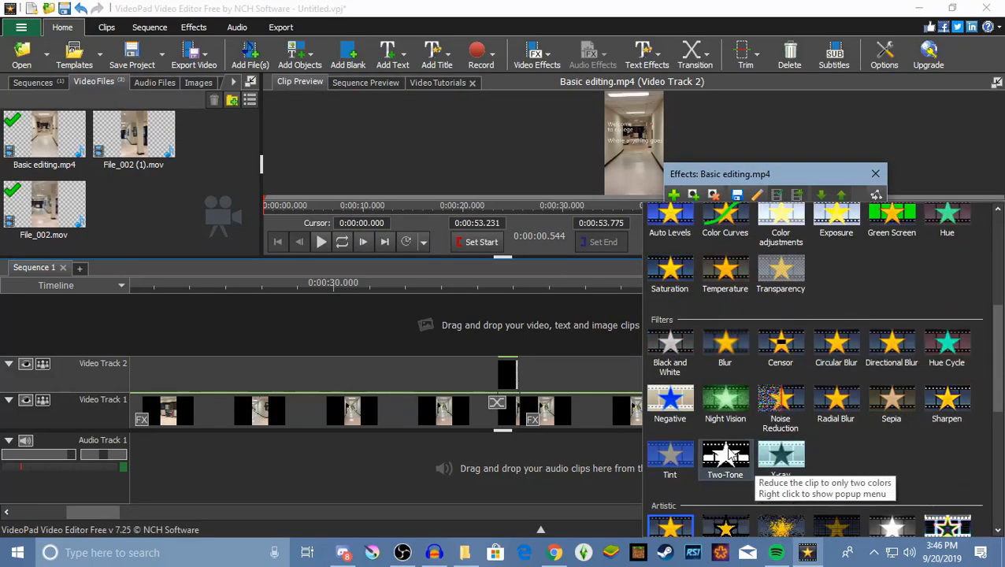
click(836, 398)
drag(755, 232, 767, 233)
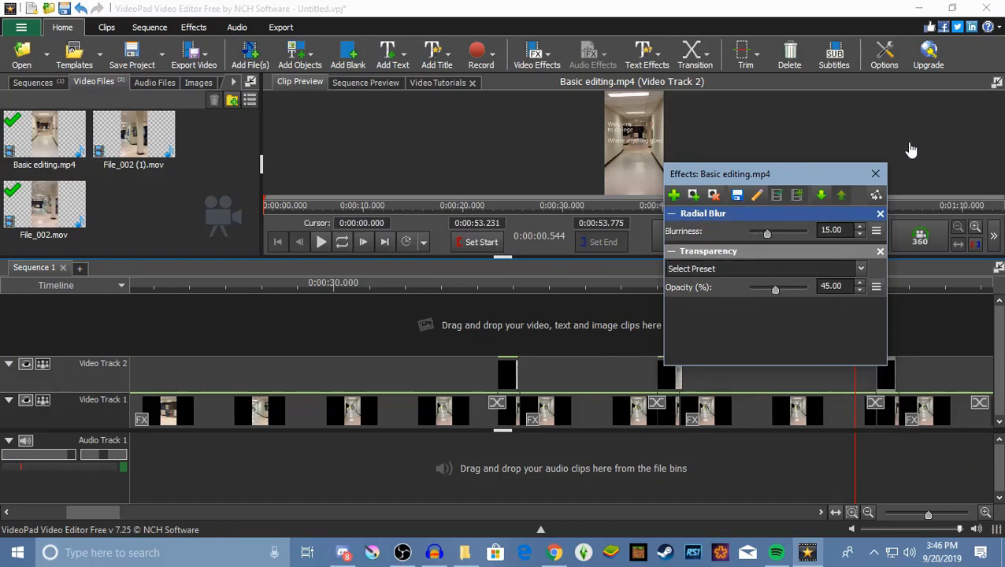
click(875, 174)
- Replace the Blur effect on the Video Track 2 clip near 39 s with Radial Blur and preview it
drag(857, 285, 662, 330)
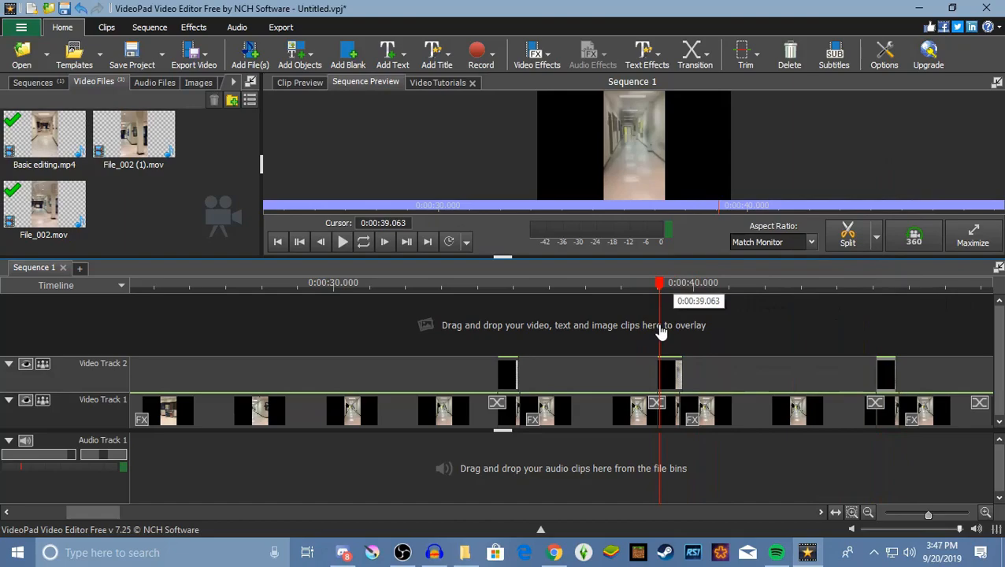
right_click(665, 371)
click(746, 313)
click(870, 215)
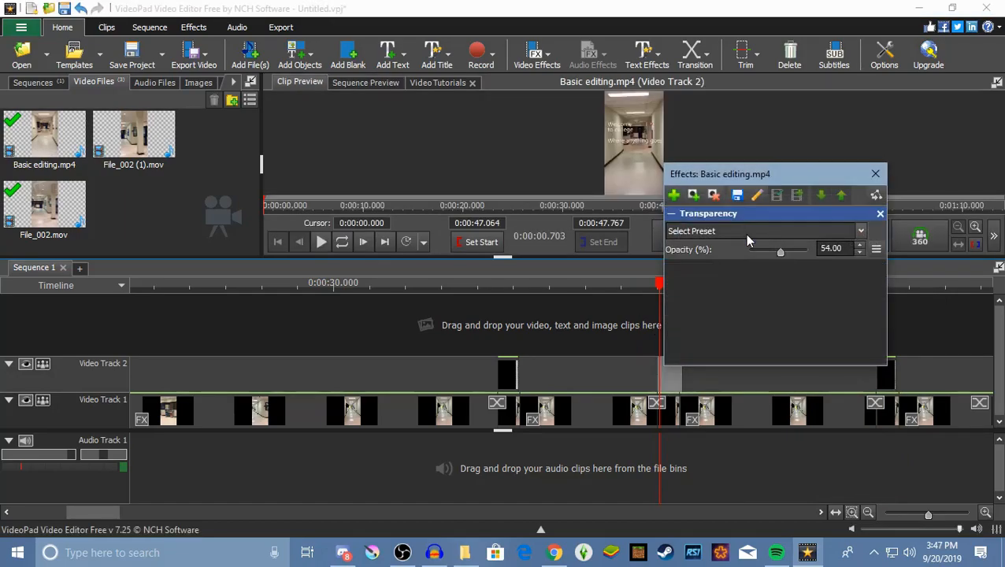
click(870, 217)
scroll(899, 469, down, 3)
scroll(865, 500, down, 5)
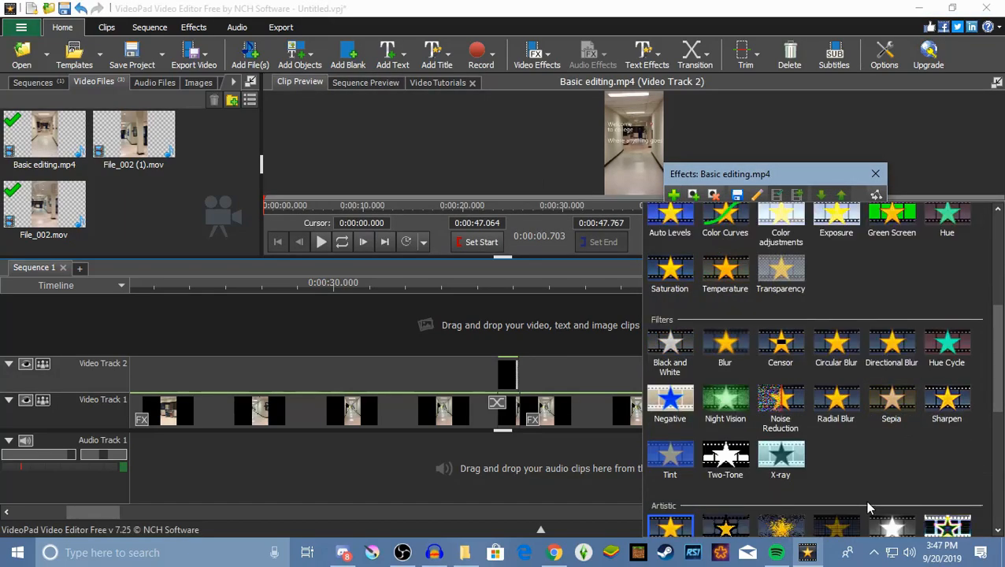
click(837, 378)
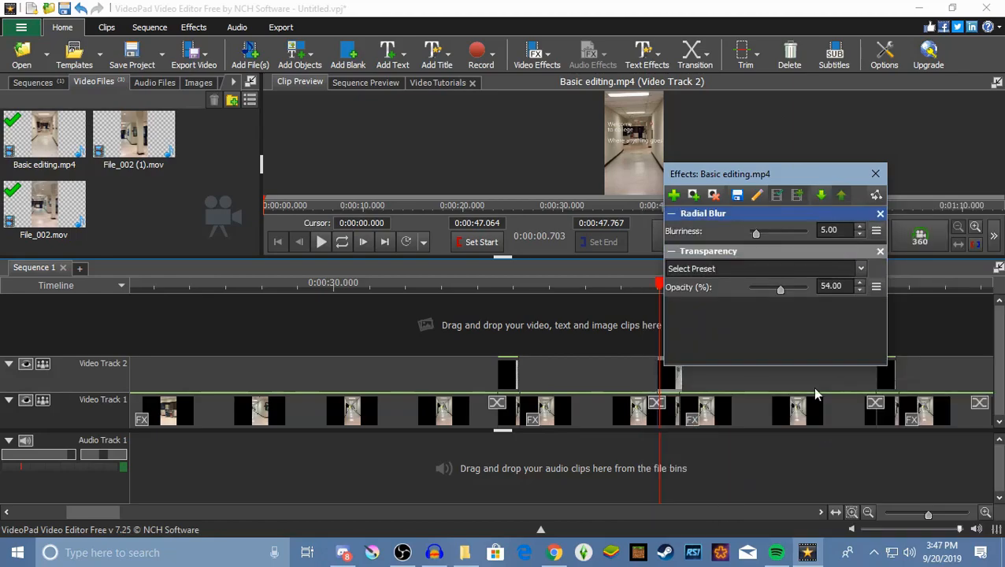
click(662, 245)
mouse_move(662, 289)
mouse_down()
mouse_move(643, 300)
mouse_move(686, 307)
mouse_move(680, 329)
mouse_move(498, 336)
mouse_move(682, 340)
mouse_move(643, 331)
mouse_up()
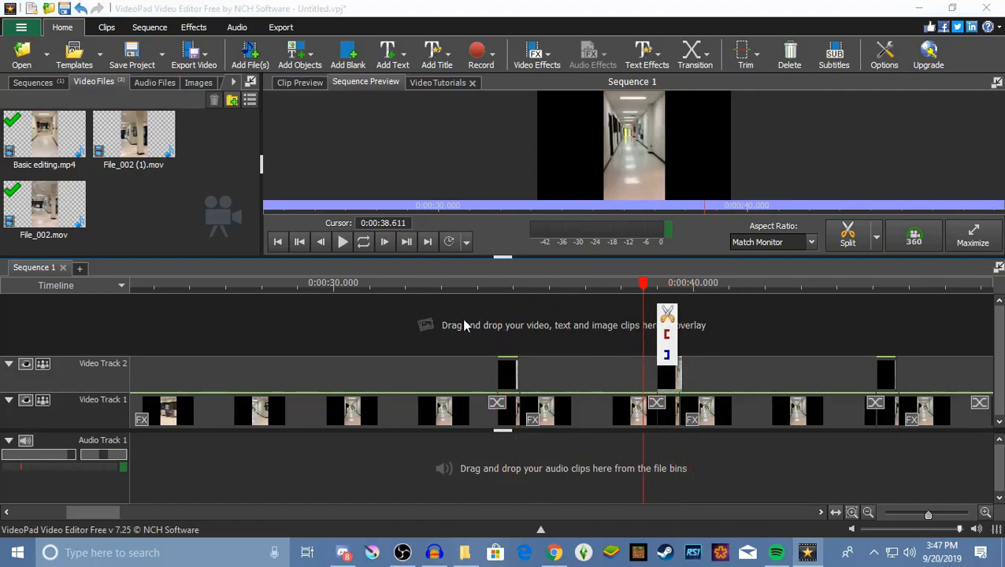
- Add Radial Blur with blurriness 25 to the Video Track 2 clip near 51 s, set its opacity to 50%, and preview it
mouse_move(635, 277)
mouse_down()
mouse_move(696, 293)
mouse_move(675, 290)
mouse_move(668, 311)
mouse_move(698, 313)
mouse_move(504, 331)
mouse_move(924, 374)
mouse_move(878, 376)
mouse_move(894, 381)
mouse_move(850, 370)
mouse_up()
drag(89, 515, 135, 515)
drag(166, 293, 370, 299)
right_click(422, 376)
click(496, 306)
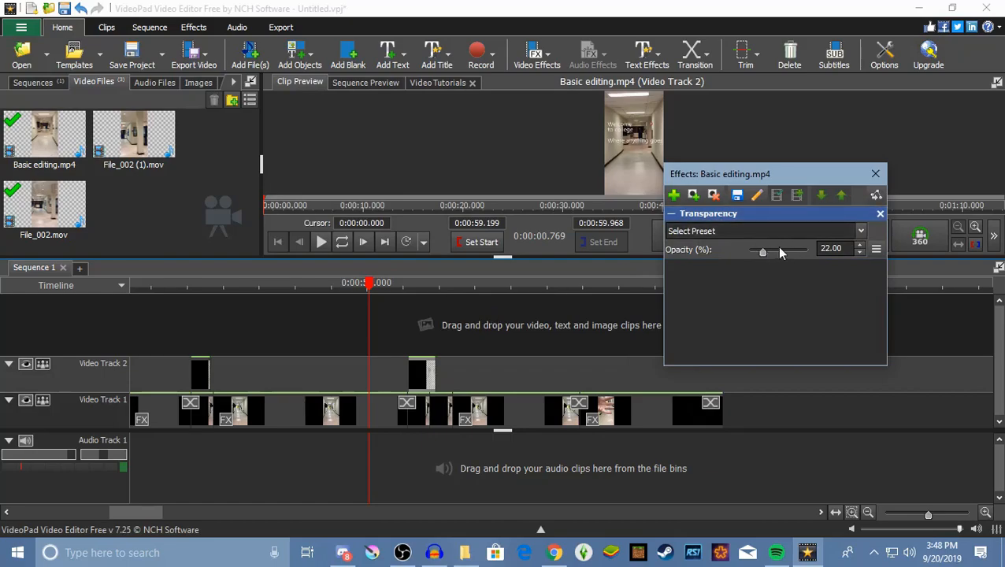
click(673, 195)
scroll(906, 323, down, 10)
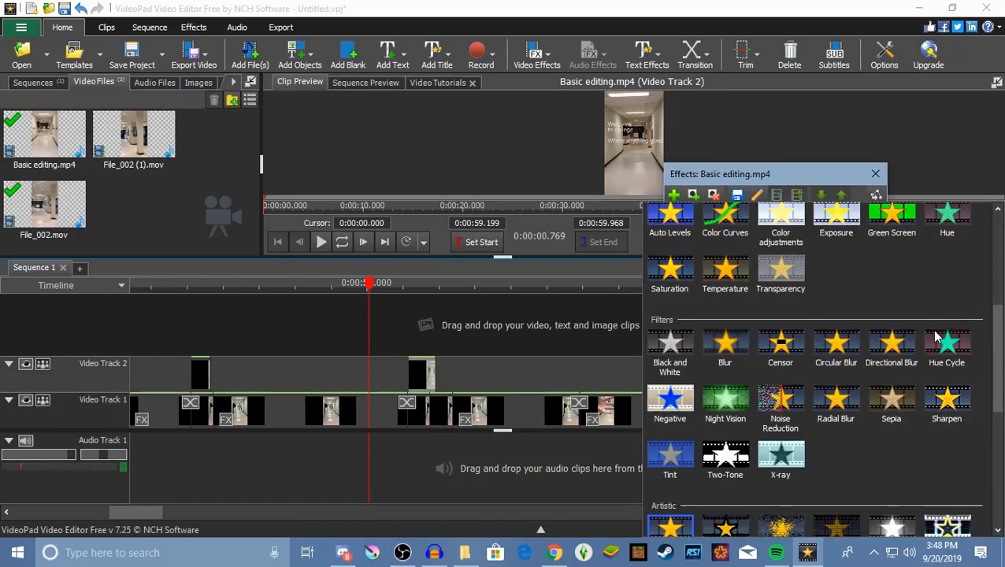
scroll(844, 468, down, 5)
scroll(845, 330, up, 8)
click(846, 236)
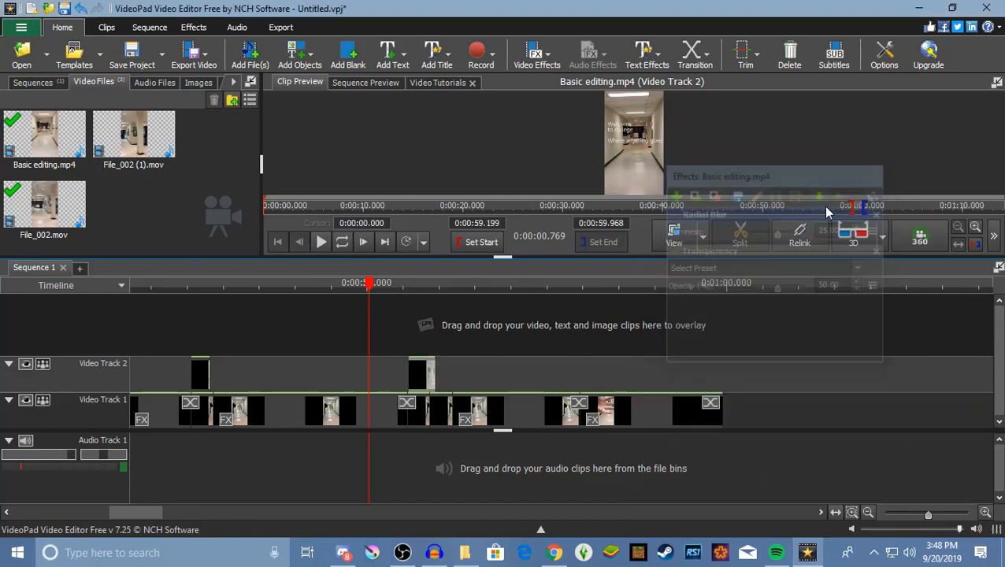
click(875, 173)
click(417, 290)
drag(419, 293, 397, 307)
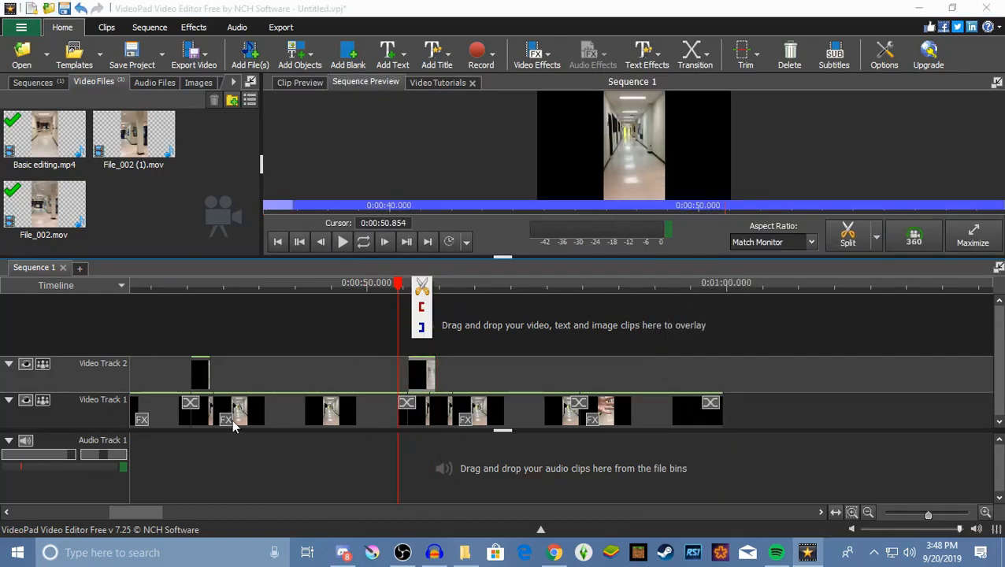
- Increase the Radial Blur's blurriness on the Video Track 2 clip near 45 s
scroll(300, 418, up, 2)
right_click(354, 376)
click(370, 319)
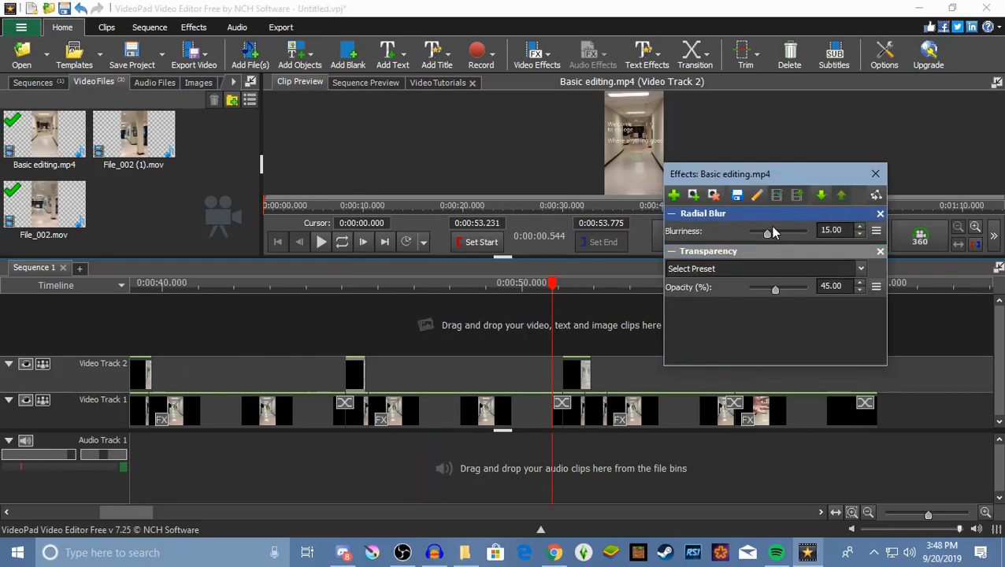
drag(774, 233, 780, 234)
click(875, 174)
- Preview the Video Track 2 clip near 39 s and adjust its Radial Blur's blurriness
drag(553, 287, 101, 372)
drag(109, 512, 96, 511)
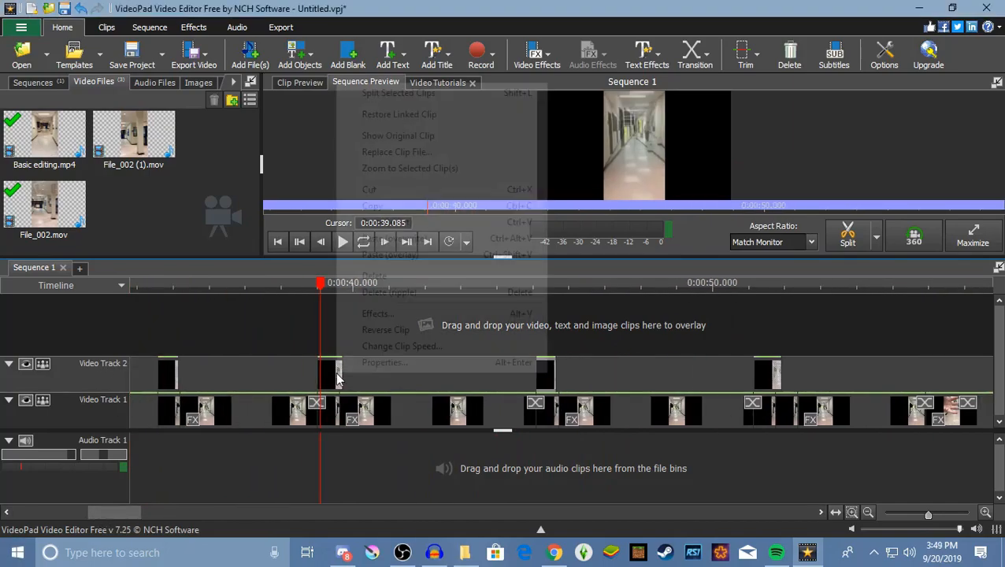
right_click(338, 374)
click(370, 314)
drag(779, 230, 777, 233)
click(875, 174)
- Review the effects applied to the Video Track 2 clip near 35 s
right_click(169, 373)
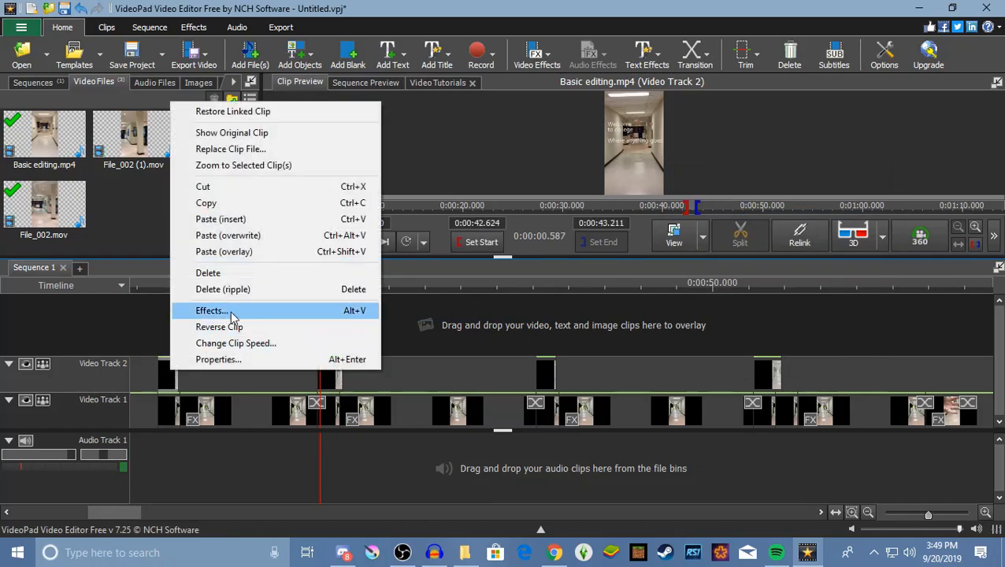
click(198, 313)
click(875, 174)
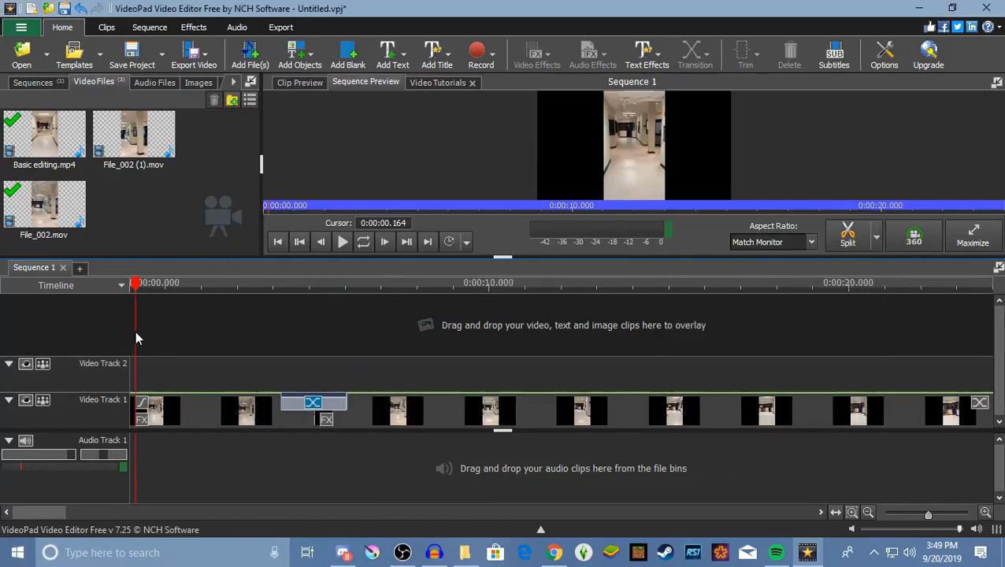
- Enlarge the sequence preview and play the sequence from the beginning to review all the transitions
drag(135, 338, 130, 338)
drag(754, 257, 693, 334)
click(344, 320)
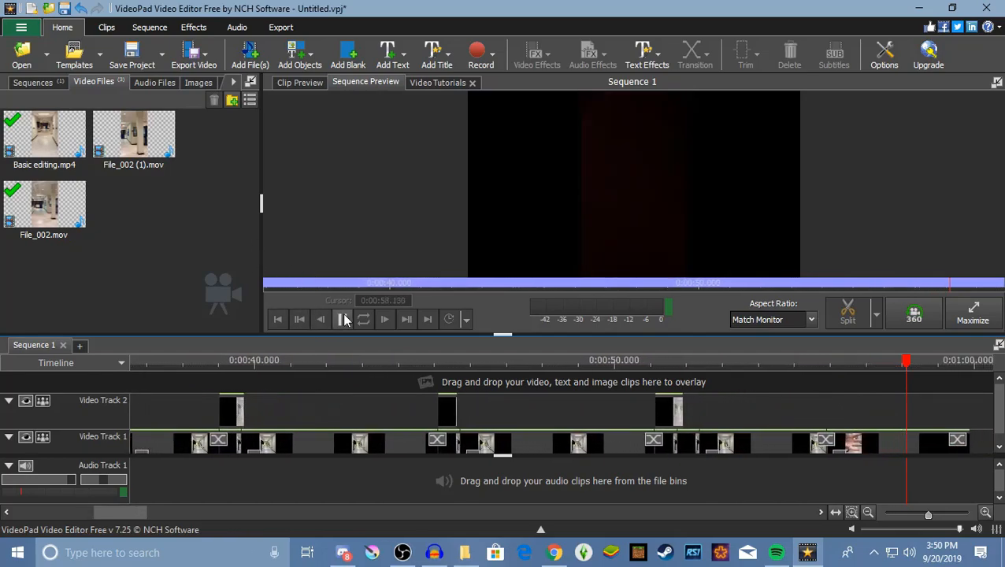
key(space)
- Scrub back to about 32 s ahead of the overlay clips, then return the timeline to its beginning
drag(900, 375, 124, 435)
drag(126, 514, 101, 541)
drag(508, 370, 341, 405)
mouse_move(363, 404)
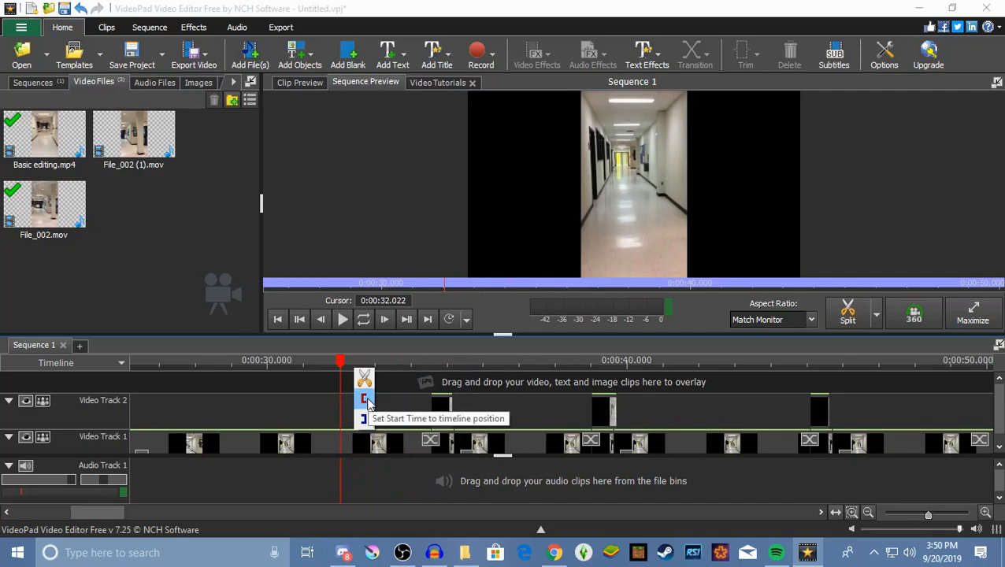
drag(93, 511, 36, 511)
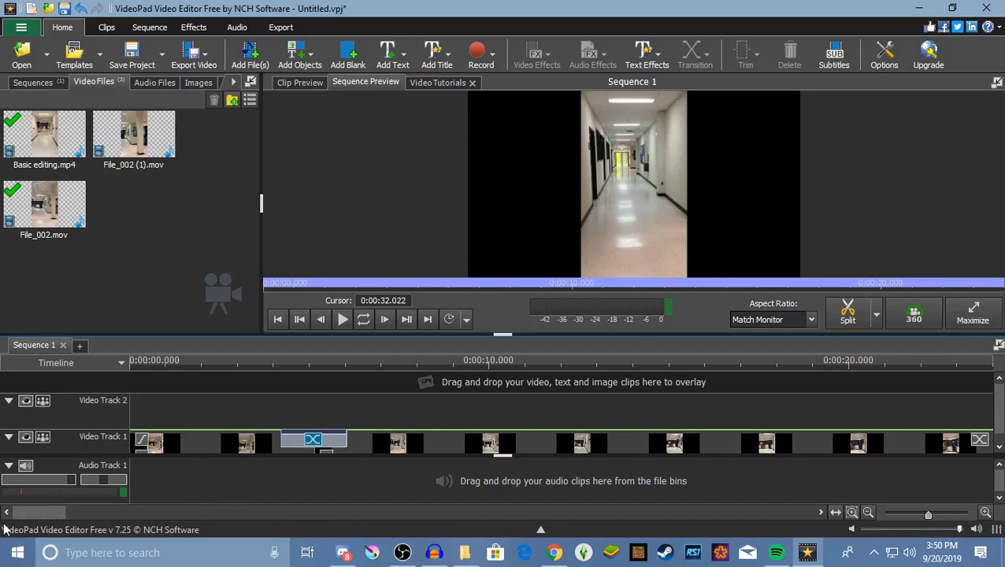
drag(37, 511, 4, 543)
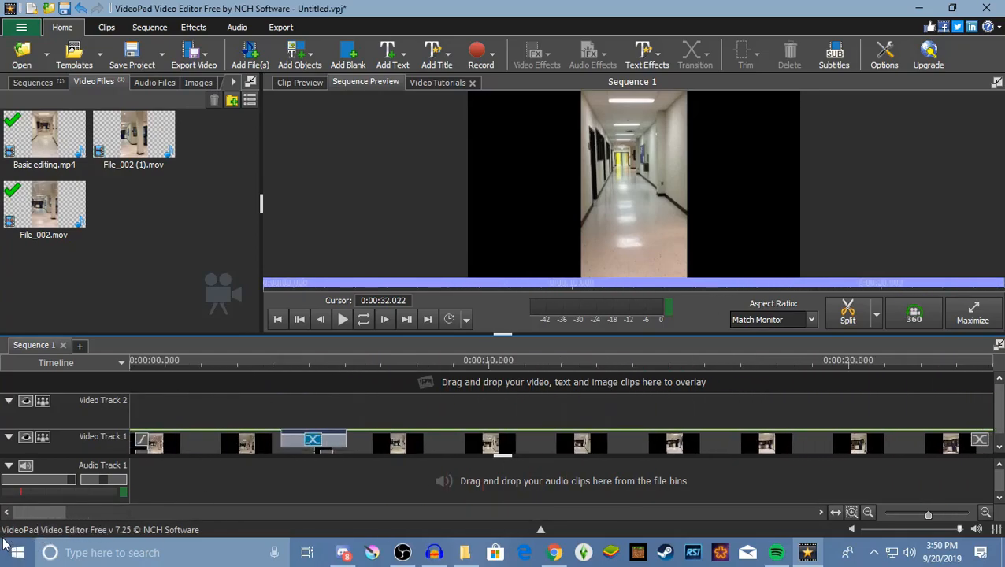
click(194, 388)
click(848, 314)
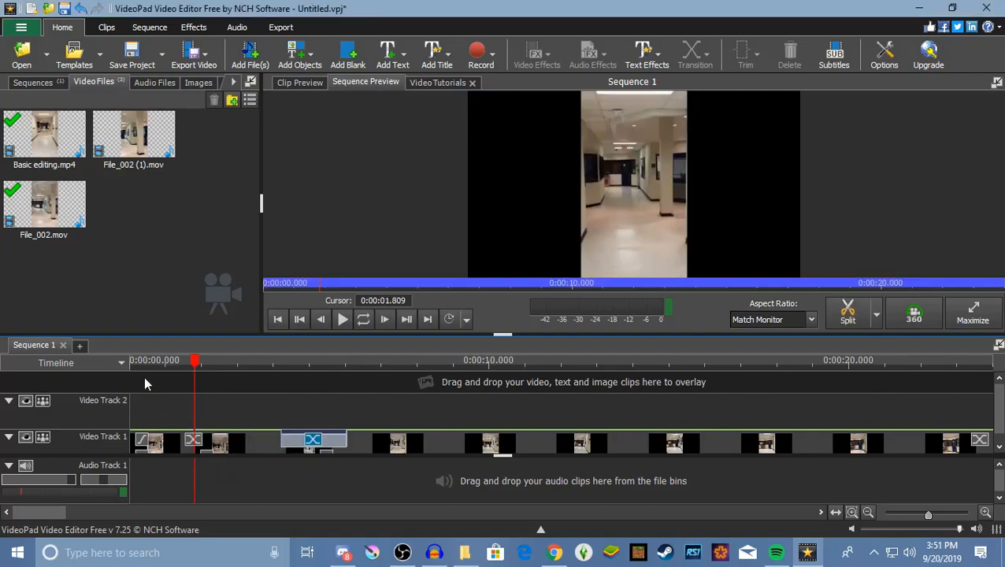
click(81, 8)
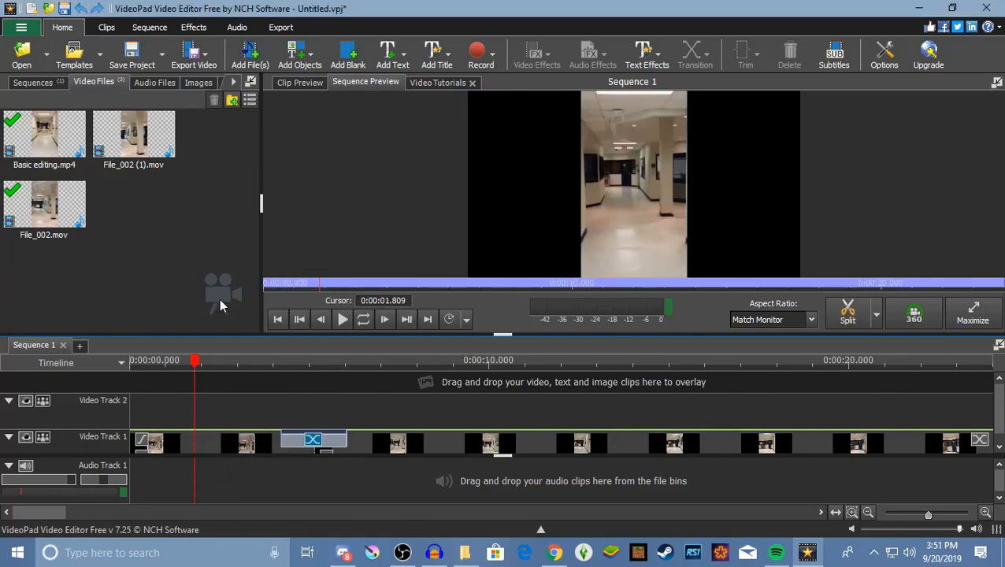
- Copy the first clip on Video Track 1 and paste it with overwrite onto Video Track 2 at about 2.5 s
right_click(222, 449)
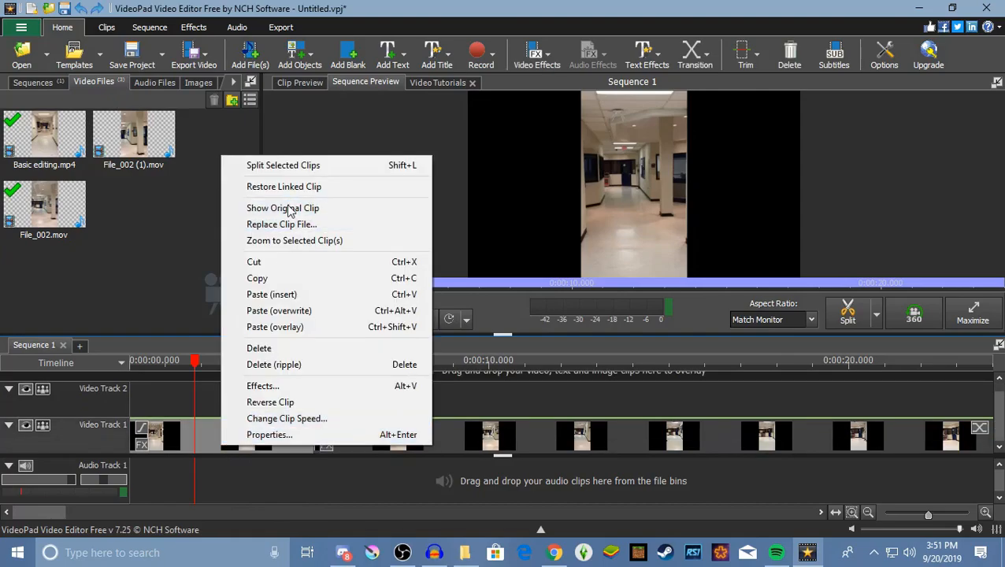
click(259, 279)
click(218, 399)
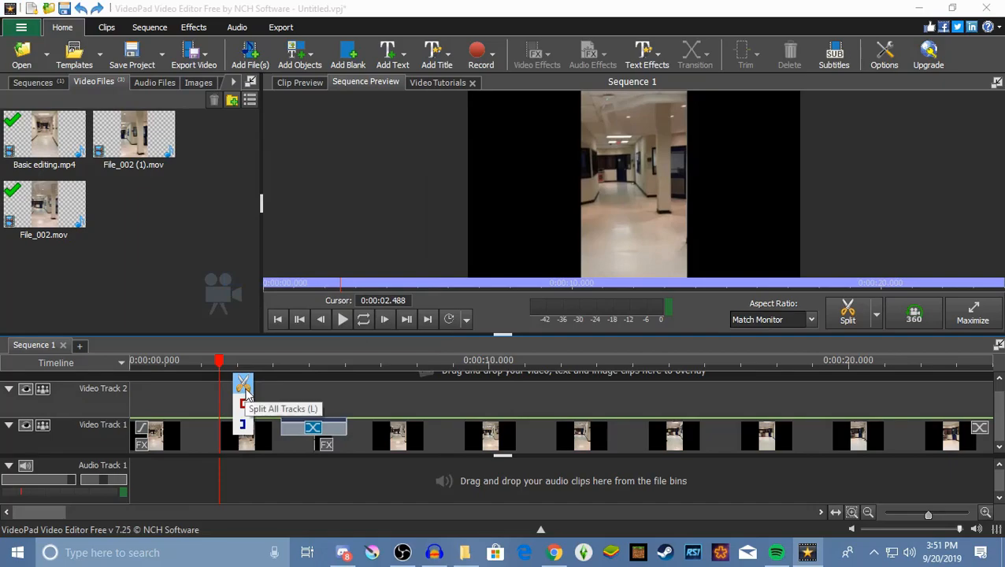
right_click(289, 389)
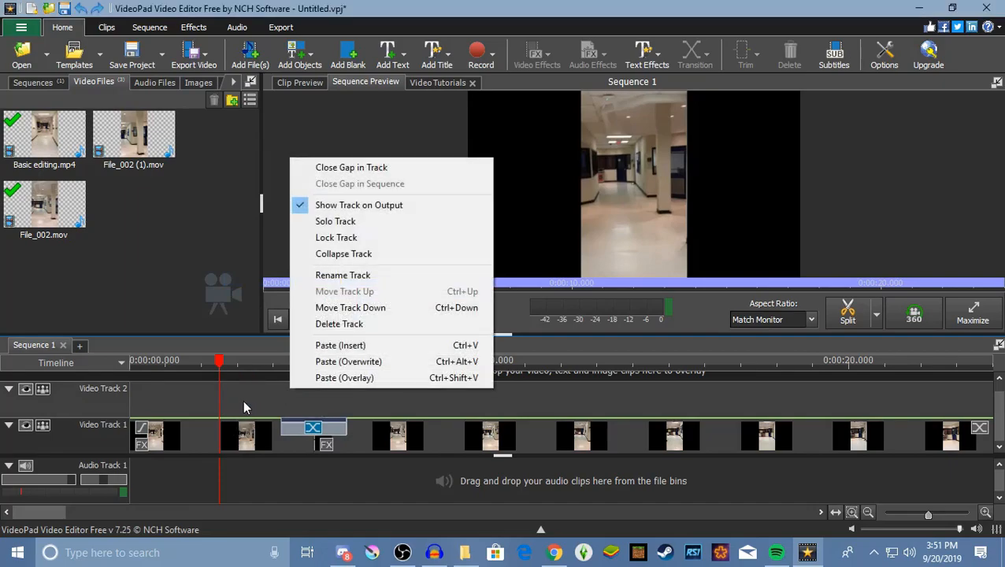
click(348, 361)
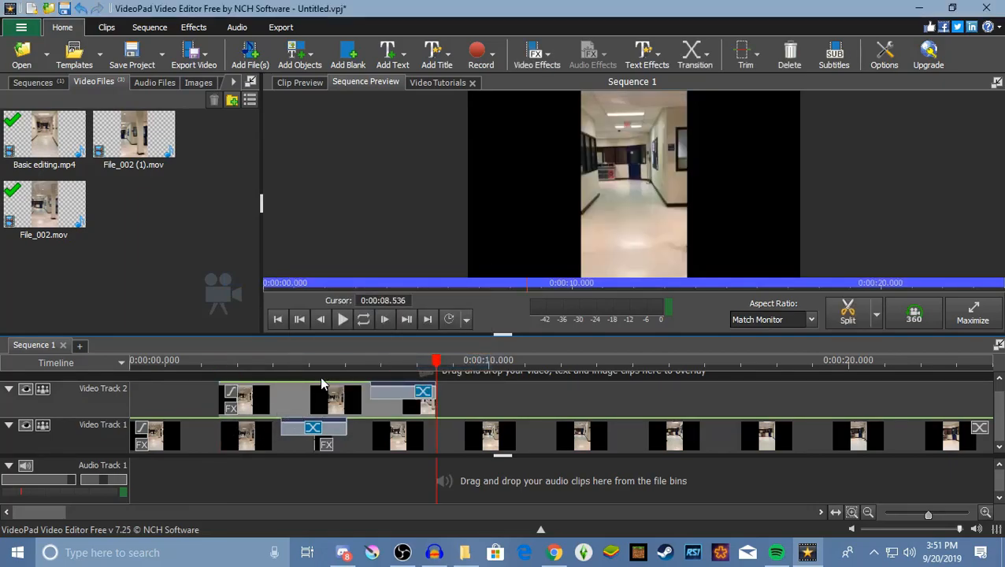
- Move the pasted Video Track 2 clip to start at about 0.5 s and set its ending transition to No Transition
drag(319, 403, 246, 403)
click(349, 395)
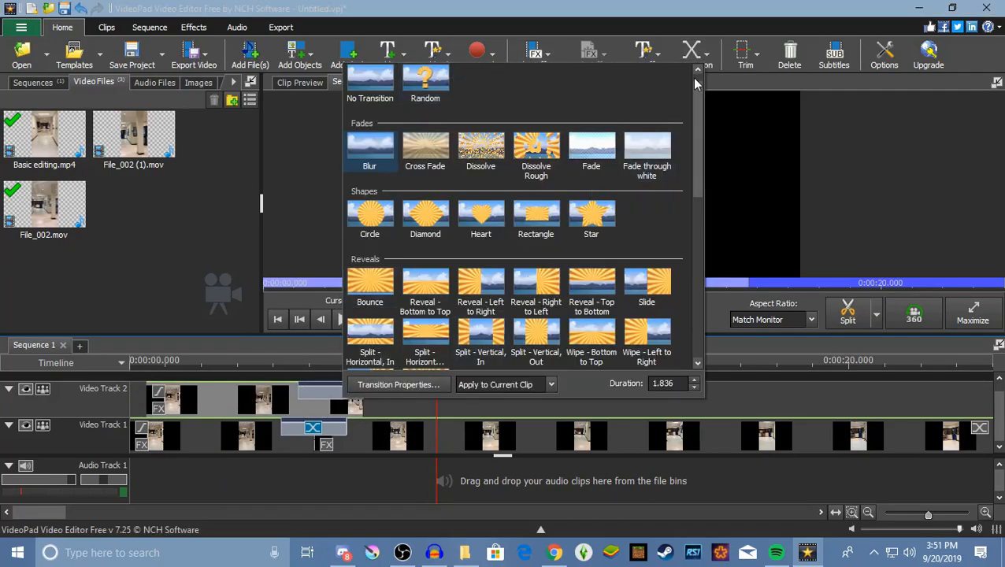
click(394, 96)
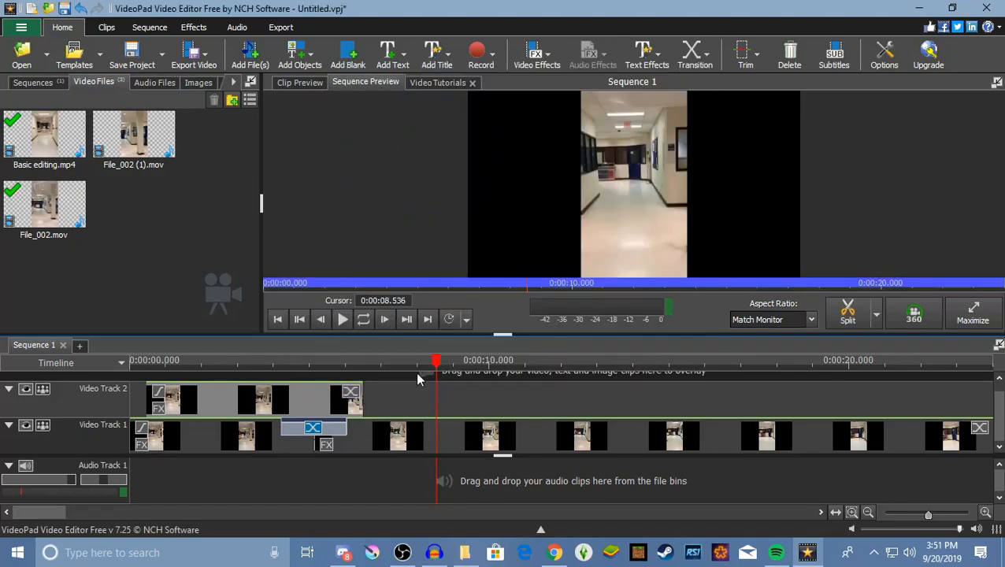
drag(438, 369, 422, 453)
drag(316, 457, 231, 428)
- Add a Temperature effect of 87.04 to the first Video Track 2 clip and scrub through it to preview the tint
right_click(260, 397)
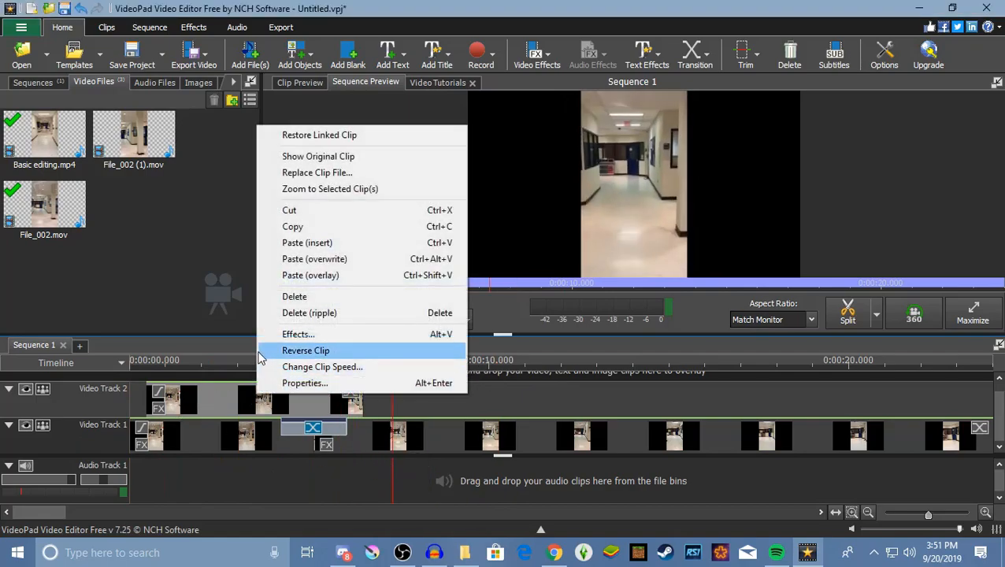
click(298, 335)
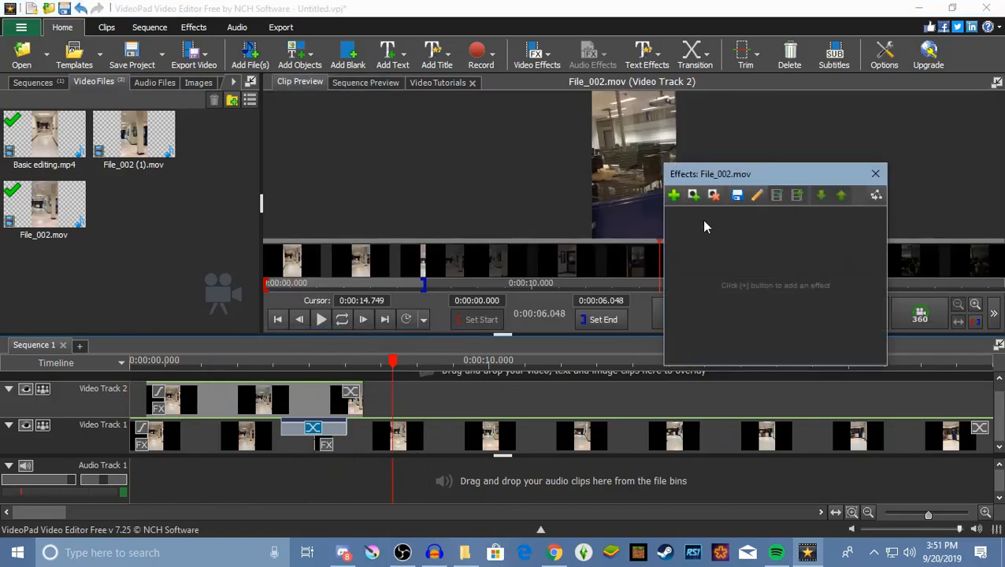
click(674, 195)
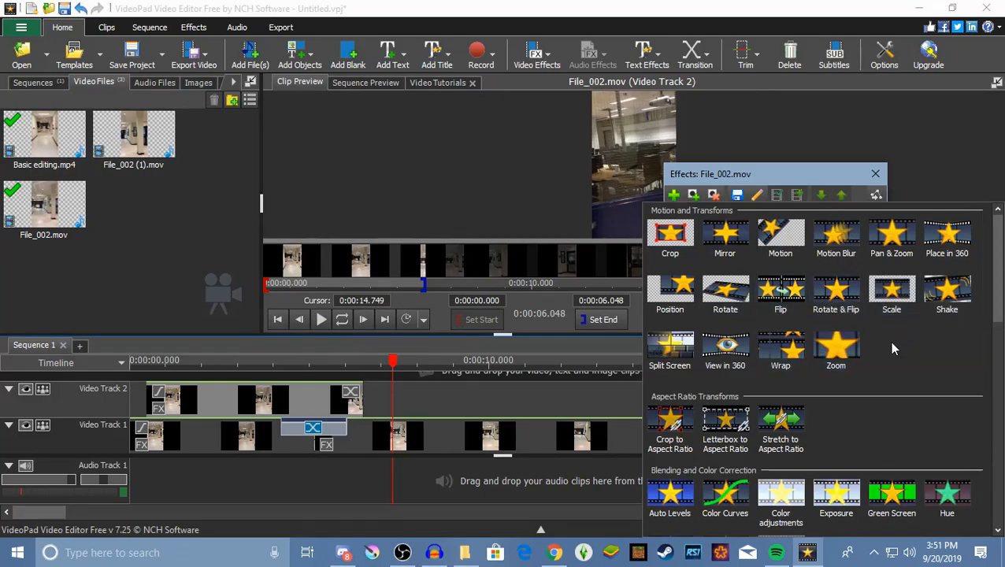
scroll(885, 348, down, 1)
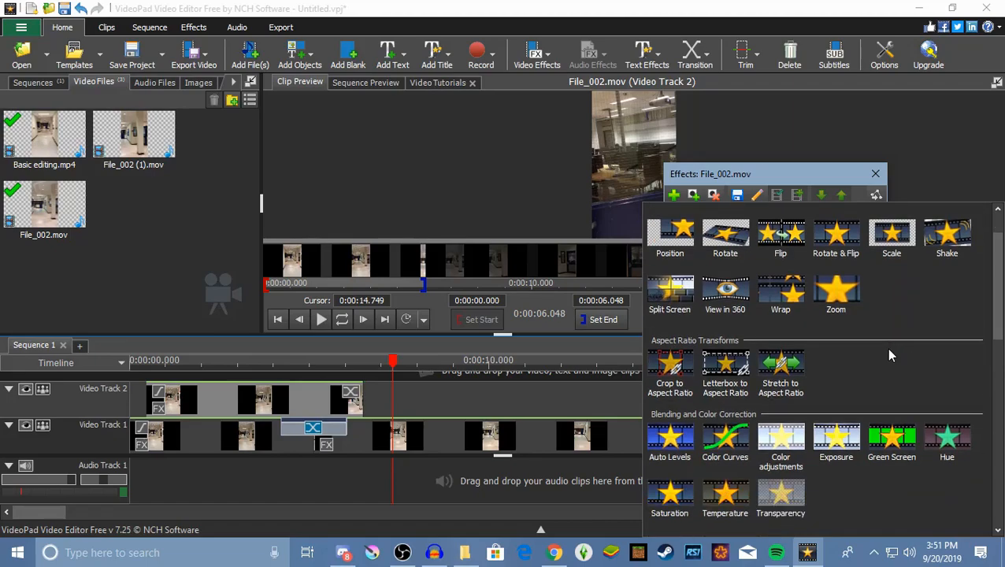
scroll(889, 356, down, 1)
scroll(884, 357, down, 1)
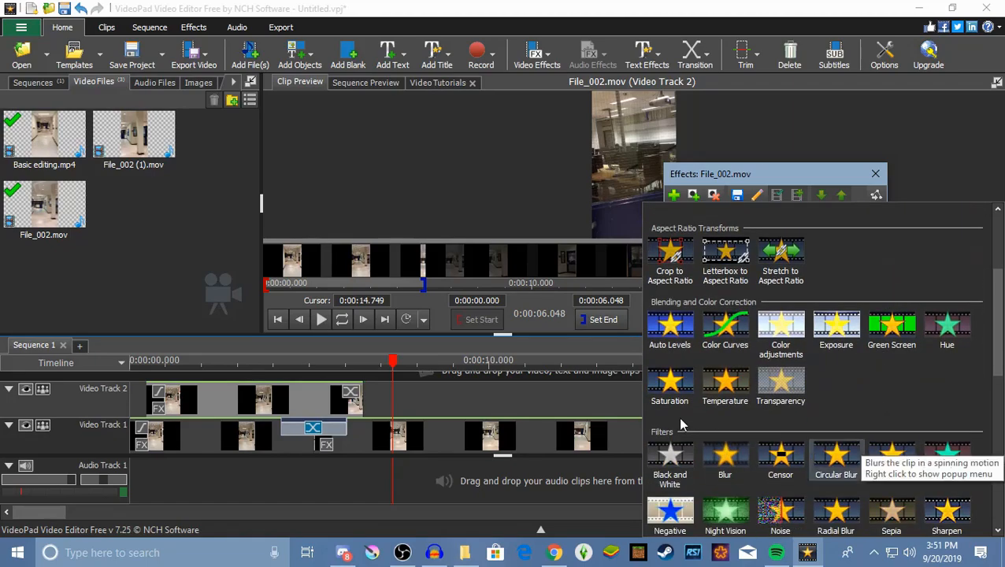
click(725, 391)
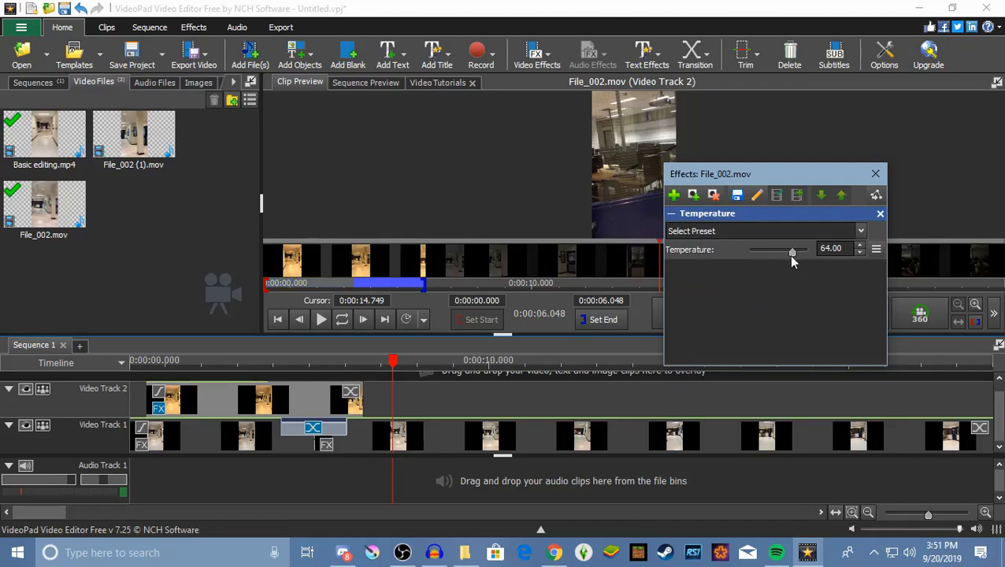
mouse_move(791, 253)
mouse_down()
mouse_move(728, 256)
mouse_move(815, 261)
mouse_move(797, 252)
mouse_up()
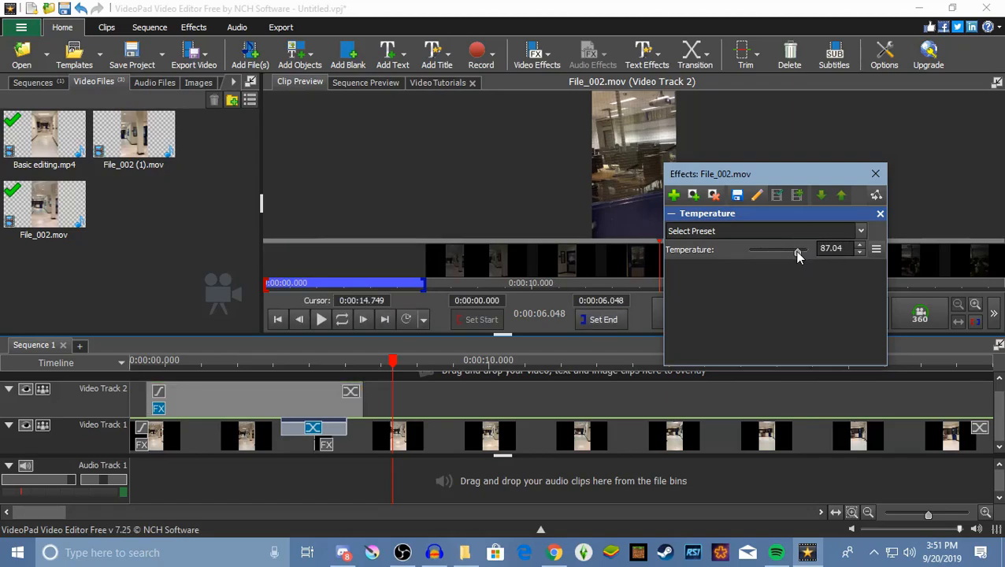
click(875, 173)
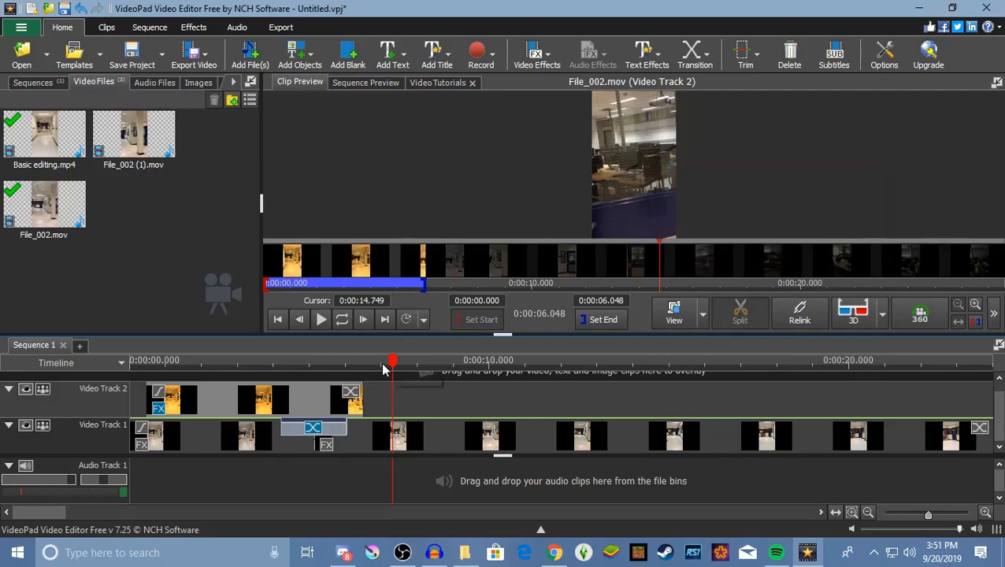
drag(396, 364, 232, 481)
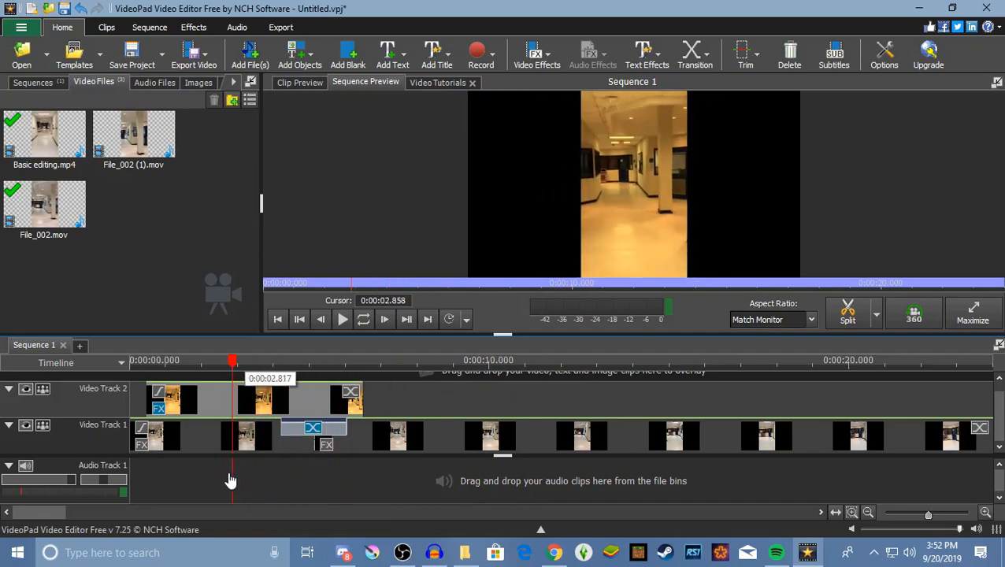
drag(161, 476, 317, 518)
- Add a Sepia effect with concentration 100 to the first Video Track 2 clip, alongside its Temperature effect
right_click(327, 435)
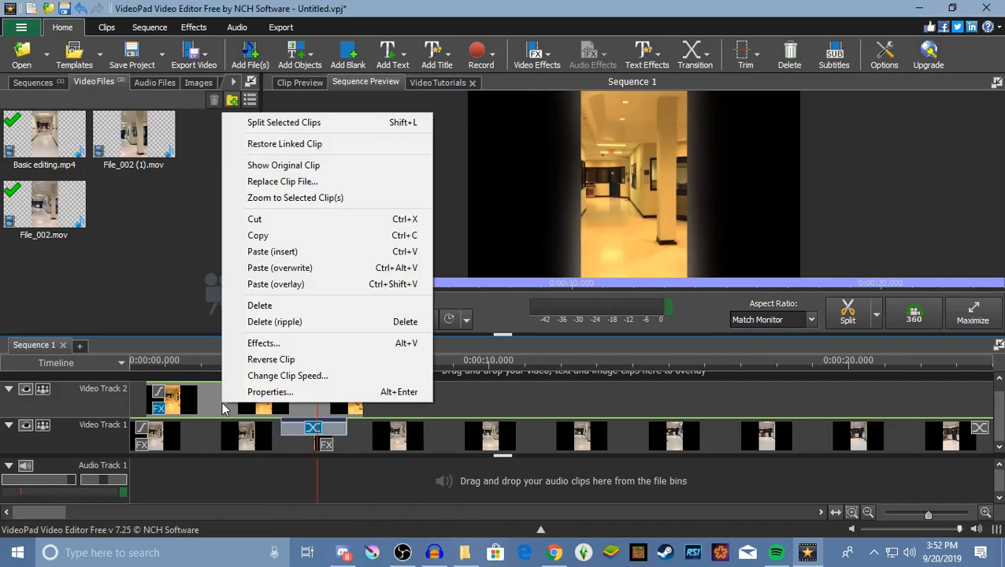
click(263, 343)
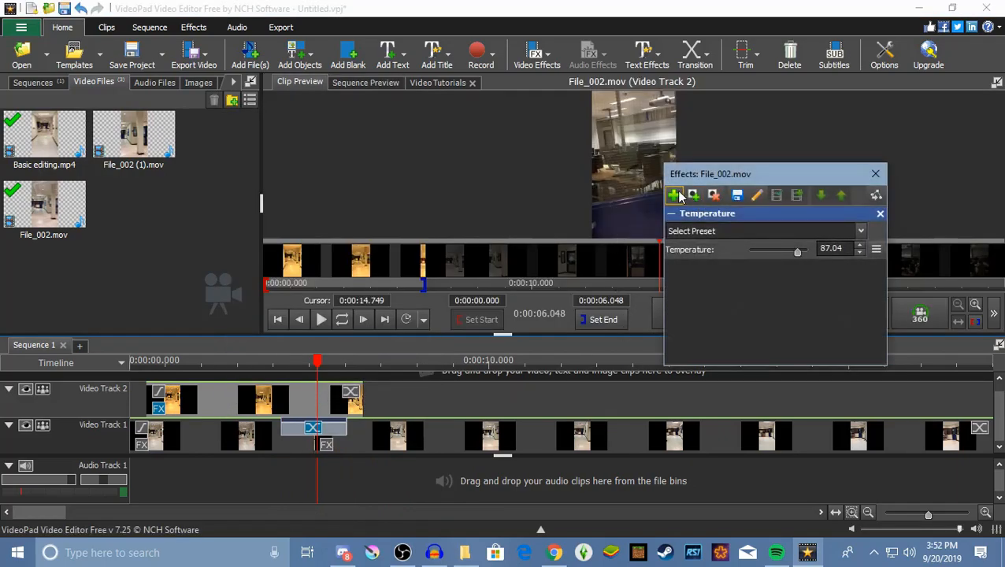
click(675, 195)
scroll(886, 378, down, 3)
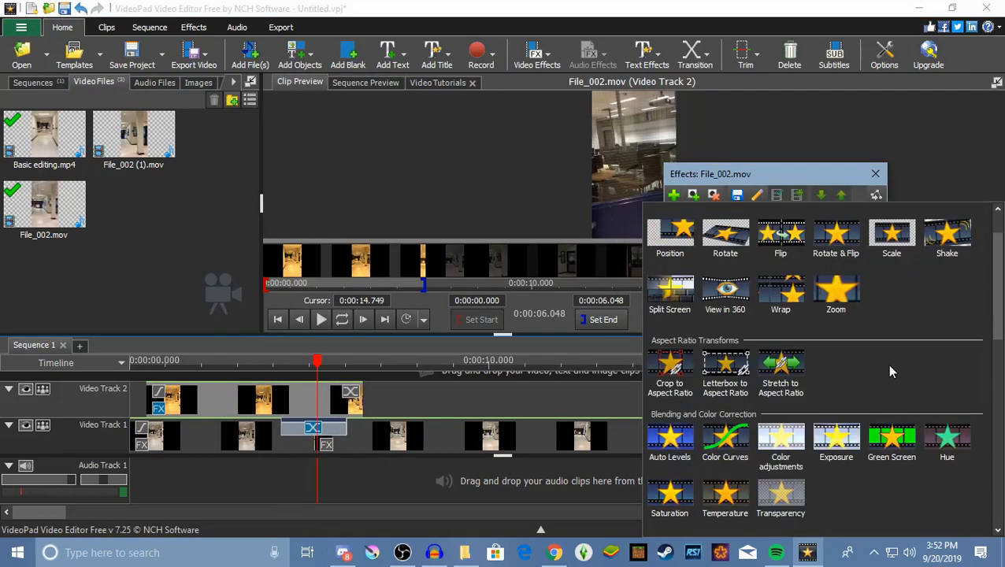
scroll(895, 364, down, 1)
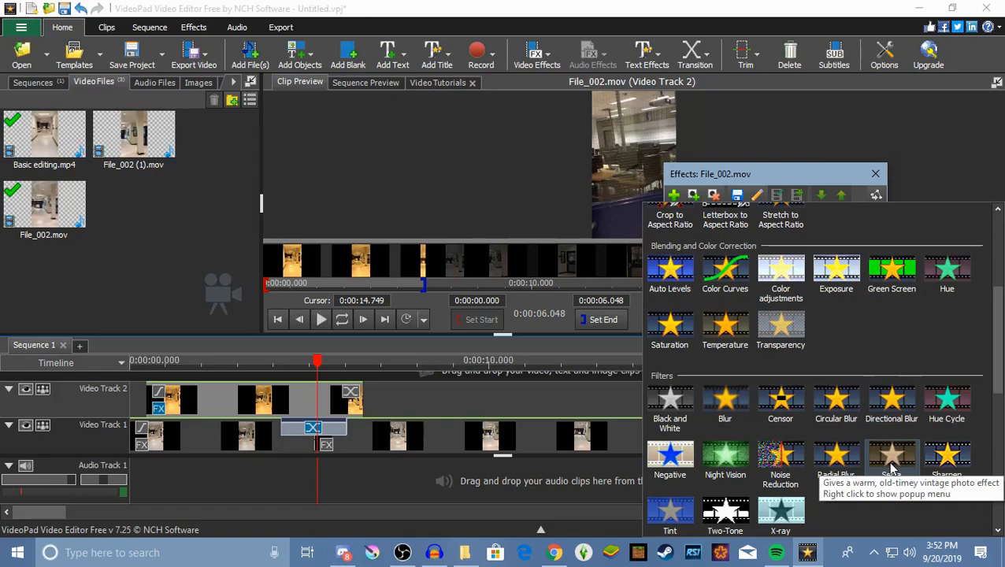
scroll(893, 466, down, 2)
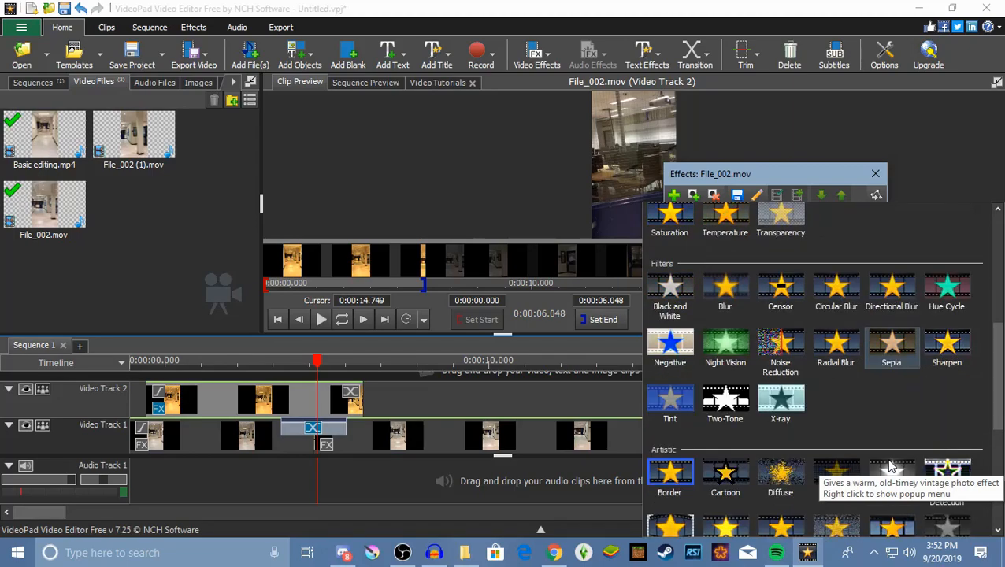
scroll(853, 399, down, 1)
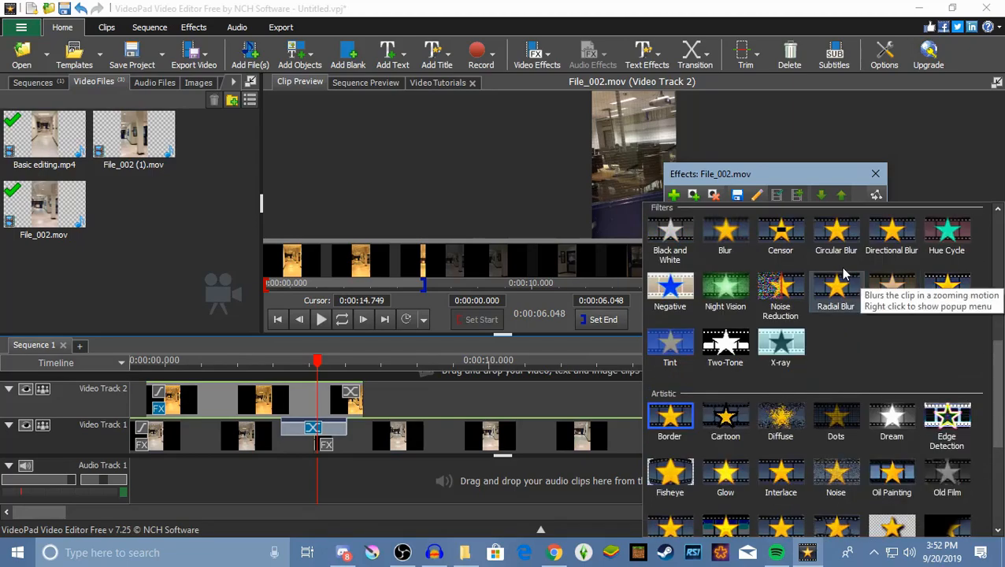
scroll(863, 355, down, 1)
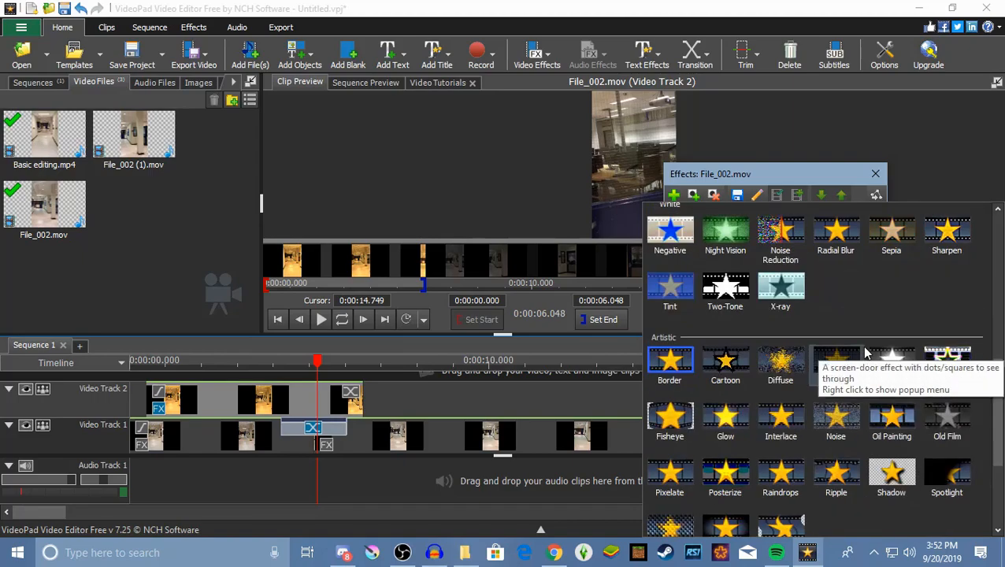
scroll(918, 506, down, 1)
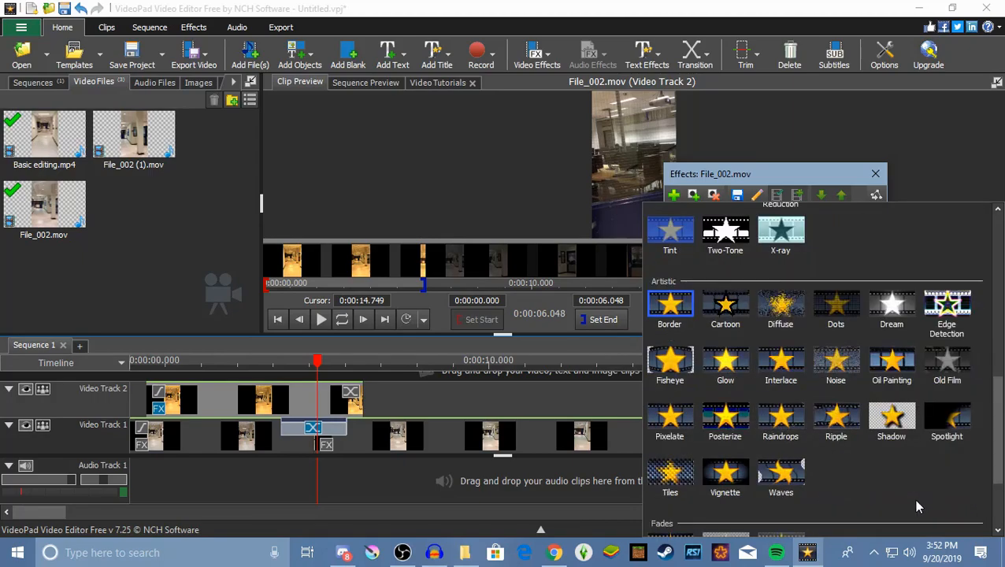
scroll(879, 473, down, 1)
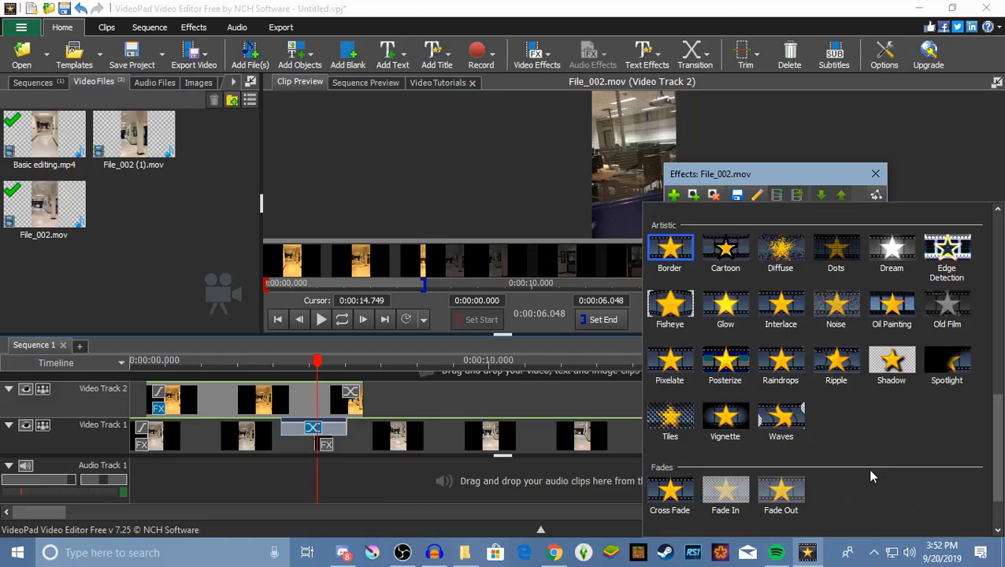
scroll(895, 456, up, 1)
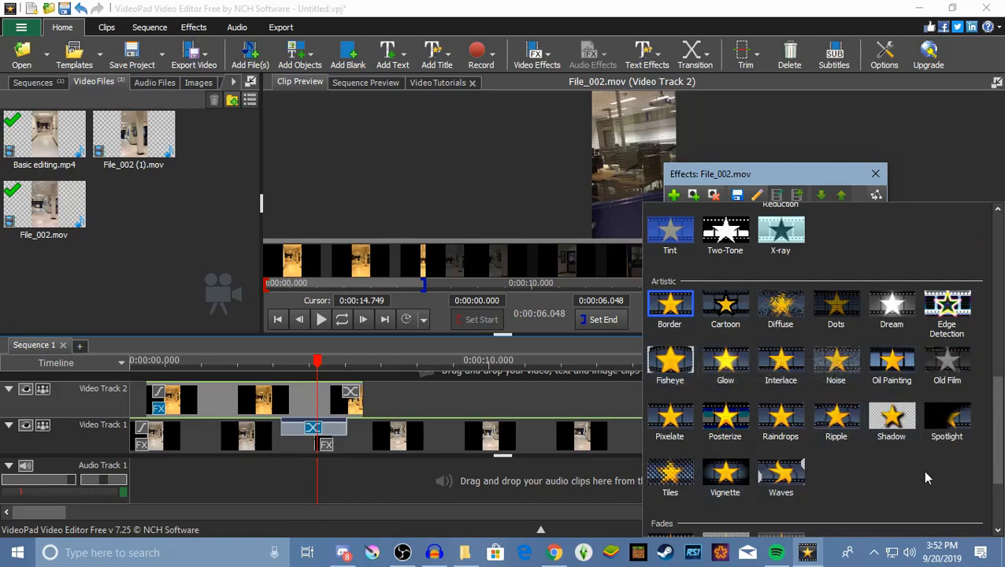
scroll(897, 394, up, 1)
scroll(887, 328, up, 1)
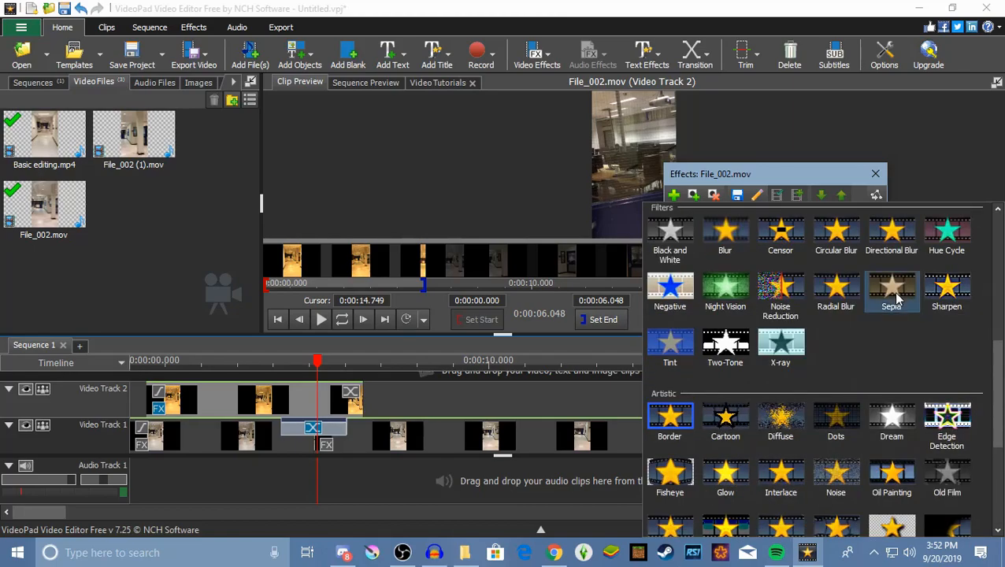
click(893, 291)
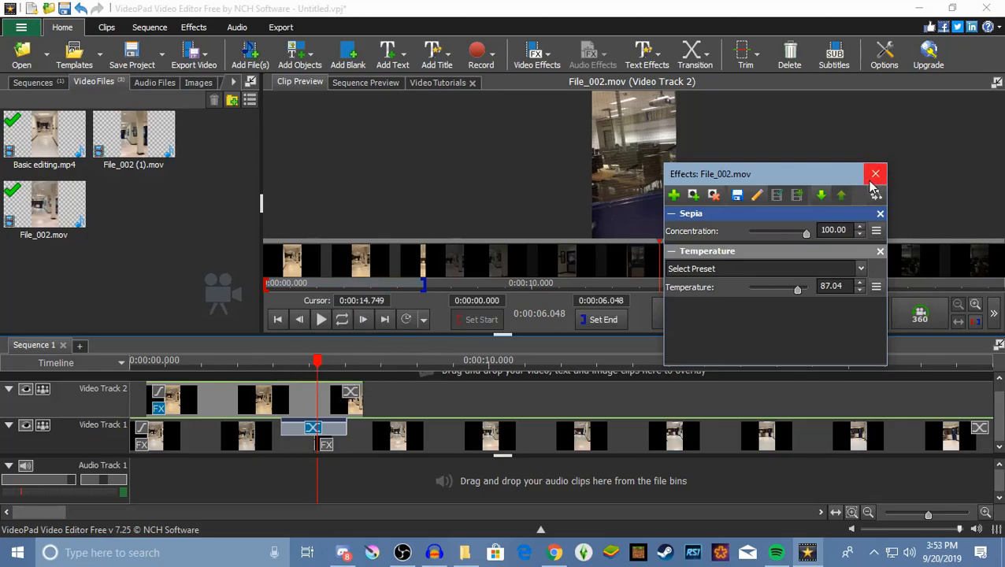
- Set the Sepia concentration of the first Video Track 2 clip to 39
drag(806, 233, 769, 243)
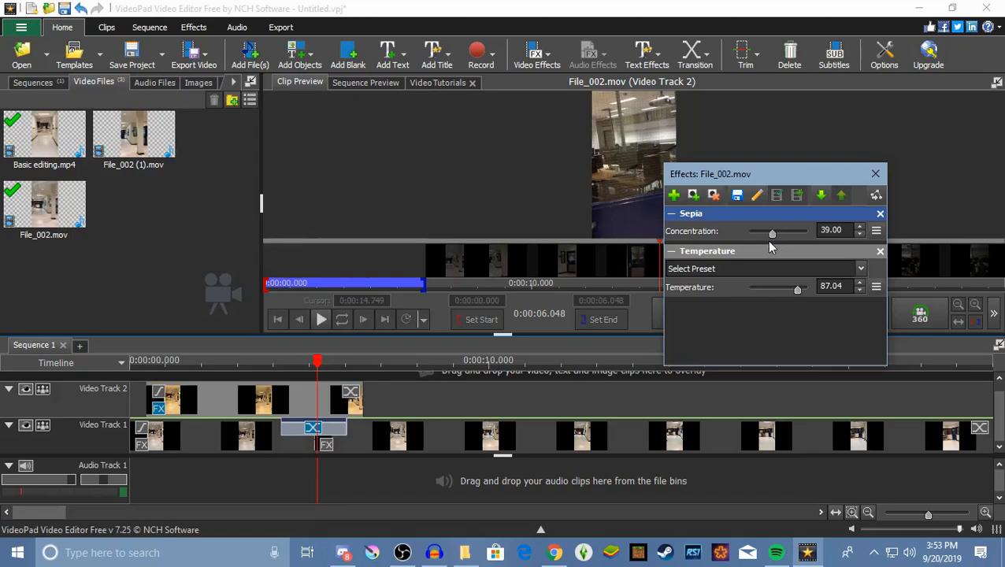
click(875, 173)
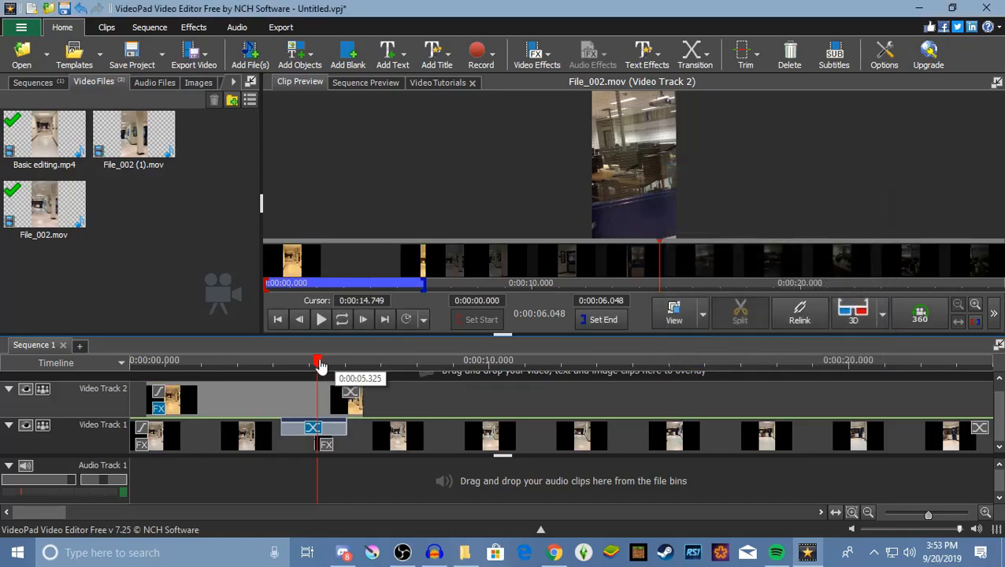
- Split the long Video Track 1 clip at about 12.1 s and again at about 22.3 s
drag(317, 363, 567, 457)
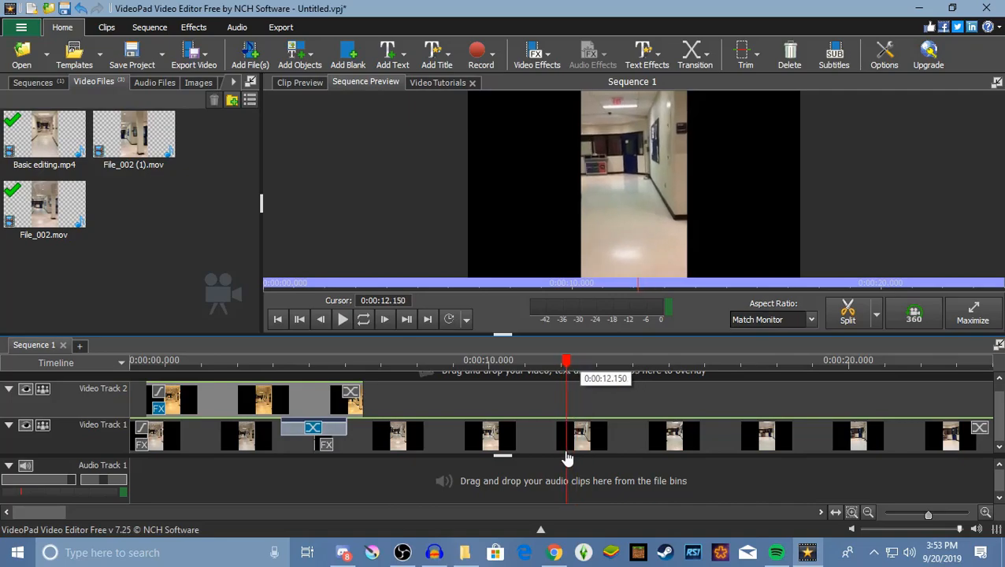
mouse_move(45, 516)
mouse_down()
mouse_move(112, 516)
mouse_move(46, 512)
mouse_move(61, 513)
mouse_up()
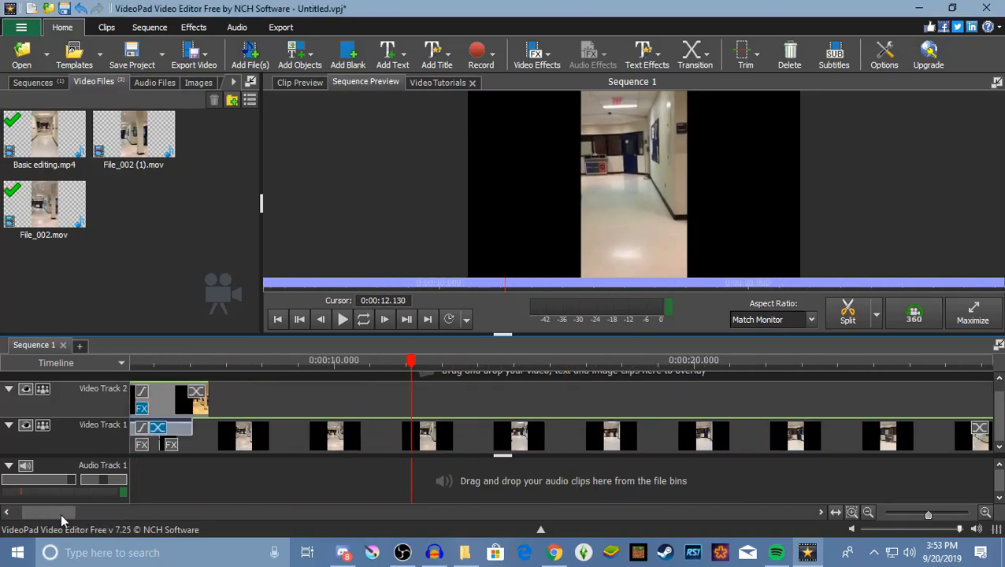
click(843, 313)
drag(414, 370, 778, 404)
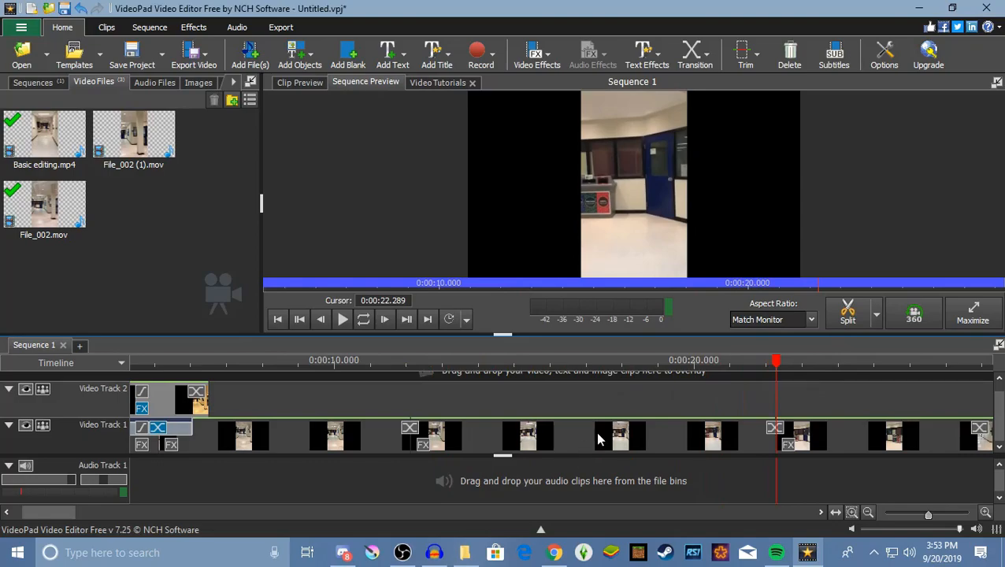
- Copy the middle Video Track 1 segment, paste it with overwrite onto Video Track 2, and align its start with the original at about 12.1 s
right_click(599, 439)
click(622, 263)
click(514, 397)
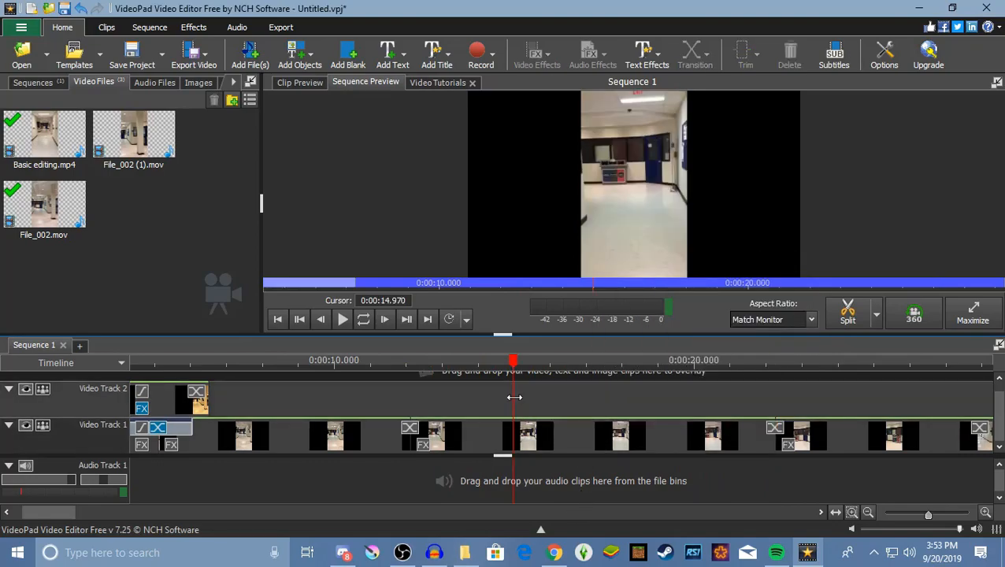
right_click(528, 368)
right_click(577, 396)
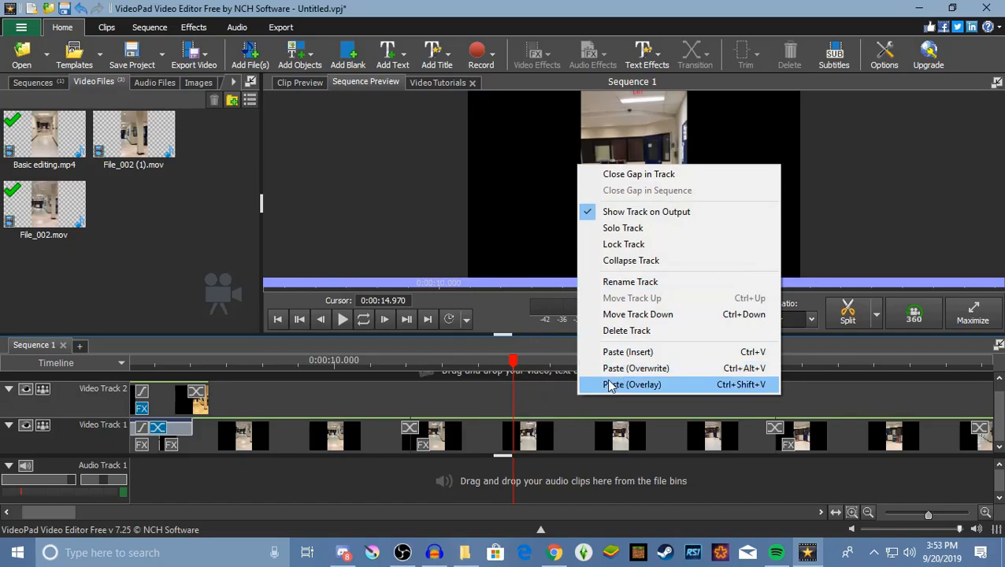
click(622, 368)
drag(747, 401, 642, 406)
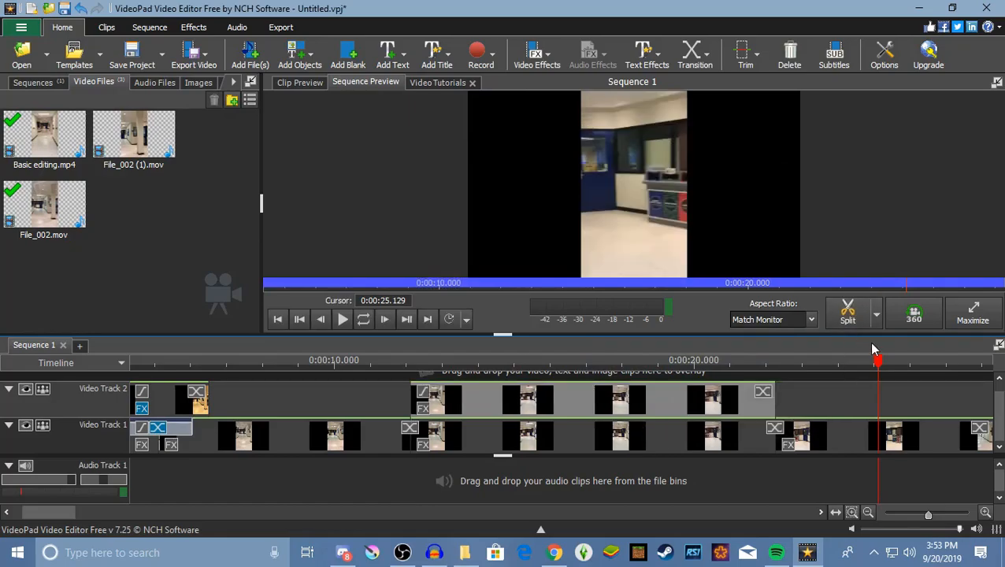
drag(871, 370, 658, 417)
drag(739, 432, 358, 461)
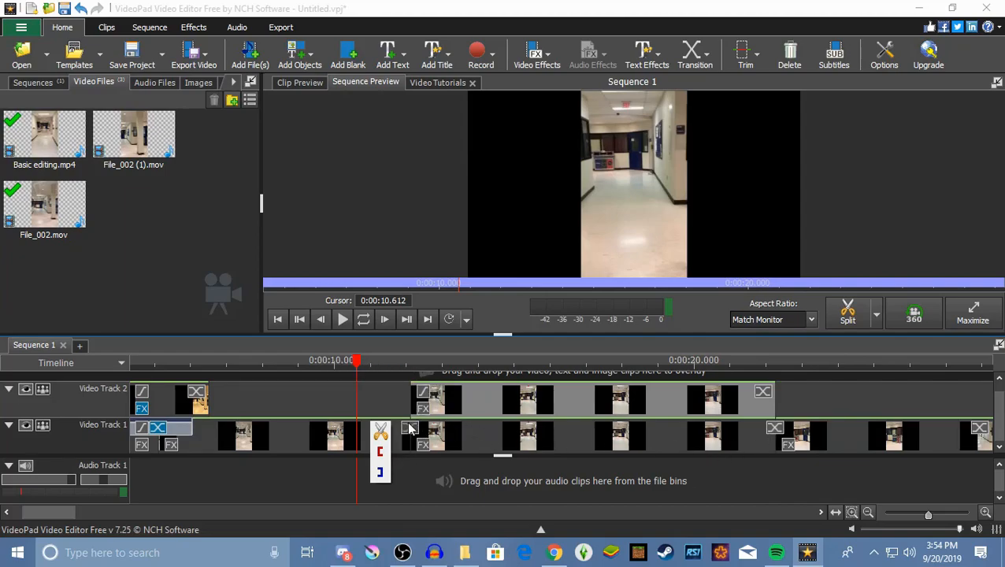
- Save the project as "try horror 1" in the project management folder and play a short part of the sequence from about 10.6 s
click(132, 54)
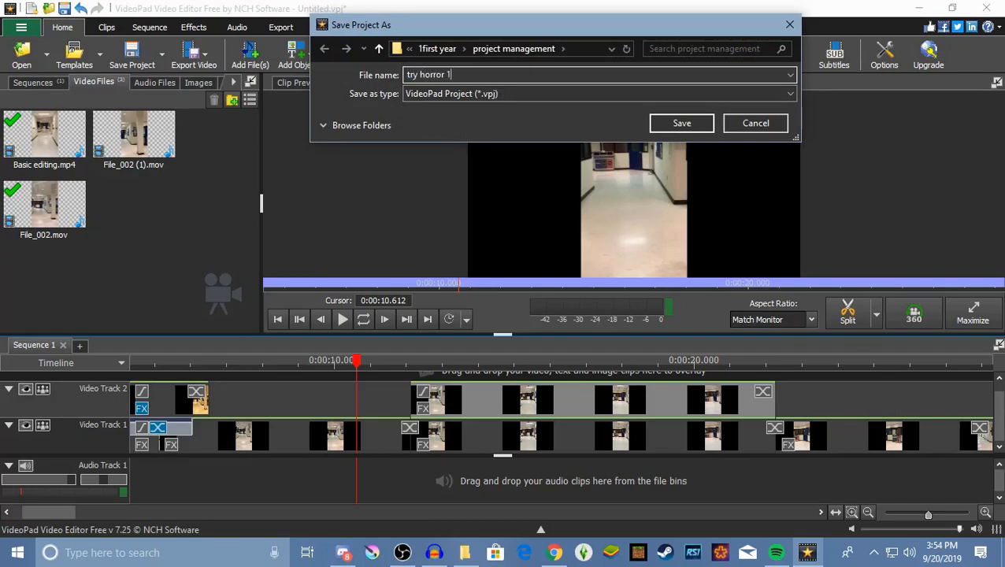
click(675, 124)
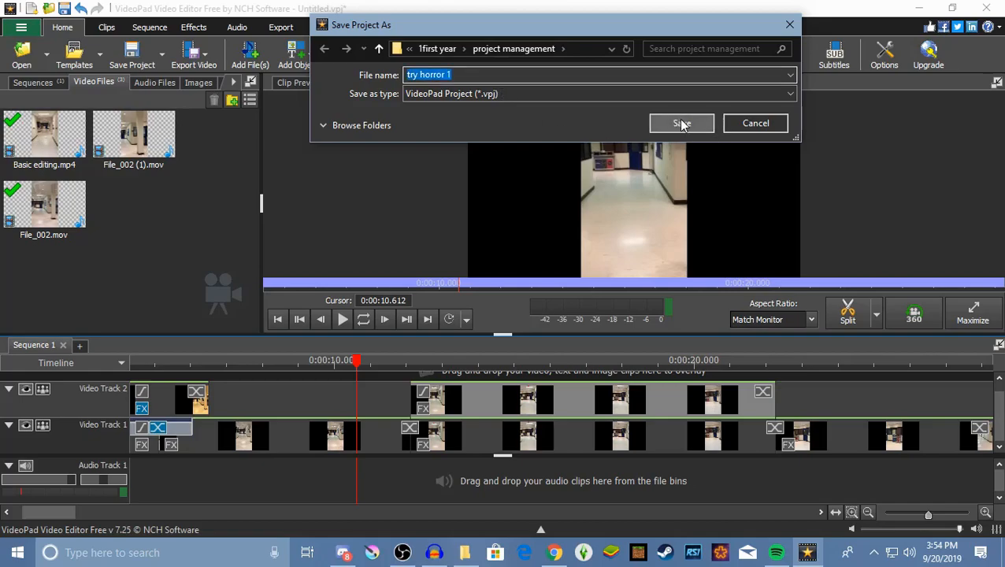
key(space)
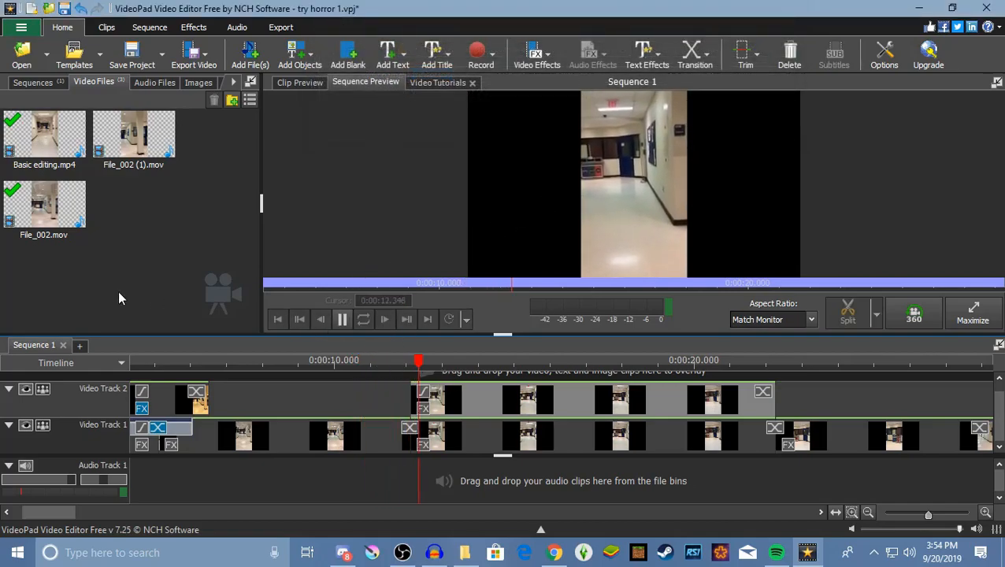
click(343, 321)
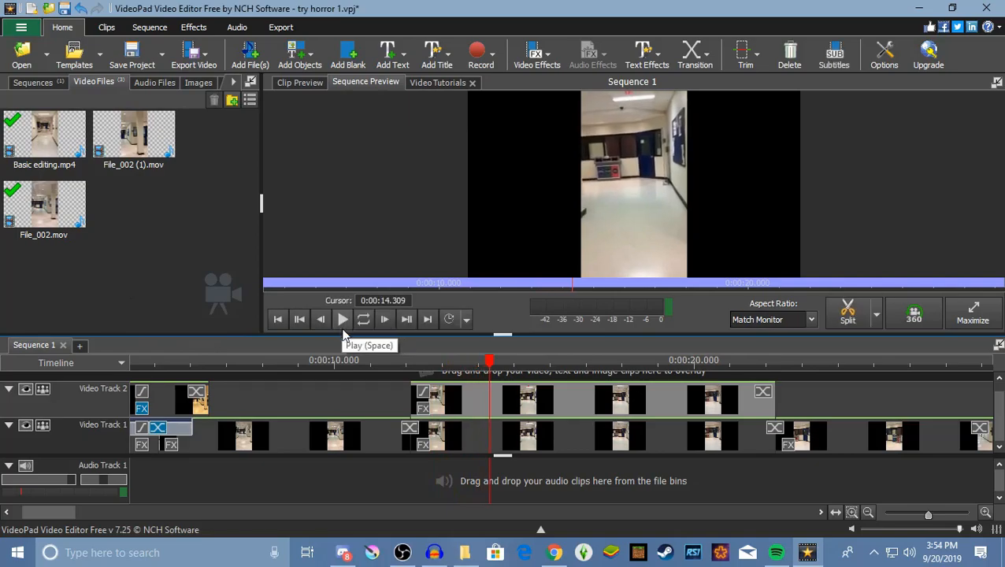
- Add a Temperature effect of 128 to the second Video Track 2 clip and preview the tint at about 16 s
right_click(520, 406)
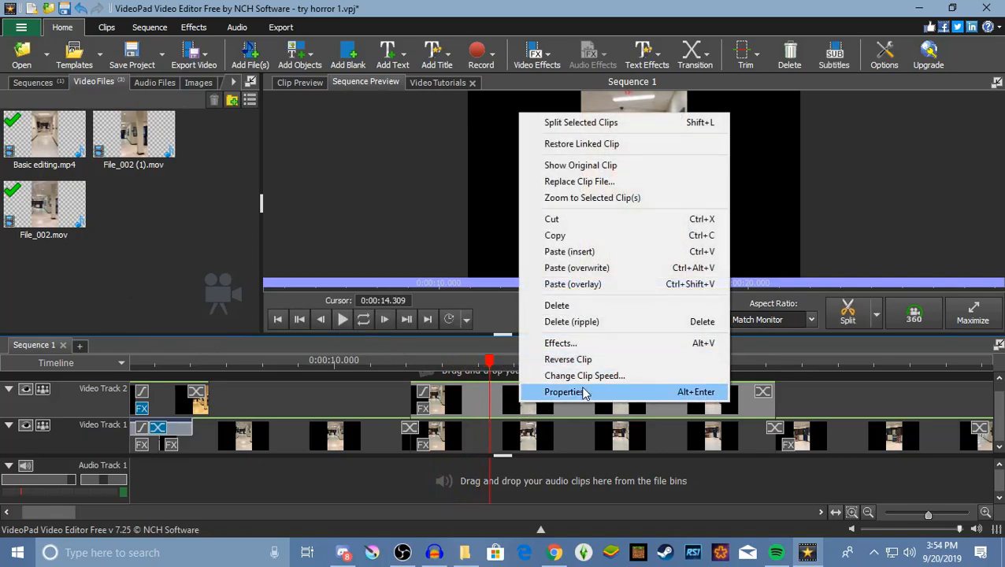
click(582, 341)
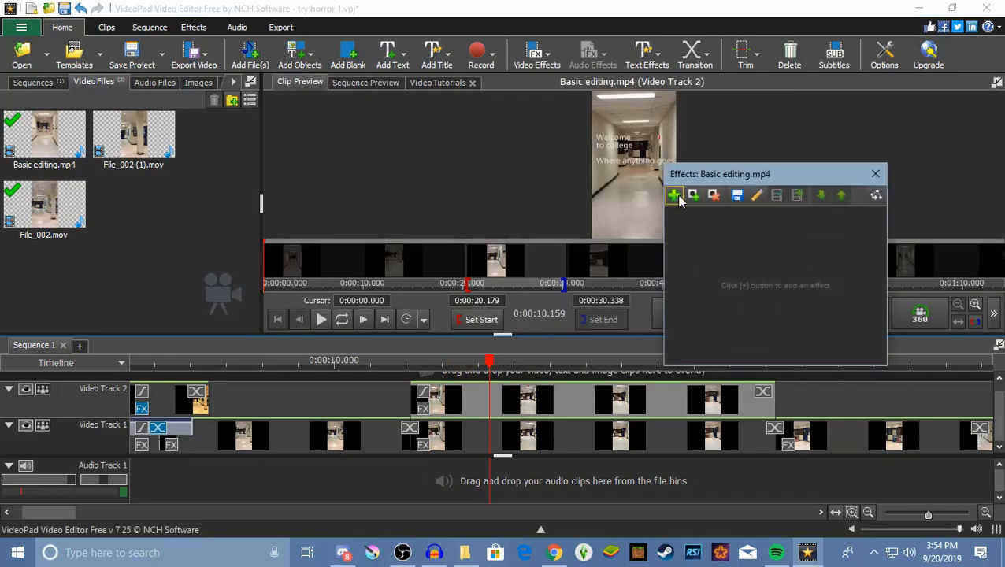
click(679, 200)
scroll(867, 355, down, 2)
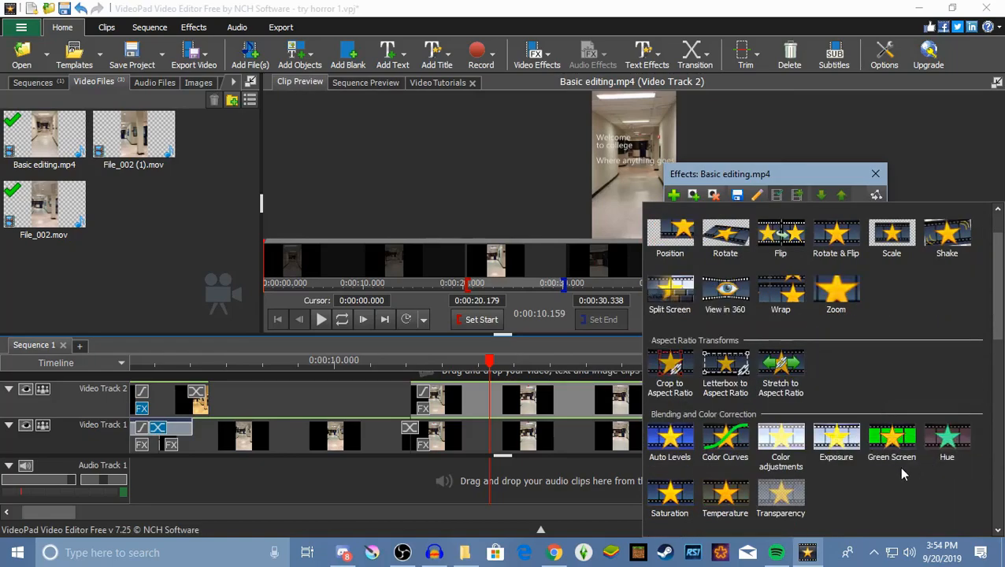
scroll(906, 470, down, 1)
click(720, 453)
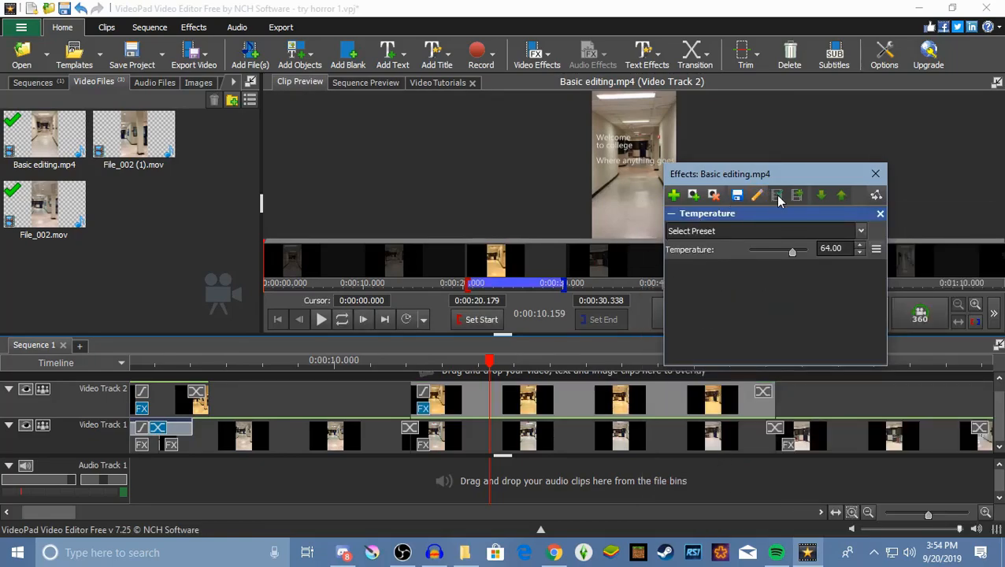
drag(791, 252, 813, 258)
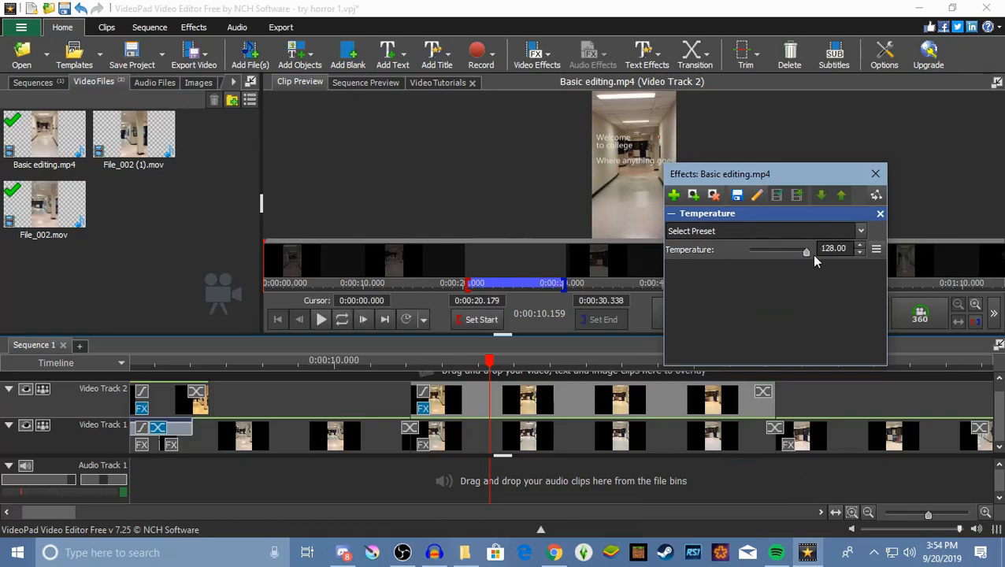
click(873, 179)
drag(490, 364, 552, 432)
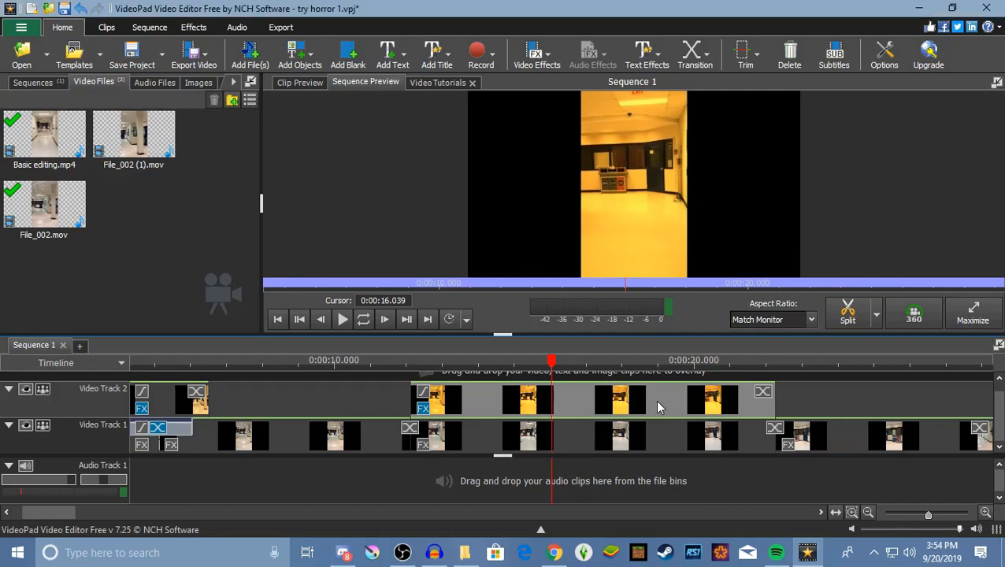
- Add a Sepia effect with concentration 20 to the second Video Track 2 clip and scrub through the clip to preview it
right_click(658, 407)
click(681, 341)
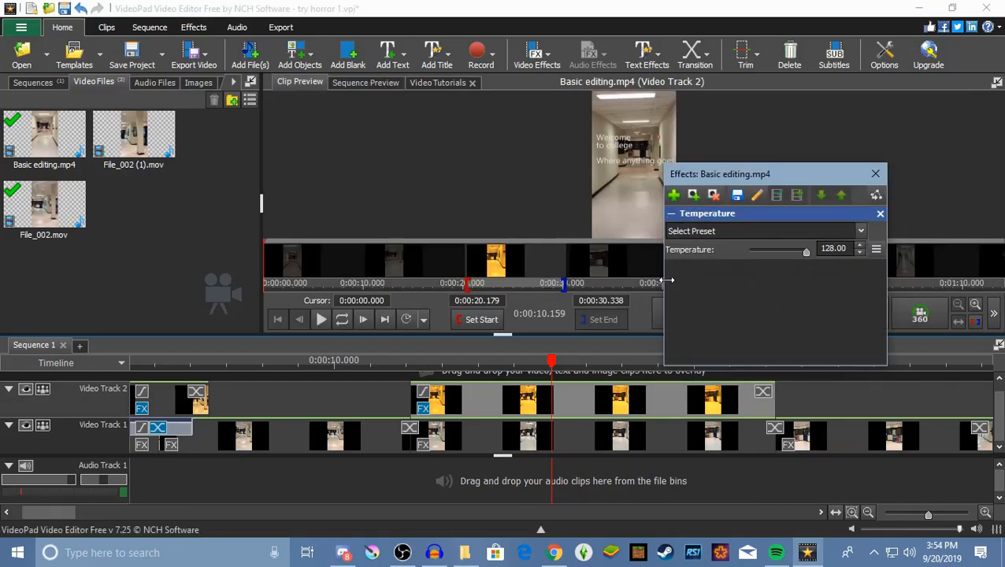
click(707, 214)
scroll(819, 404, down, 2)
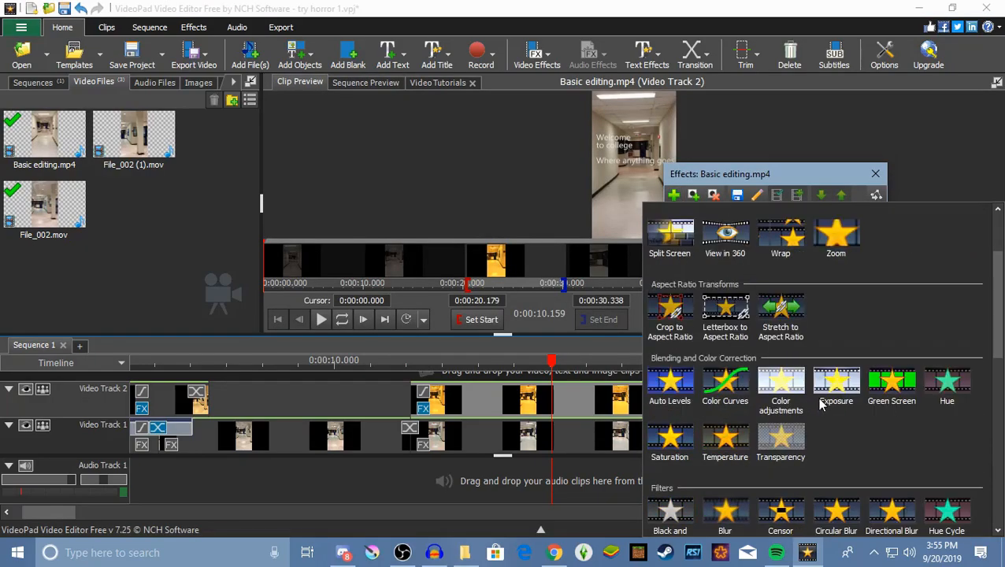
scroll(819, 404, down, 2)
click(819, 456)
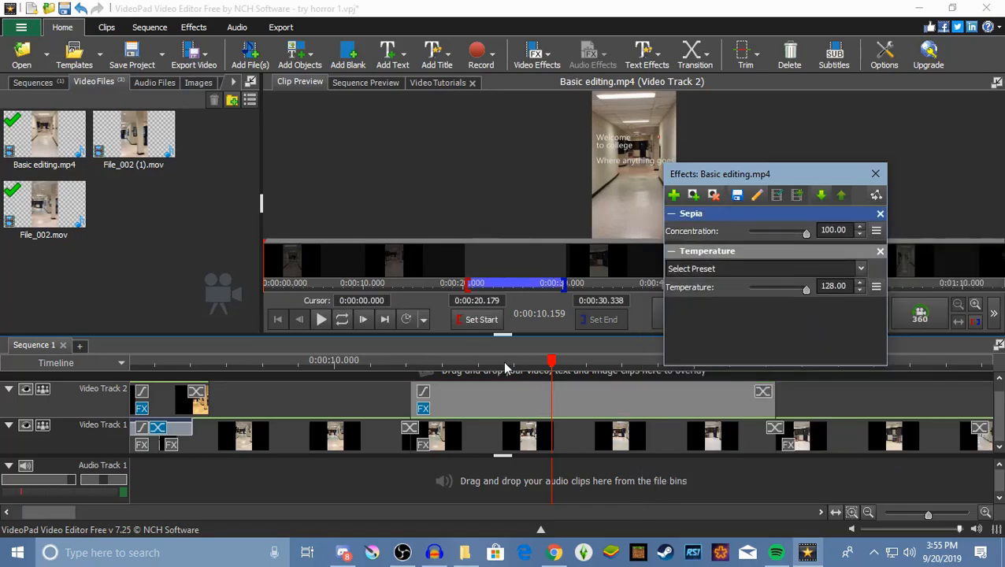
click(779, 232)
click(762, 233)
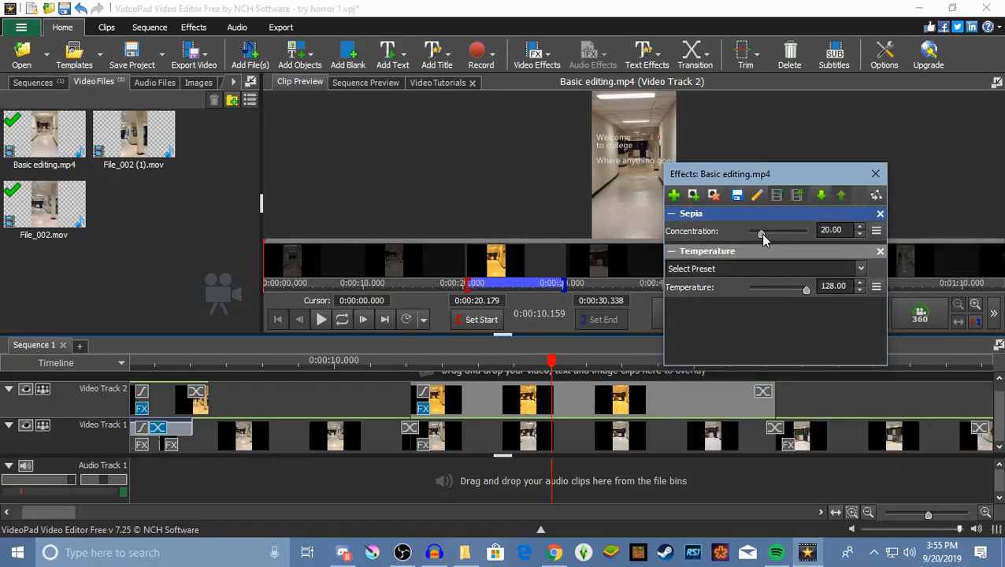
click(875, 174)
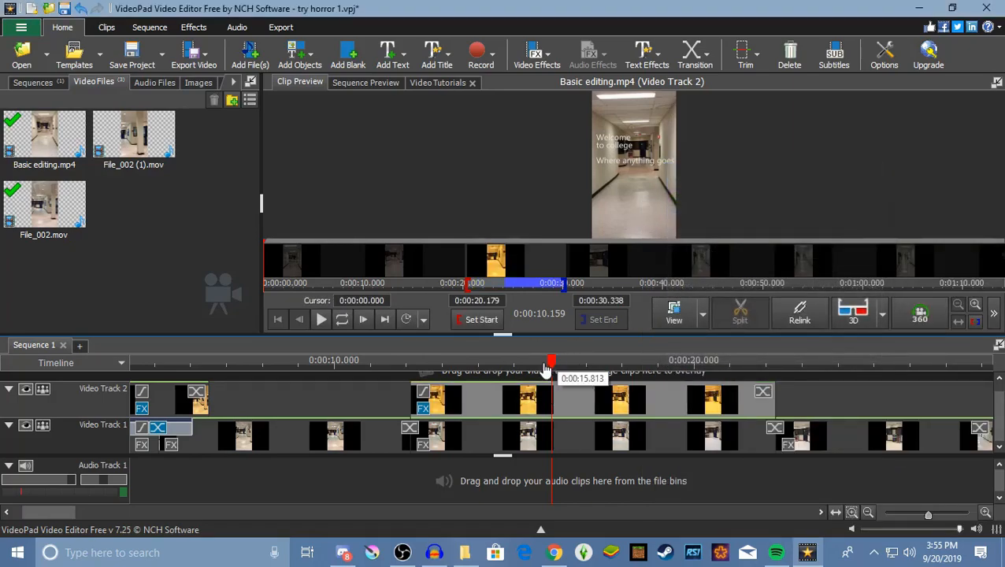
drag(551, 364, 823, 364)
drag(830, 417, 515, 413)
- Add a Vignette effect with strength 1.17 to the second Video Track 2 clip and scrub the sequence back to about 5.3 s
right_click(663, 402)
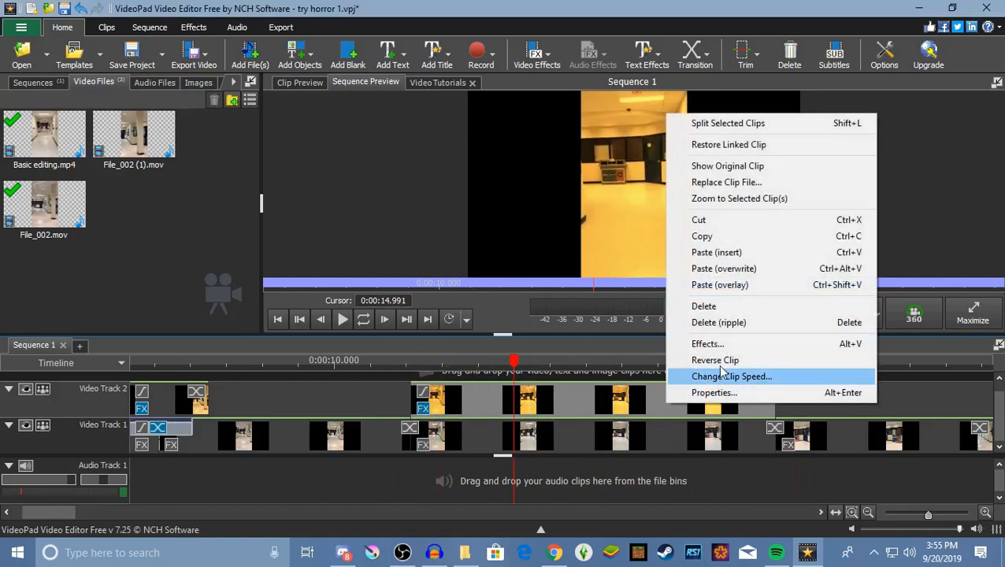
click(694, 350)
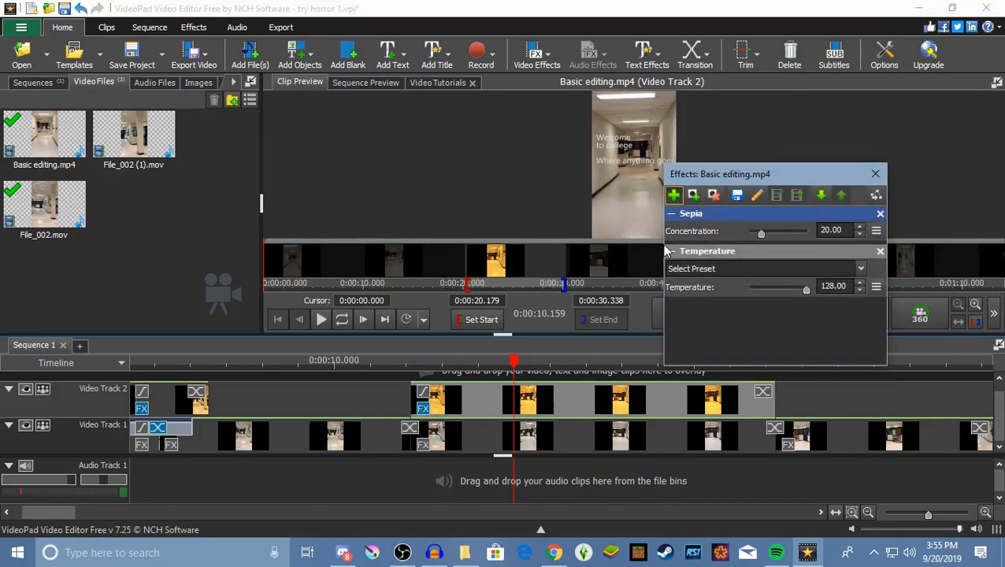
click(674, 194)
scroll(936, 353, down, 2)
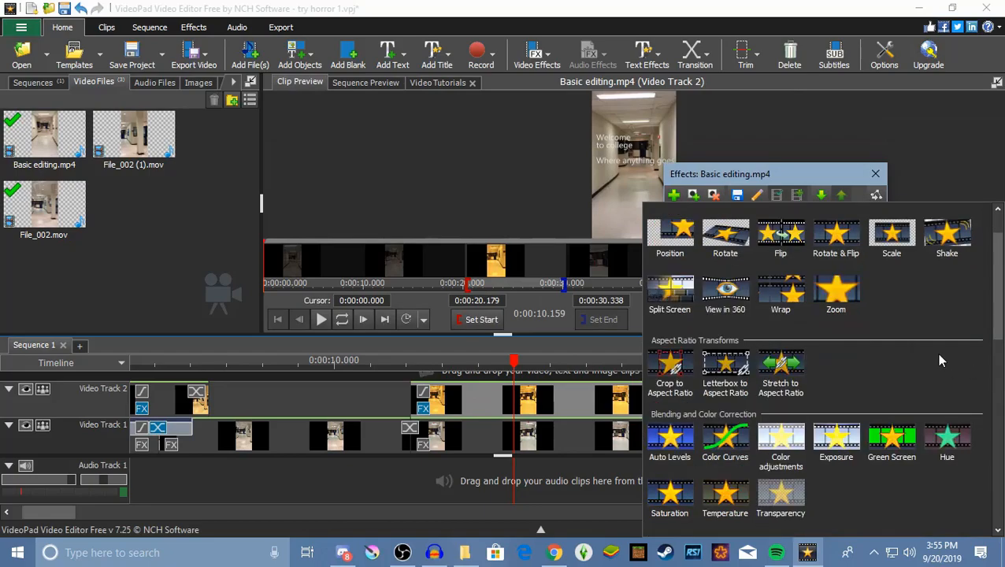
scroll(912, 445, down, 1)
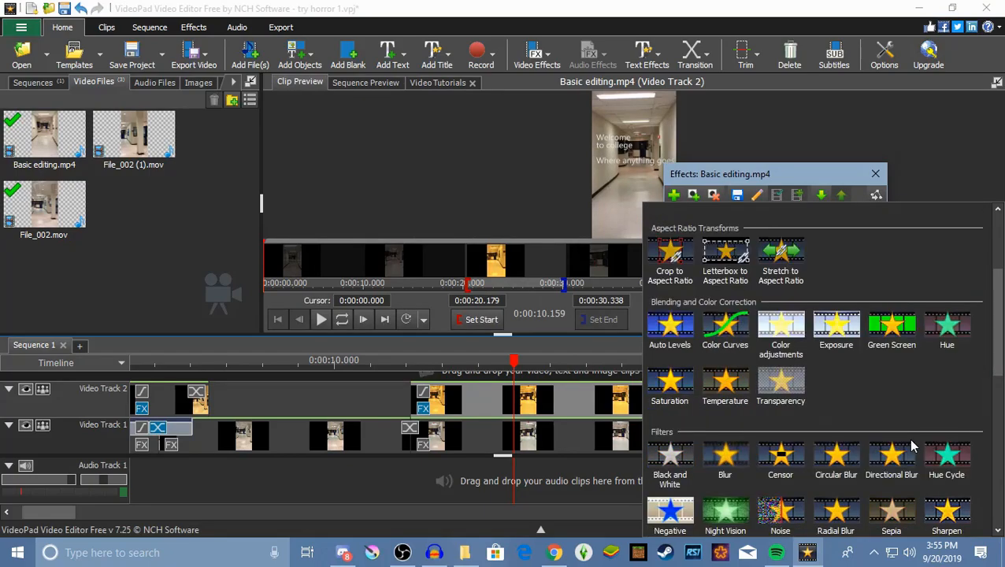
scroll(886, 365, down, 1)
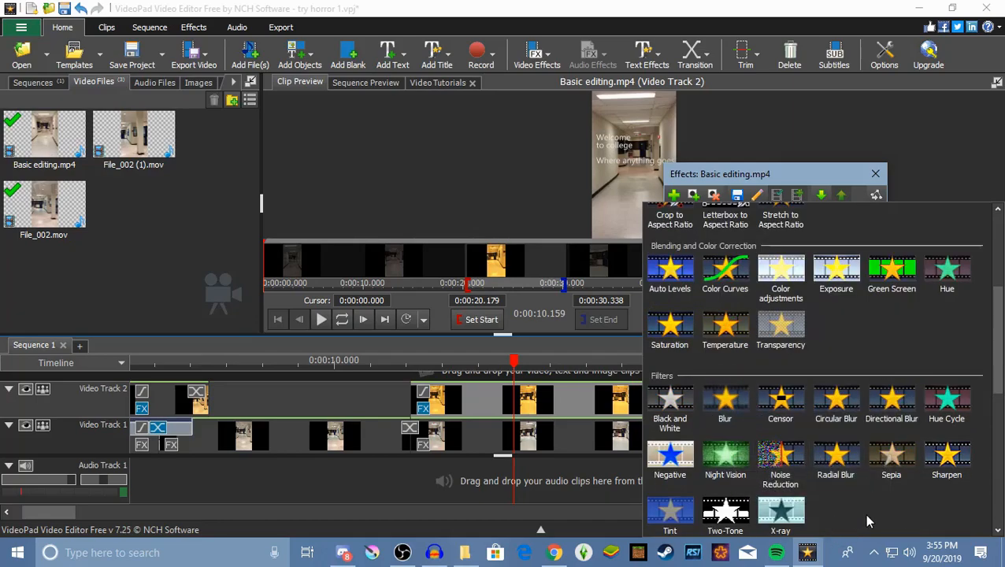
scroll(855, 496, down, 2)
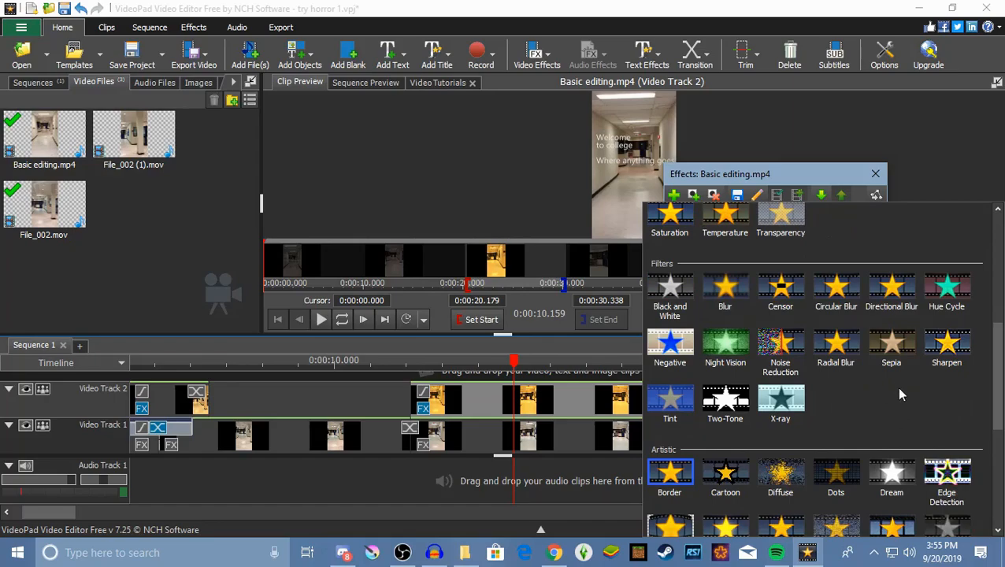
scroll(902, 394, down, 1)
scroll(900, 398, down, 1)
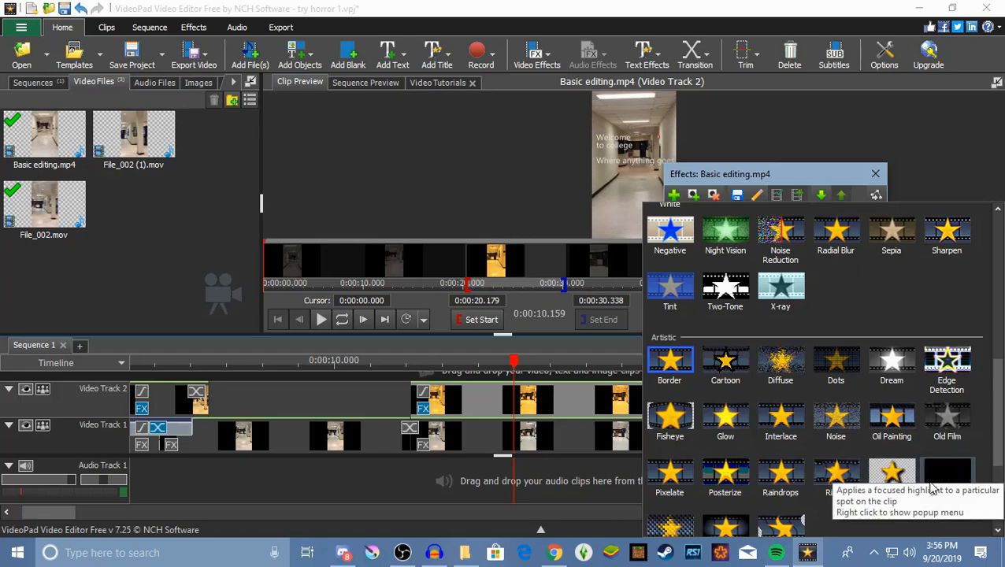
scroll(671, 528, down, 1)
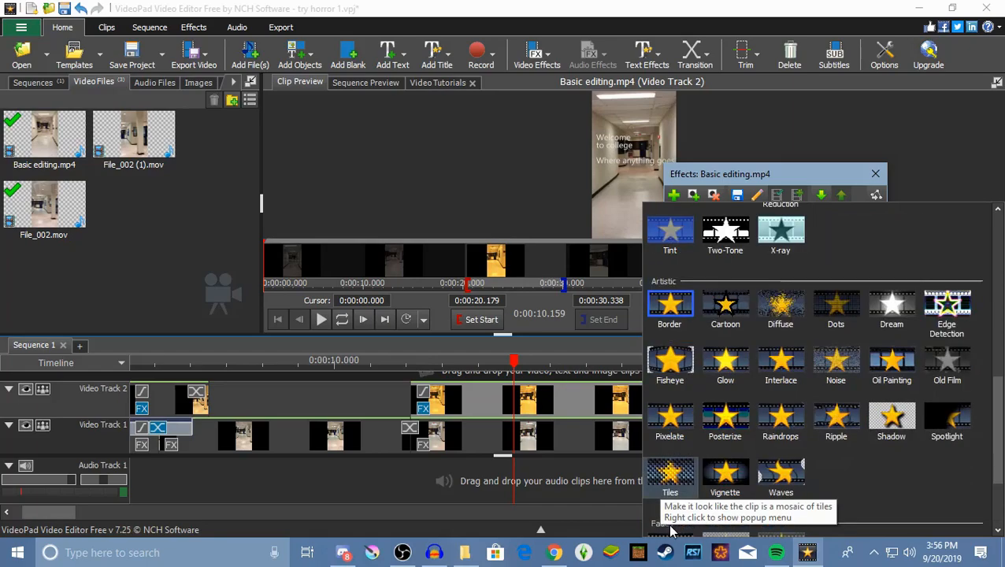
scroll(859, 482, down, 1)
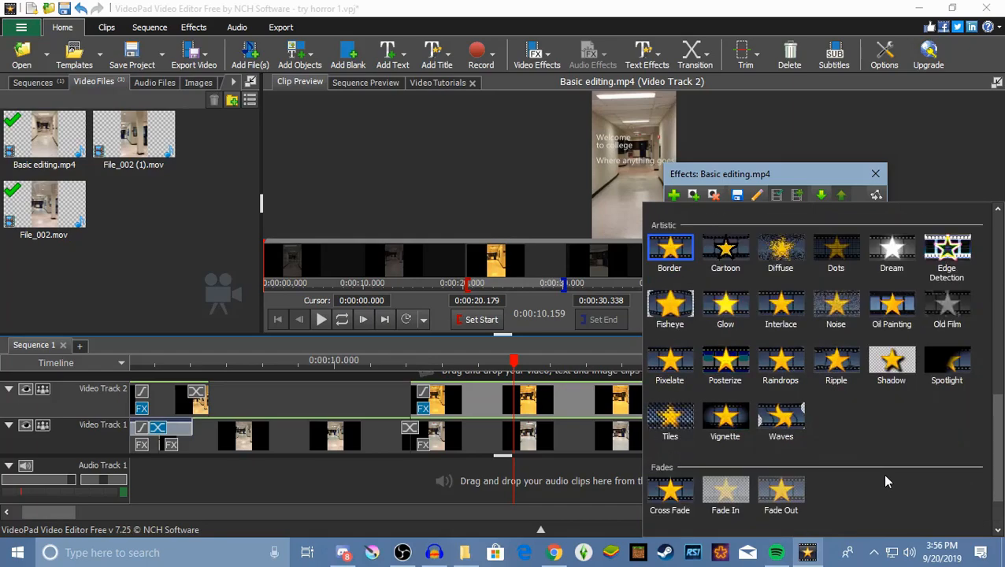
click(724, 417)
drag(758, 239, 770, 241)
click(876, 175)
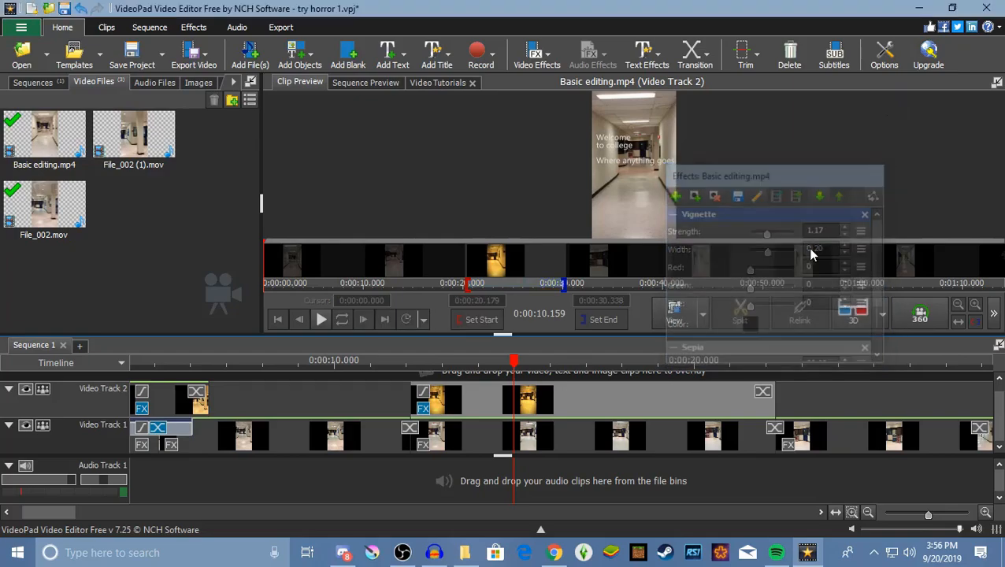
drag(512, 366, 177, 402)
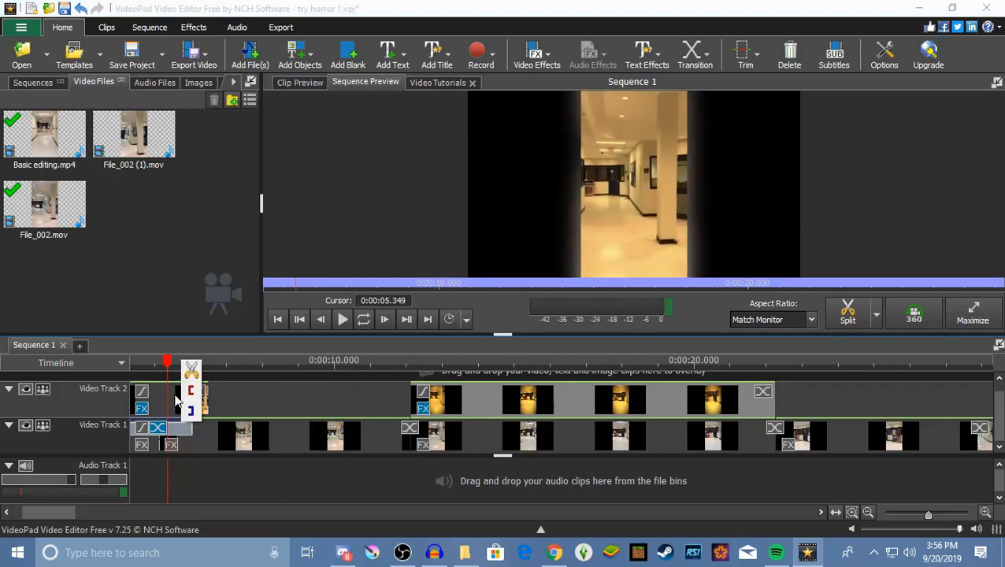
- Add a Vignette effect with strength 1.32 and width 0.29 to the first Video Track 2 clip
right_click(190, 400)
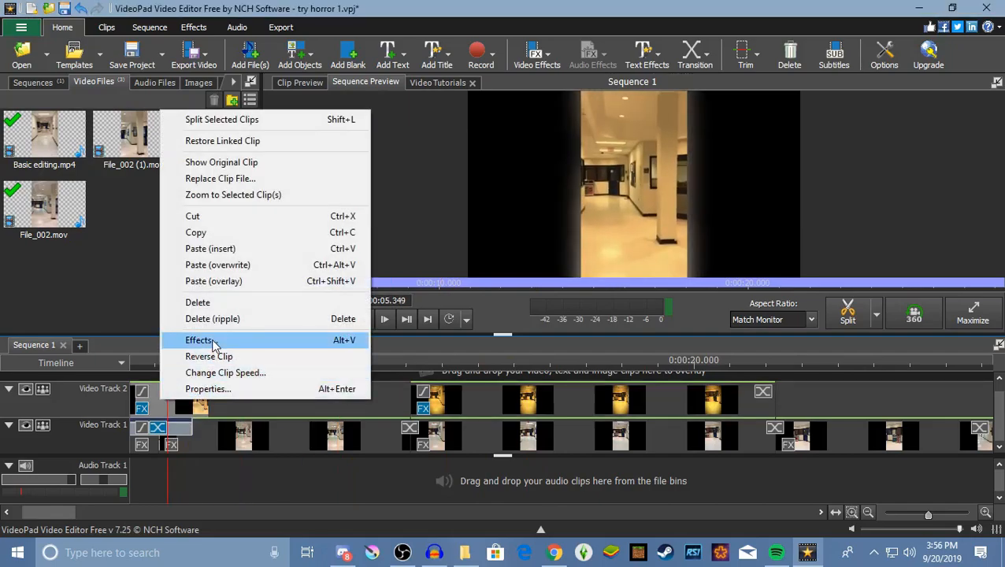
click(258, 341)
click(673, 196)
scroll(860, 406, down, 8)
scroll(860, 406, down, 3)
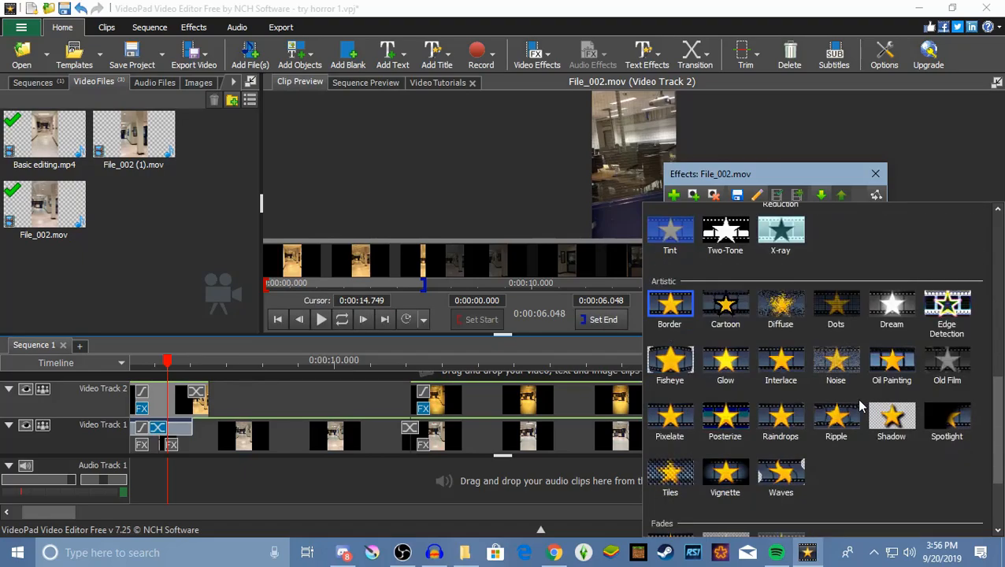
click(726, 469)
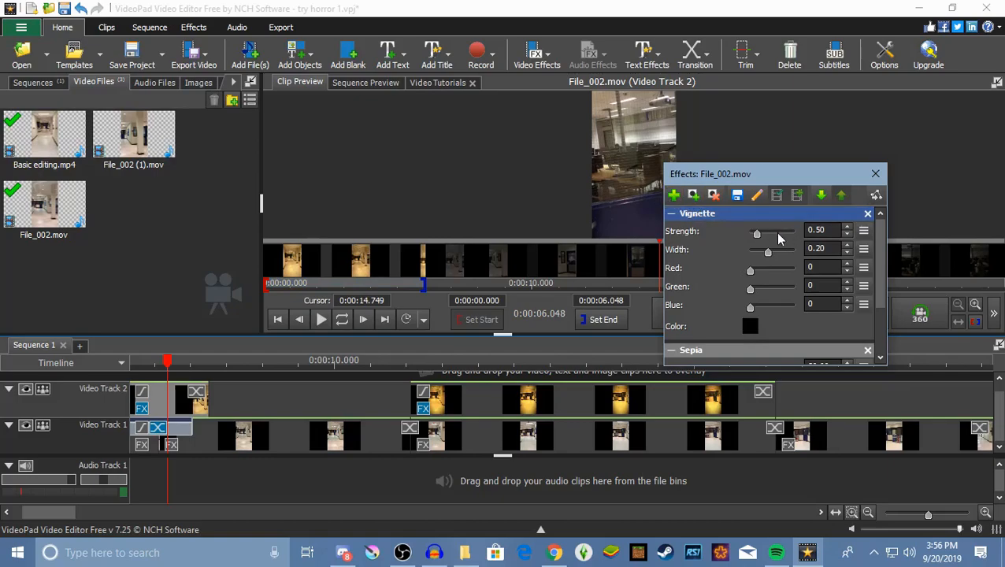
drag(757, 240, 770, 236)
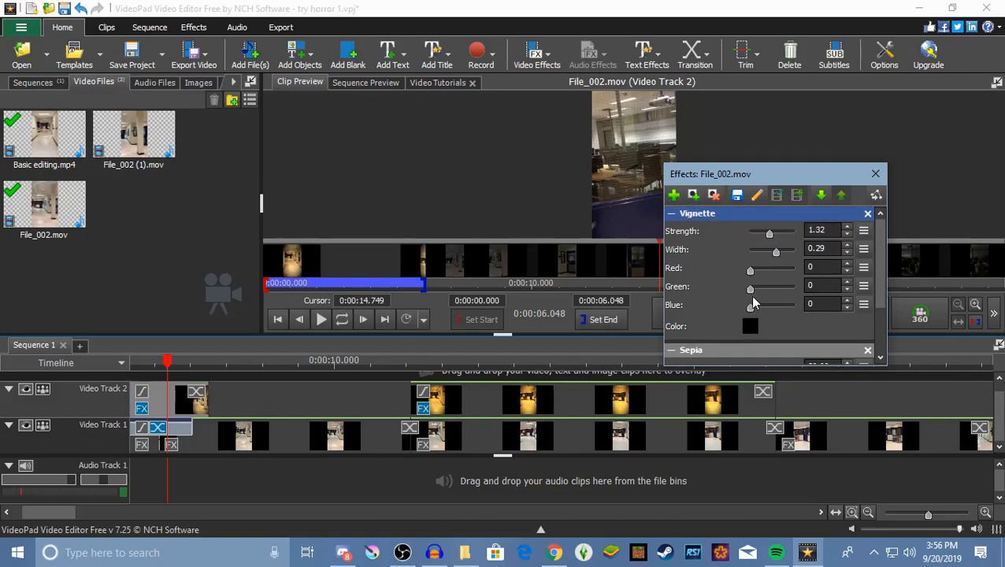
- Try a Blue value of 104 in the first Video Track 2 clip's vignette and remove the blue tint after previewing it
drag(749, 305, 768, 307)
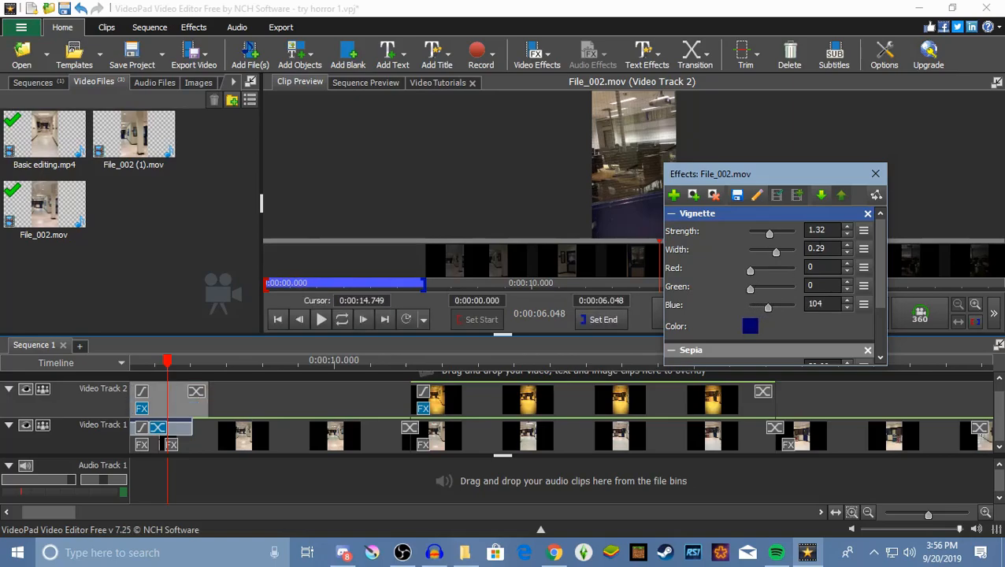
click(875, 173)
drag(167, 372, 163, 394)
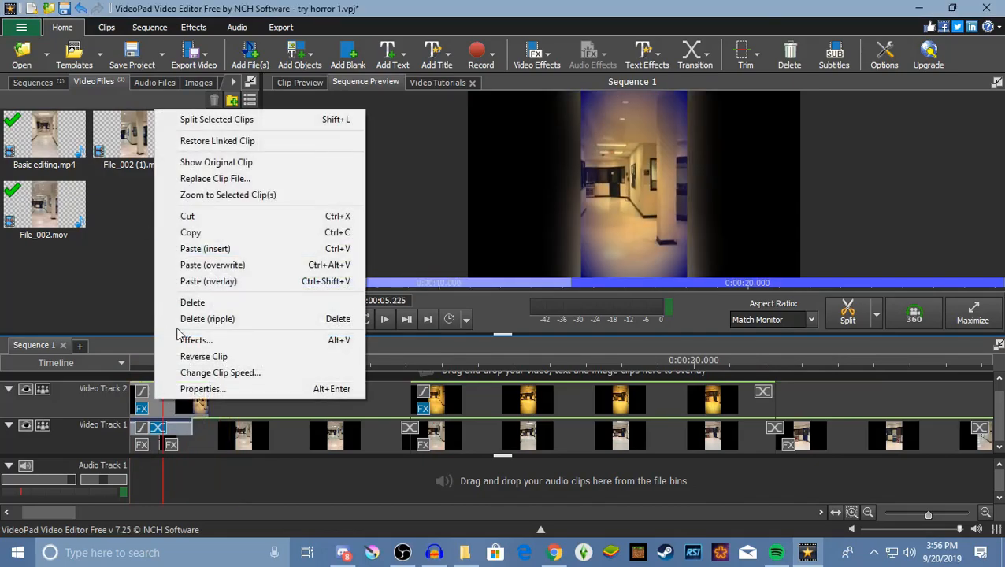
click(182, 339)
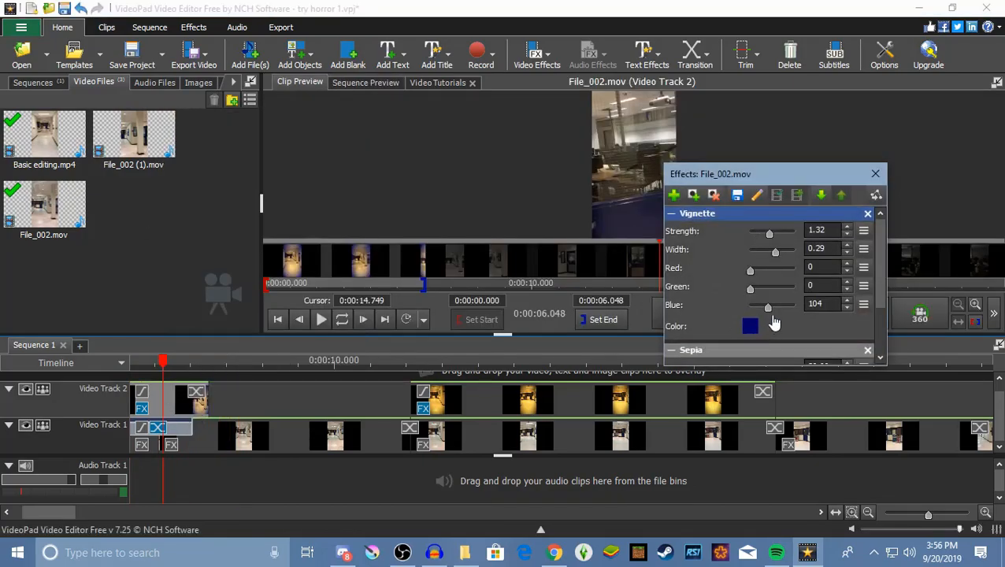
drag(767, 307, 752, 309)
click(875, 175)
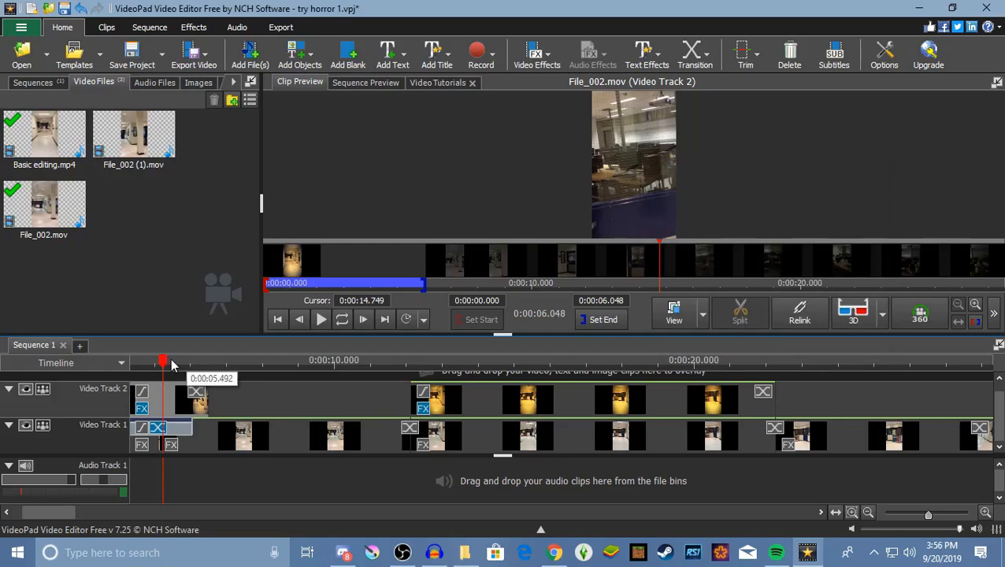
- Scrub through the first two Video Track 2 clips and on to about 33.9 s to preview the effects
drag(161, 364, 552, 449)
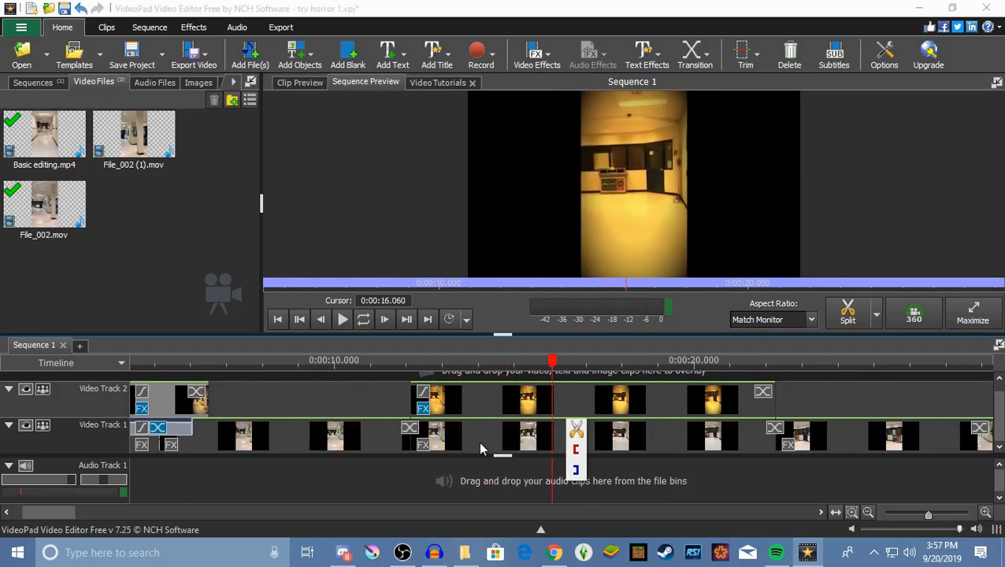
drag(554, 365, 776, 465)
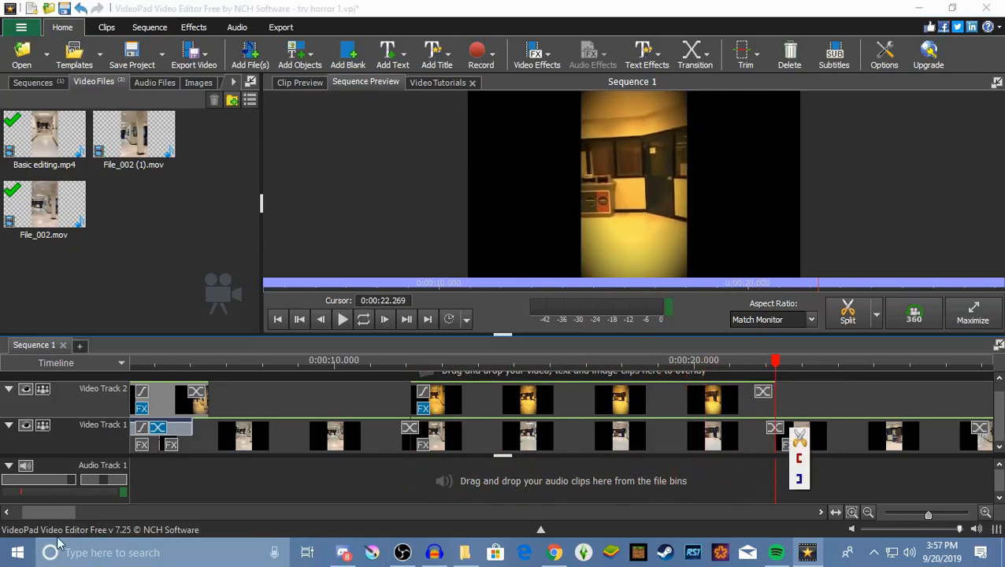
drag(47, 513, 105, 505)
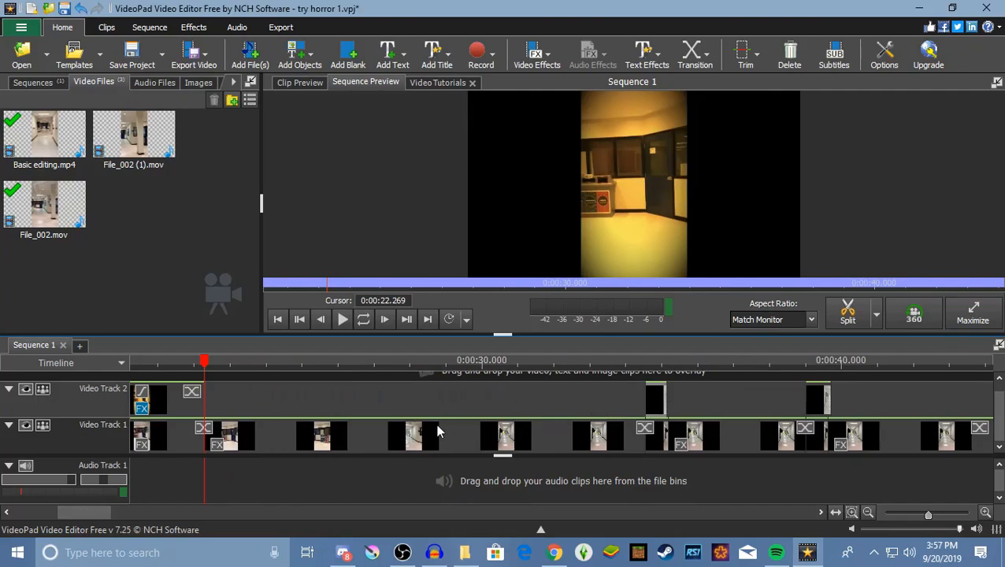
drag(202, 368, 622, 453)
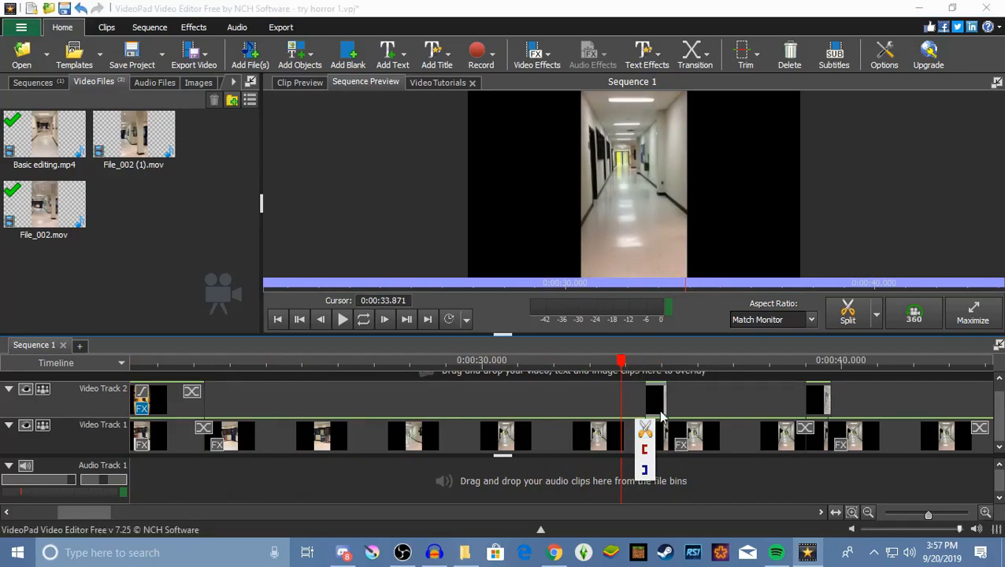
- Add a Temperature effect of 128 to the short Video Track 2 clip near 35 s and scrub around it to preview the tint
right_click(661, 403)
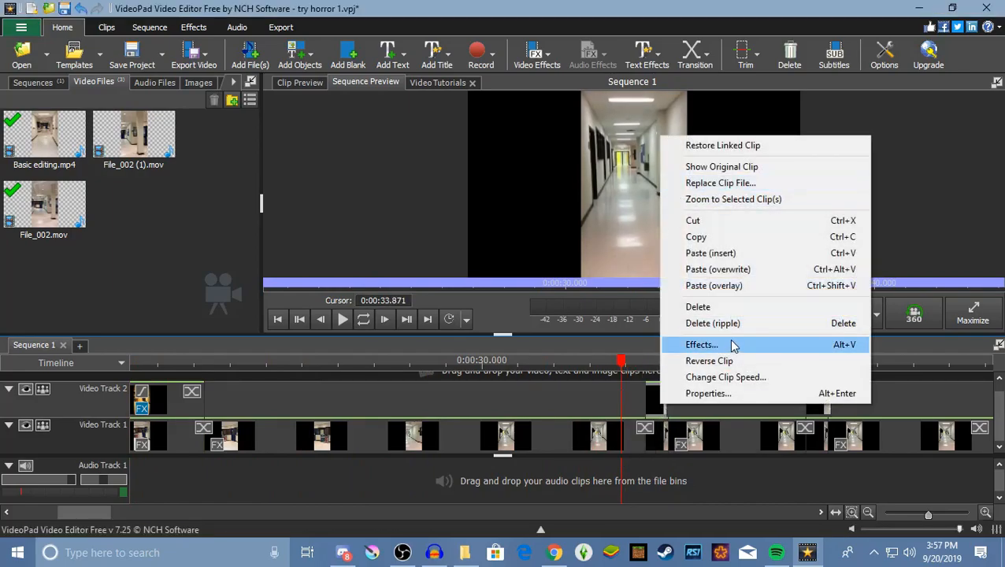
click(765, 349)
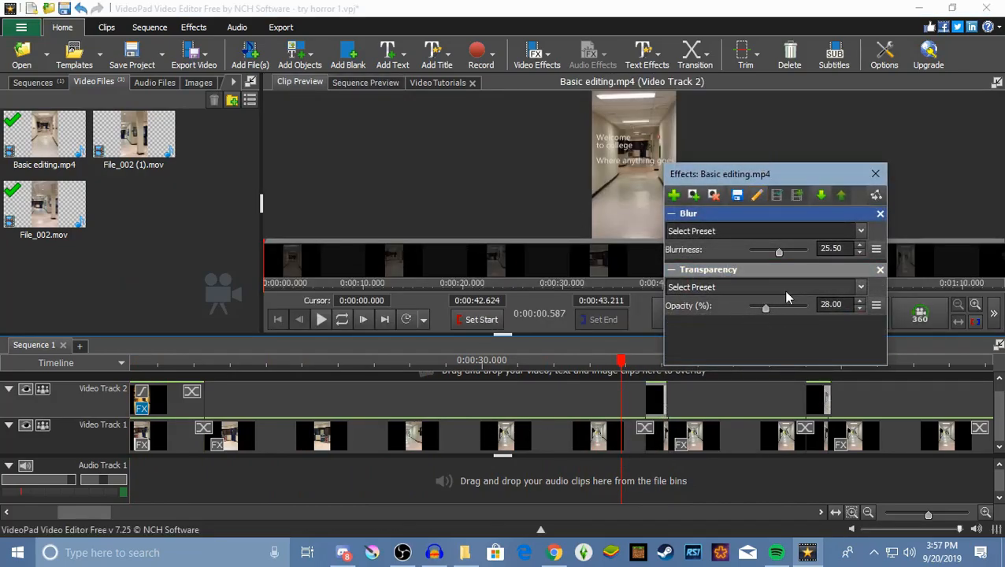
click(673, 195)
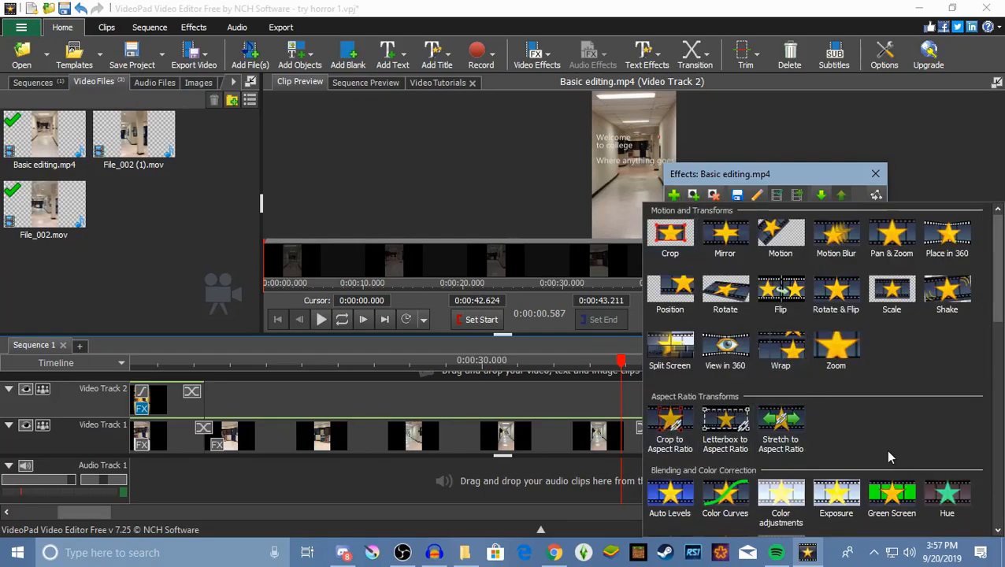
scroll(886, 362, down, 3)
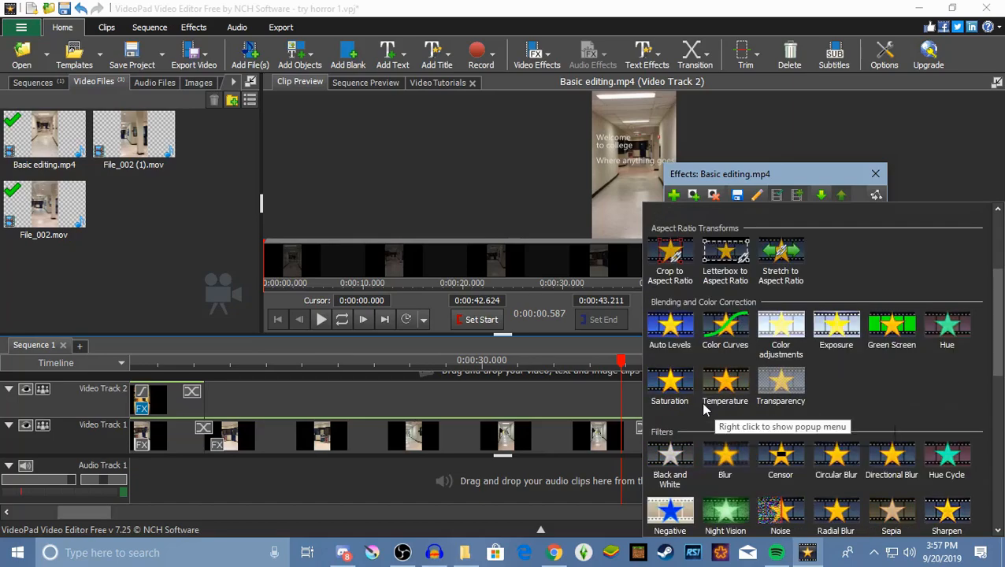
click(741, 387)
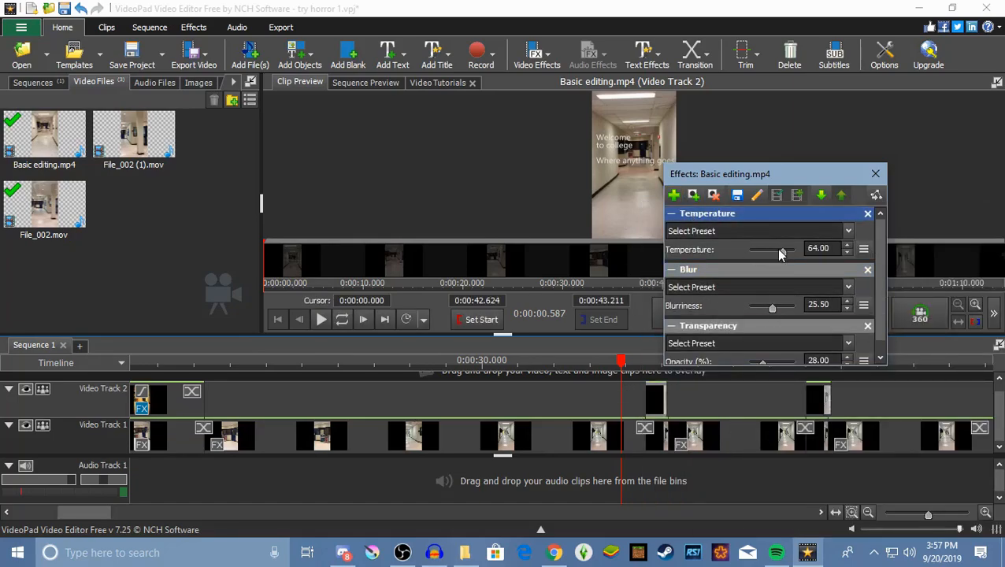
drag(782, 255, 878, 207)
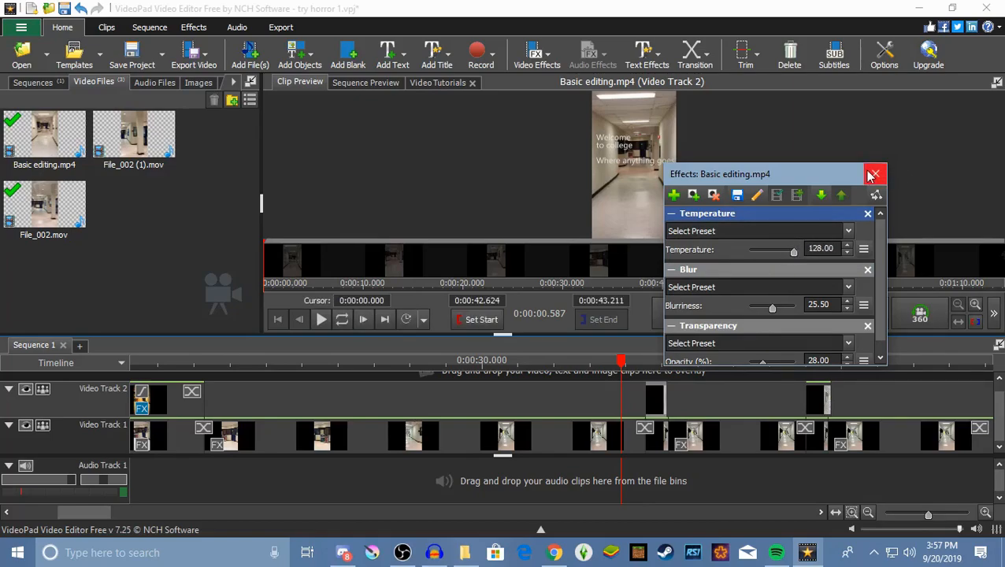
click(872, 174)
drag(622, 362, 558, 398)
drag(719, 418, 581, 478)
- Add a Vignette effect with strength 1.02 and width 0.30 to the clip near 35 s and scrub forward to about 38.1 s
right_click(660, 409)
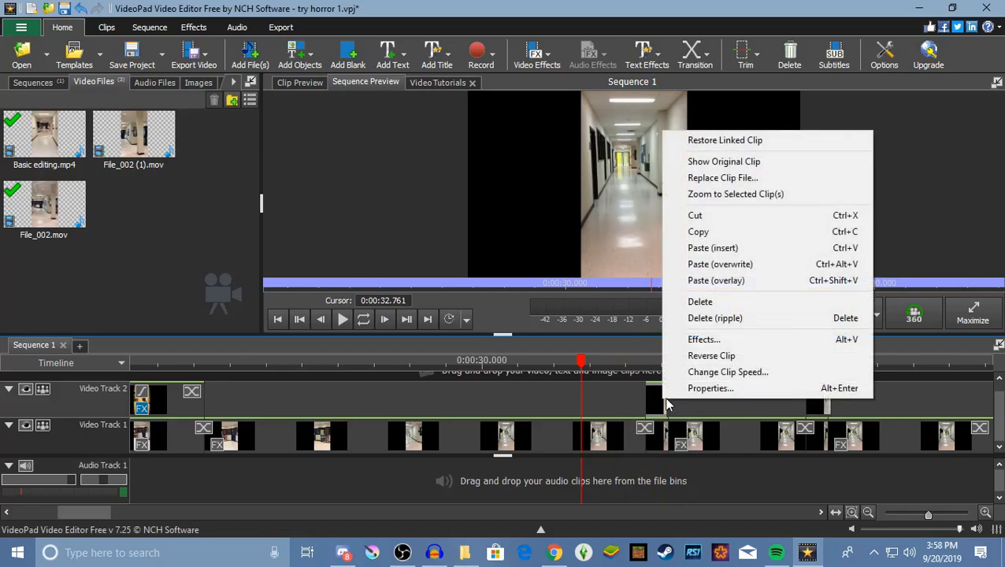
click(694, 343)
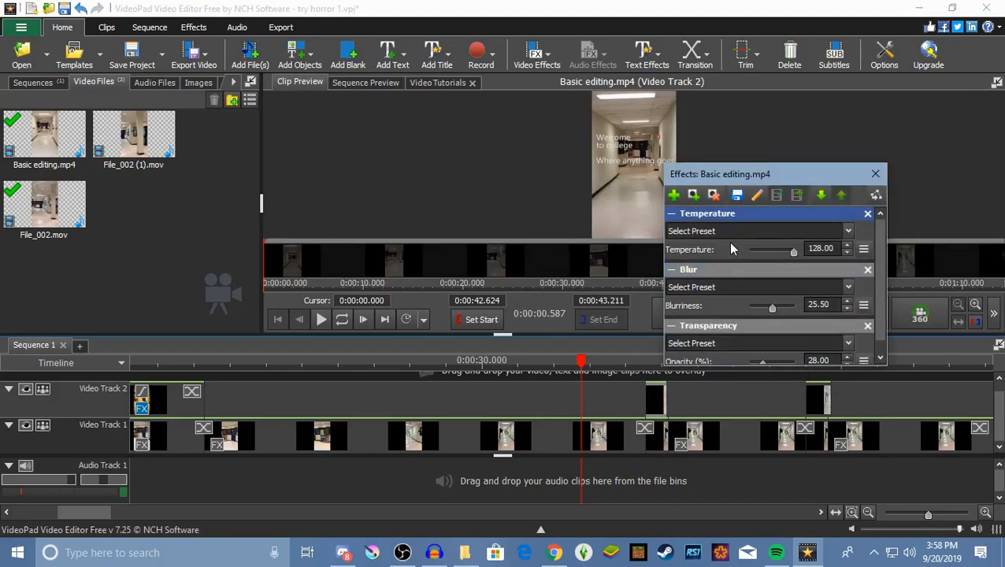
click(673, 194)
scroll(922, 366, down, 6)
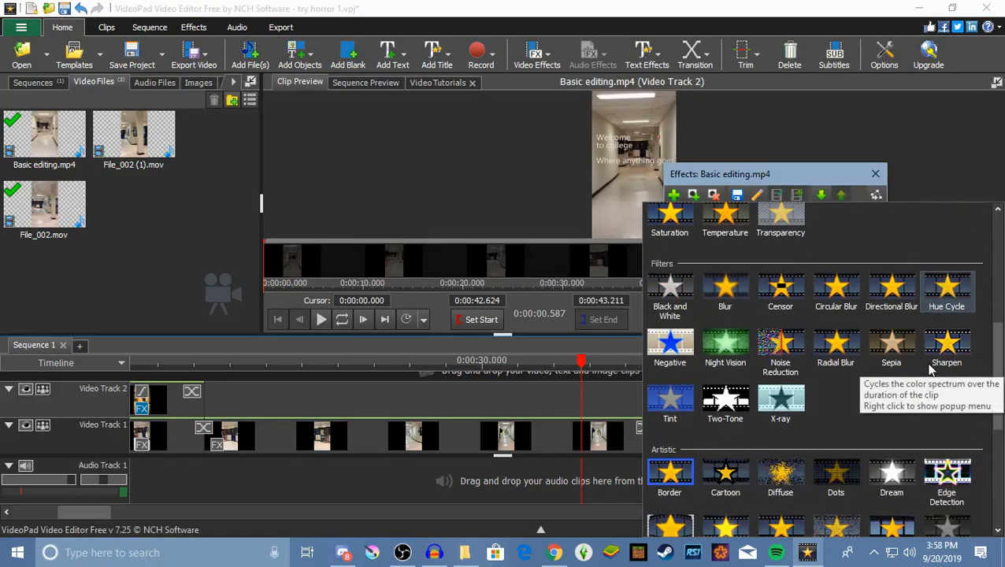
scroll(931, 368, down, 5)
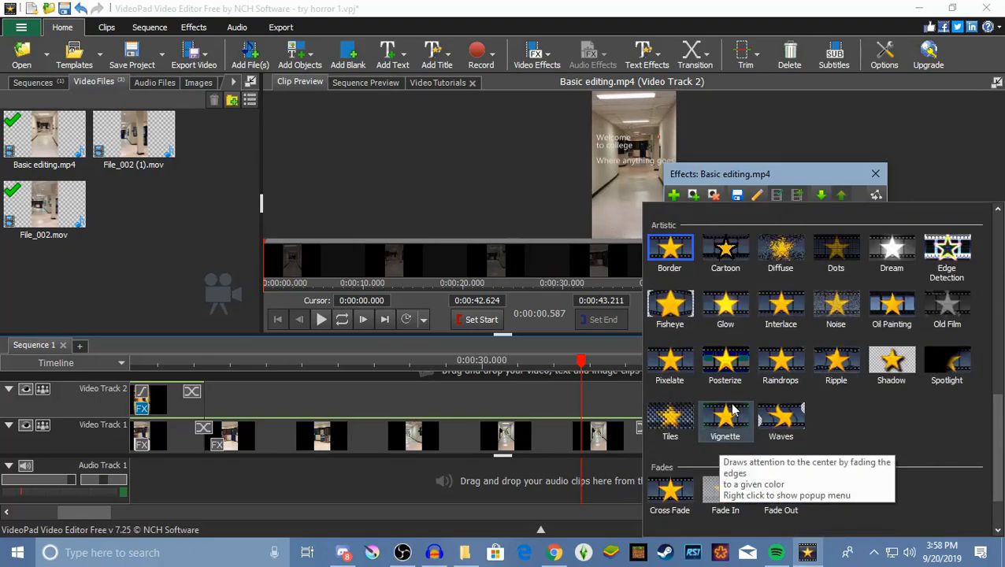
click(725, 417)
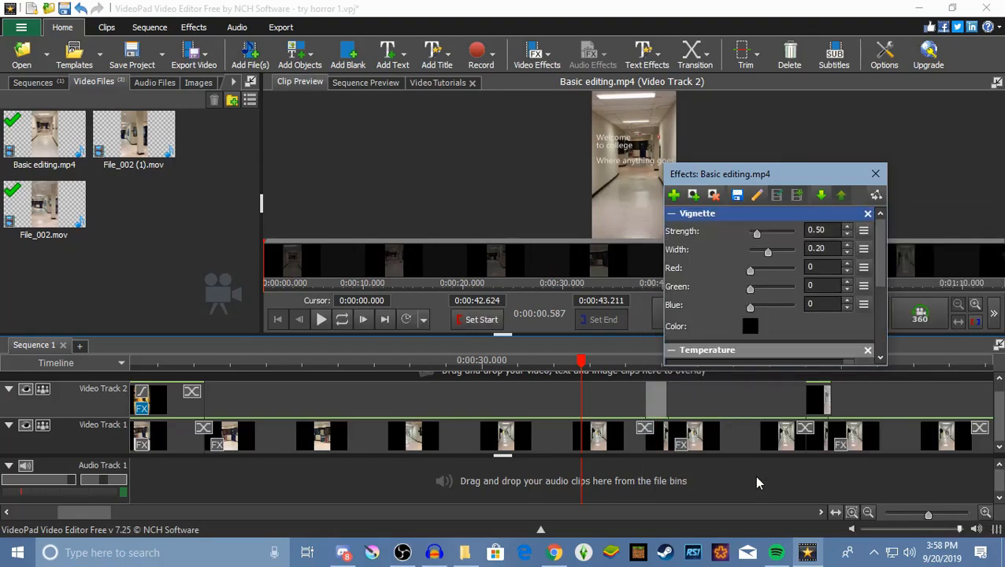
click(773, 252)
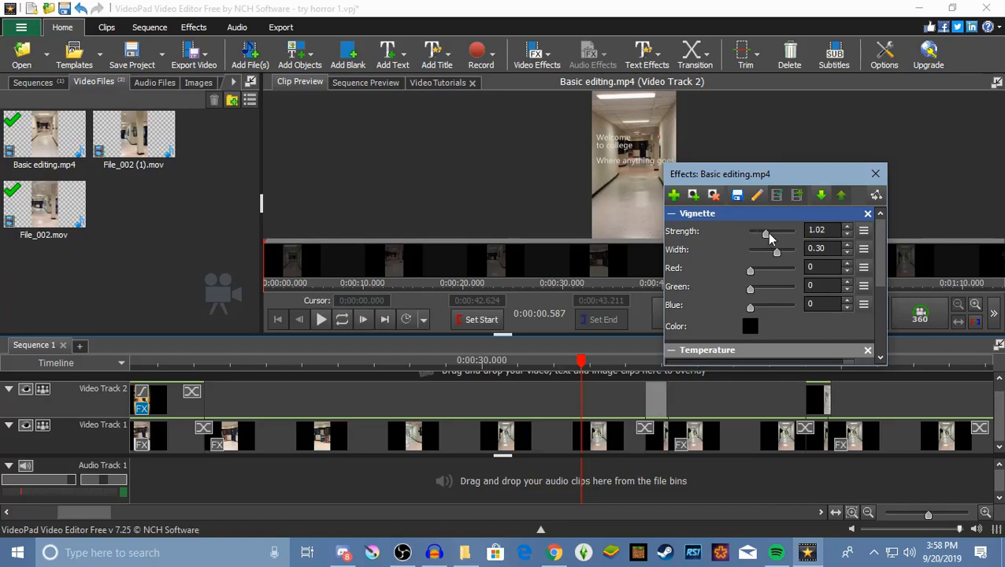
click(875, 174)
drag(582, 364, 818, 466)
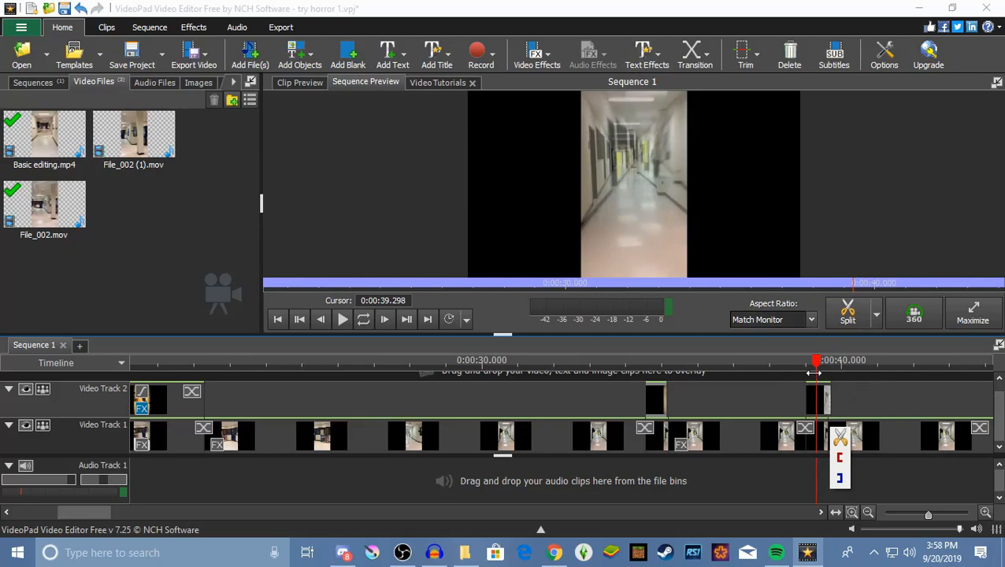
drag(817, 364, 770, 392)
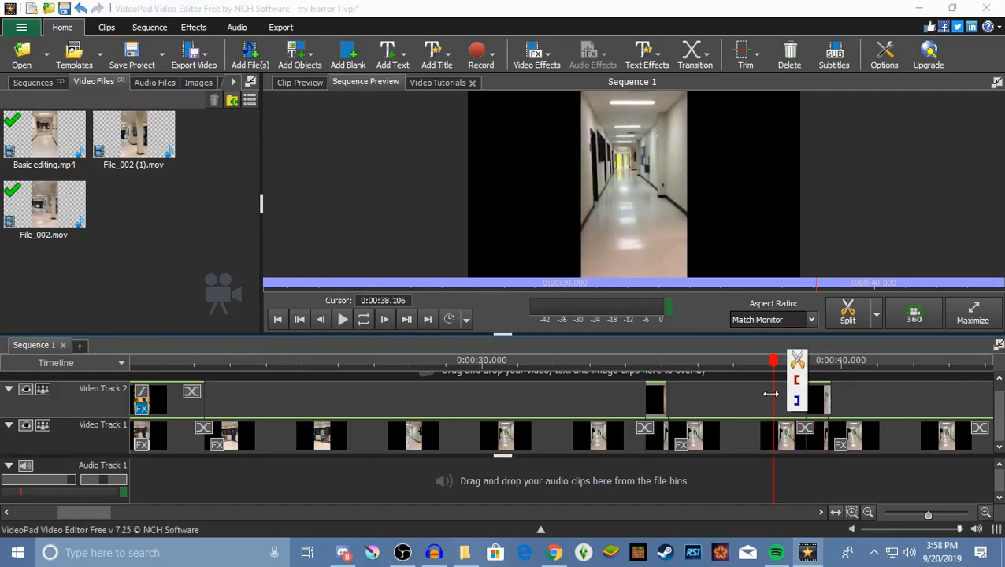
- Add a Temperature effect to the short radially blurred Video Track 2 clip near 39 s
right_click(821, 399)
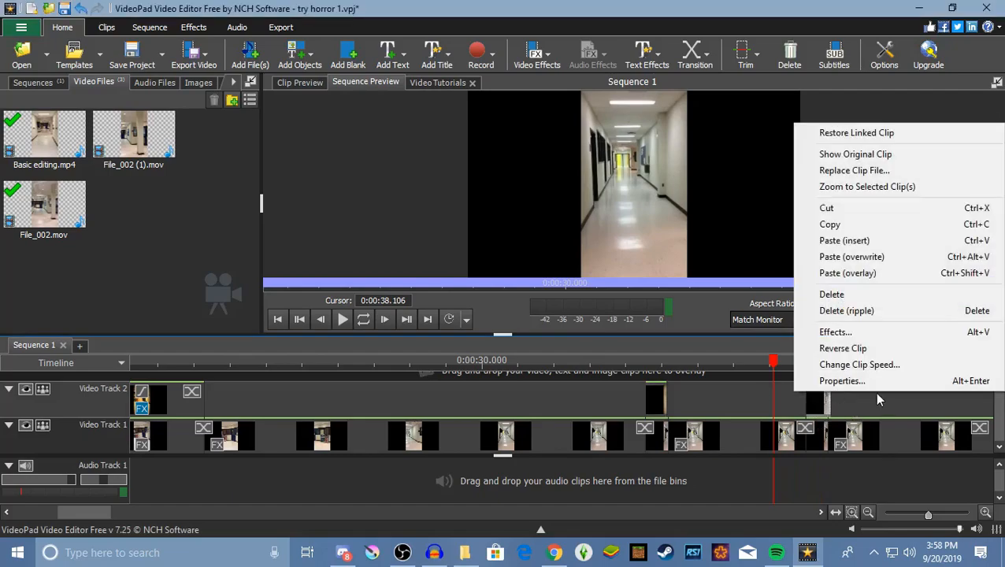
click(819, 332)
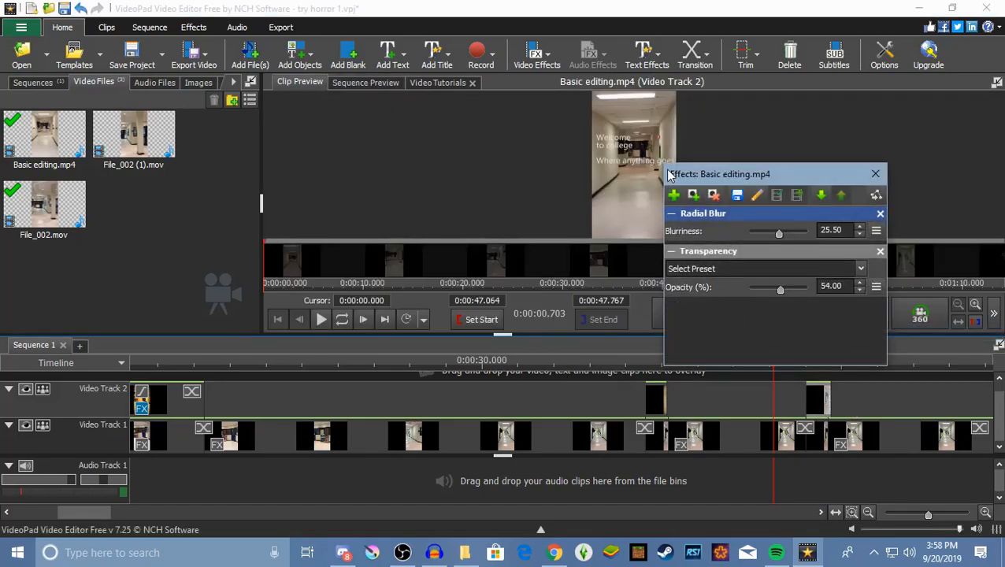
click(673, 197)
scroll(725, 364, down, 5)
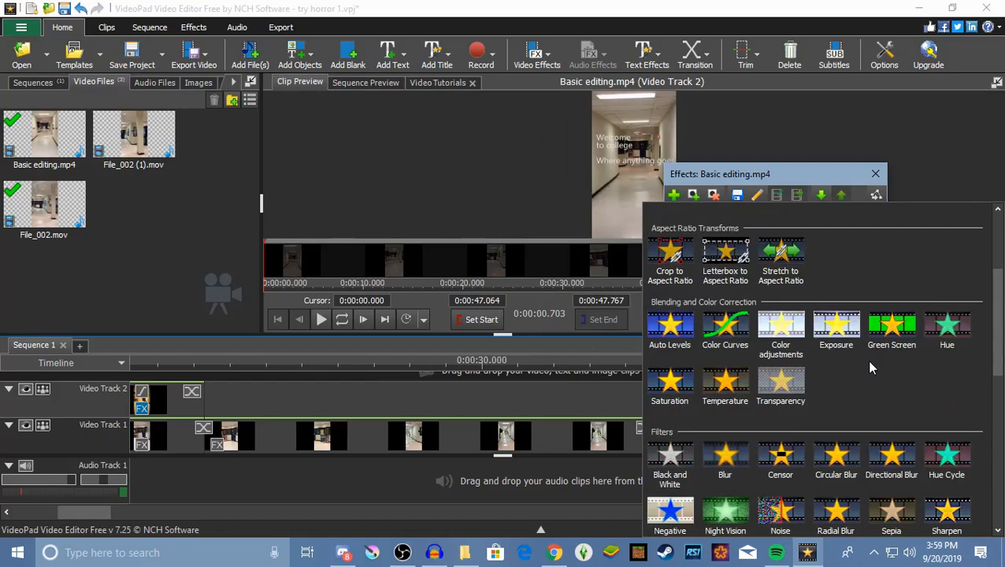
click(721, 323)
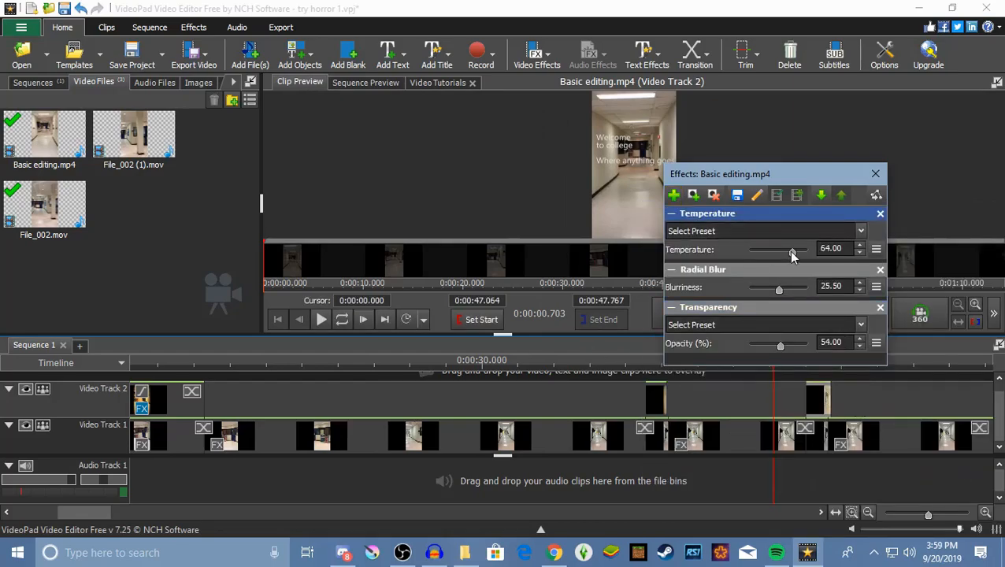
- Add a Vignette effect with strength 1.08 and width 0.29 to the clip near 39 s and scrub the sequence to about 38.8 s
click(673, 195)
scroll(837, 379, down, 6)
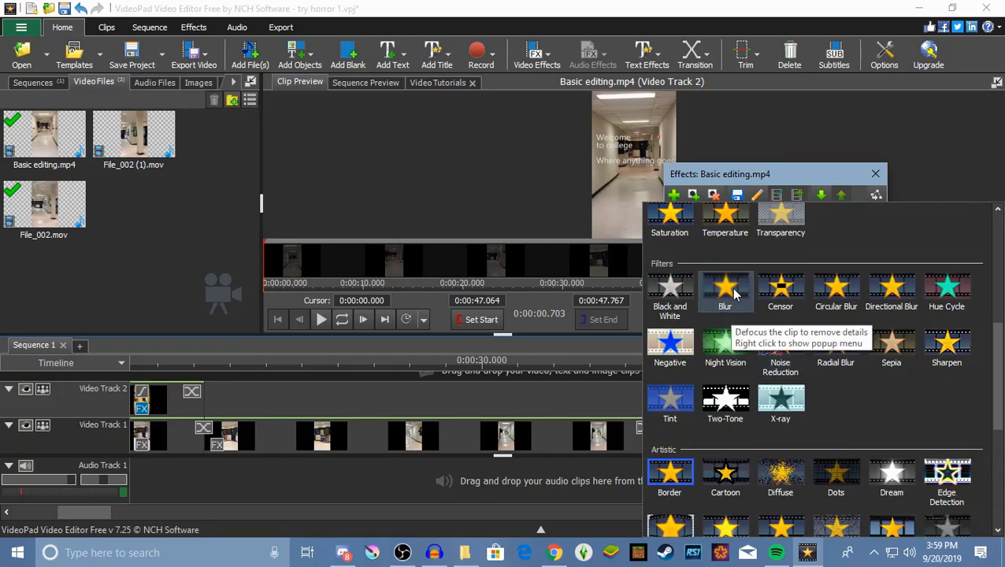
scroll(836, 379, down, 3)
scroll(851, 418, down, 3)
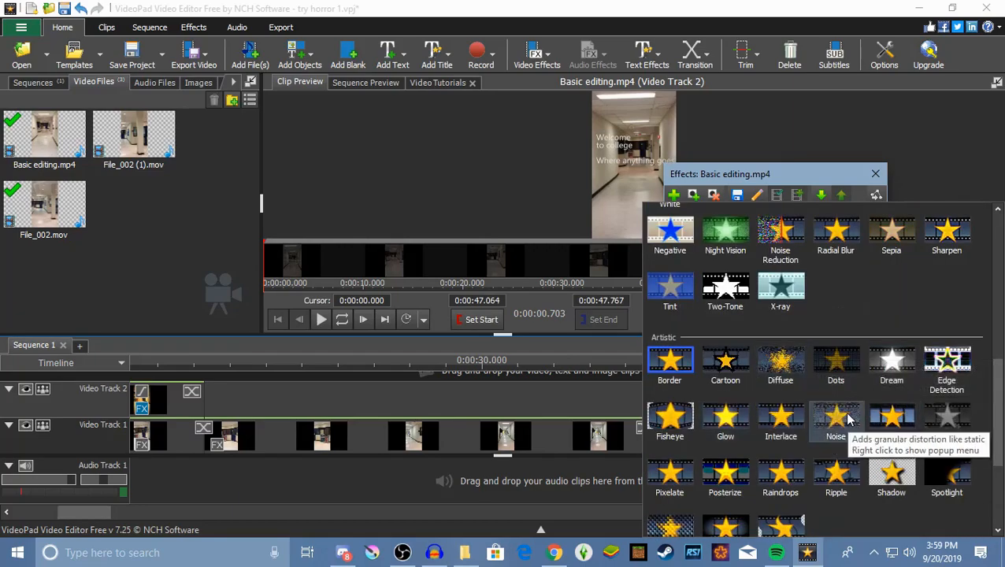
click(725, 412)
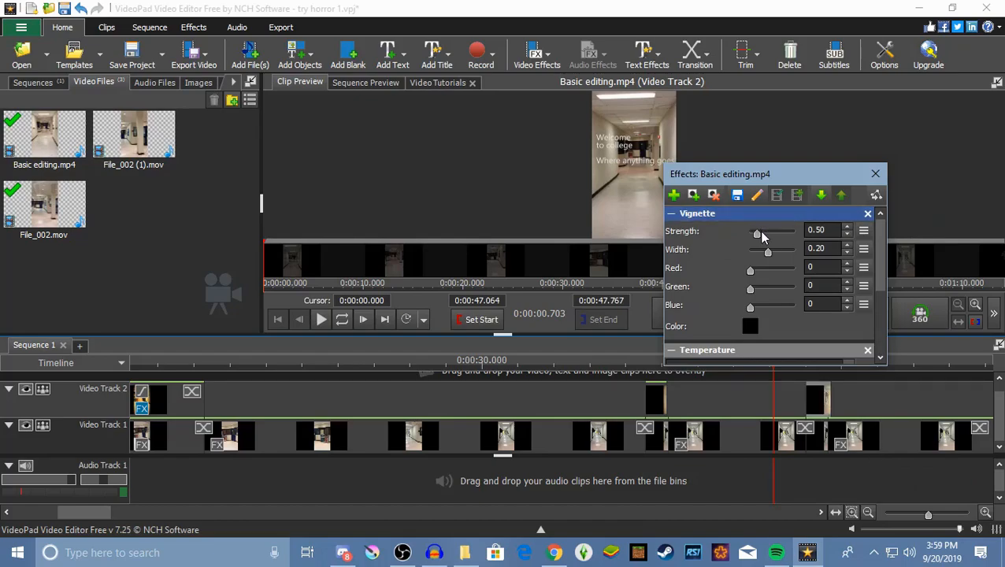
drag(757, 234, 775, 252)
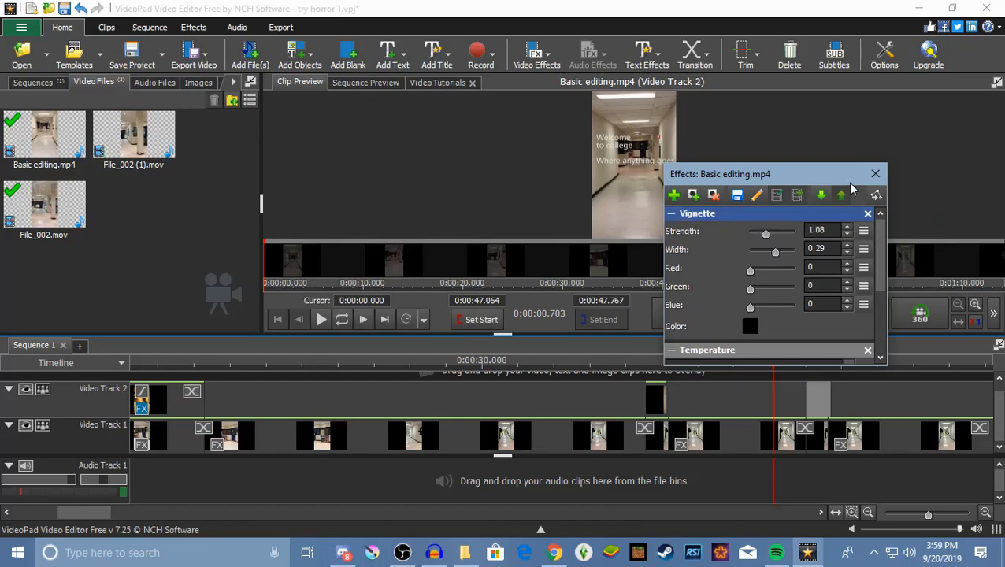
click(872, 172)
drag(774, 365, 798, 429)
drag(72, 512, 95, 519)
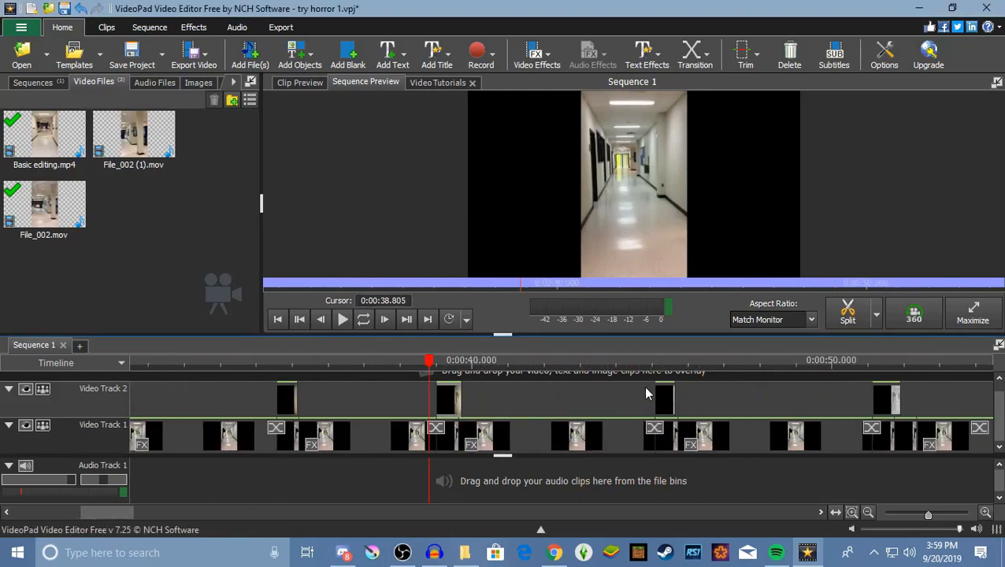
- Add a Temperature effect of about 74.24 to the short radially blurred Video Track 2 clip near 45 s
right_click(669, 400)
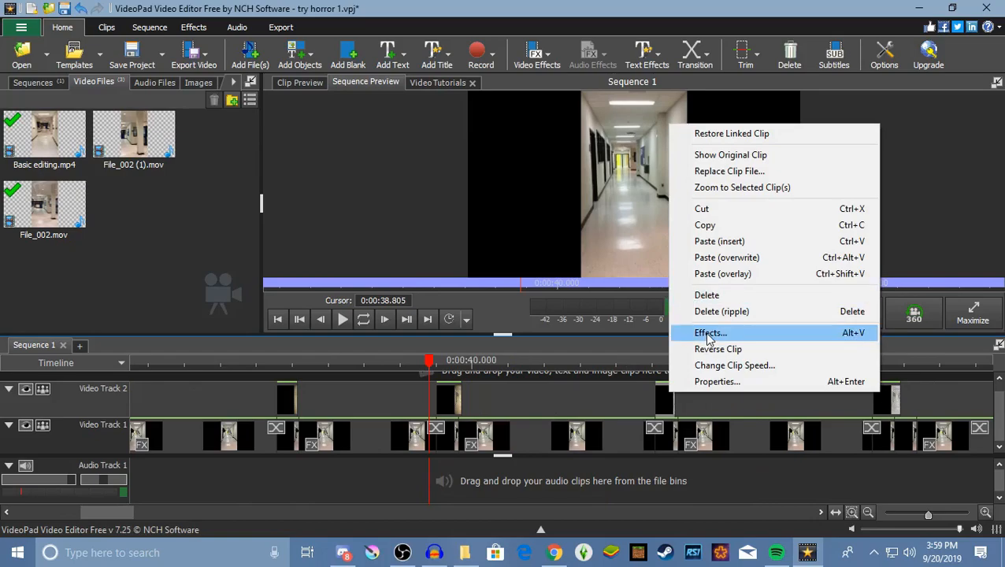
click(693, 332)
click(674, 196)
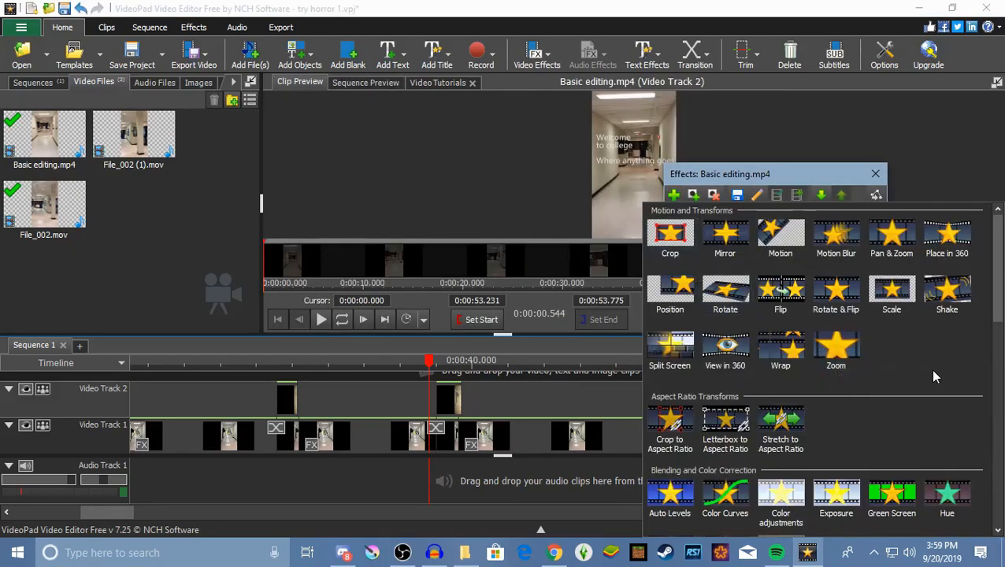
scroll(929, 370, down, 3)
click(750, 446)
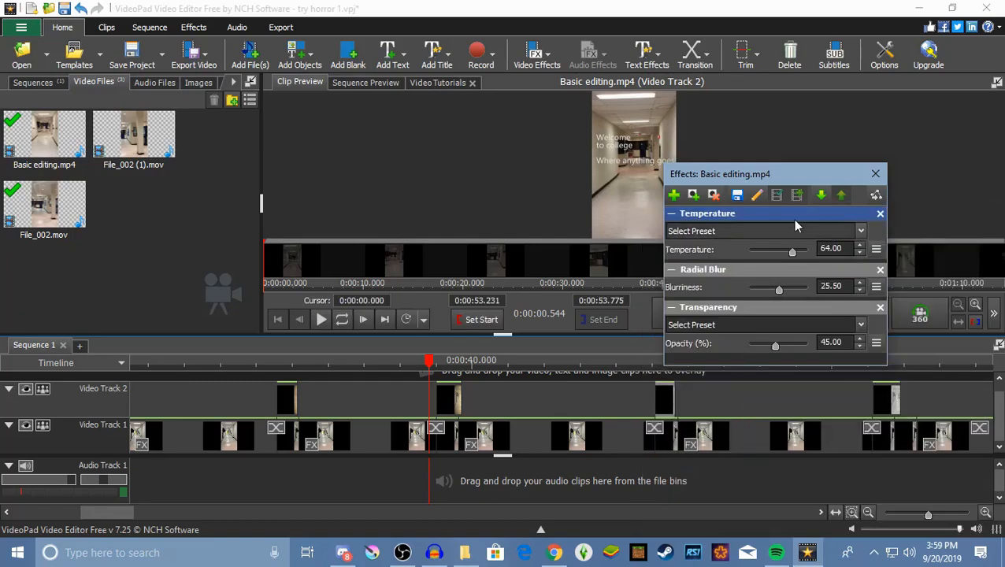
drag(791, 251, 797, 250)
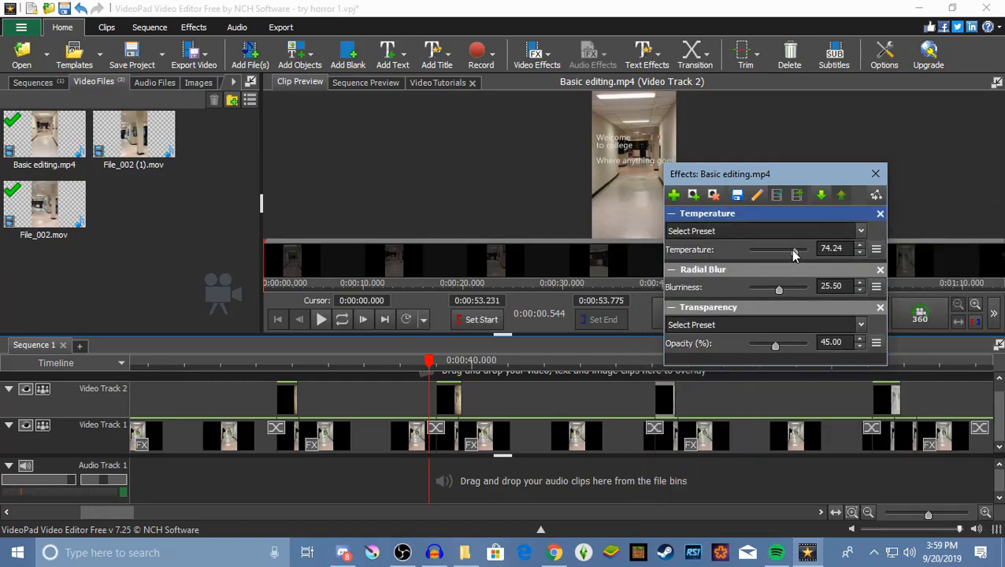
- Add a Vignette effect with strength 1.38 and width 0.30 to the clip near 45 s and scrub the sequence to about 50.8 s
click(673, 195)
scroll(890, 394, down, 5)
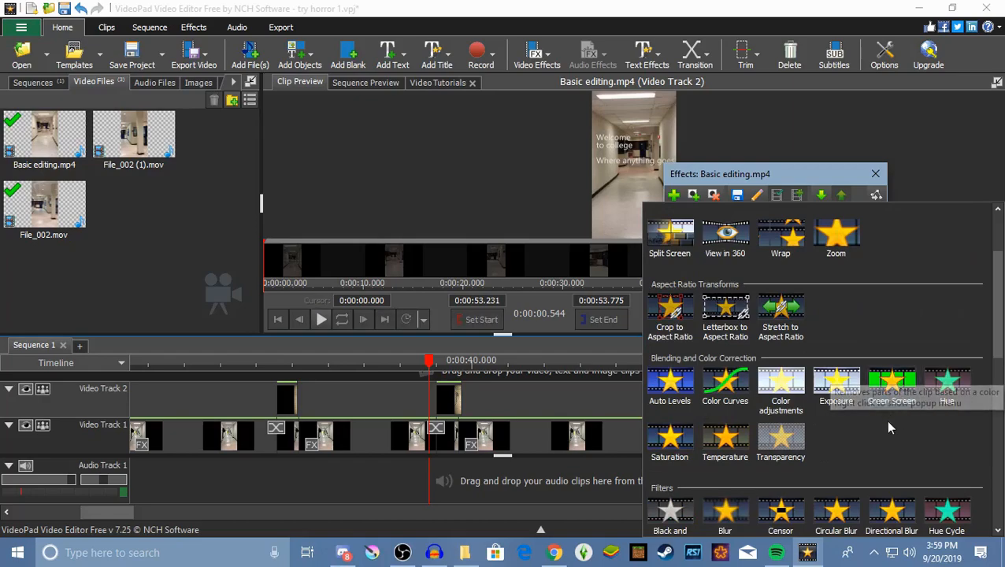
scroll(873, 434, down, 3)
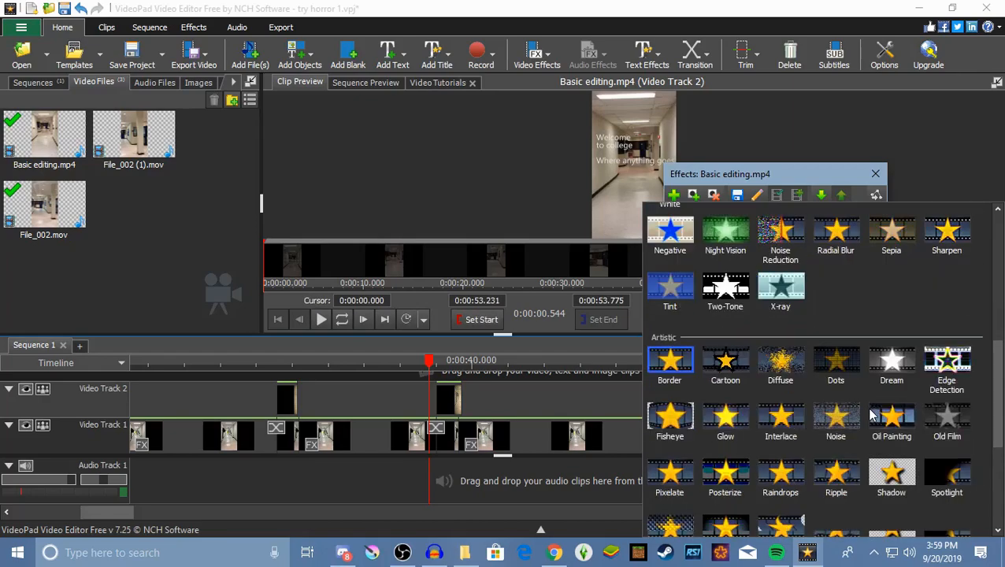
click(715, 527)
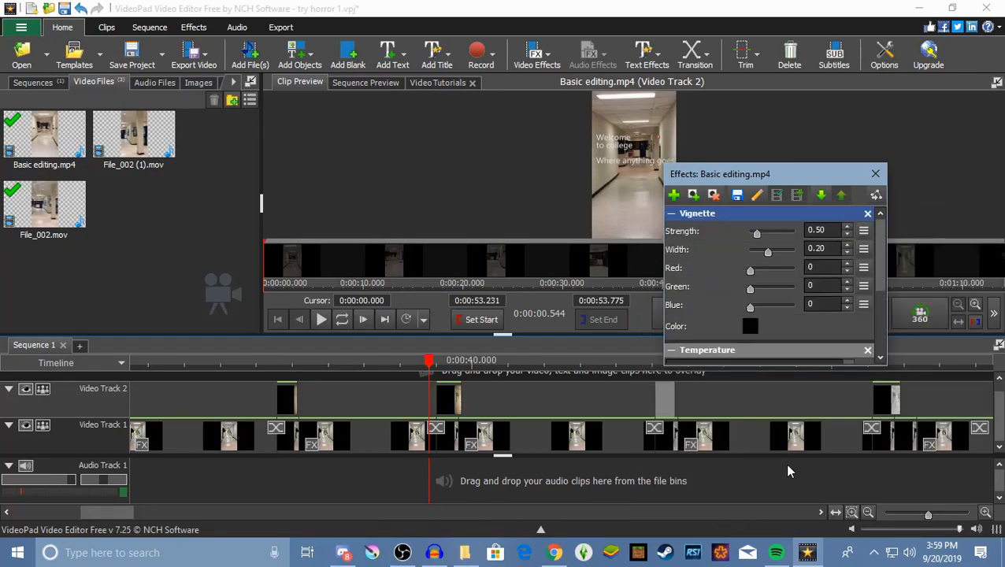
drag(758, 234, 771, 234)
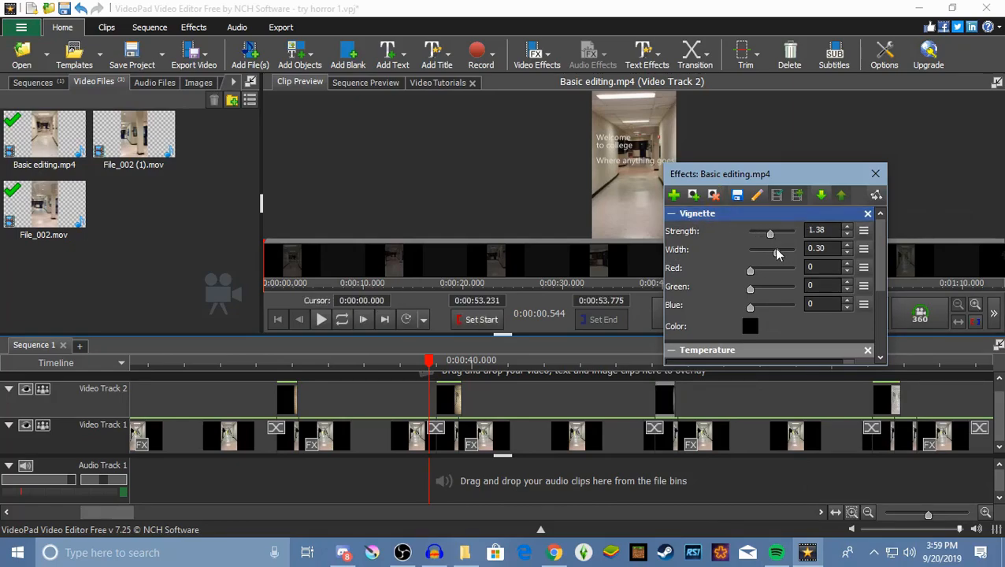
click(877, 174)
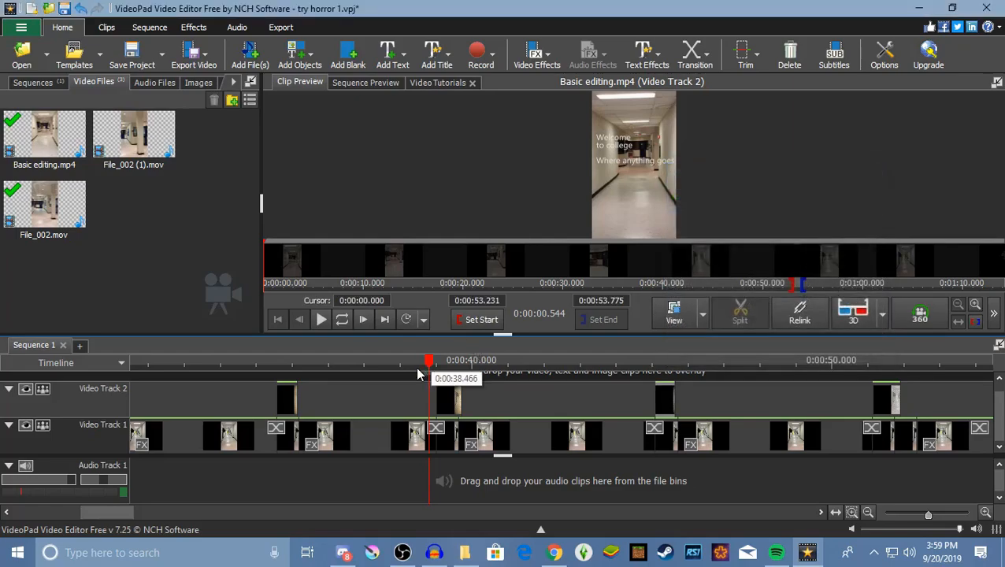
click(443, 362)
drag(444, 363, 860, 394)
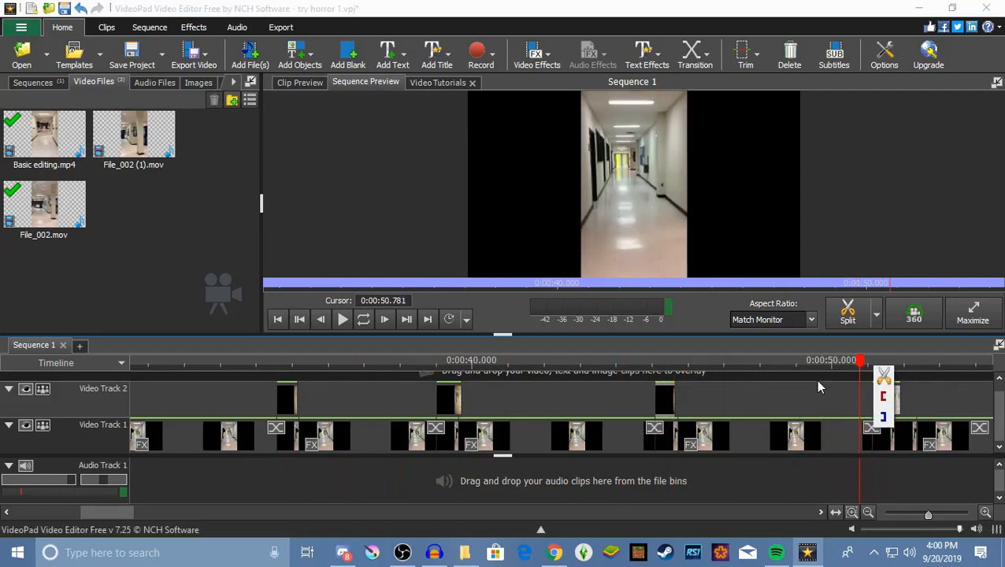
- Add a Temperature effect to the last short Video Track 2 clip near 51 s
click(917, 403)
right_click(887, 405)
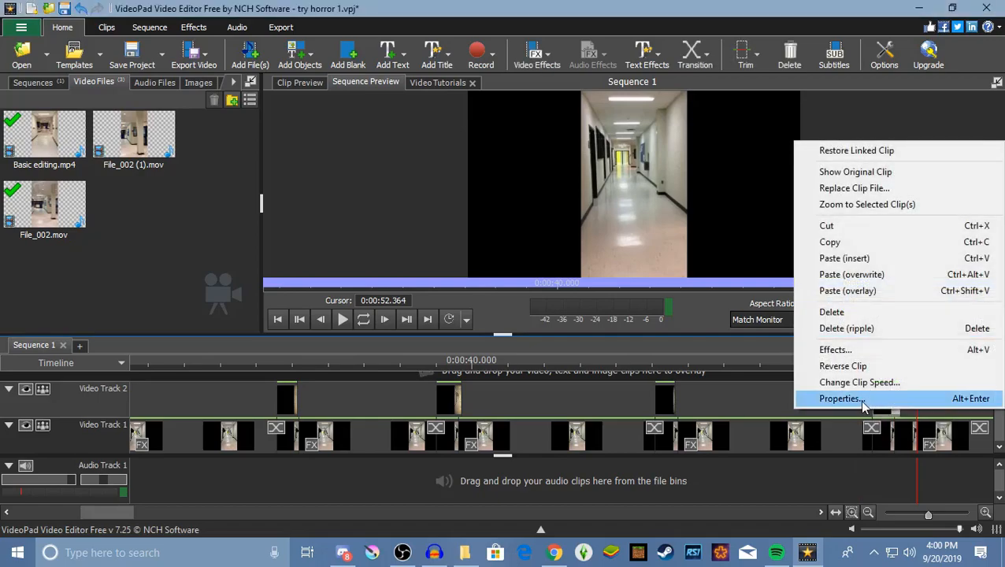
click(833, 350)
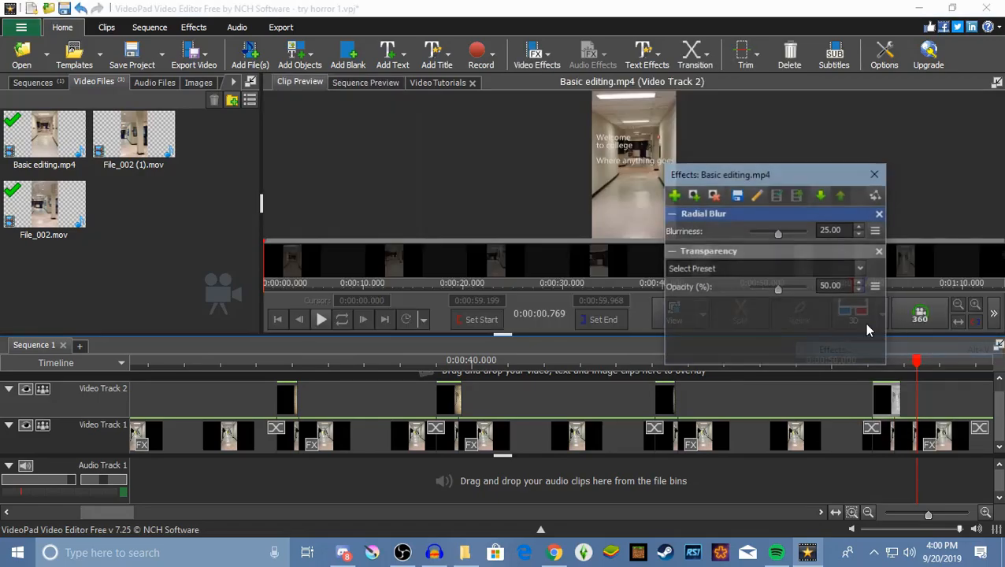
click(693, 200)
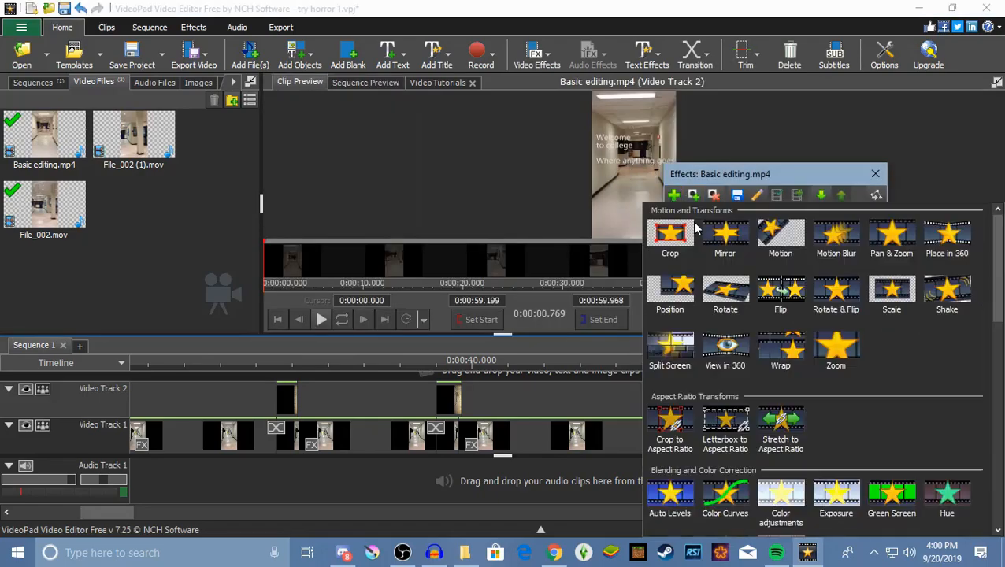
scroll(882, 331, down, 3)
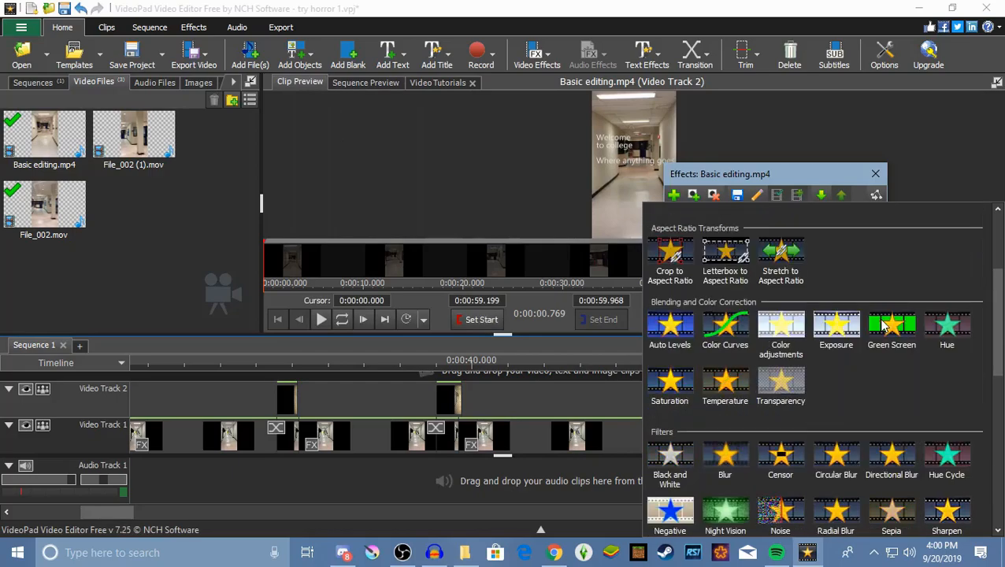
click(724, 383)
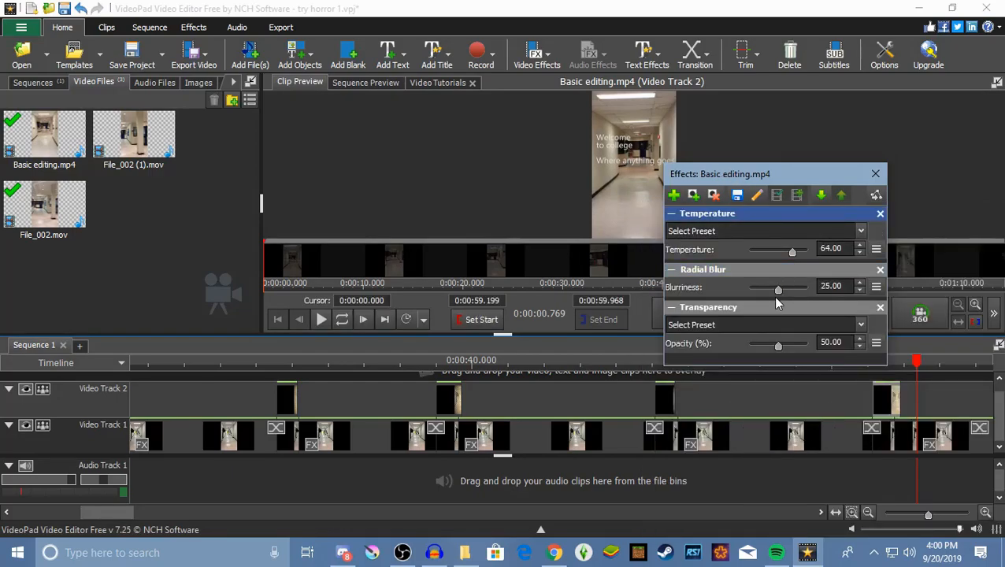
- Add a Vignette effect with strength 1.11 and width 0.27 to the clip near 51 s and scrub back to about 51.0 s
click(673, 194)
scroll(937, 354, down, 3)
scroll(947, 378, down, 2)
scroll(879, 433, down, 4)
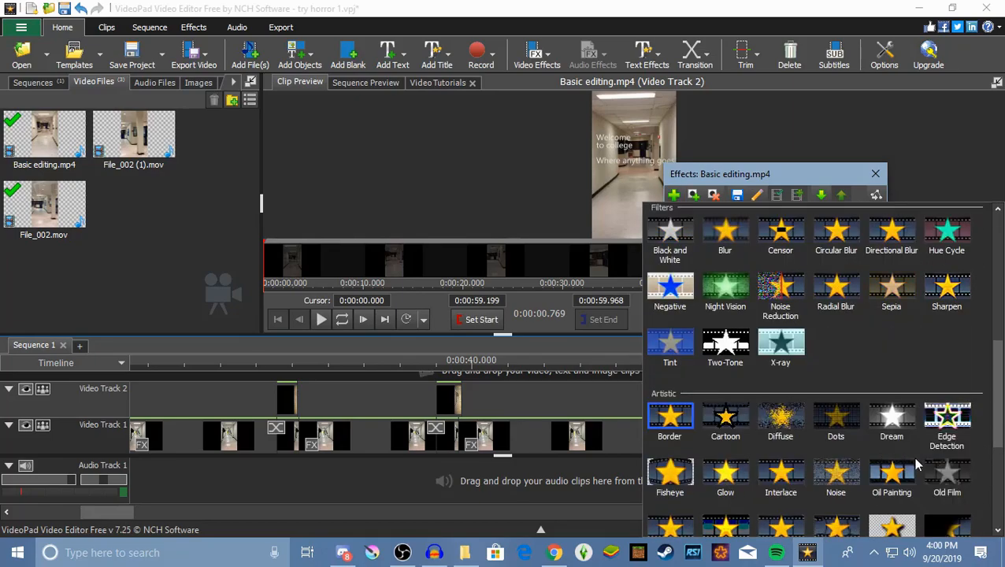
click(724, 474)
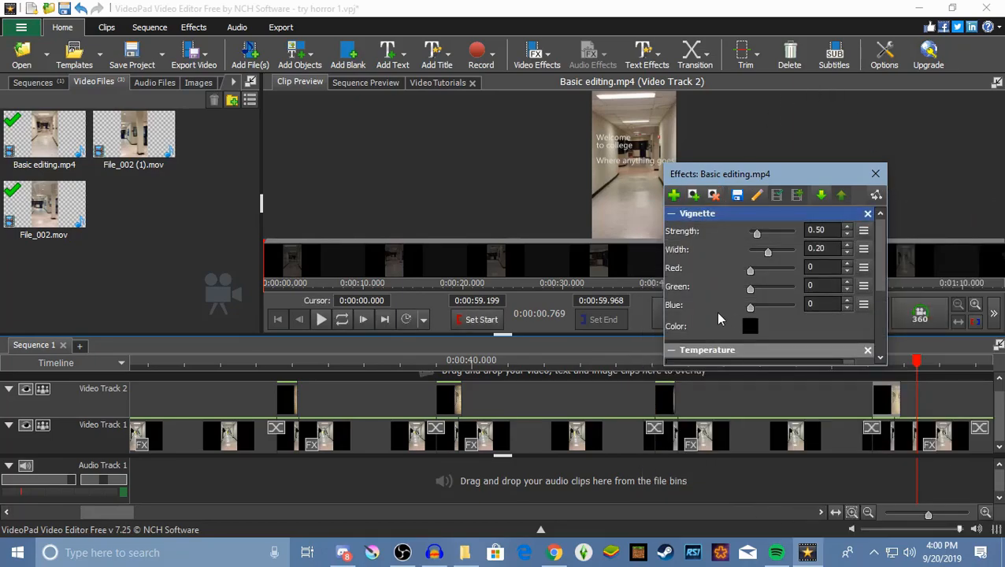
drag(757, 236, 766, 235)
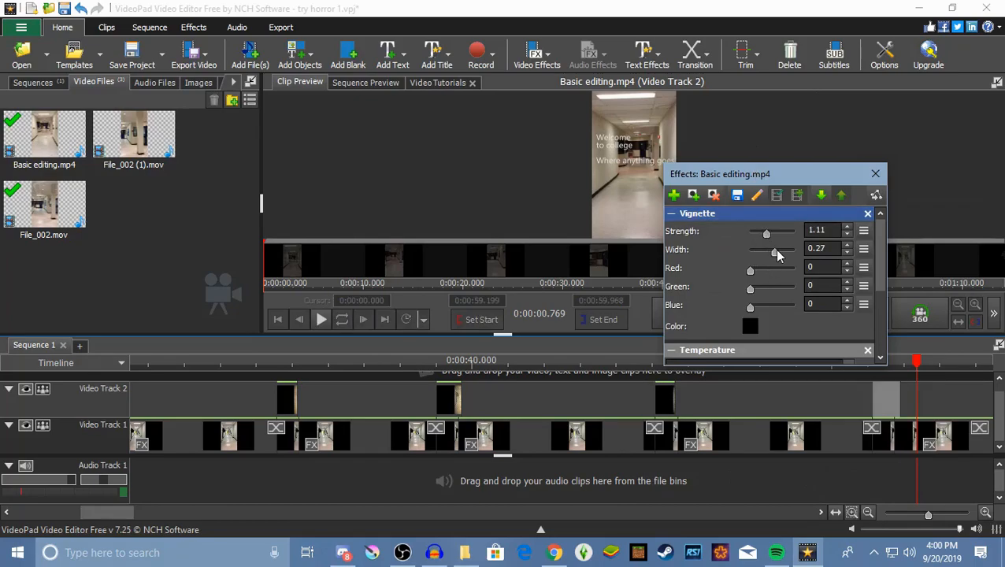
click(875, 174)
drag(915, 363, 868, 403)
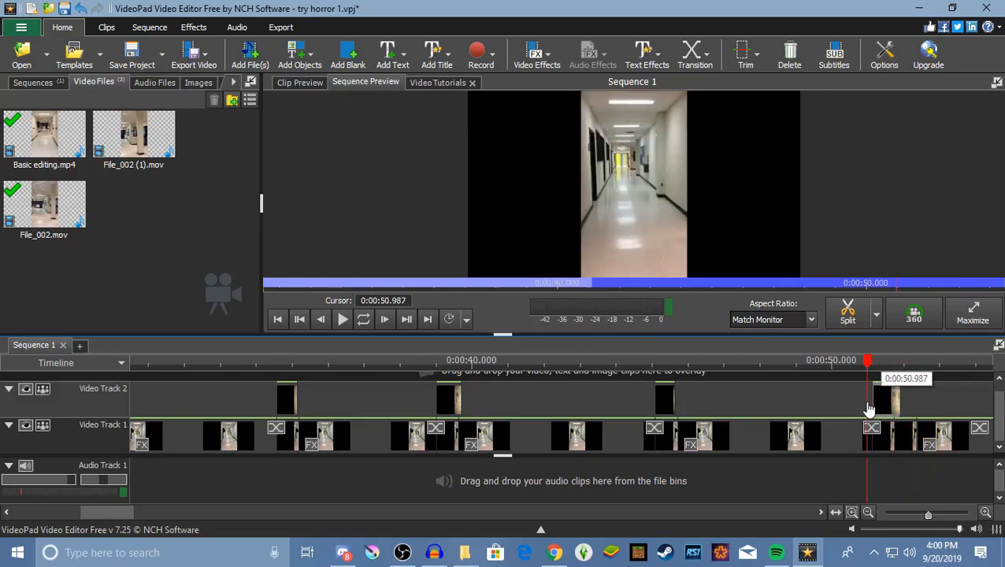
- Scrub to about 55.4 s and add a Directional Blur with strength 8 and angle 66 to the final Video Track 1 hallway clip near 56 s
drag(131, 512, 168, 517)
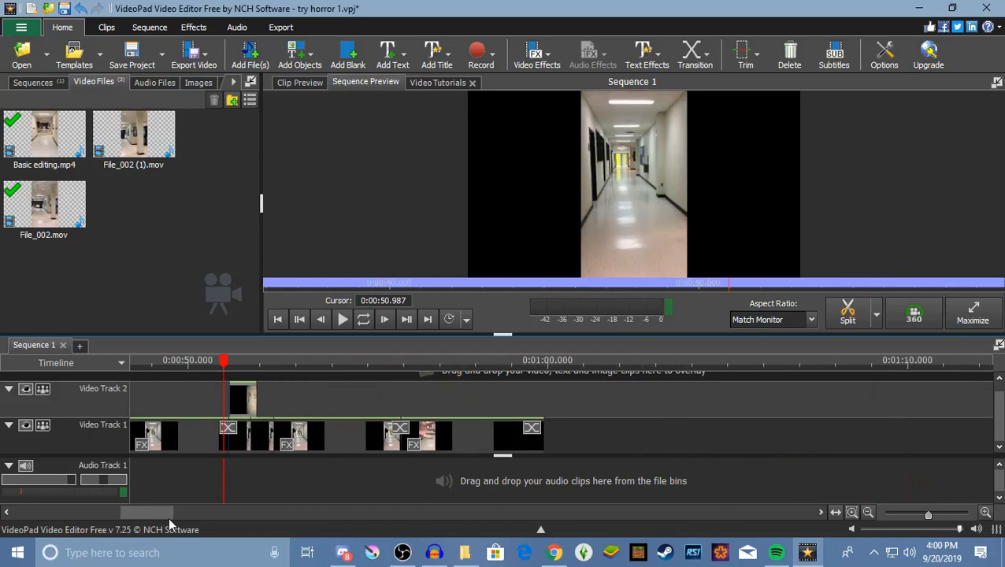
drag(226, 362, 381, 420)
right_click(460, 442)
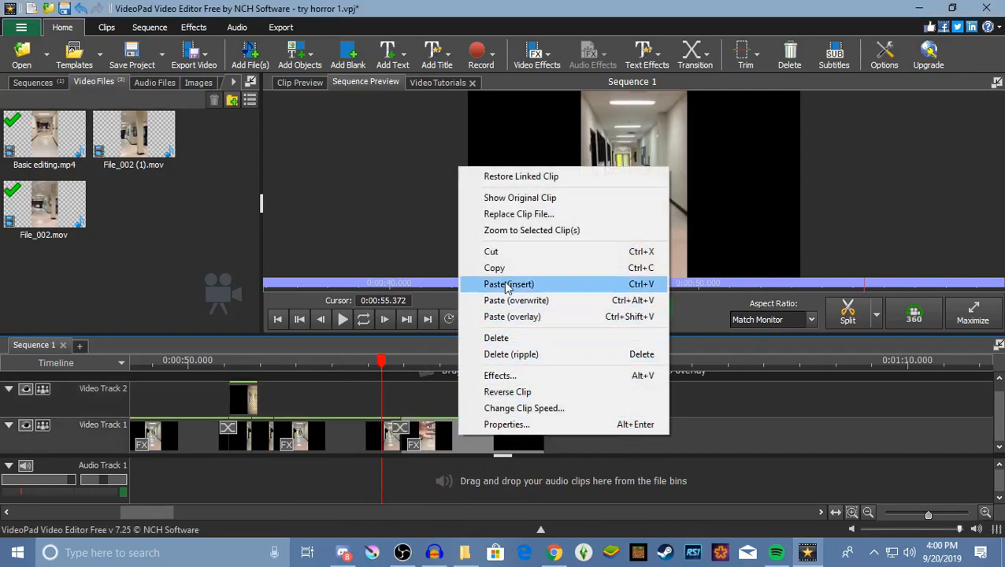
click(501, 376)
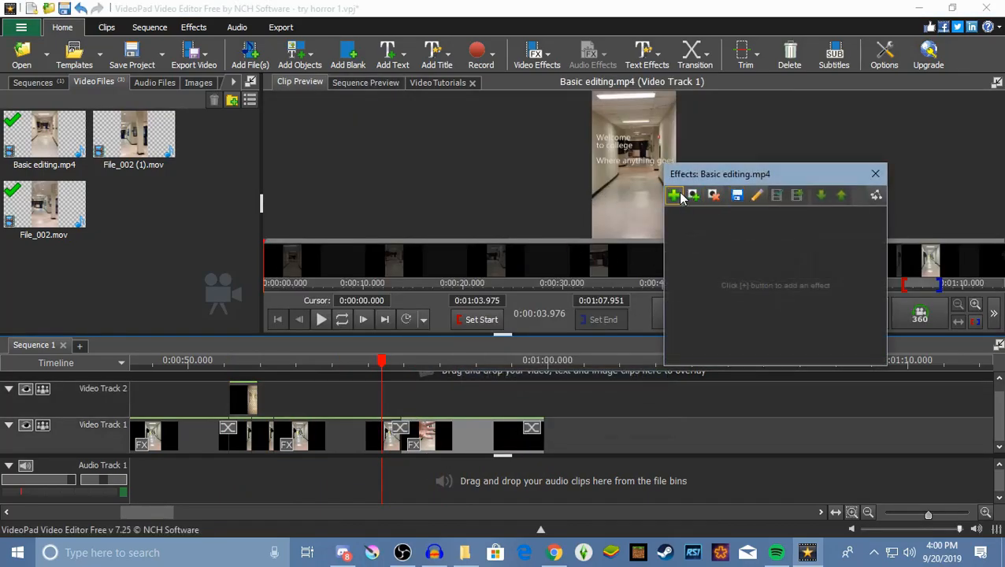
click(674, 195)
scroll(921, 351, down, 1)
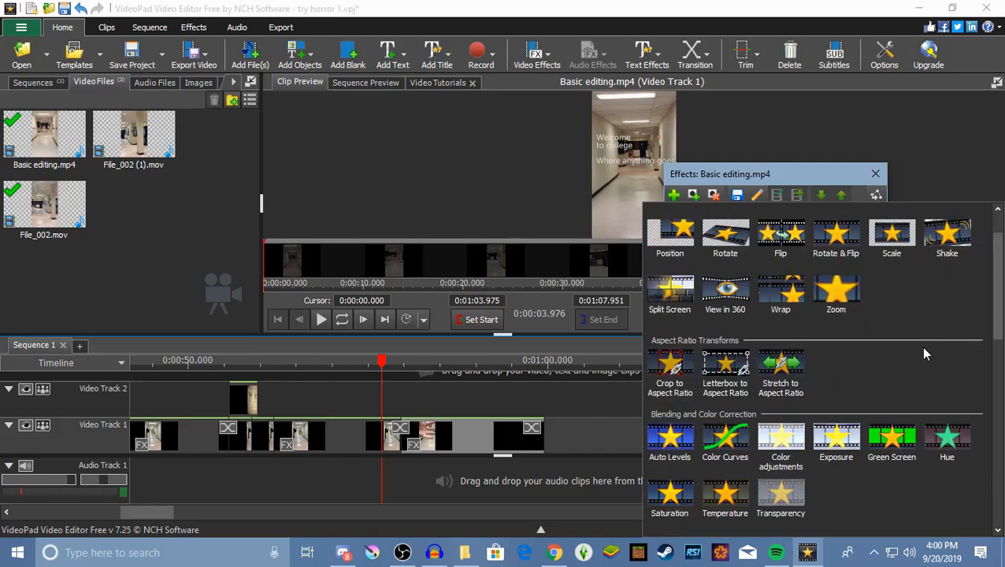
scroll(917, 341, down, 1)
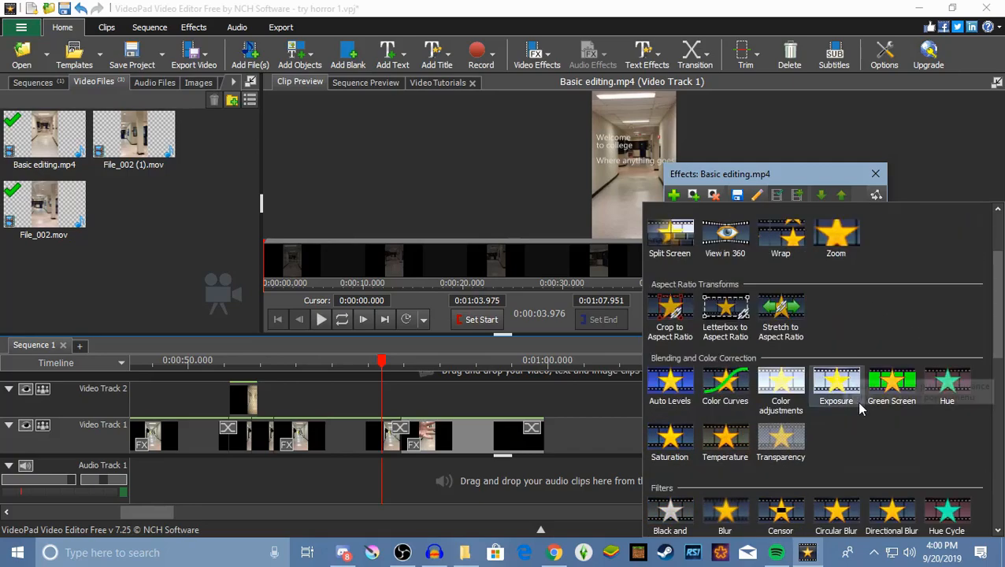
scroll(849, 443, down, 1)
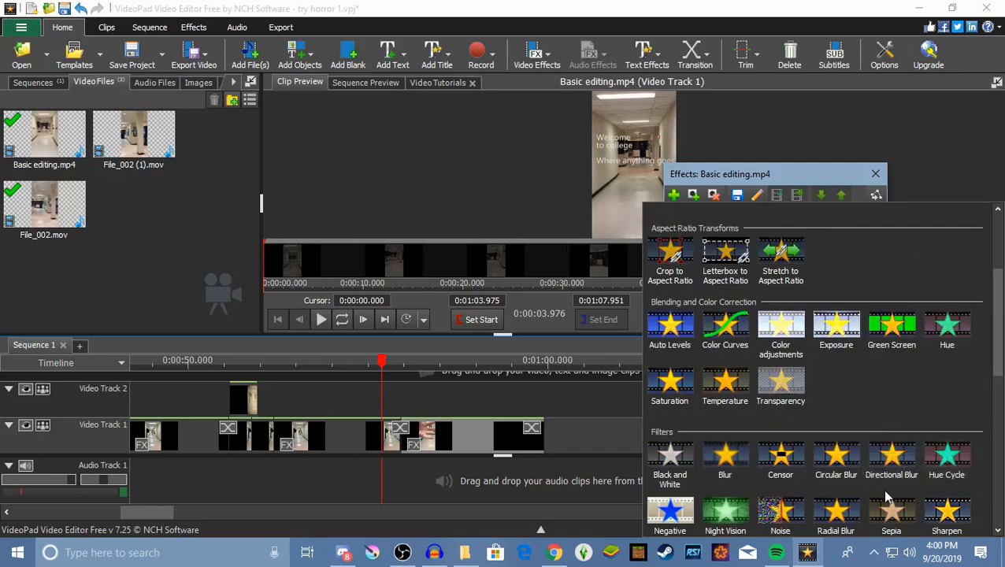
click(891, 457)
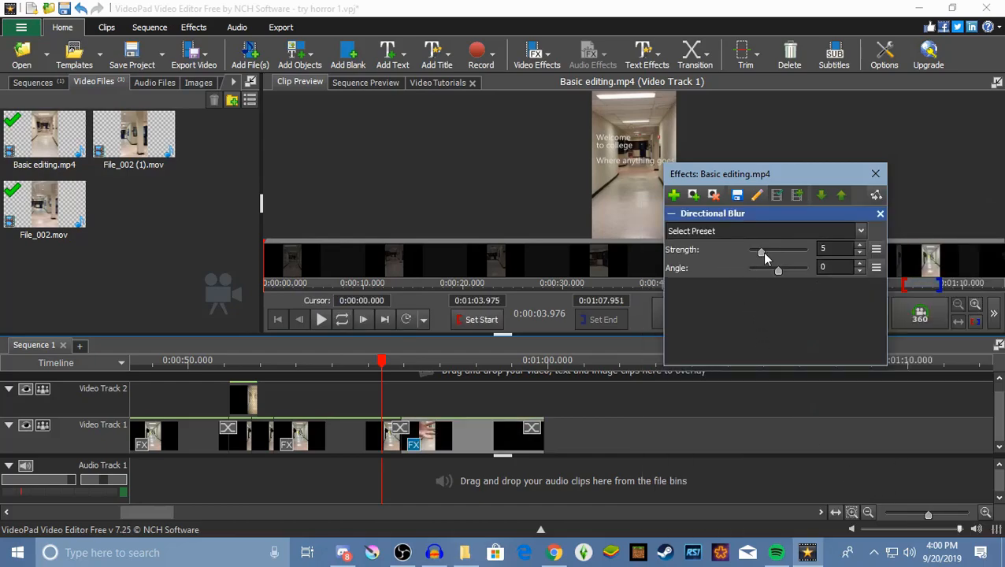
drag(762, 254, 787, 268)
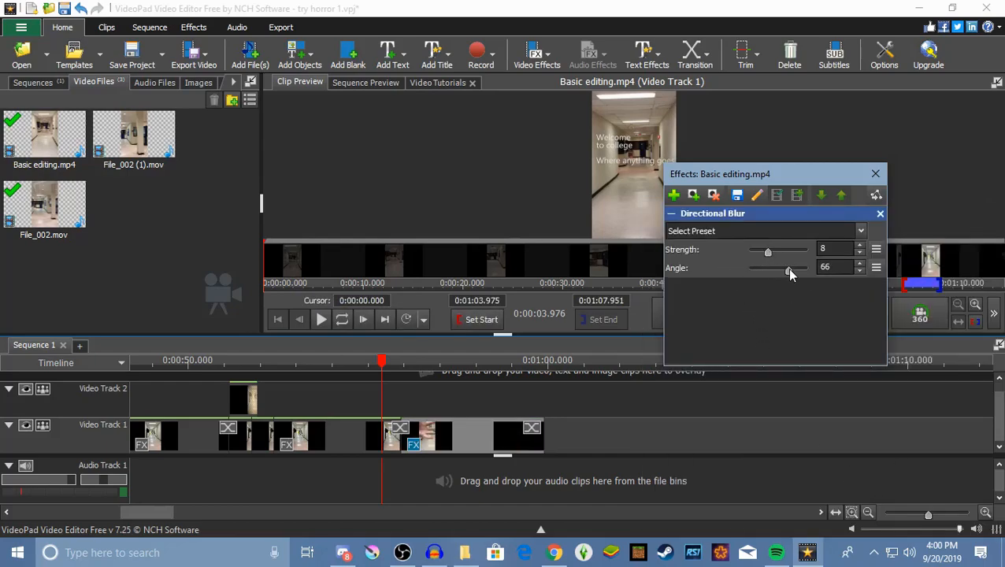
- Add a Temperature effect to the directionally blurred Video Track 1 clip near 56 s
click(673, 195)
scroll(697, 410, down, 5)
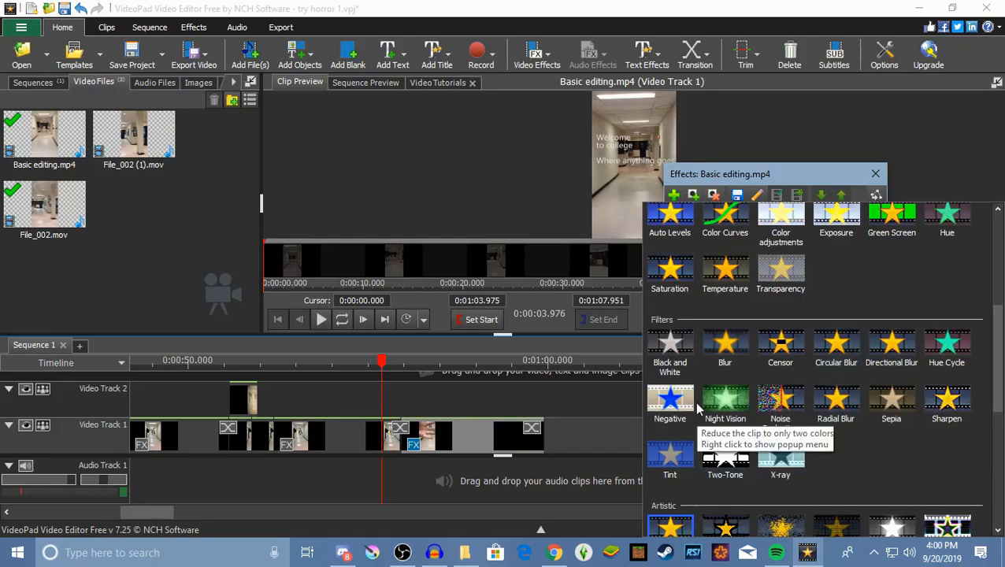
scroll(788, 441, down, 2)
scroll(835, 504, down, 1)
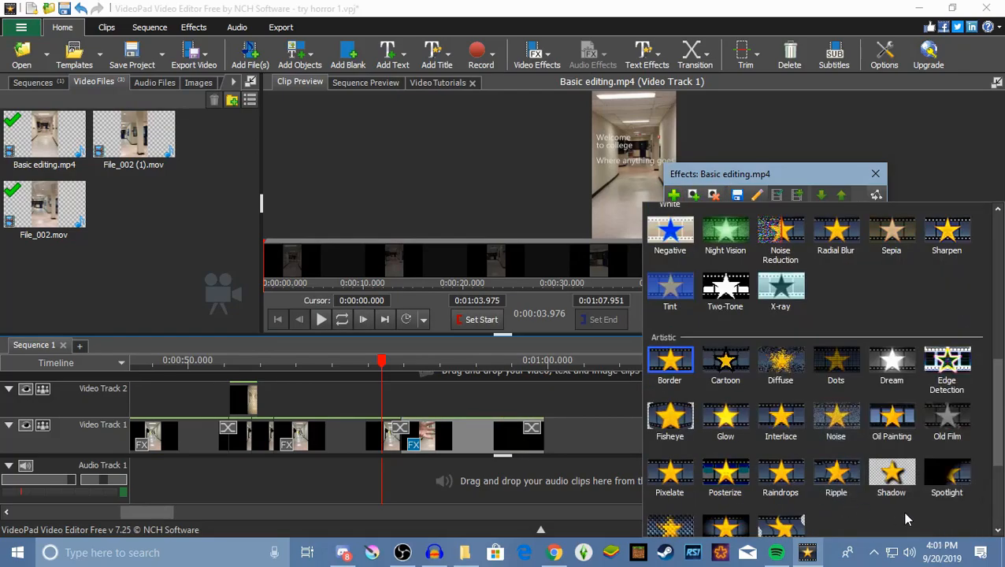
scroll(892, 525, down, 1)
scroll(895, 516, up, 3)
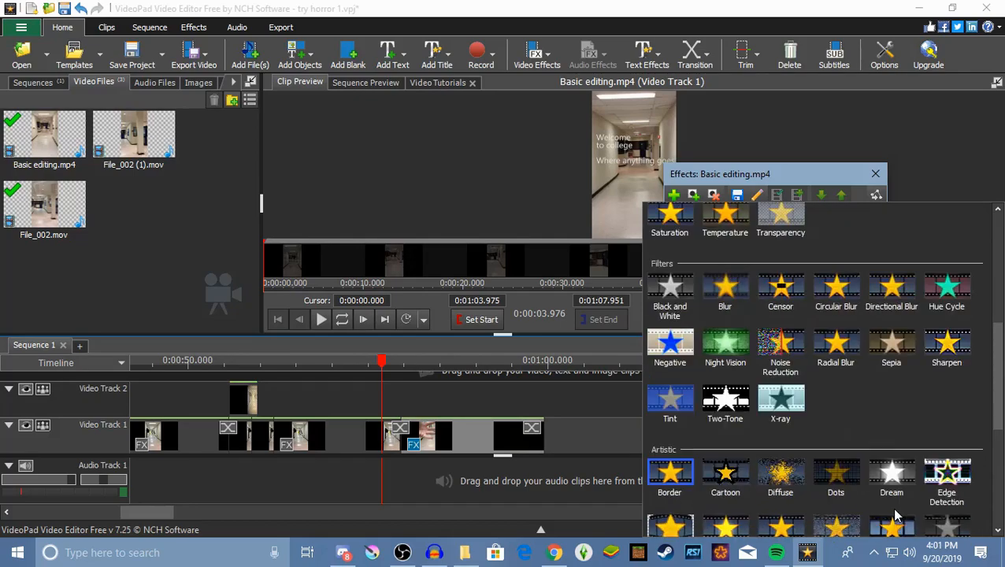
scroll(719, 309, up, 1)
click(725, 272)
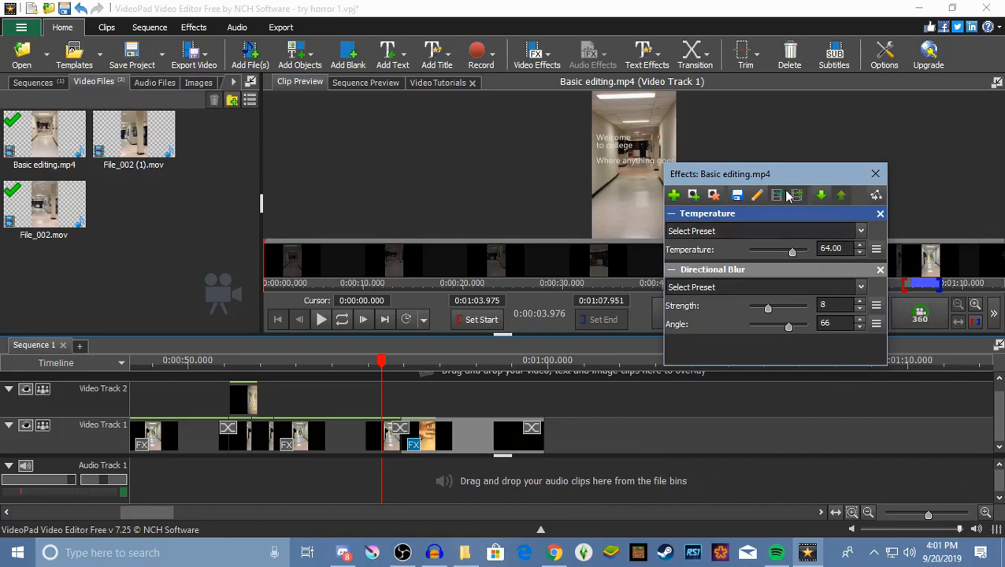
- Add a Vignette effect with strength 0.66 and width 0.29 to the Video Track 1 clip near 56 s and close its effects
click(675, 203)
scroll(895, 463, down, 8)
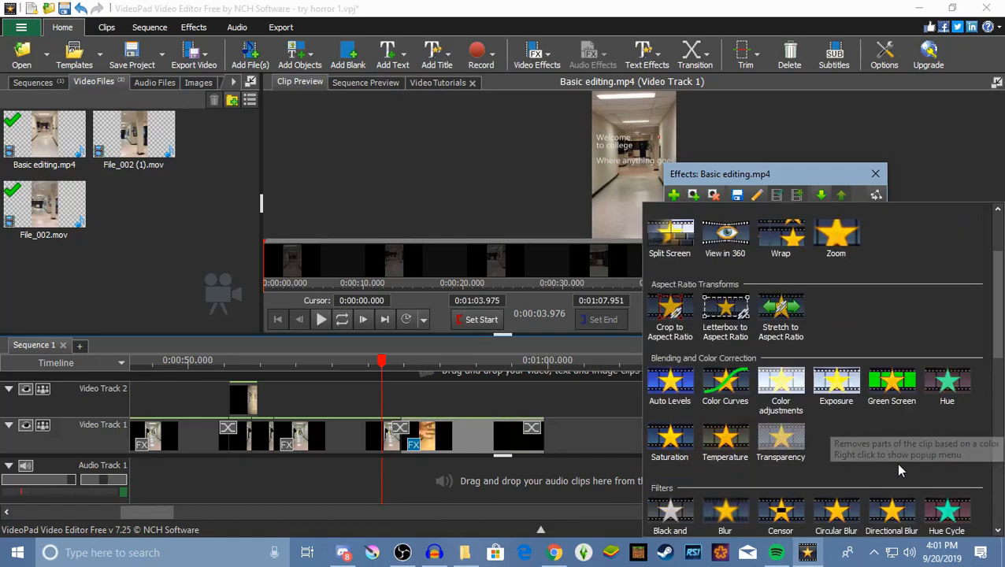
scroll(858, 489, down, 1)
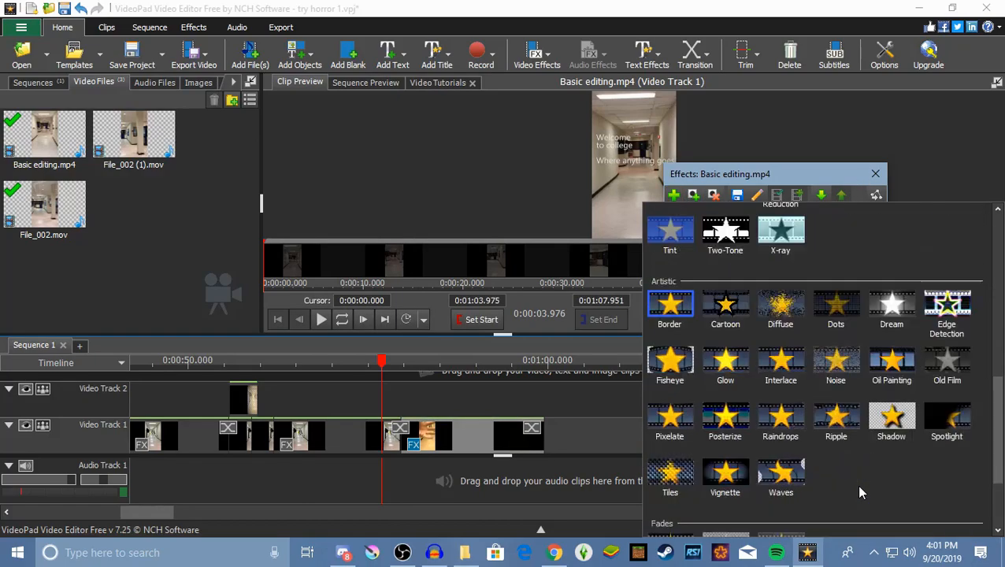
click(724, 472)
drag(757, 233, 775, 251)
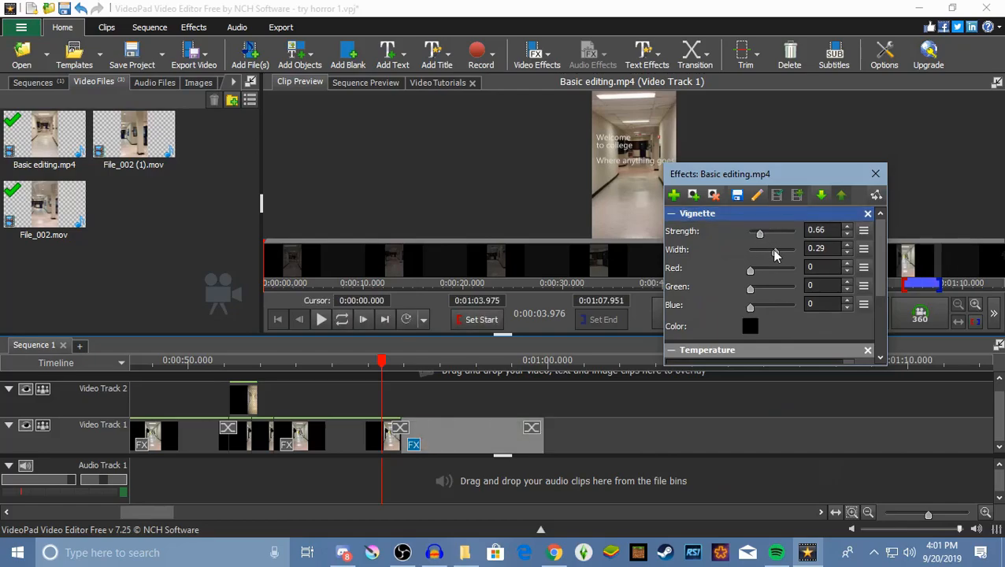
click(875, 162)
click(875, 174)
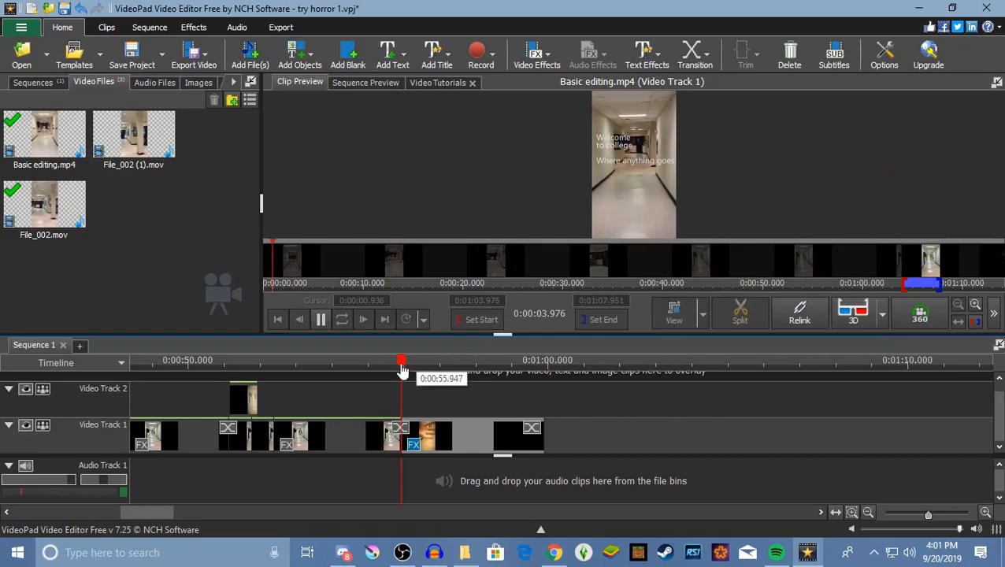
- Play the sequence from its start through to the end to review the applied effects
drag(402, 365, 163, 472)
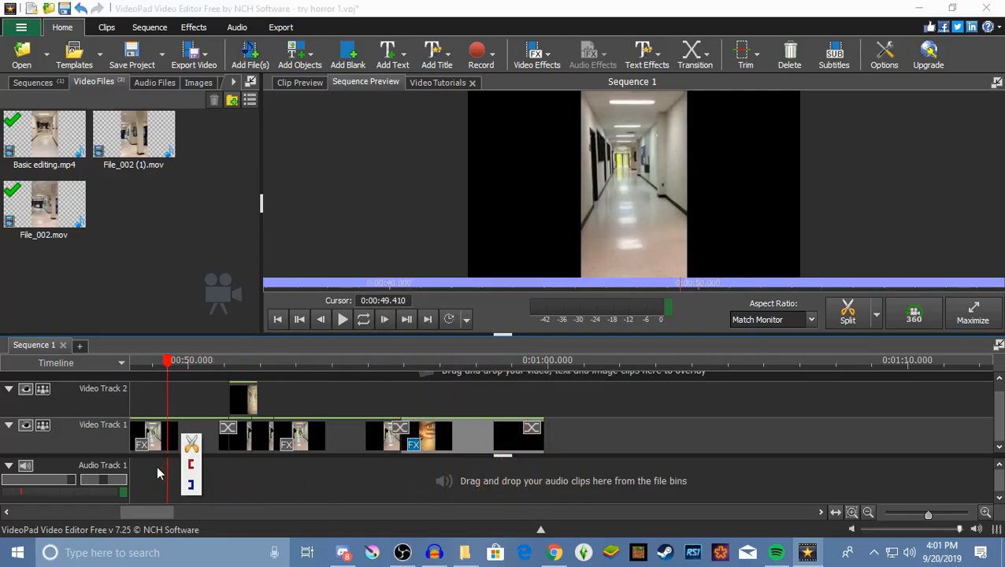
drag(147, 515, 23, 540)
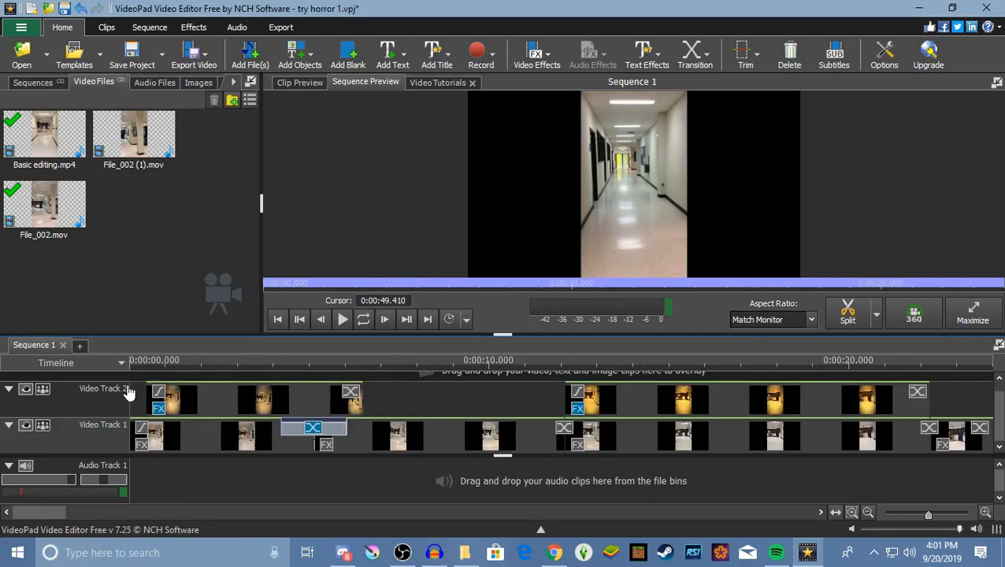
click(132, 361)
click(342, 319)
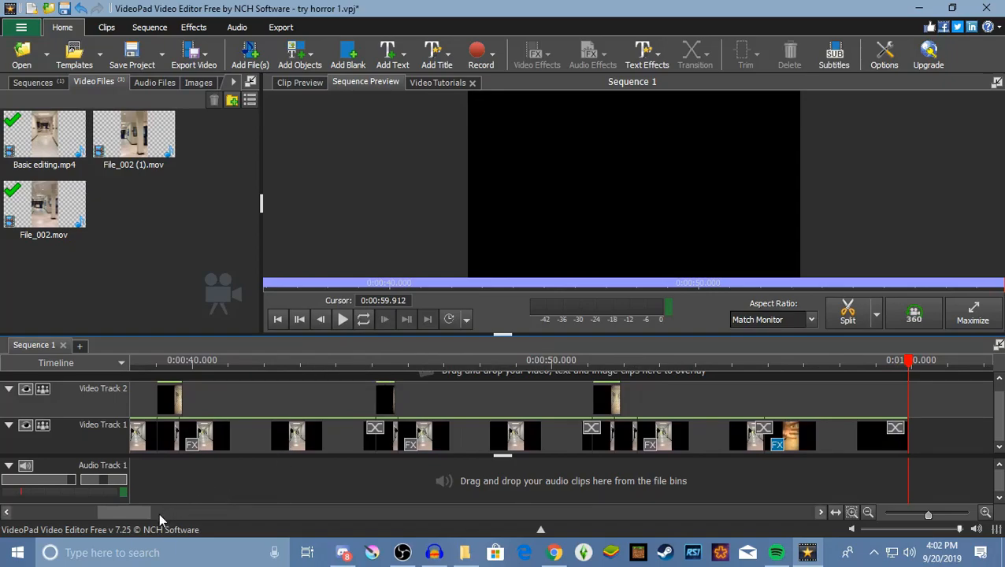
- Split only the first Video Track 2 overlay at about 4.7 s, undoing the split made across both video tracks
drag(144, 513, 49, 540)
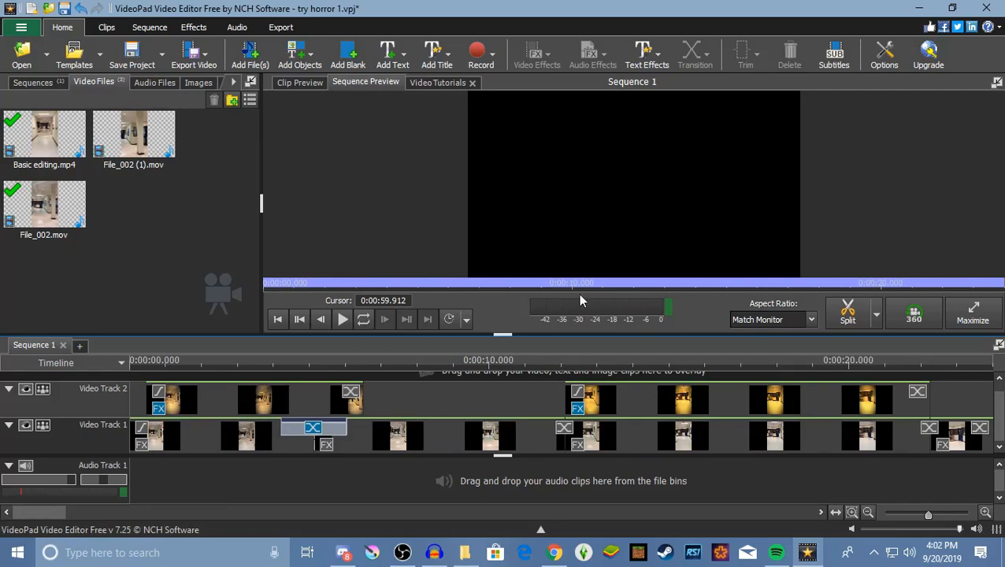
click(134, 395)
drag(135, 378, 211, 411)
mouse_move(298, 414)
mouse_down()
mouse_move(318, 398)
mouse_move(300, 409)
mouse_move(299, 399)
mouse_up()
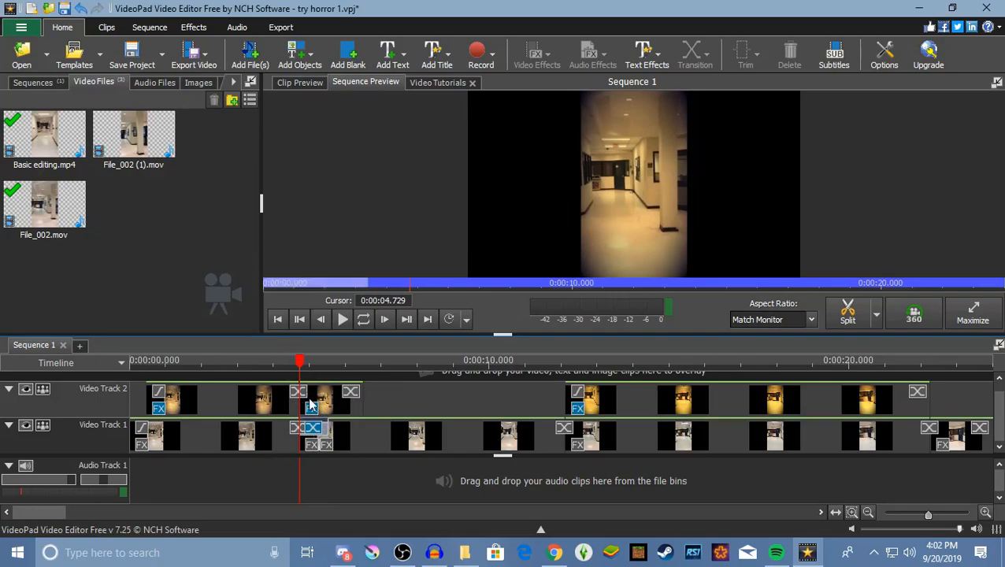
click(85, 9)
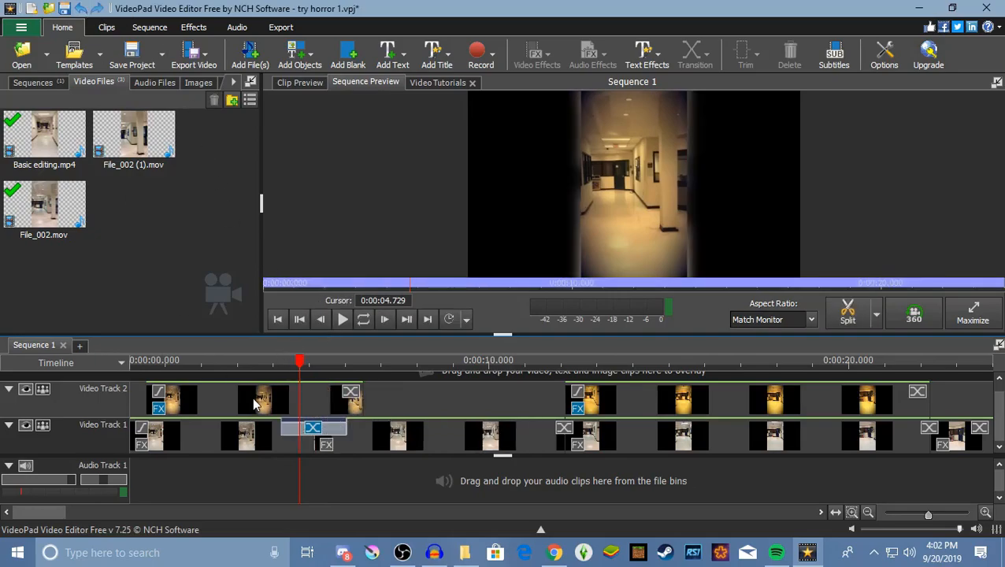
right_click(323, 402)
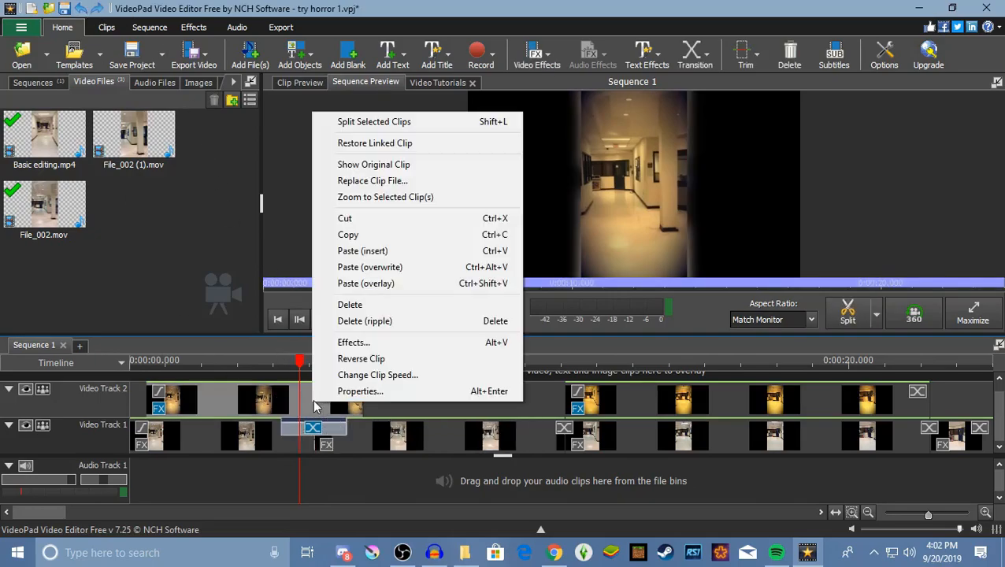
click(378, 122)
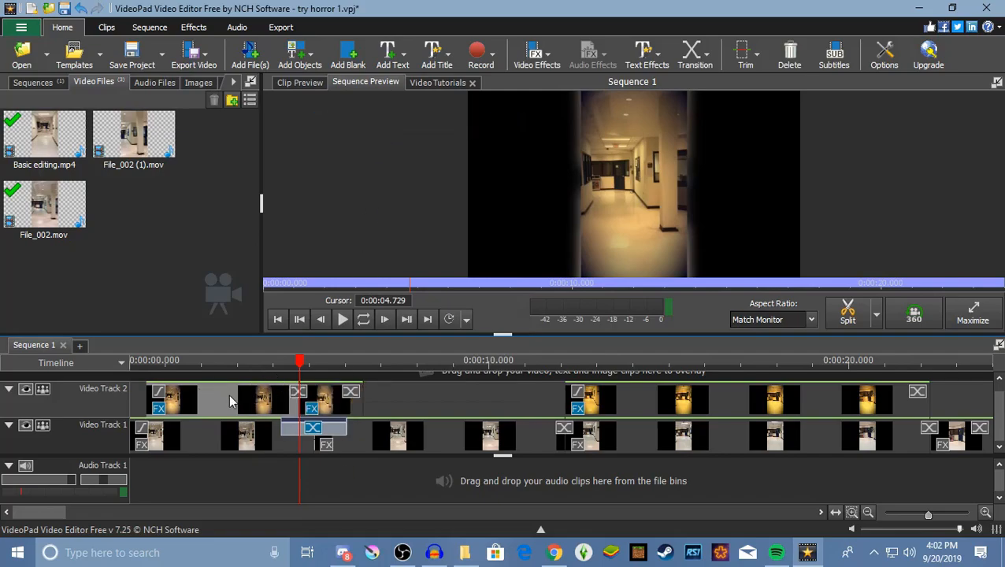
- Restore the linked audio of the first Video Track 2 clip, unlink it and cut it from Audio Track 1
right_click(254, 403)
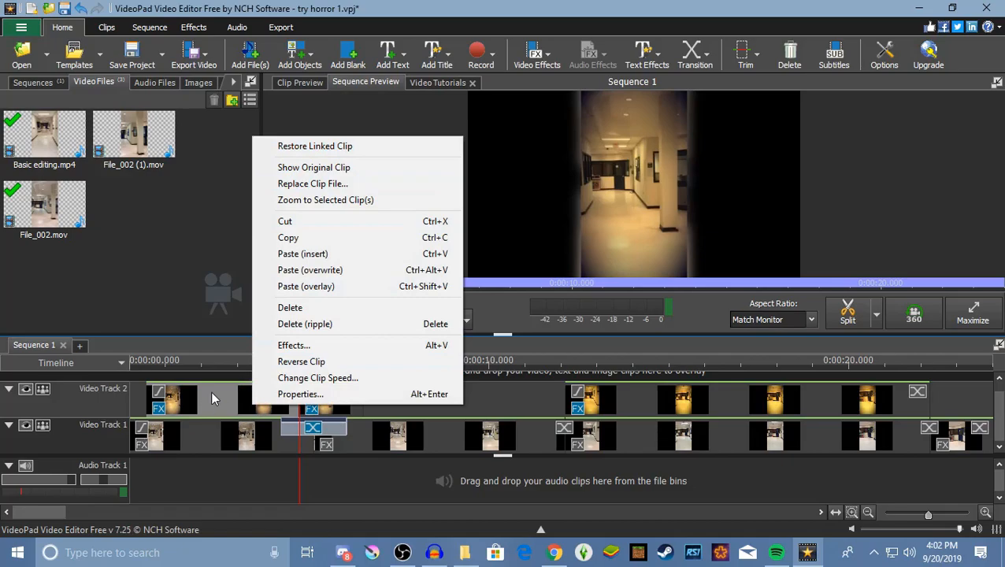
click(335, 146)
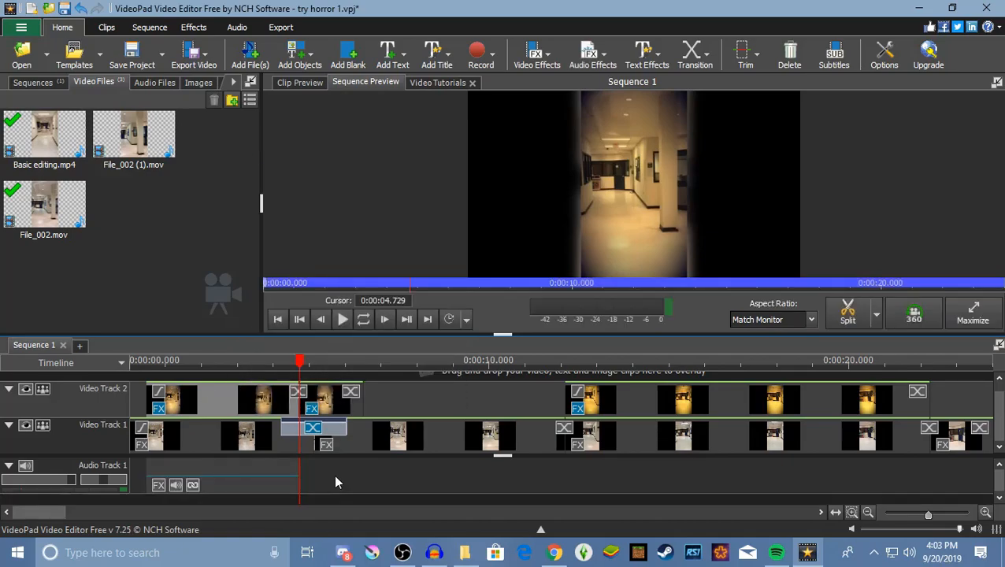
click(251, 474)
right_click(251, 474)
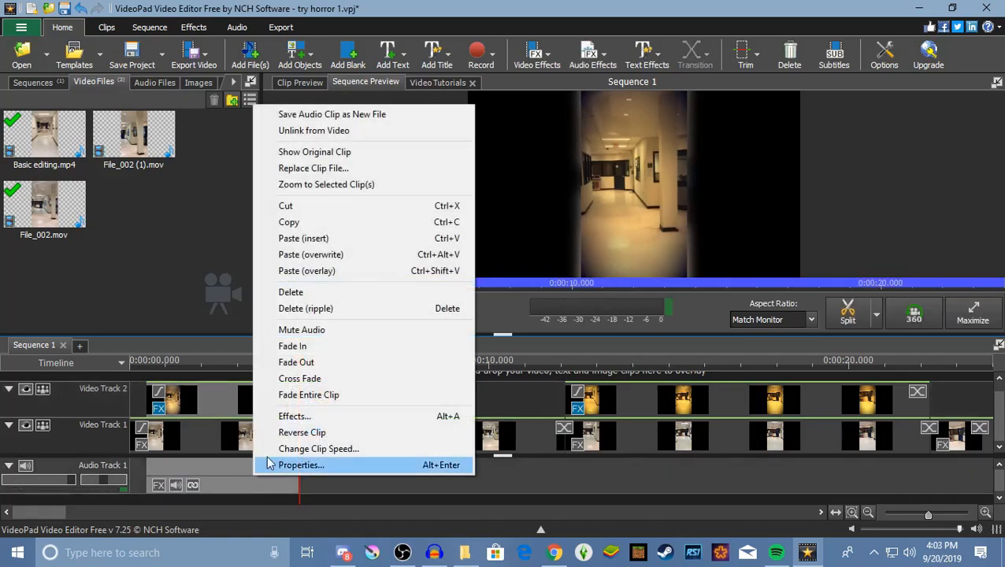
click(323, 131)
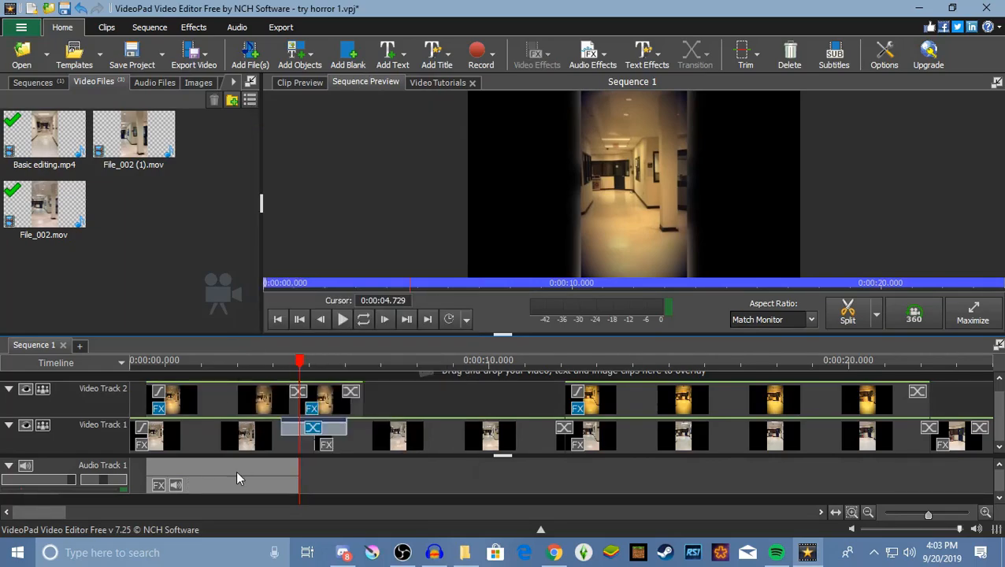
right_click(239, 476)
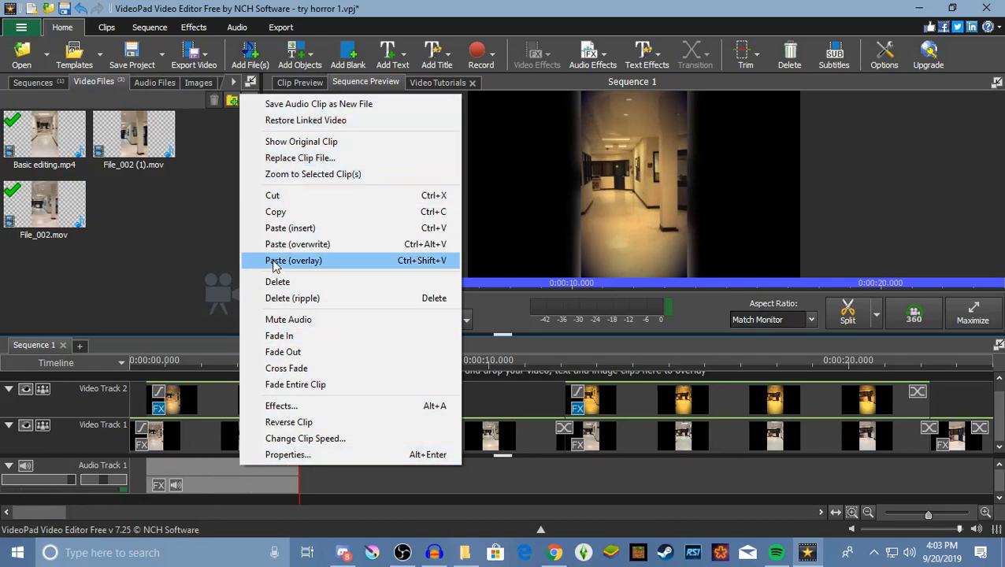
click(281, 198)
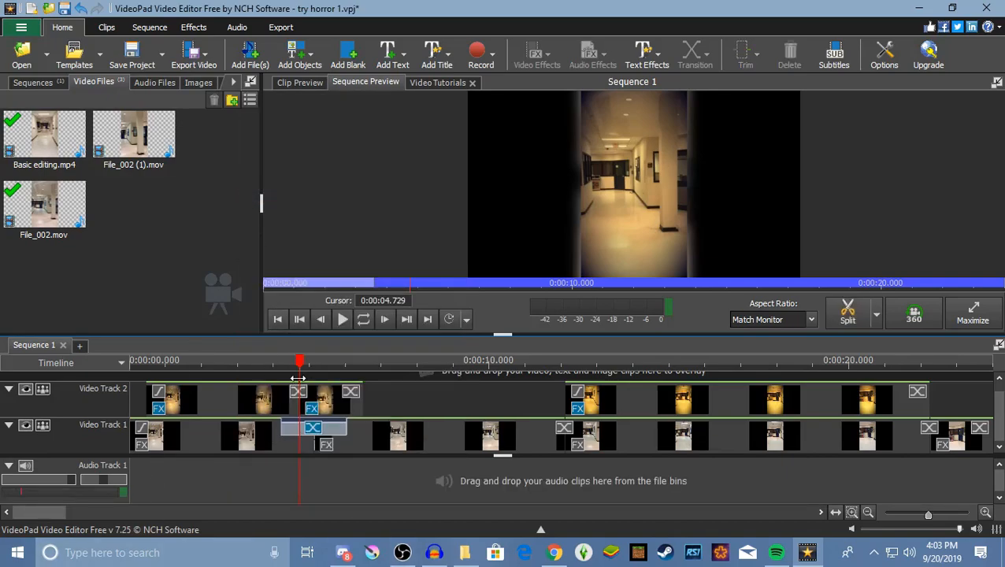
- Move the split-off Video Track 2 piece to about 7 s and cut out the first overlay's section between about 1.4 s and 2.8 s
drag(321, 404, 400, 411)
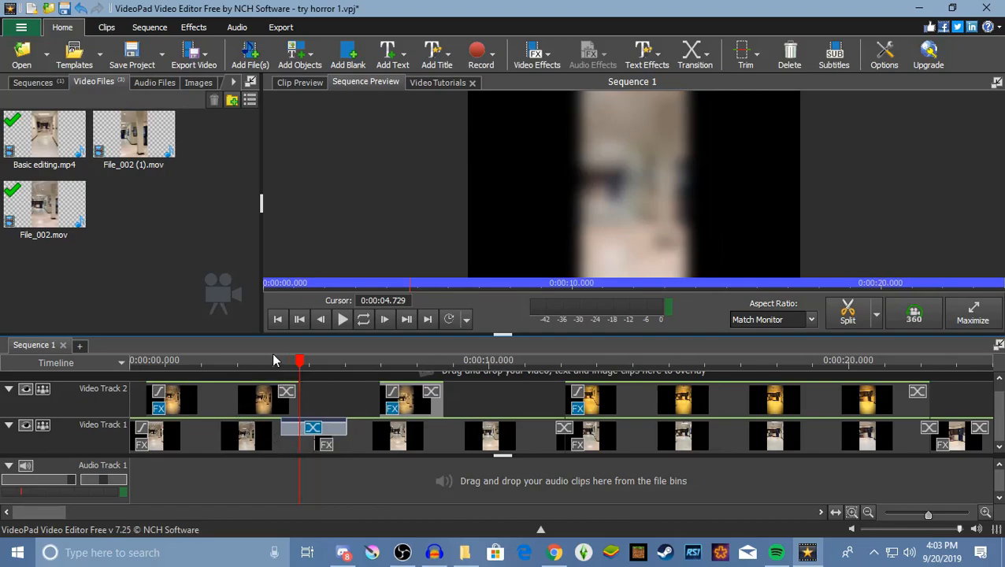
drag(298, 364, 181, 380)
right_click(195, 415)
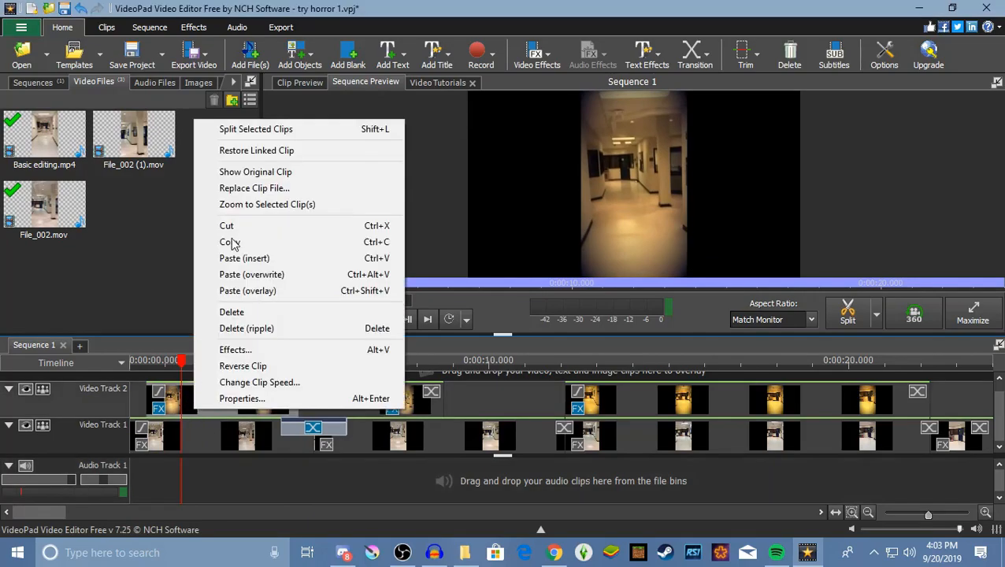
click(260, 131)
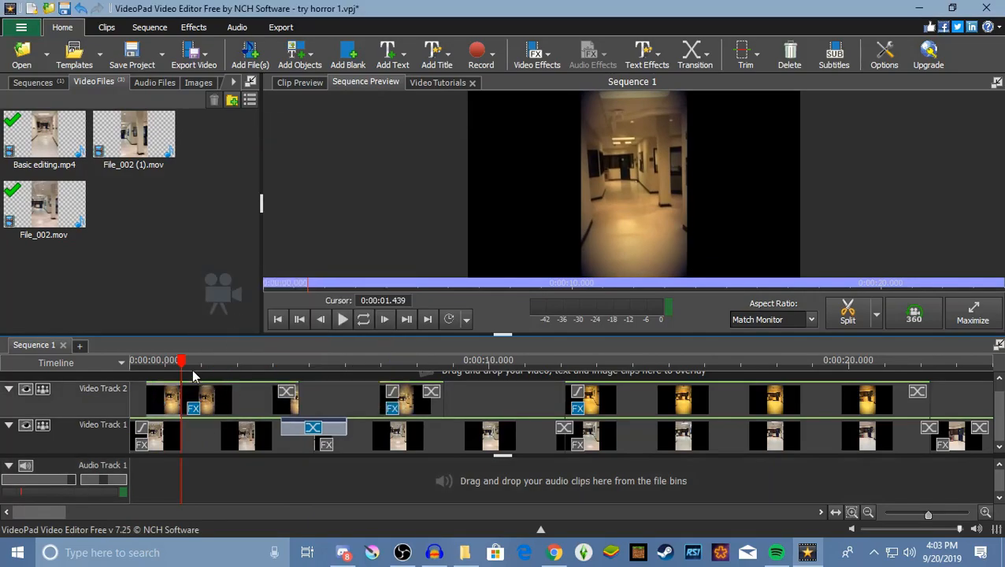
drag(183, 372, 235, 388)
right_click(240, 413)
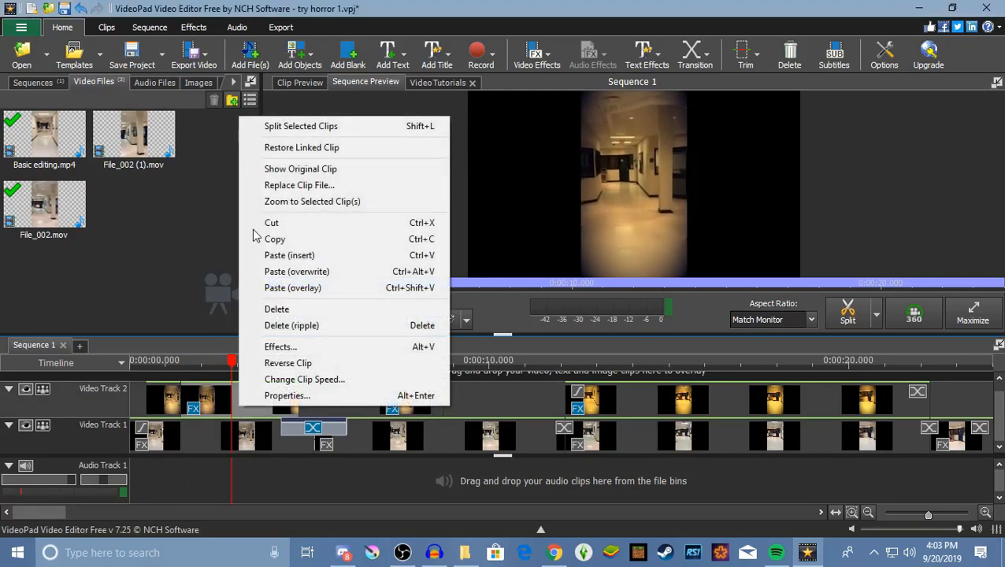
click(260, 126)
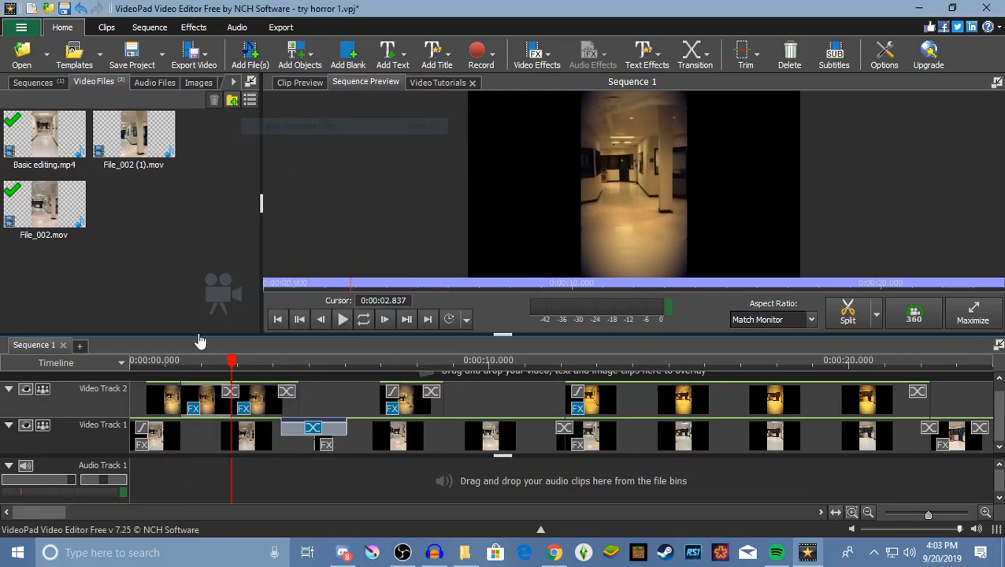
right_click(211, 409)
click(240, 222)
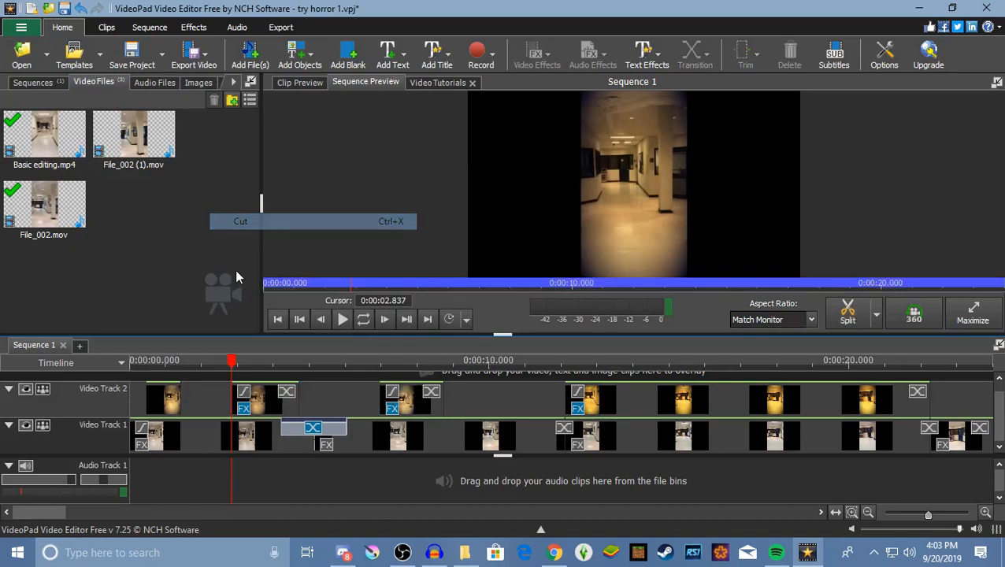
- Split the long Video Track 2 overlay at about 14.4 s and 17.4 s and cut out the section between them
drag(232, 364, 217, 366)
drag(145, 381, 647, 403)
right_click(703, 398)
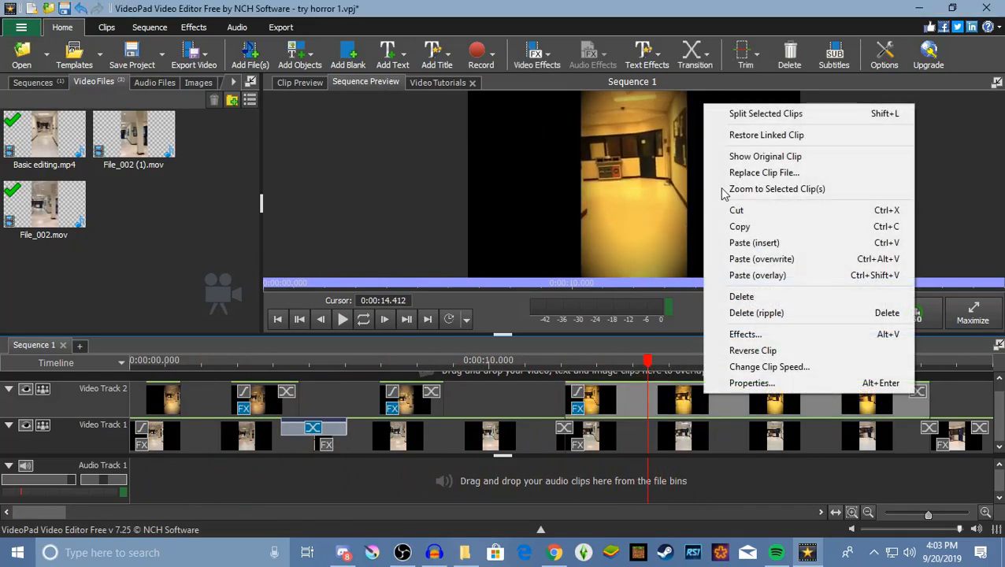
click(739, 117)
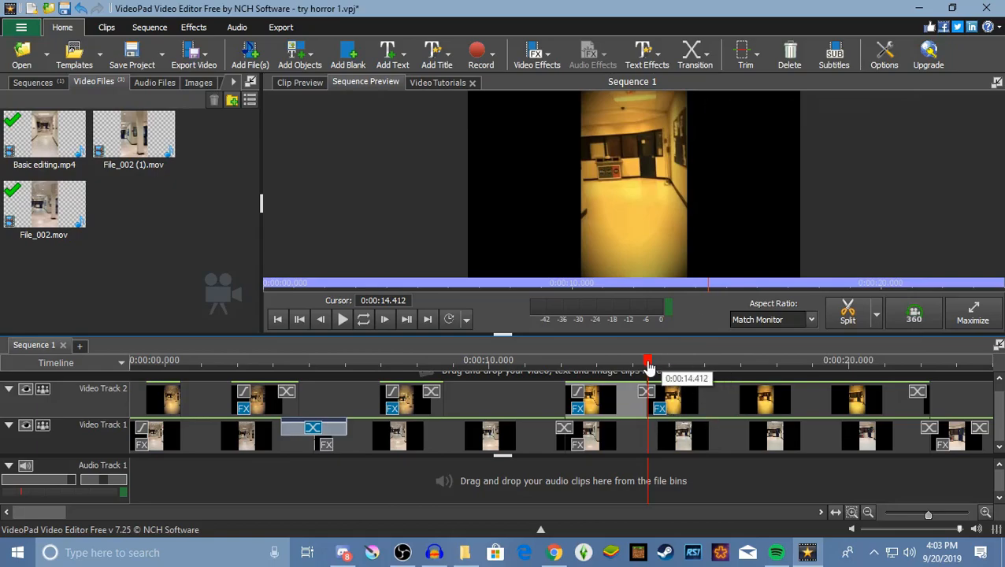
drag(754, 376, 754, 378)
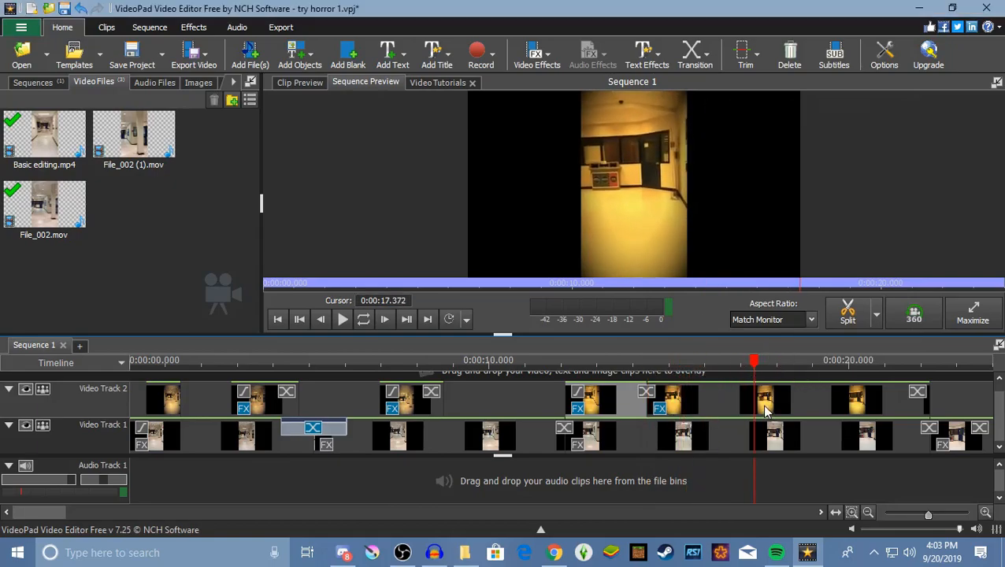
right_click(764, 406)
click(811, 126)
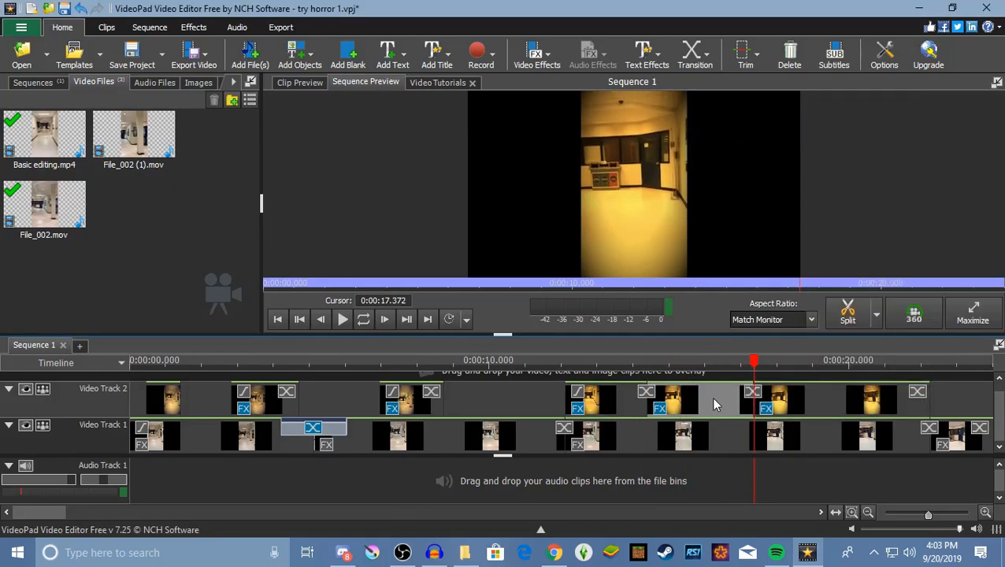
right_click(714, 405)
click(740, 211)
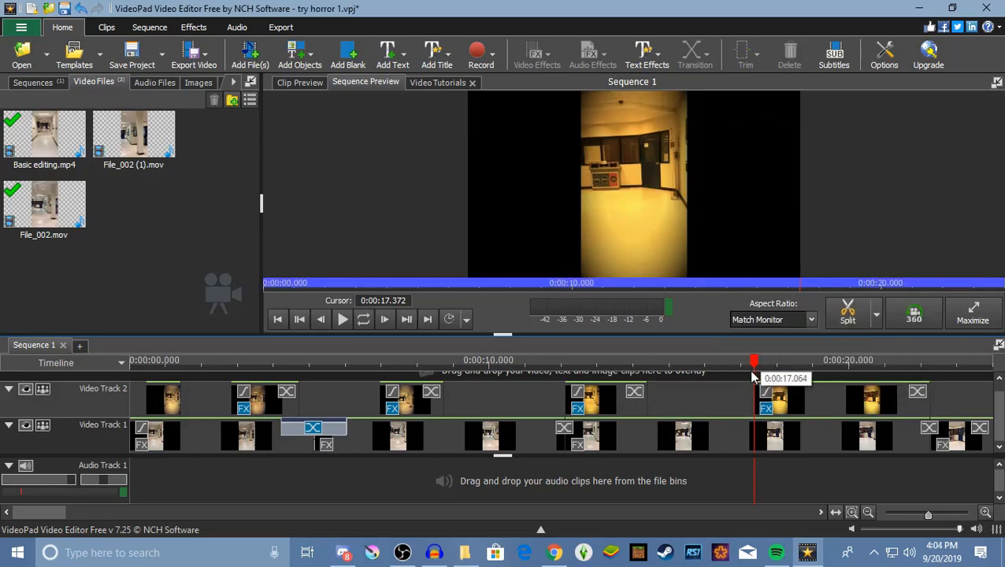
- Play the sequence from the start to review the shortened overlays and pause at about 29.3 s
drag(752, 366, 133, 364)
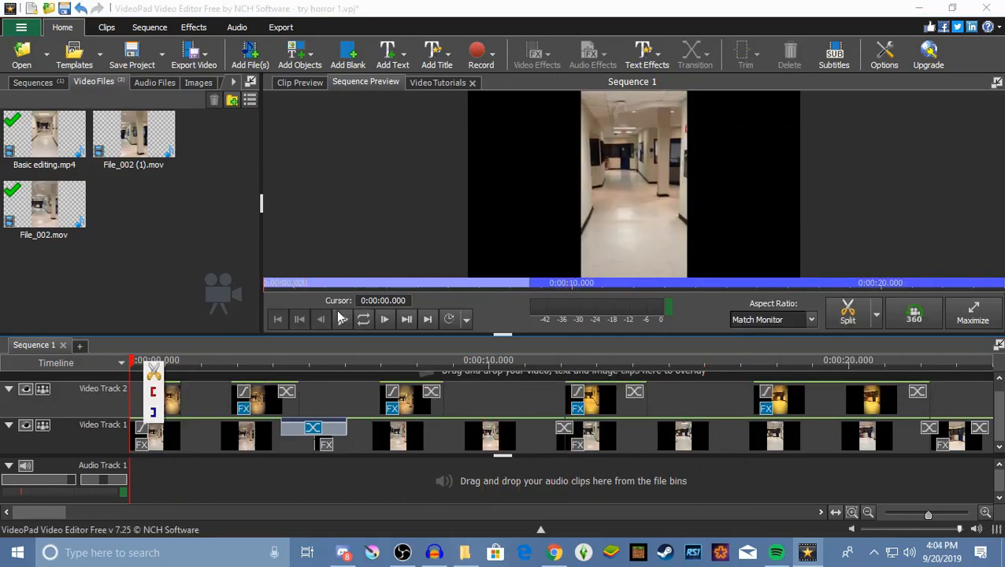
click(342, 320)
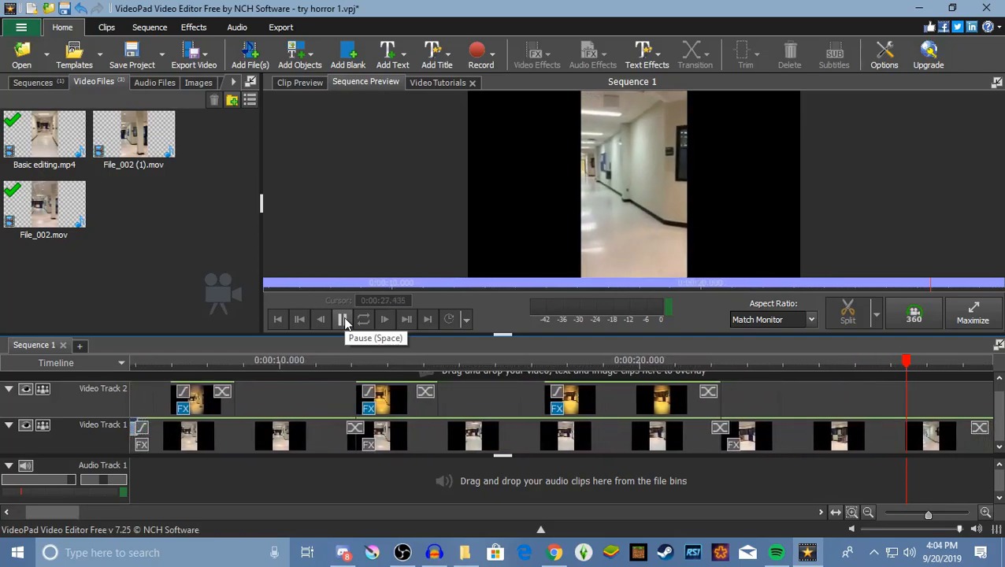
click(344, 320)
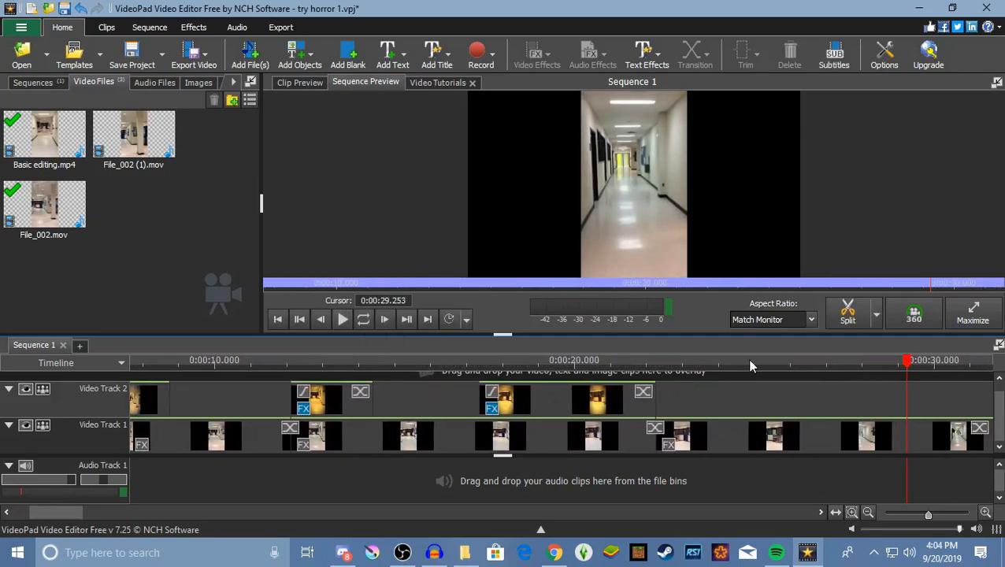
- Split the Video Track 1 hallway clip at about 26.9 s and 29.4 s
drag(911, 368, 822, 366)
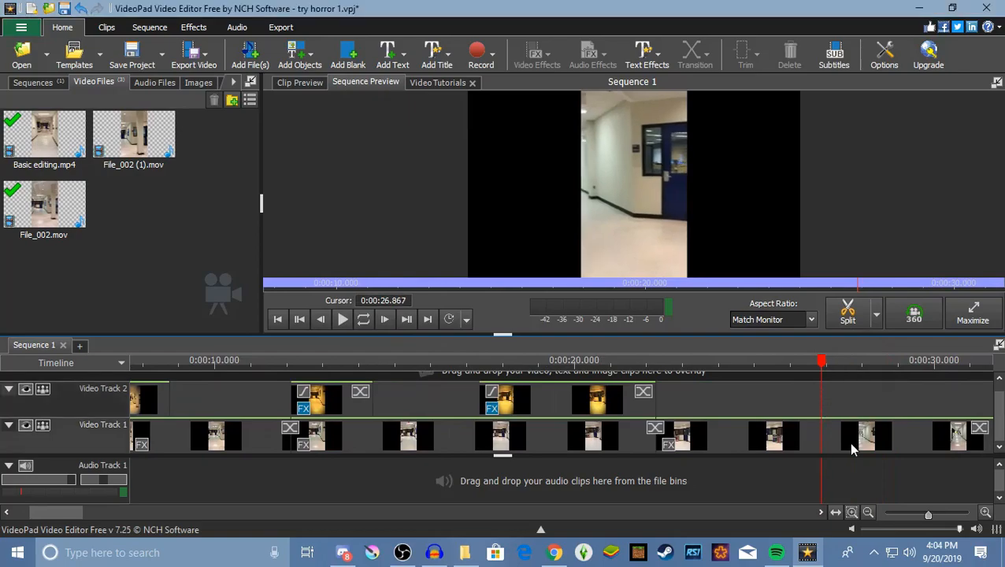
right_click(850, 439)
click(835, 163)
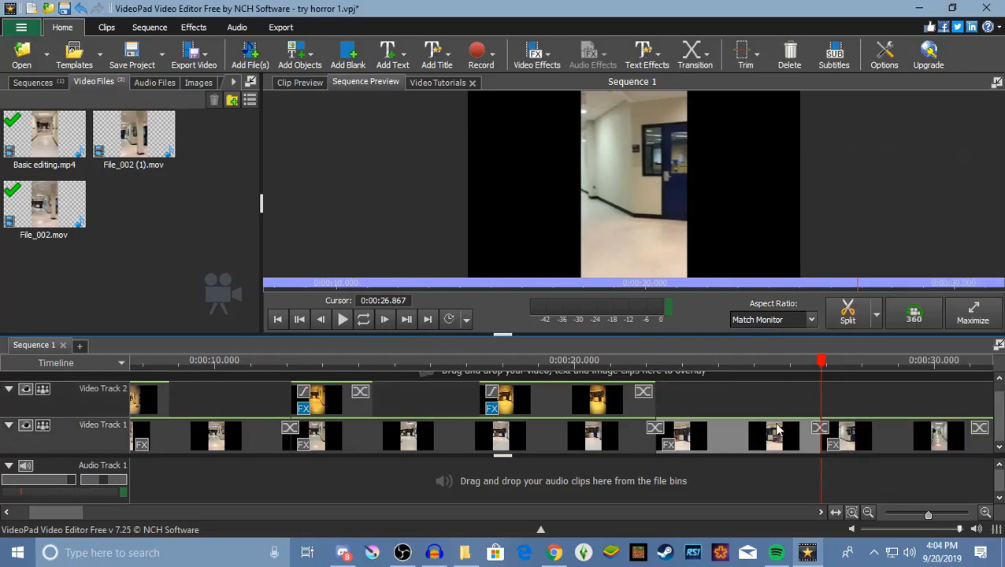
drag(825, 368, 911, 368)
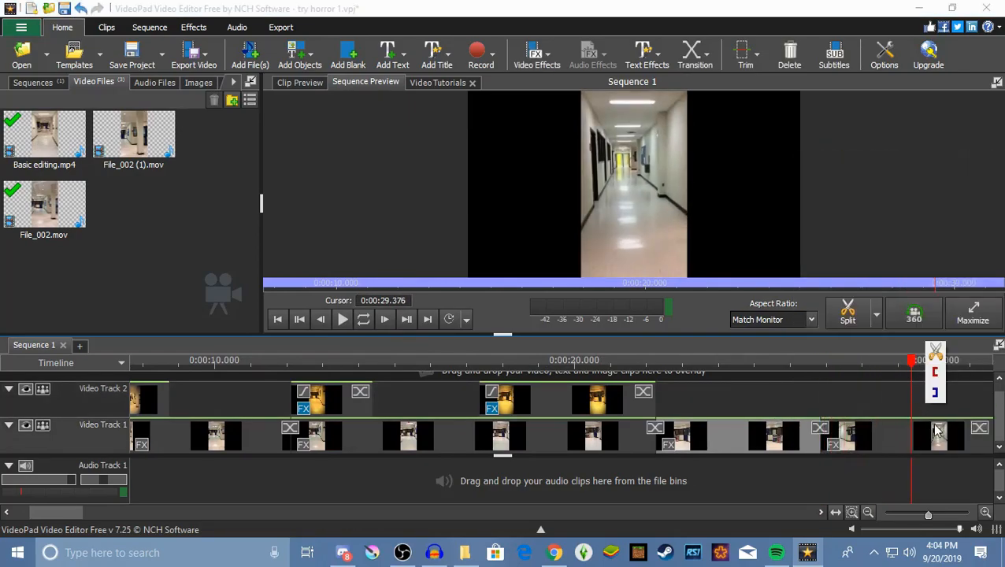
right_click(931, 440)
click(862, 162)
- Move the split-off piece up to Video Track 2 and extend the preceding Video Track 1 clip to fill the gap
drag(870, 437, 865, 406)
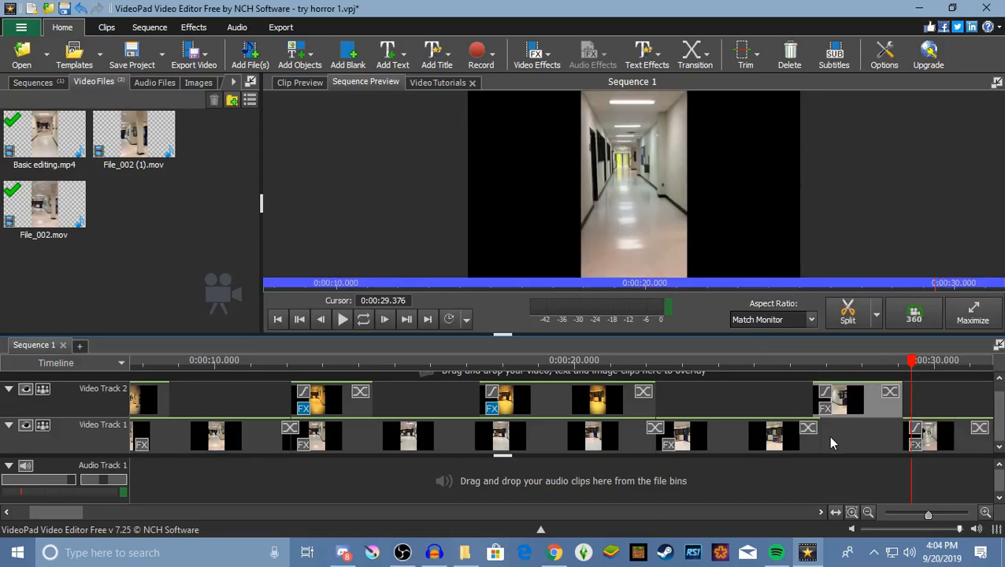
drag(817, 445, 904, 443)
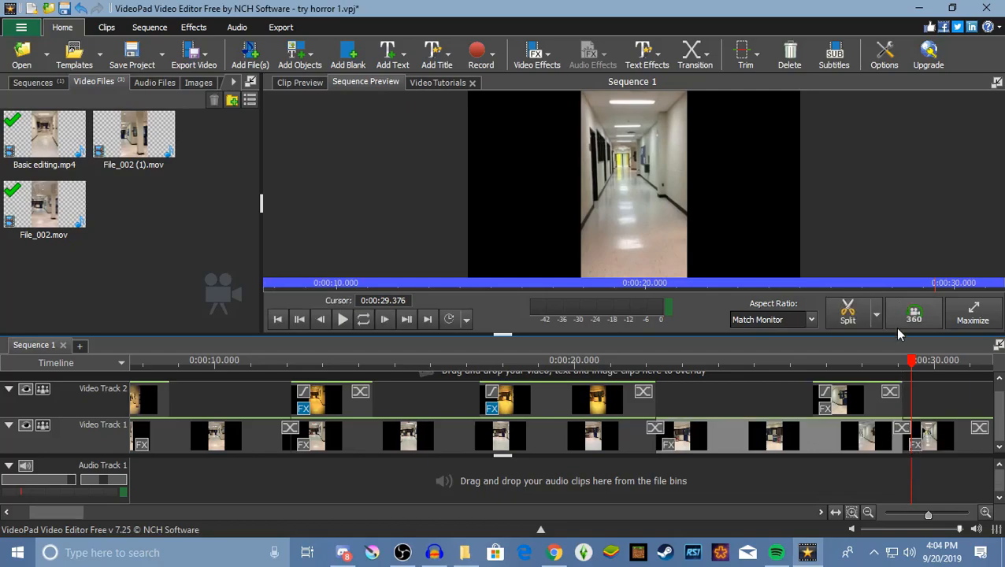
- Add the Temperature effect to the Video Track 2 overlay that starts at about 26.6 s
drag(918, 364, 788, 364)
right_click(841, 401)
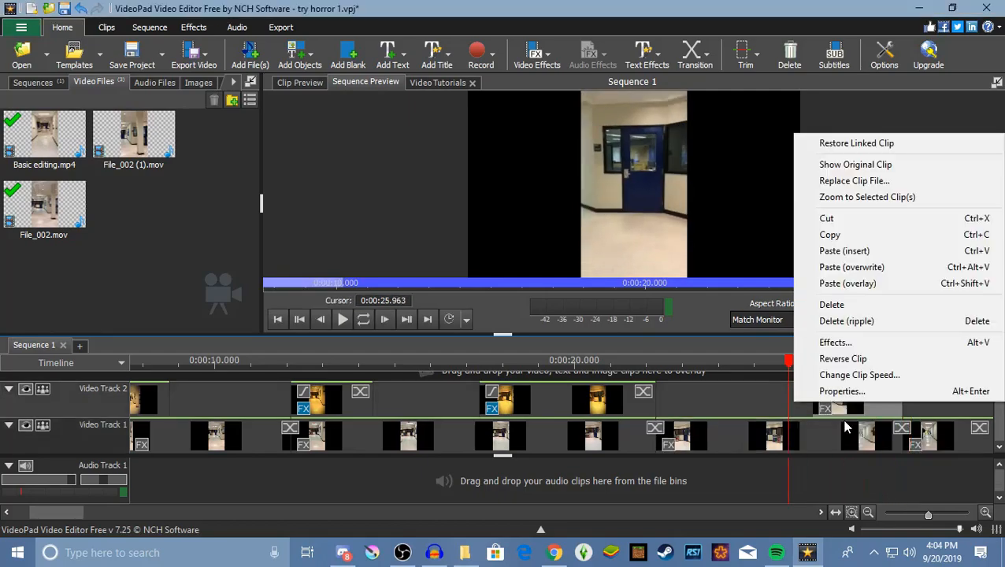
click(828, 343)
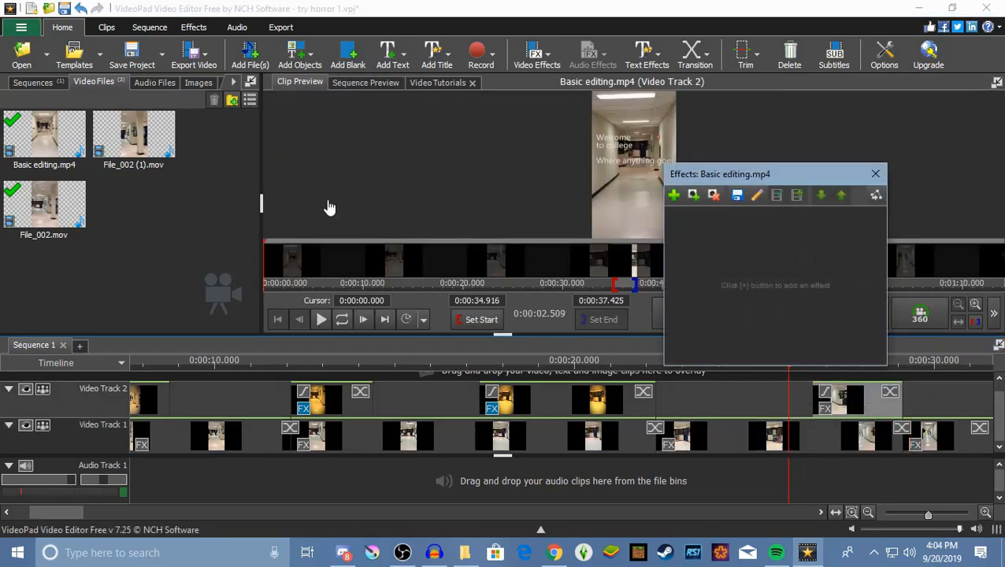
click(683, 195)
scroll(822, 429, down, 1)
scroll(821, 430, down, 1)
click(724, 394)
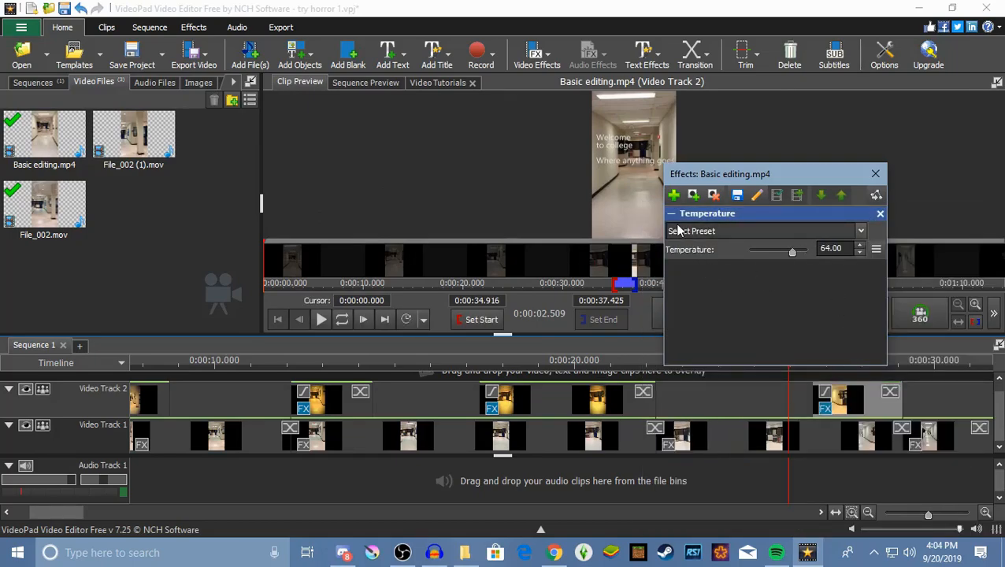
- Add the Sepia and Vignette effects to the same Video Track 2 overlay and close its effects window
click(673, 195)
scroll(863, 451, down, 2)
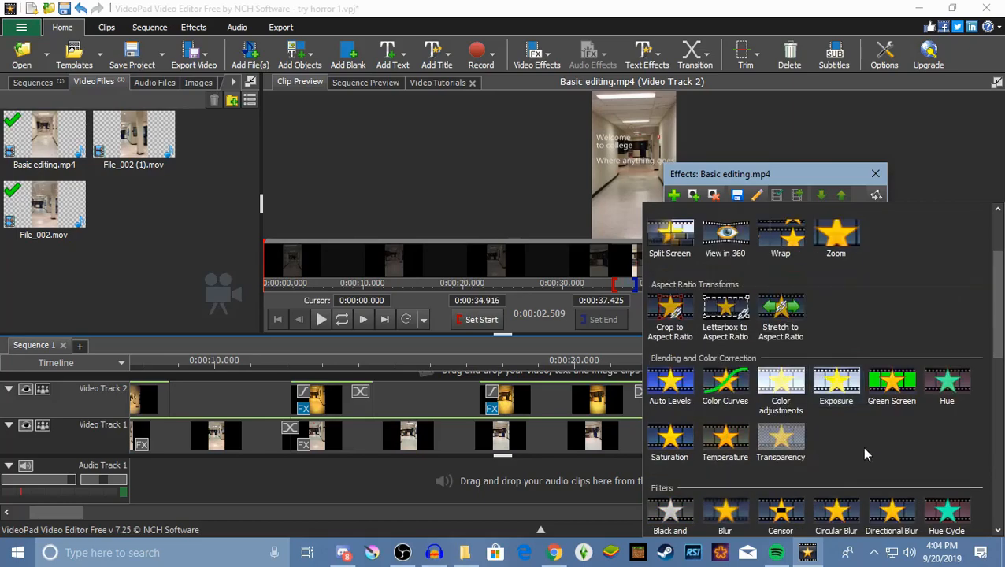
scroll(866, 449, down, 2)
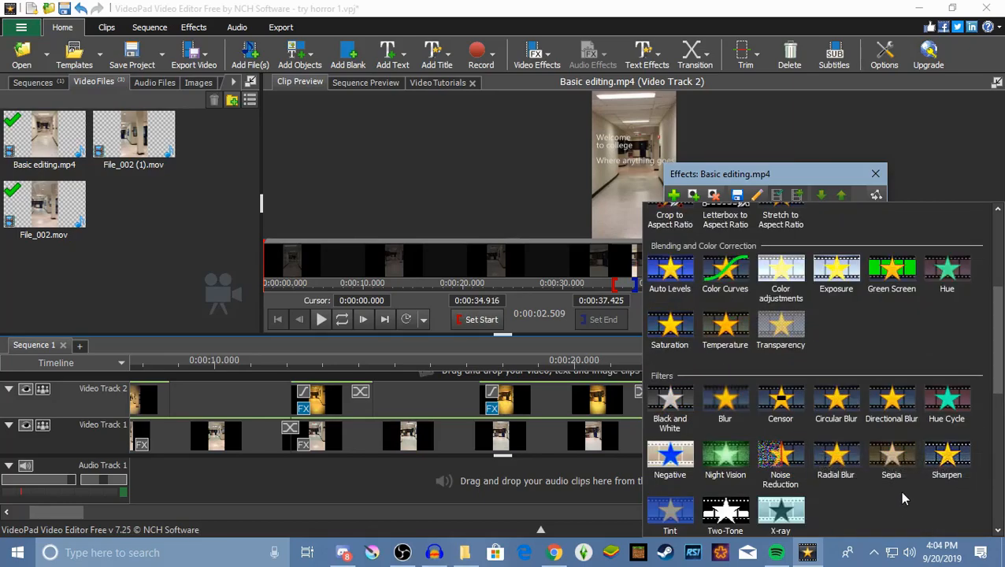
click(890, 465)
click(673, 195)
scroll(835, 457, down, 4)
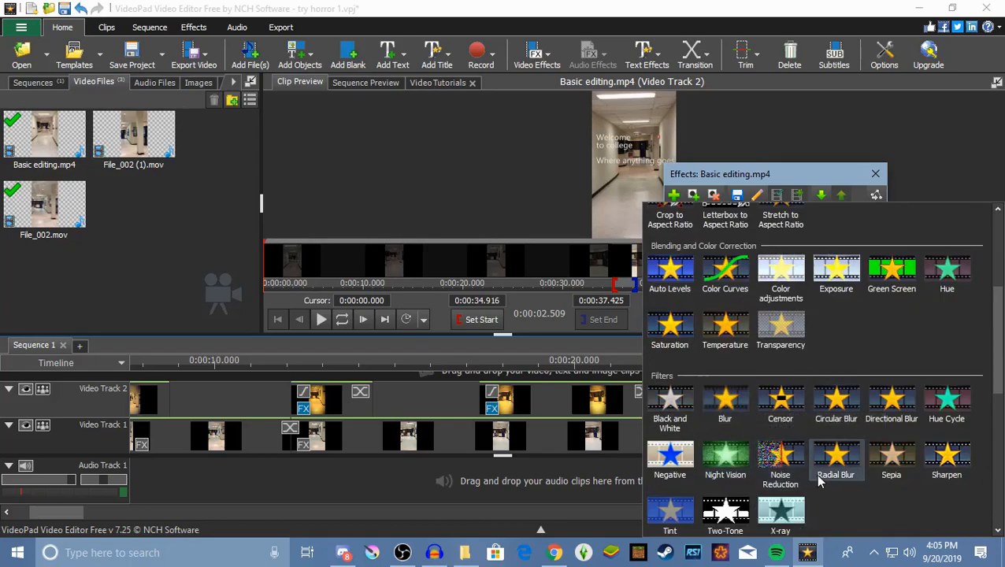
scroll(835, 480, down, 4)
scroll(827, 481, down, 3)
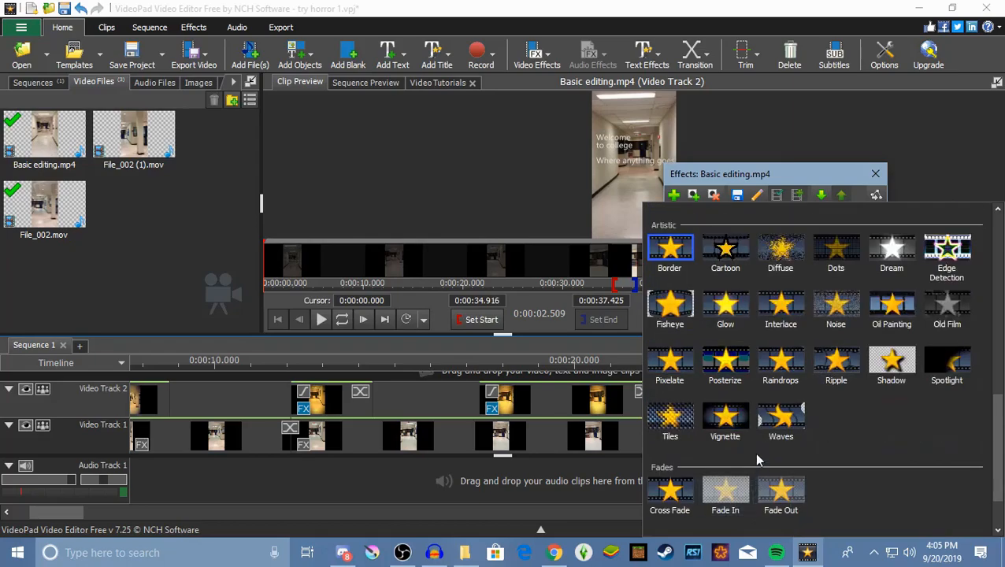
click(723, 422)
click(731, 425)
click(875, 174)
- Set the overlay's Vignette strength to 1.23 and width to 0.24, and its Sepia concentration to 78
right_click(841, 405)
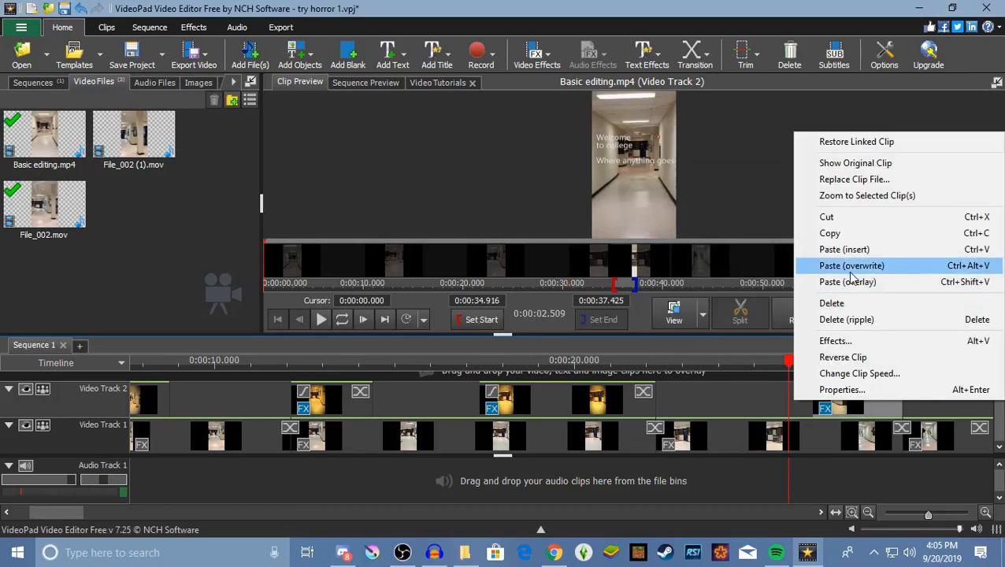
click(836, 341)
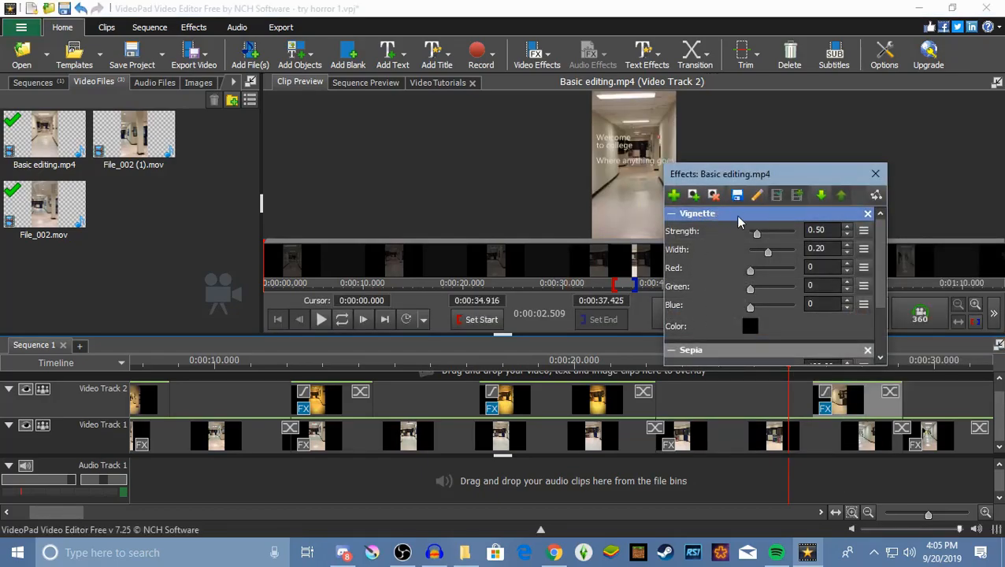
drag(756, 234, 772, 254)
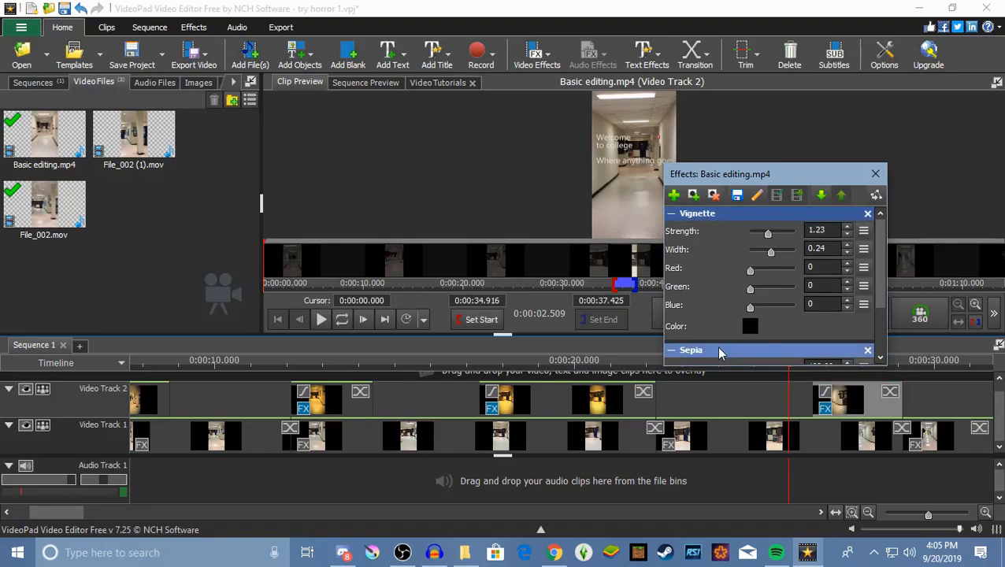
click(671, 214)
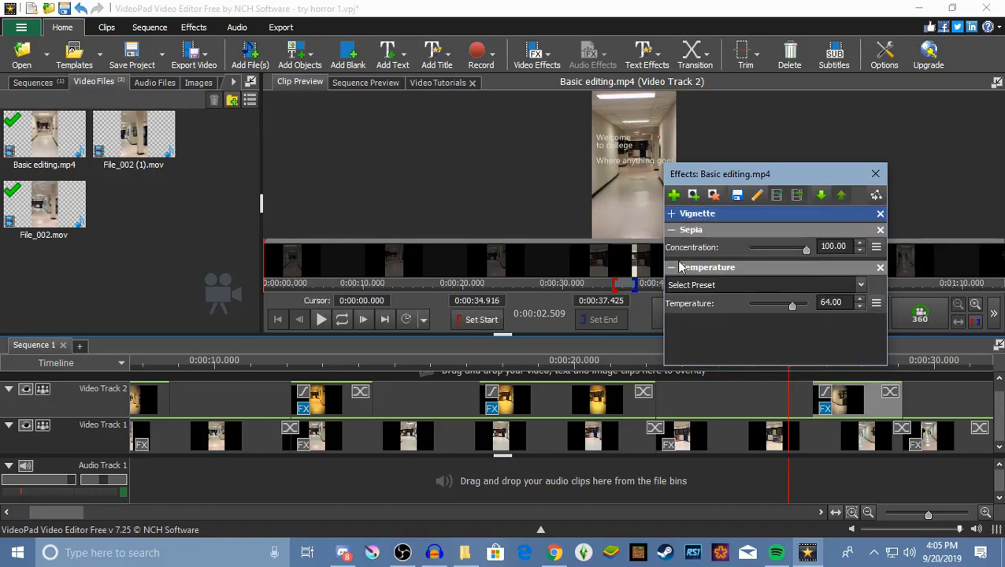
click(783, 248)
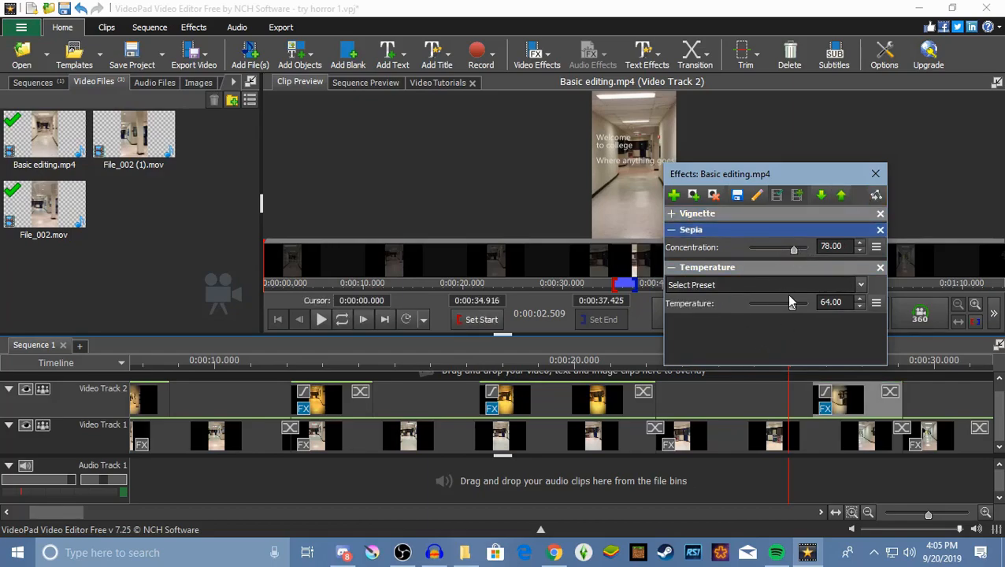
click(875, 174)
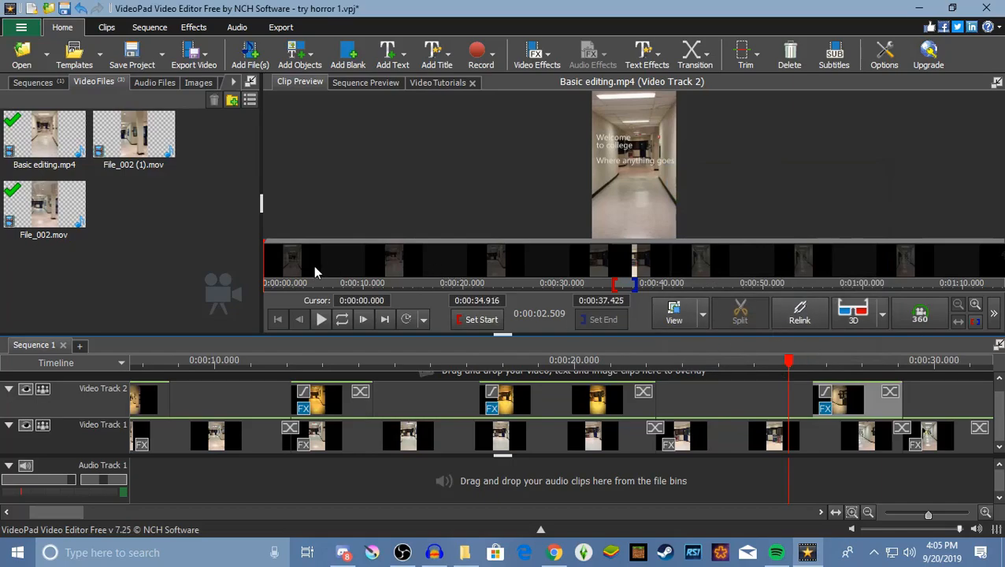
- Preview the edited clip briefly, and play the sequence from about 26.4 s to about 41 s to review the overlays
click(321, 319)
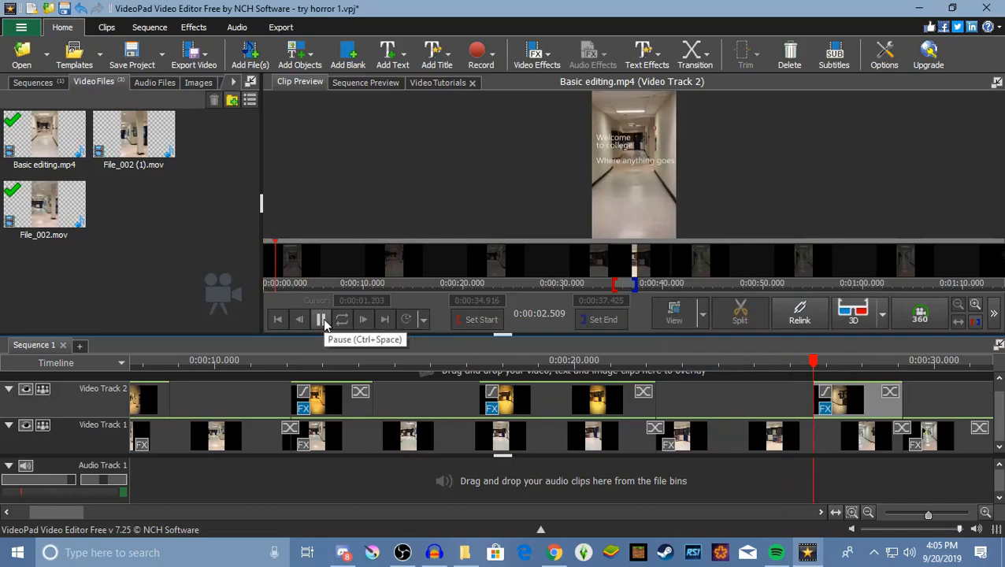
click(321, 319)
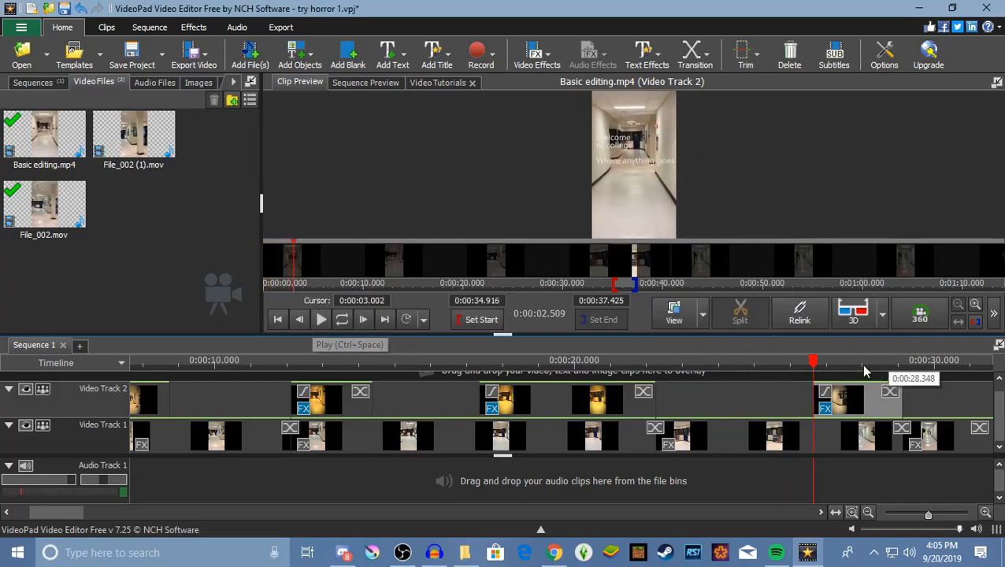
drag(814, 364, 804, 374)
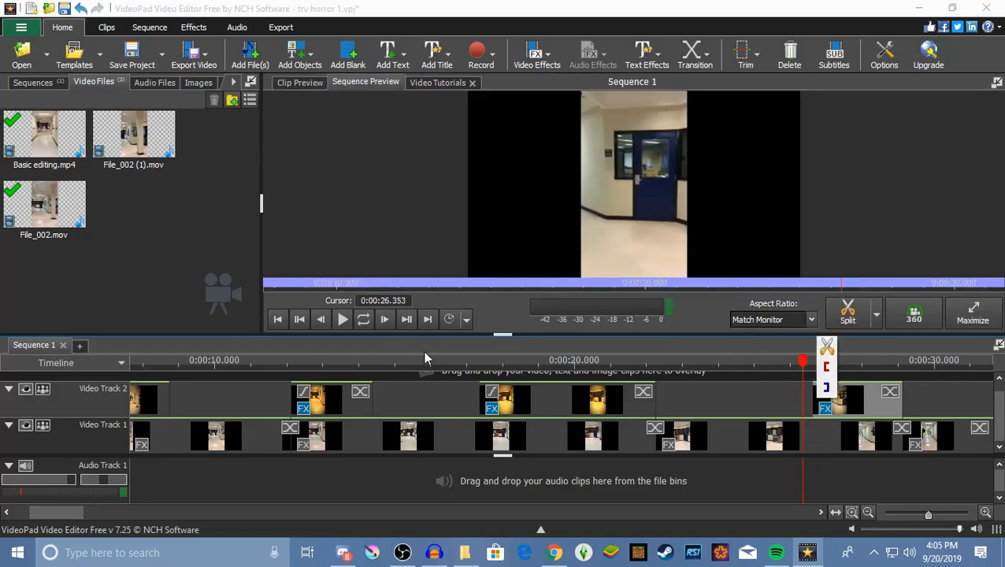
click(340, 319)
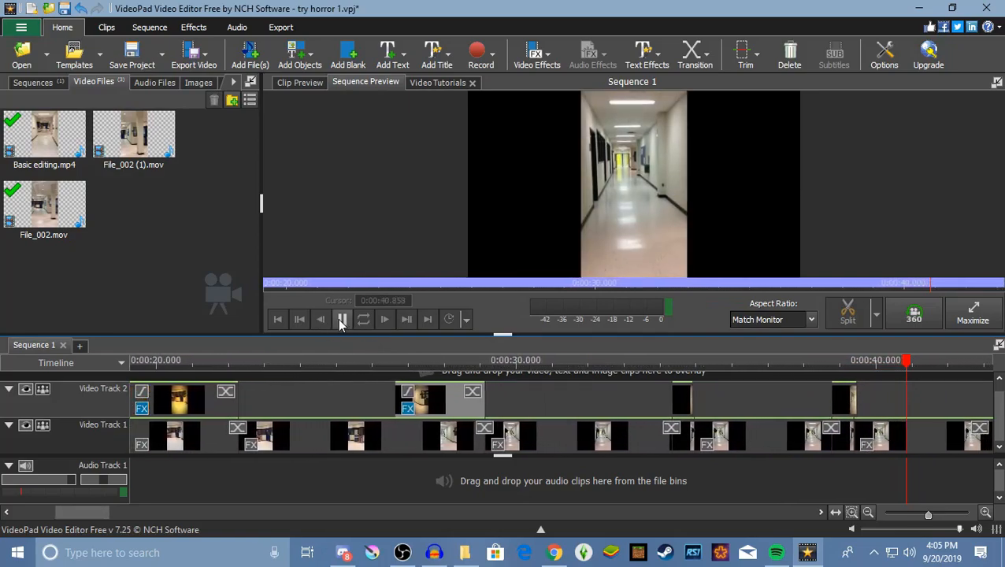
click(341, 319)
- Extend the end of the Video Track 2 overlay starting at about 38.8 s to about 39.7 s and play that section back
drag(679, 397, 689, 399)
drag(847, 401, 848, 403)
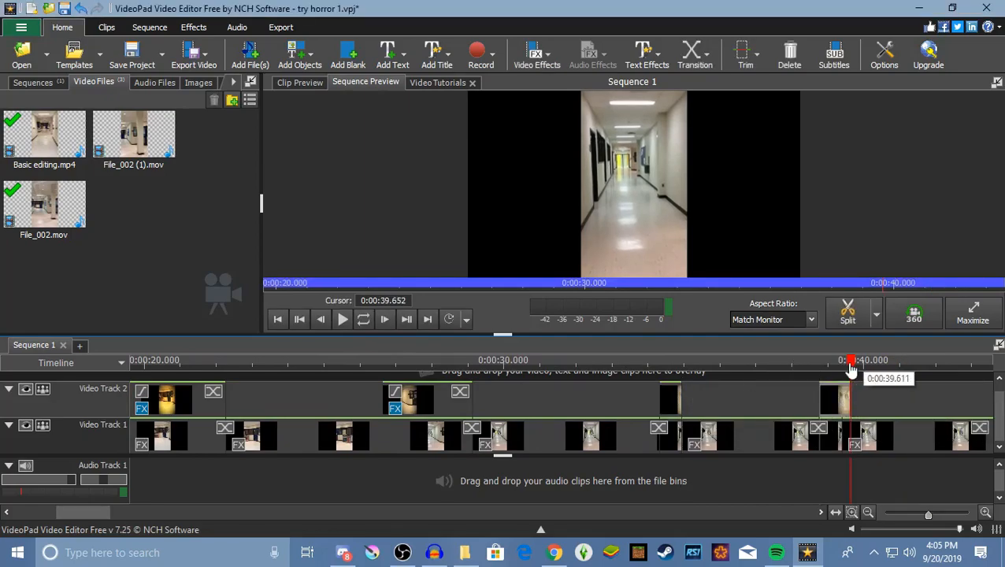
drag(850, 367, 620, 397)
click(343, 318)
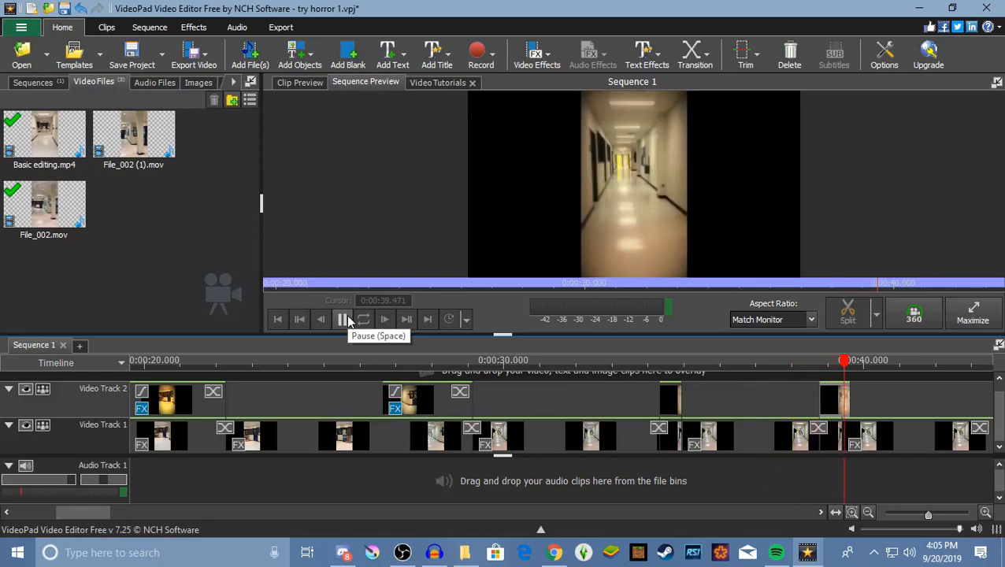
click(344, 319)
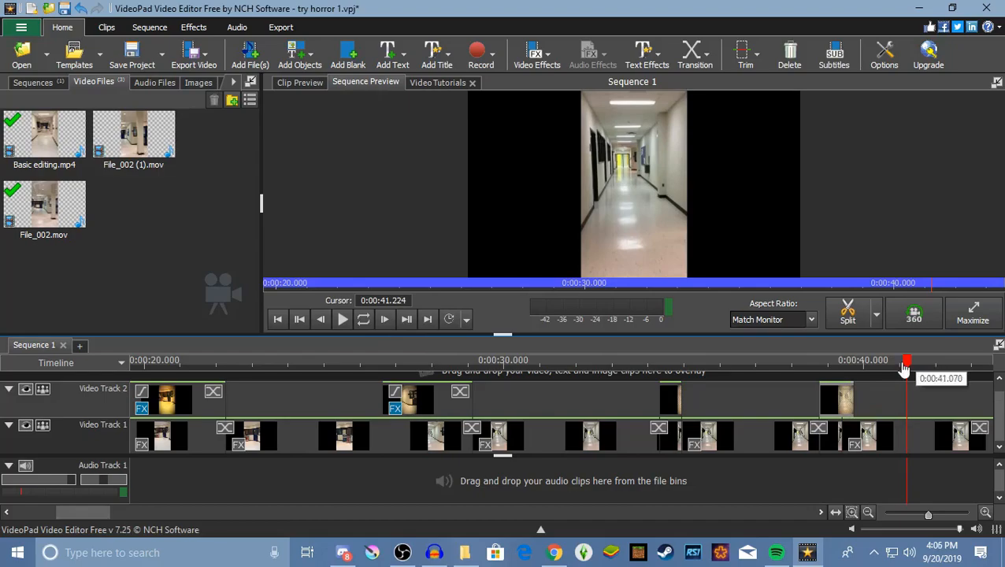
- Replay the sequence up to about 44.6 s and extend the start of the next Video Track 2 overlay back to that point
drag(856, 379, 814, 386)
click(341, 324)
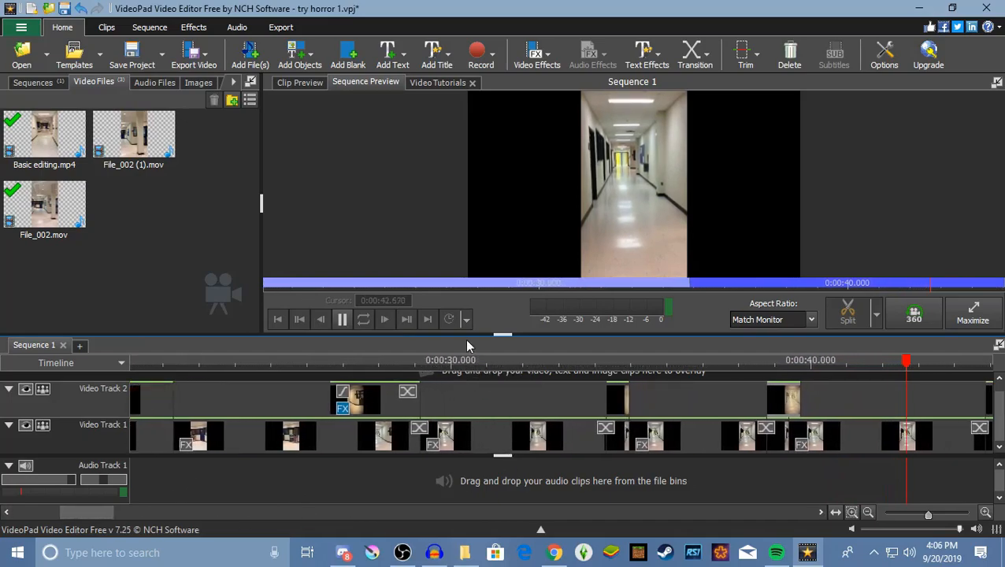
click(343, 318)
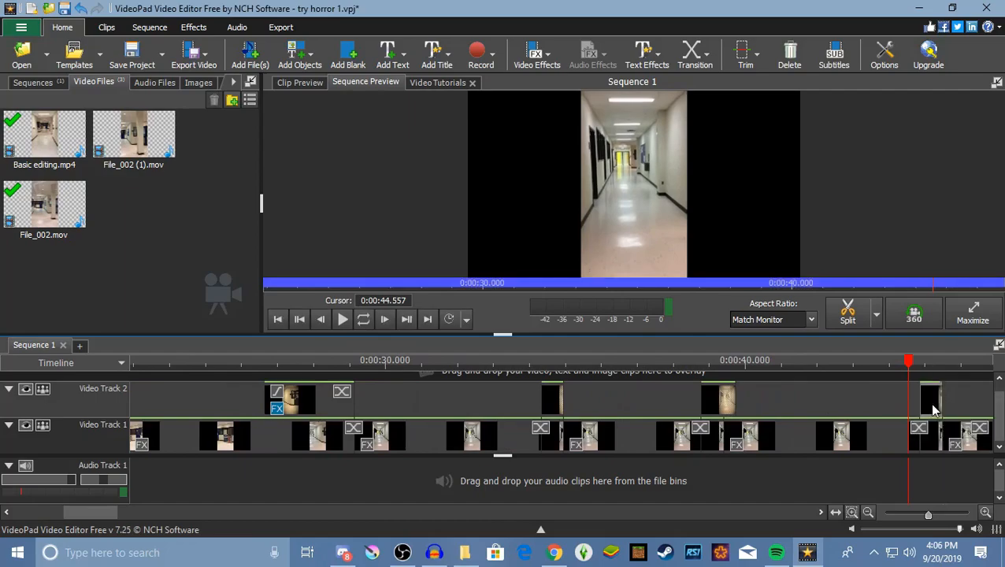
drag(923, 404, 912, 405)
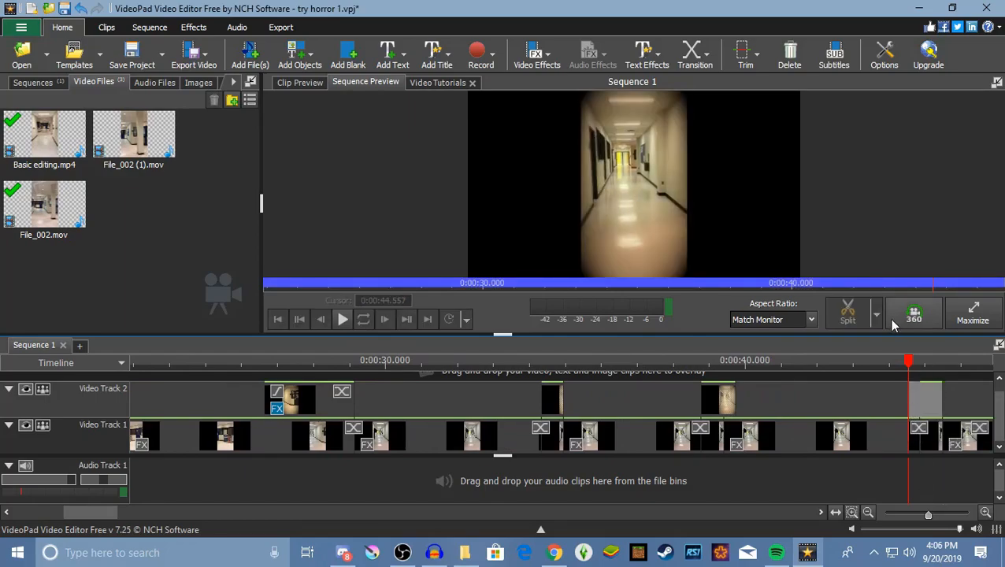
- Play on past 50 s, lengthen the Video Track 2 overlay near 51 s to end at about 51.8 s, and replay it from 50.4 s
click(340, 319)
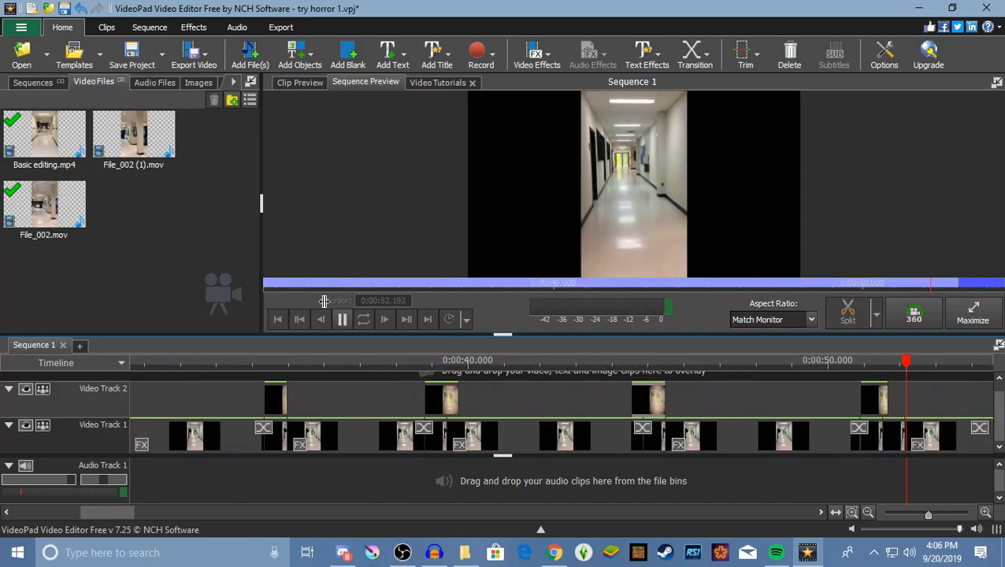
key(space)
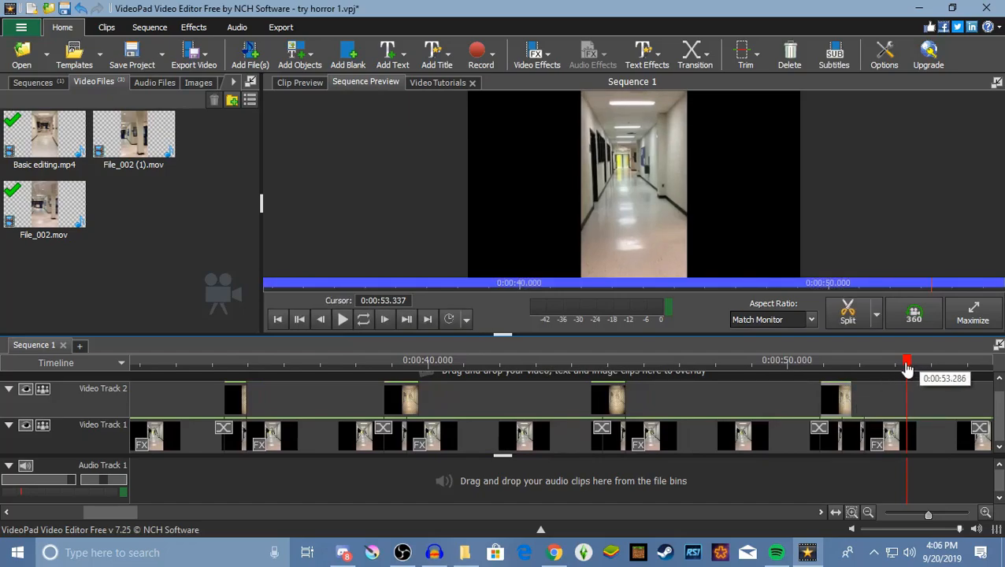
drag(891, 375, 804, 381)
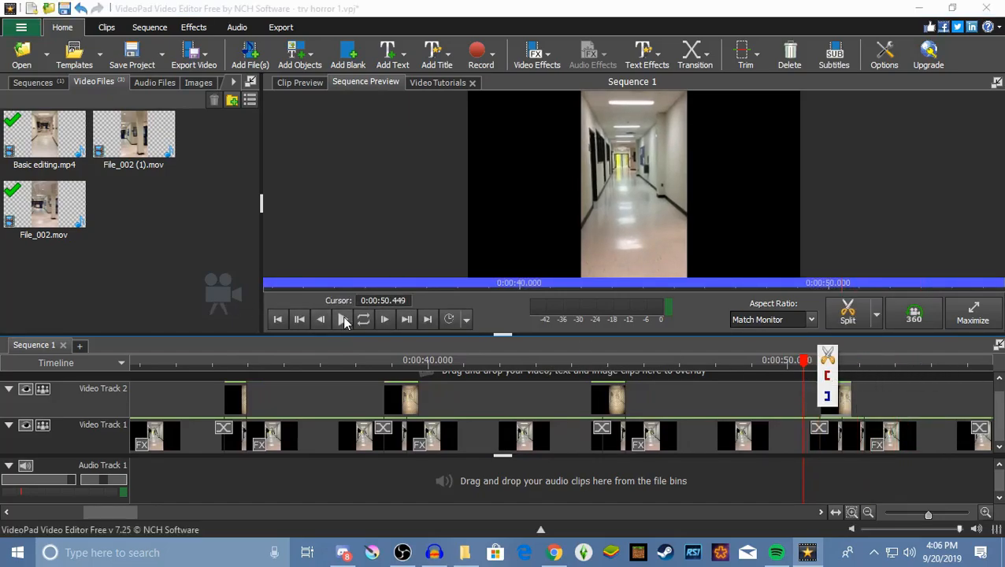
click(343, 319)
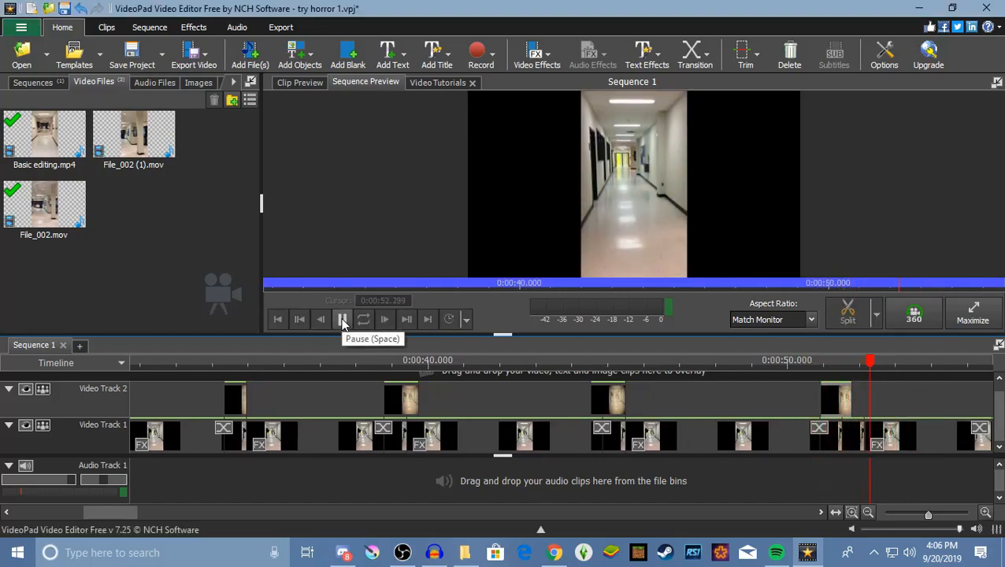
click(343, 319)
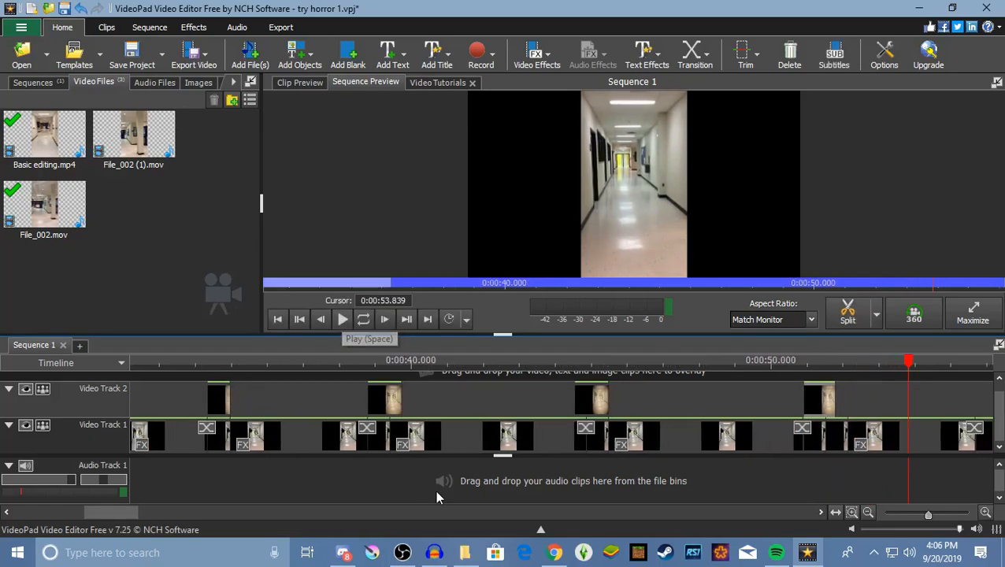
- Move the first Video Track 2 overlay to start at about 0.8 s and return the playhead to the sequence start
drag(113, 524, 1, 534)
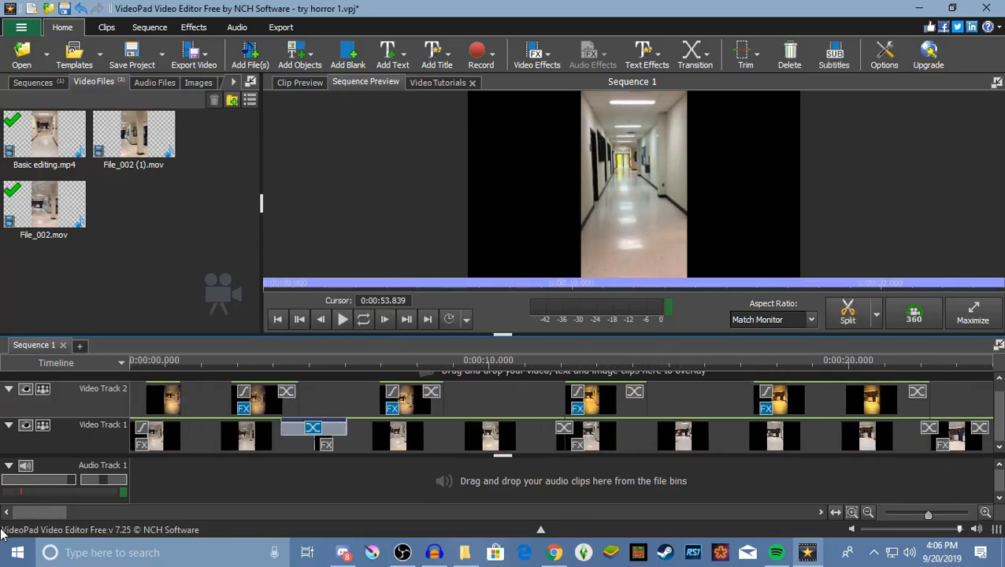
click(129, 386)
mouse_move(177, 400)
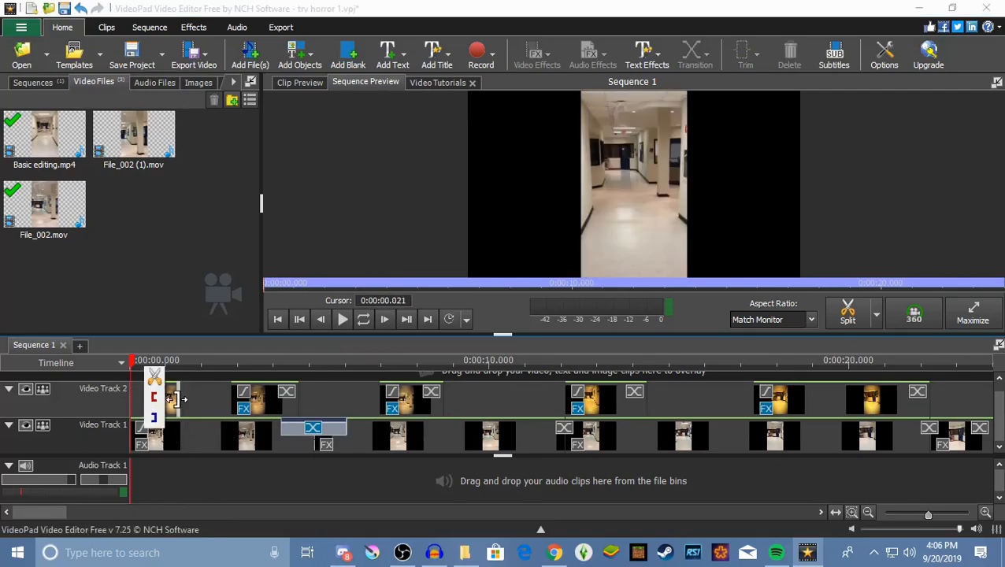
drag(166, 402, 192, 402)
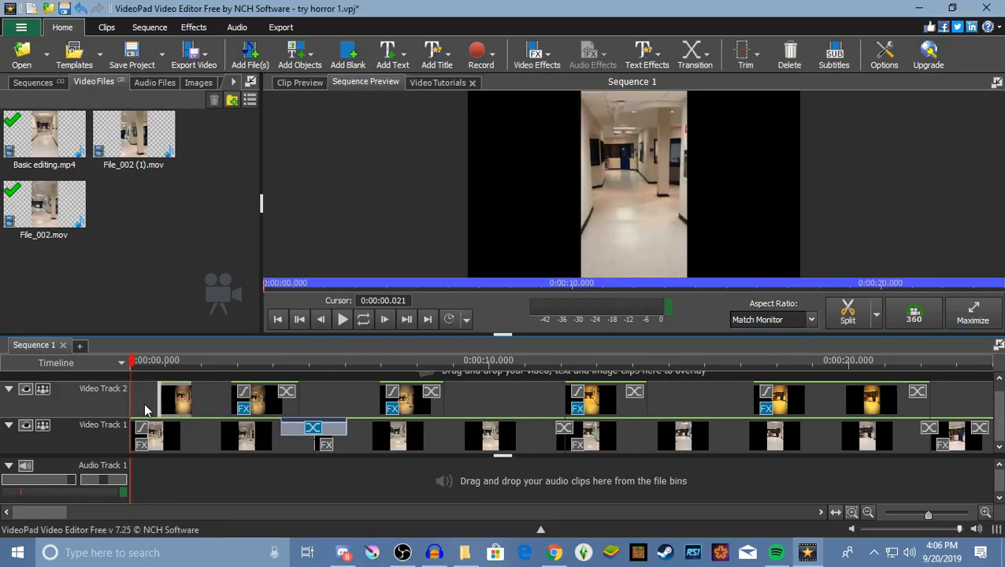
drag(135, 363, 130, 409)
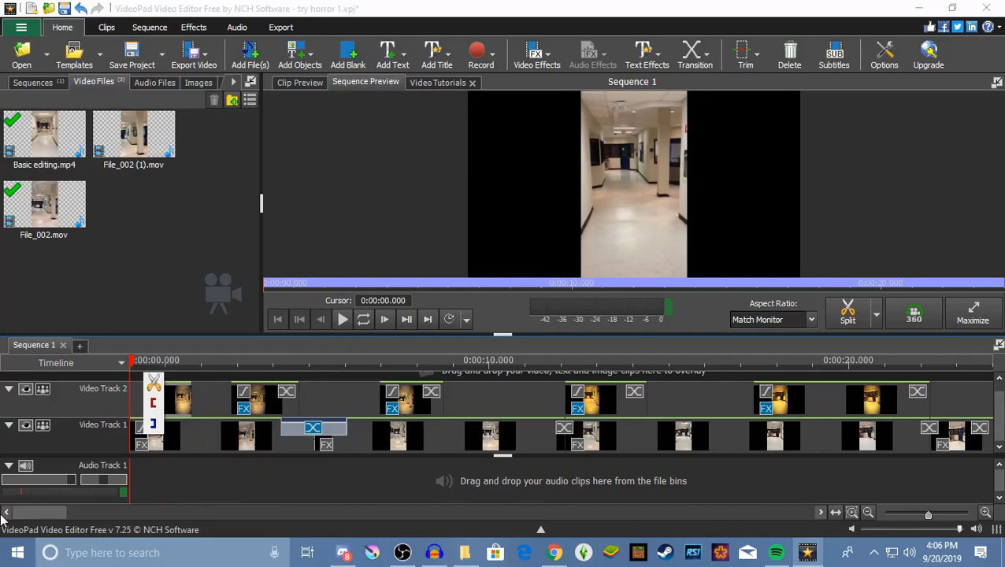
drag(13, 513, 126, 531)
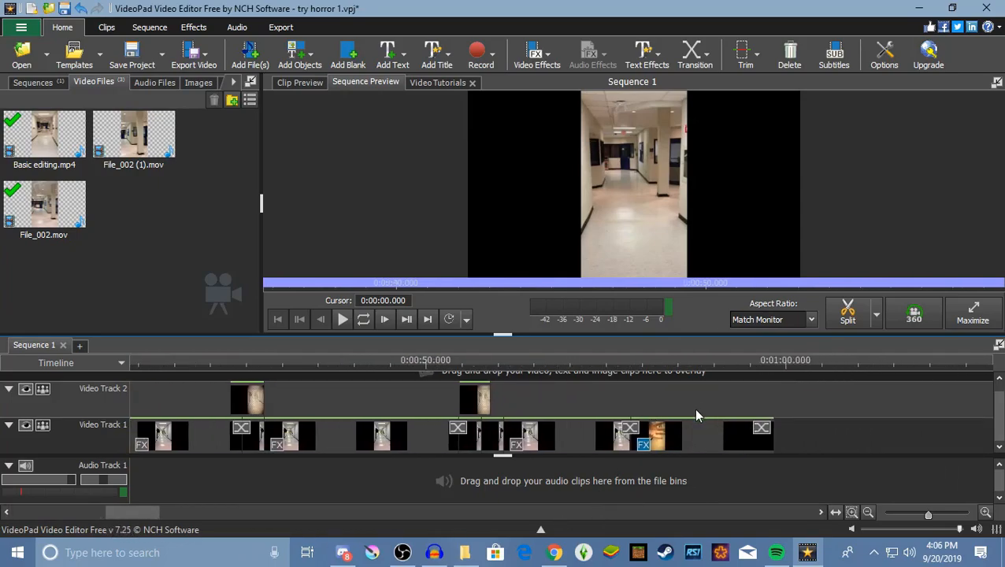
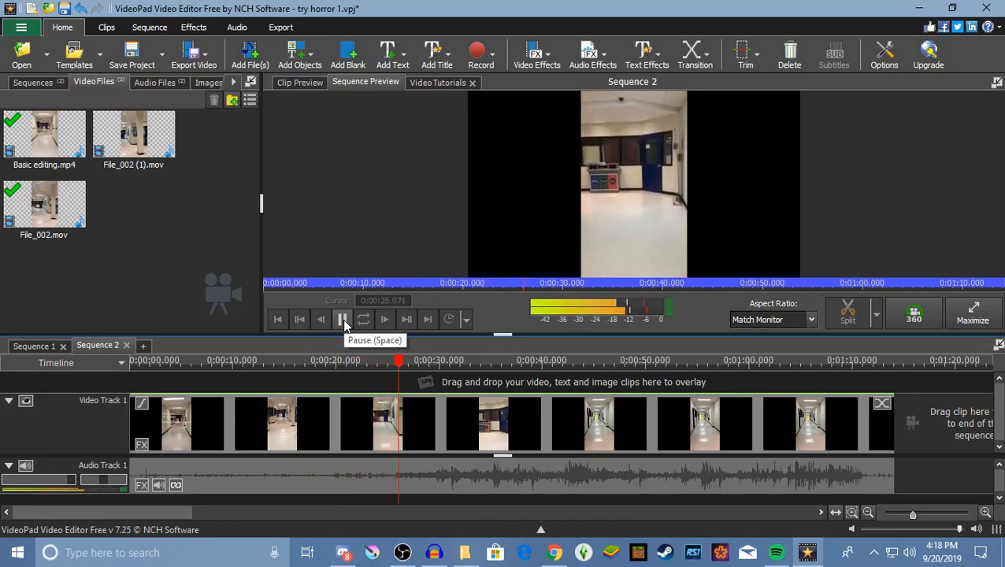
- Pause the Sequence 2 playback at about 26.4 s
click(344, 320)
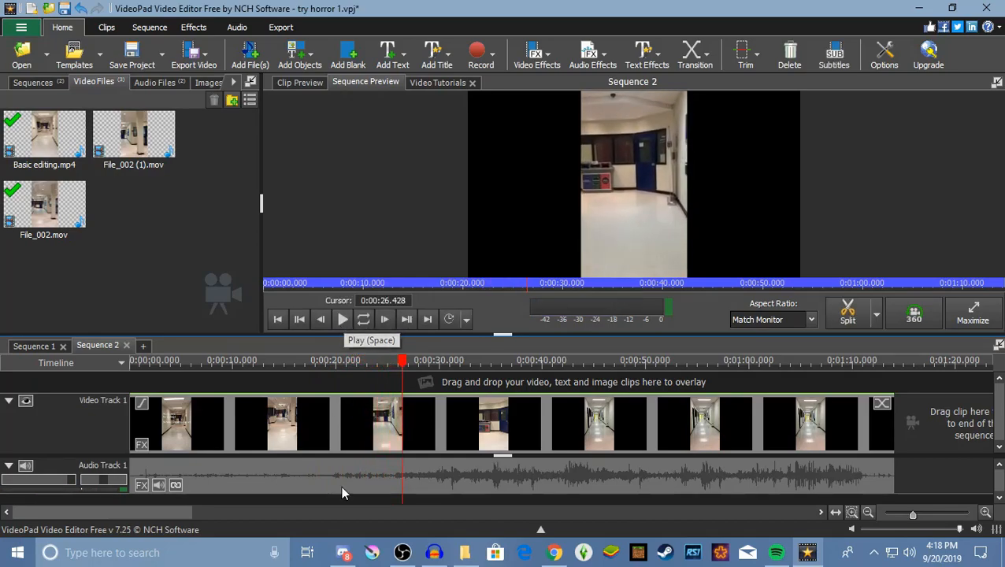
- Split the Sequence 2 clip at about 25.4 s and delete everything after the cut
drag(403, 365, 392, 365)
click(413, 356)
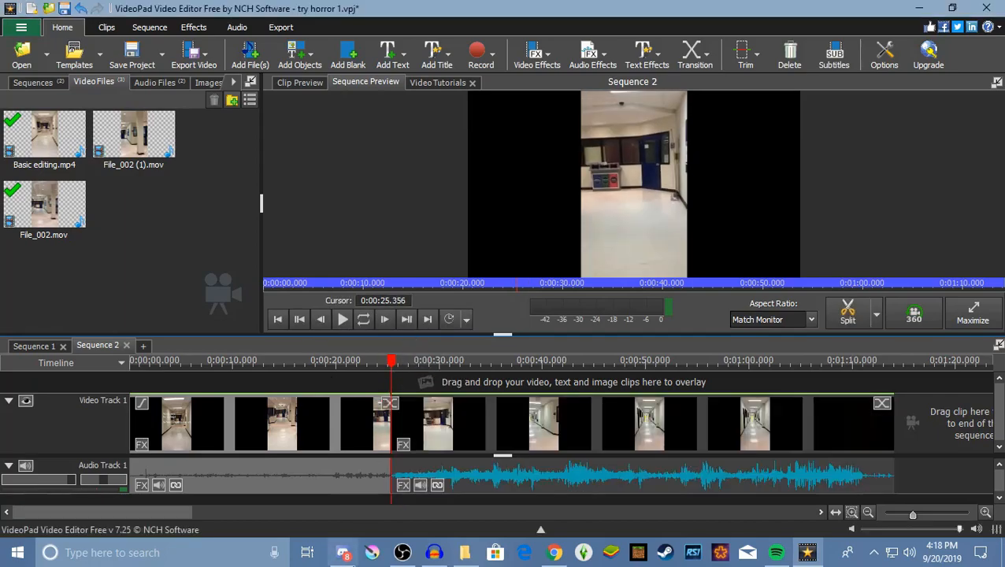
right_click(486, 473)
click(541, 281)
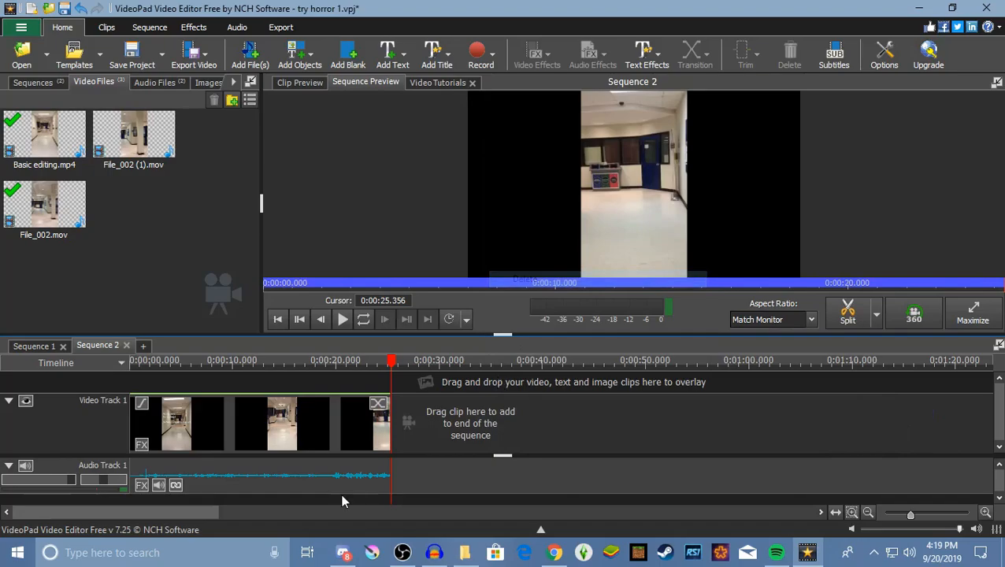
- Unlink the remaining Sequence 2 clip's audio from its video and cut the video clip out of Video Track 1
right_click(302, 419)
click(394, 139)
right_click(271, 426)
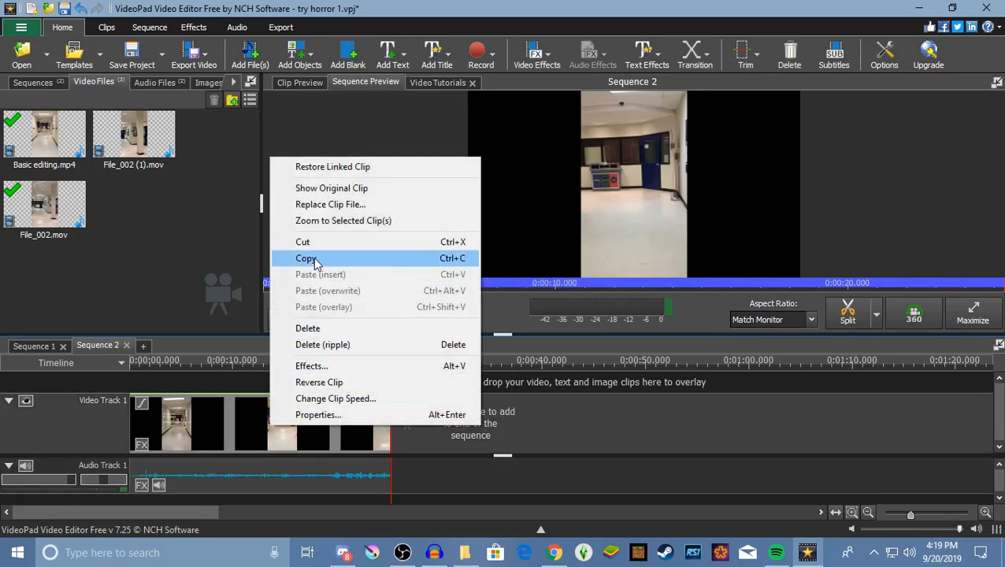
click(313, 242)
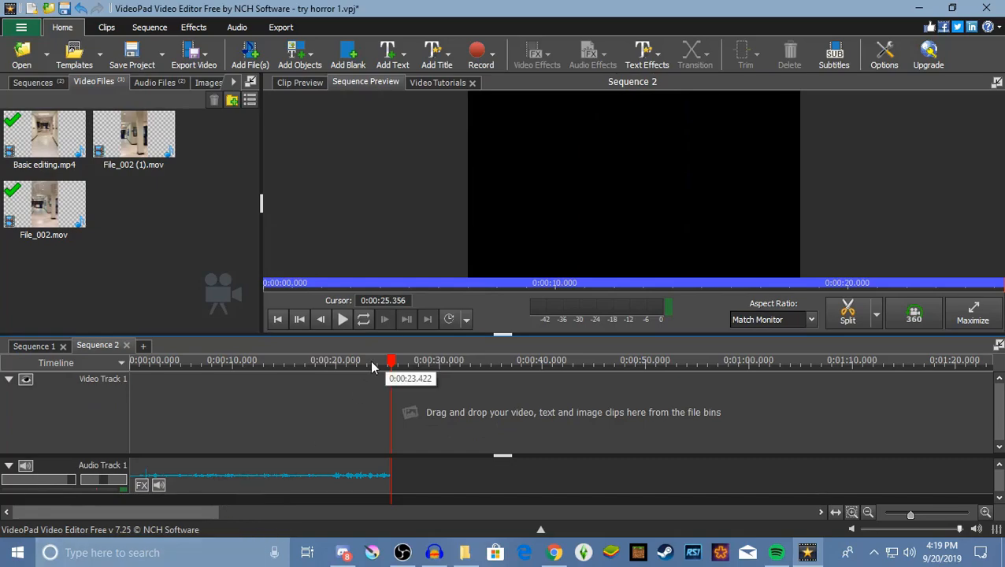
- Play the remaining Sequence 2 audio from the start to about 7.2 s
drag(391, 363, 131, 371)
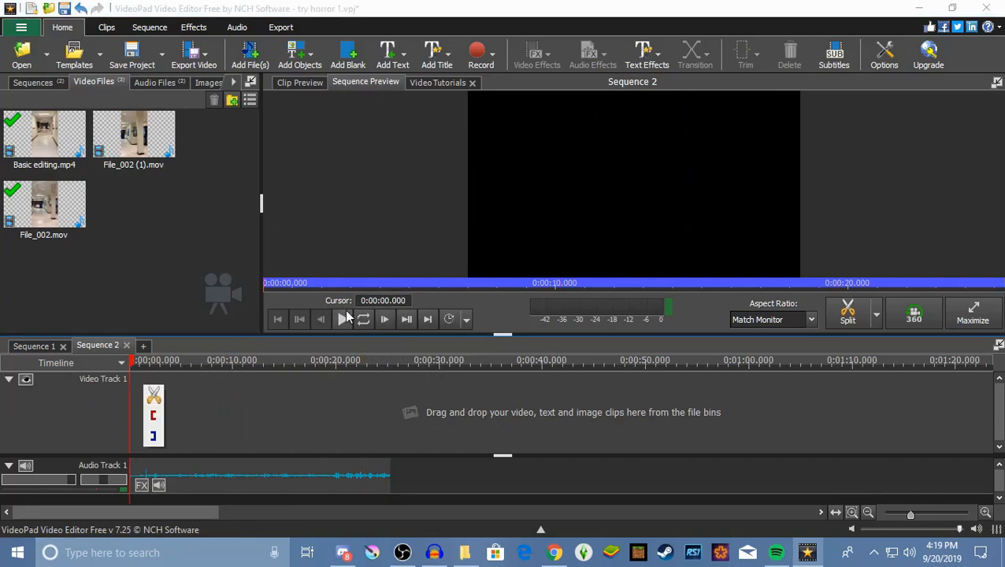
click(344, 318)
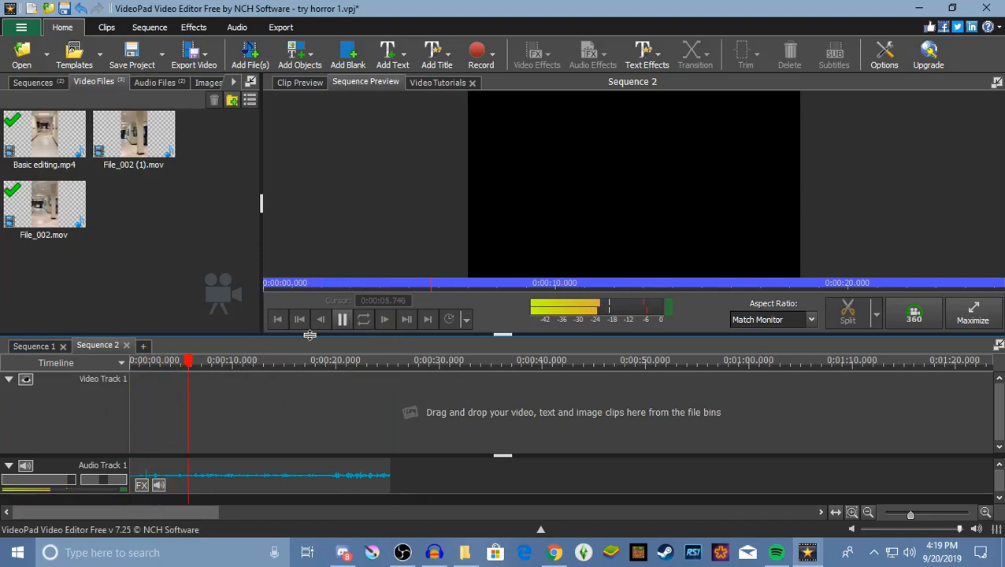
click(342, 319)
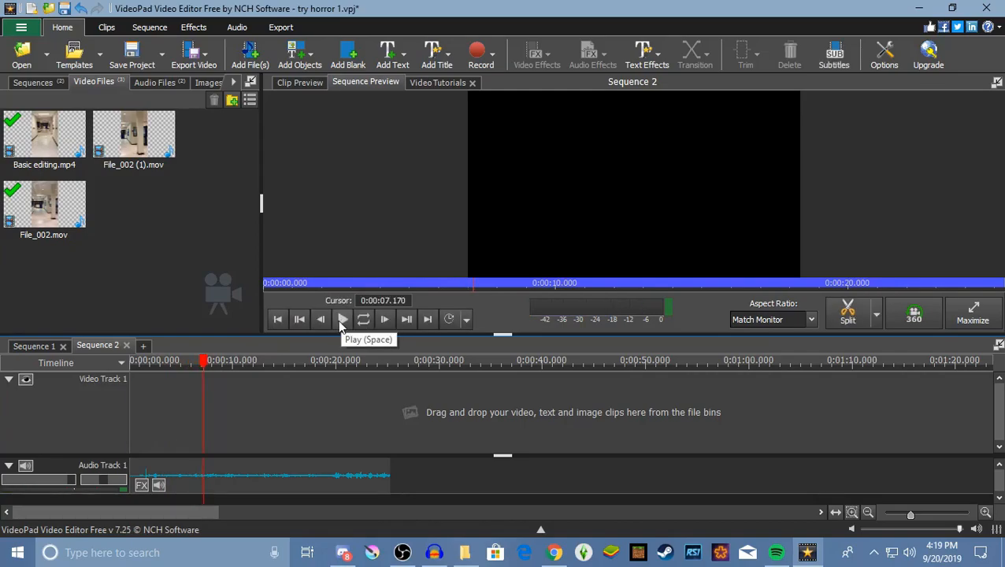
- Try splitting the Audio Track 1 clip at about 7.2 s and undo the split
right_click(283, 468)
click(367, 80)
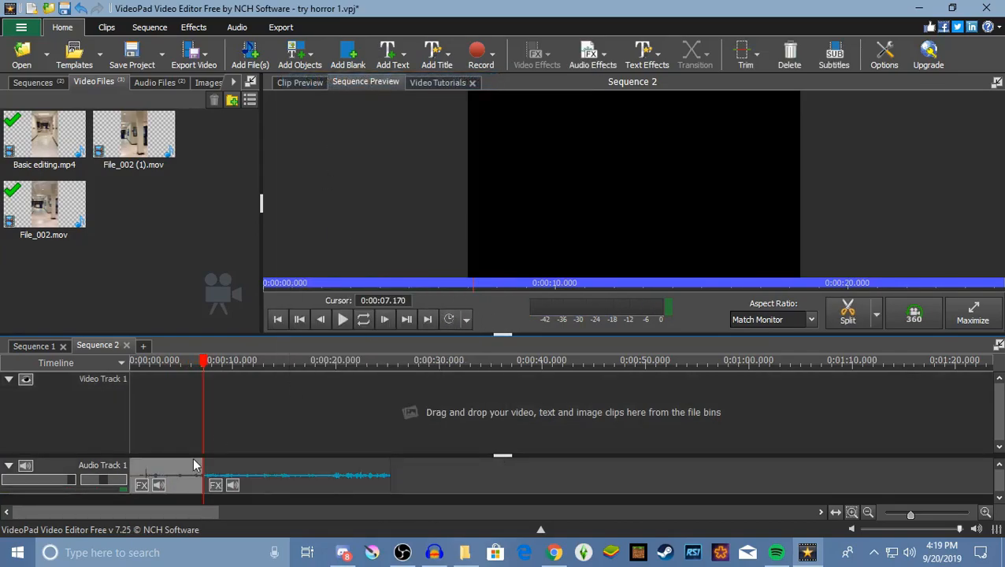
click(81, 8)
- Save the Sequence 2 audio clip as a new file and rename it "talking" among the audio files
right_click(358, 473)
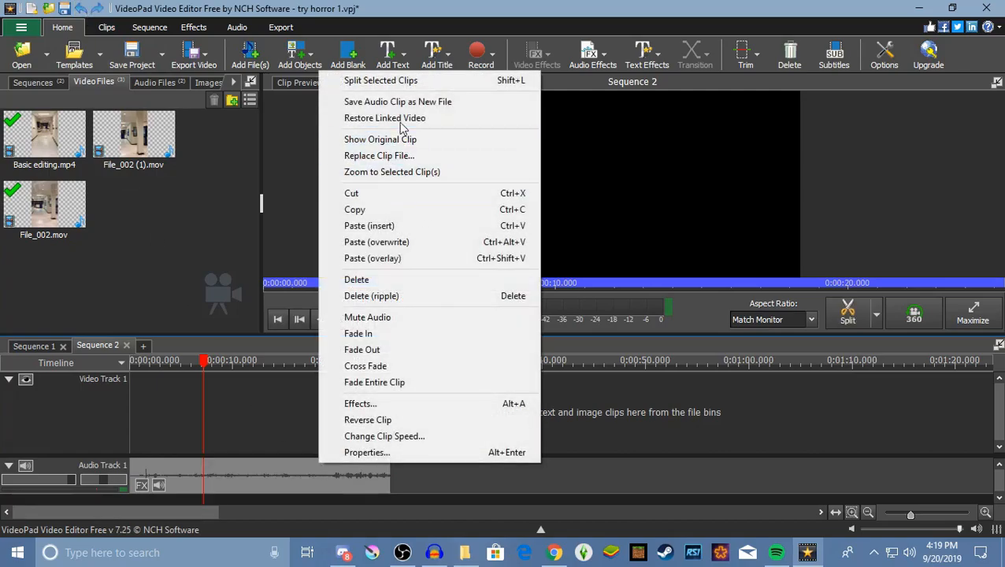
click(429, 109)
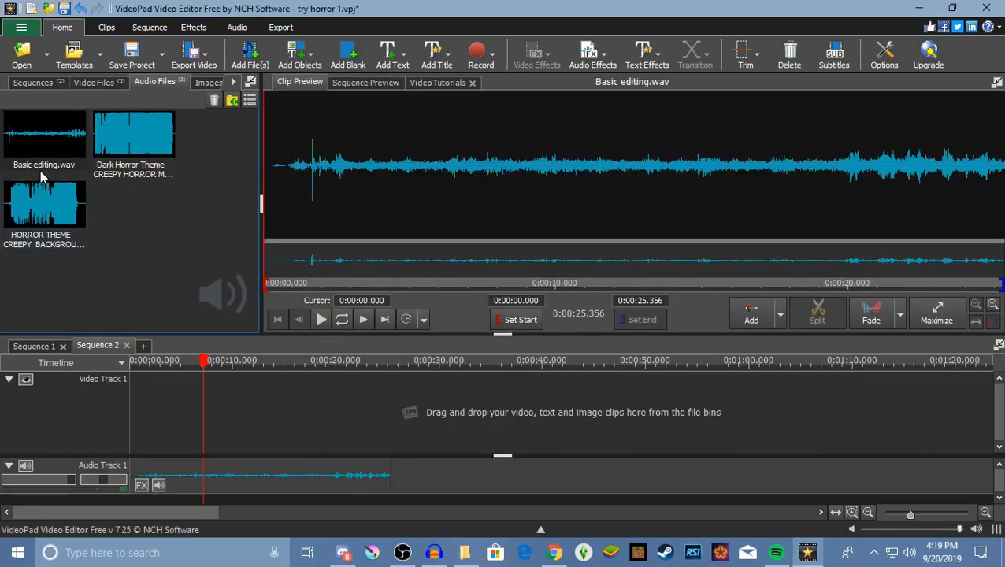
right_click(63, 168)
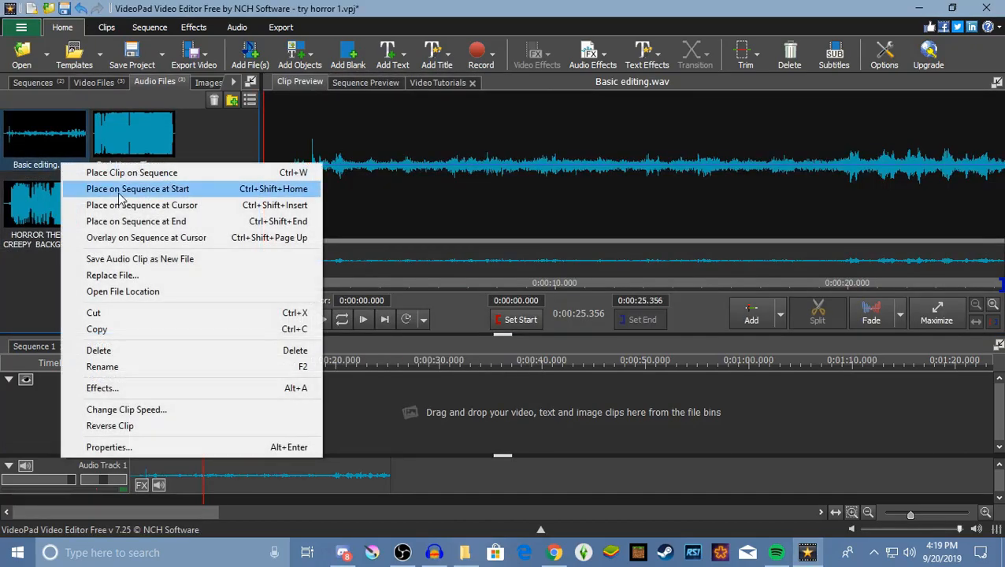
click(120, 367)
text(talking)
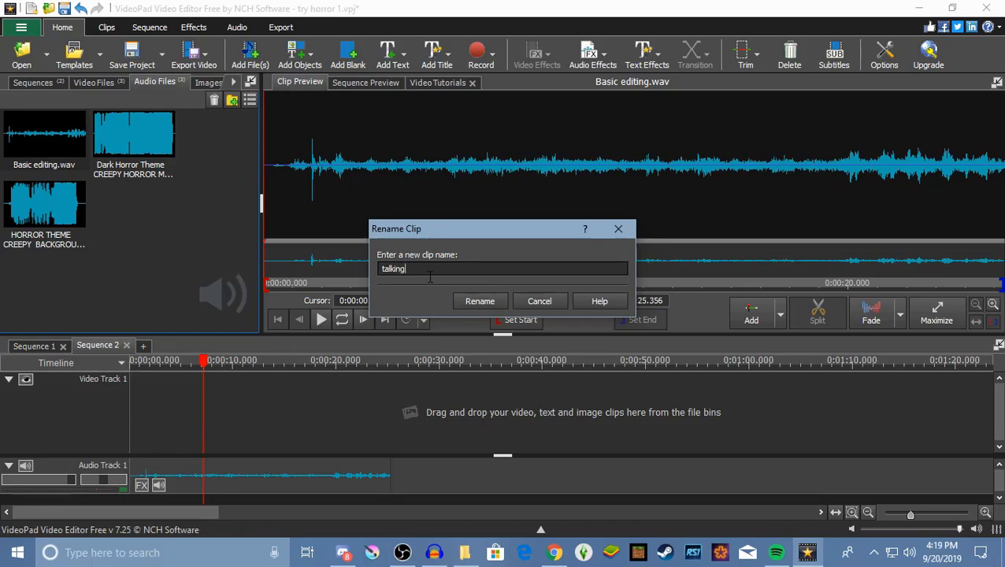
click(467, 306)
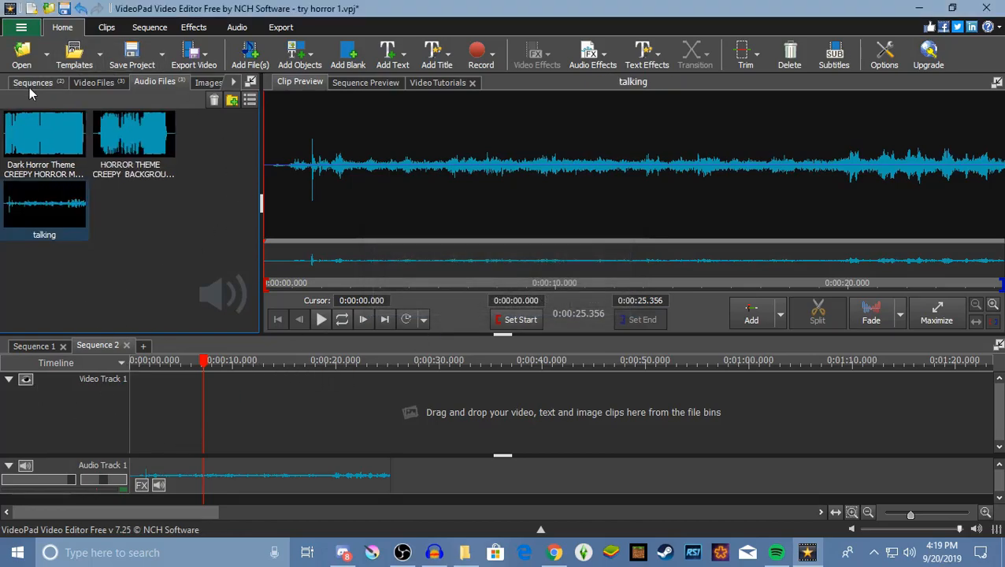
- Preview the opening seconds of the HORROR THEME and Dark Horror Theme music files
click(120, 147)
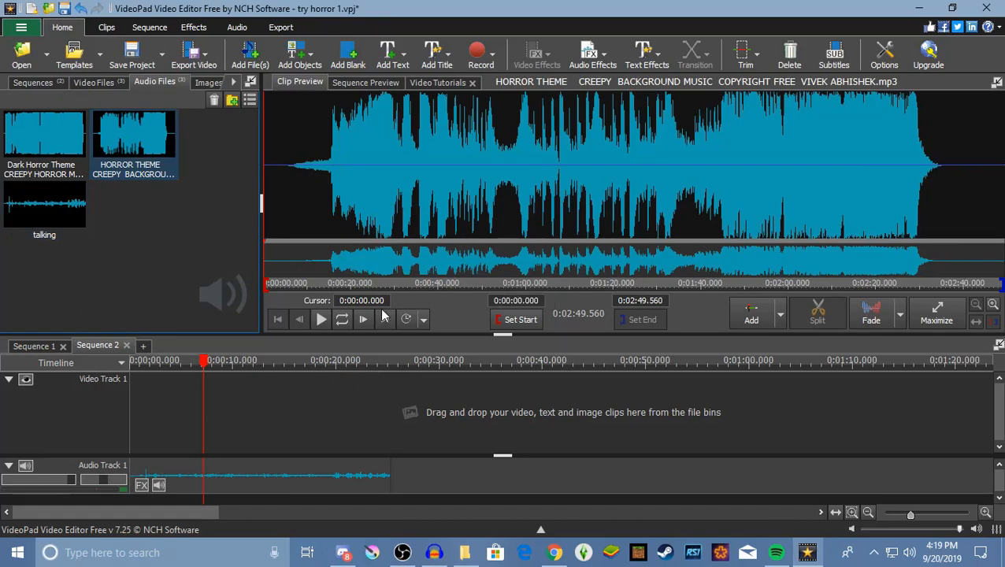
click(325, 320)
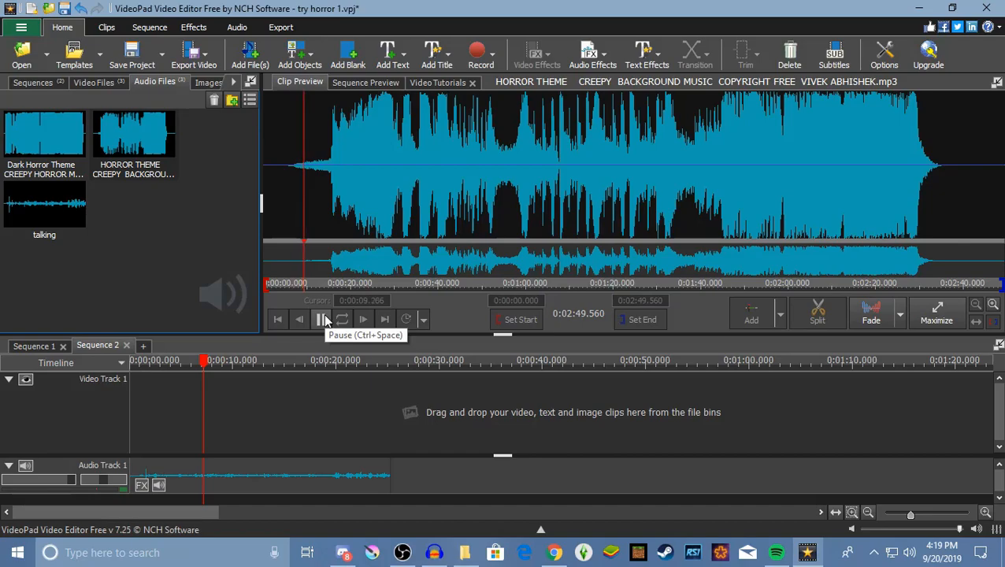
click(323, 318)
click(34, 144)
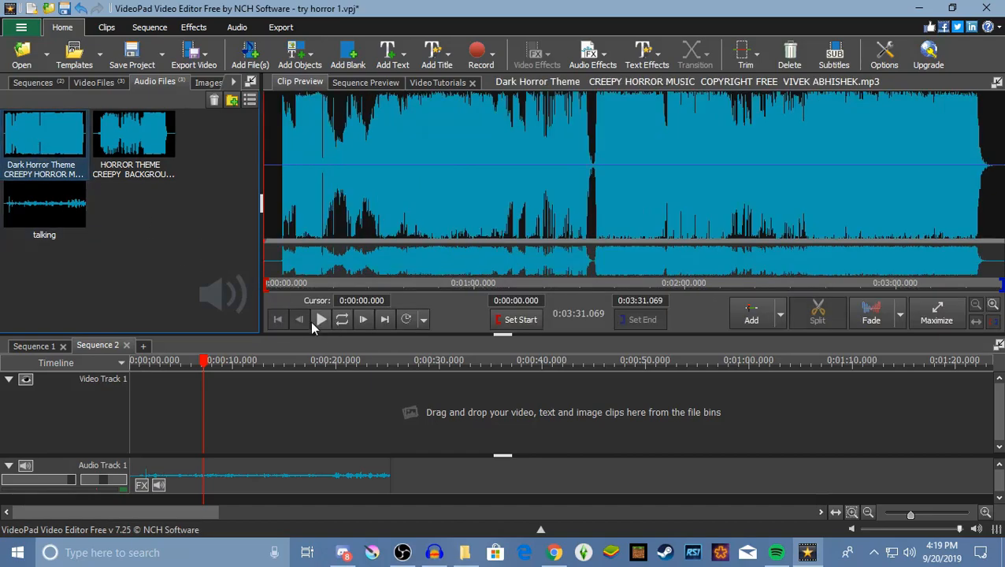
click(319, 321)
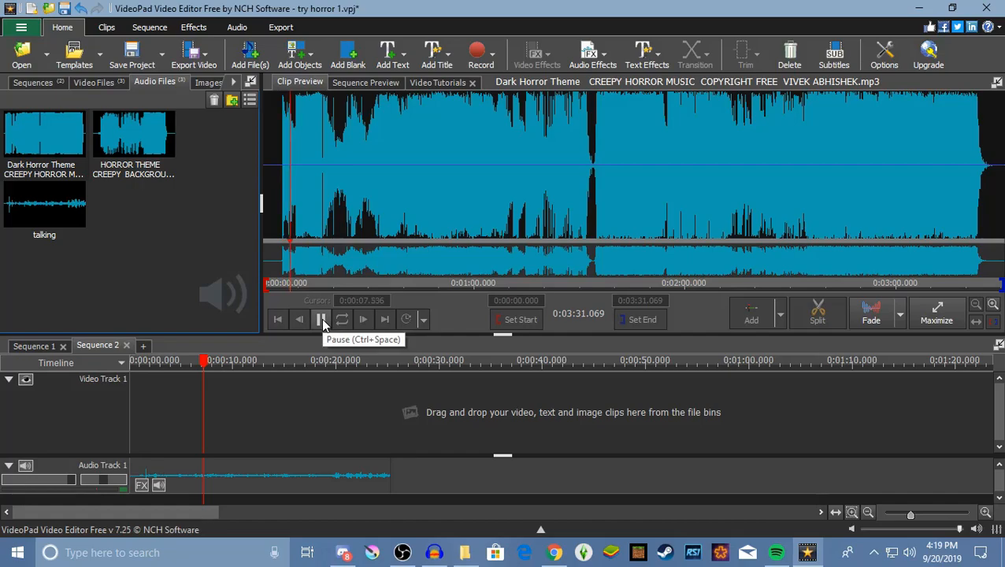
click(322, 320)
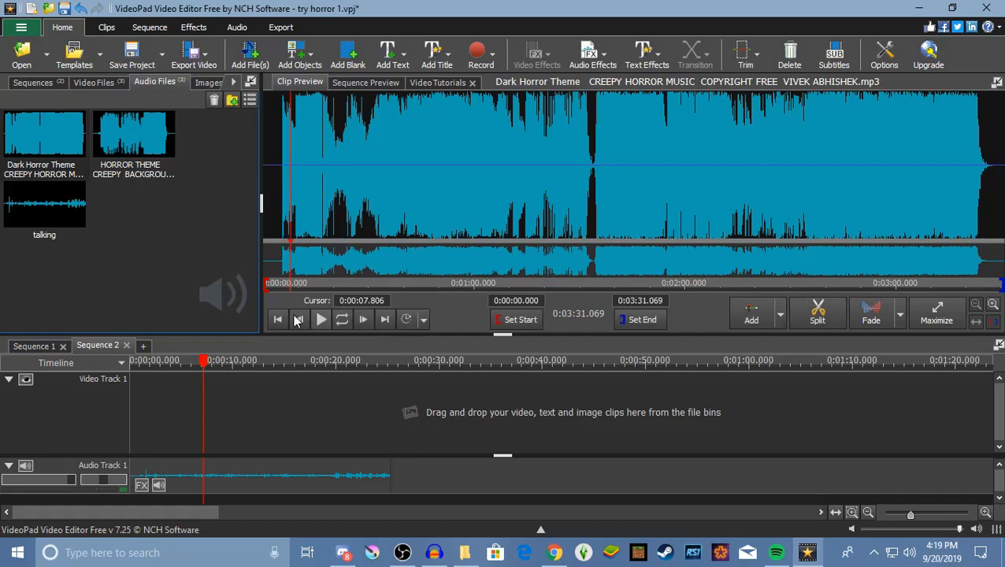
- Place the talking clip on Audio Track 1 of Sequence 1 and trim its end to the end of the video
click(38, 350)
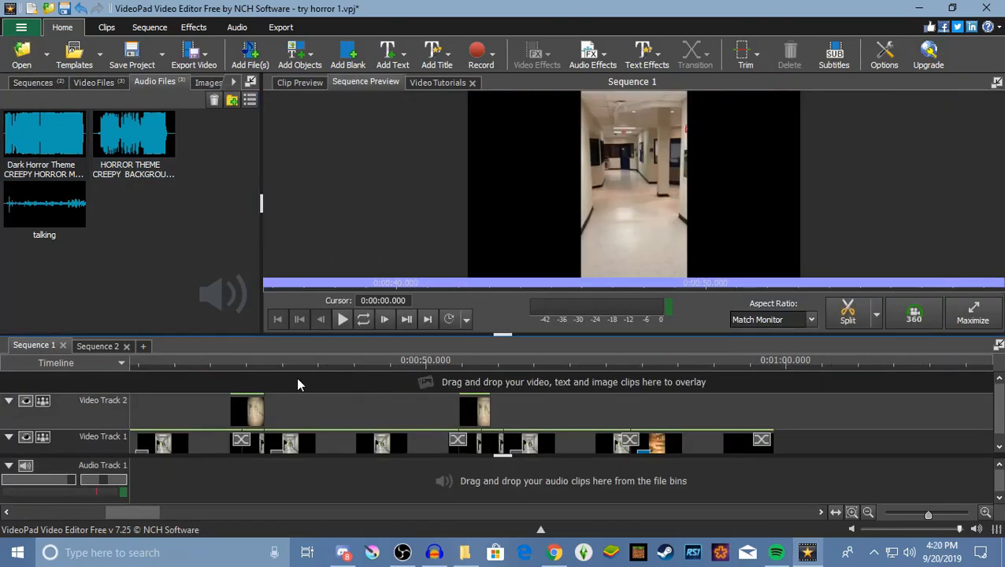
drag(44, 206, 119, 472)
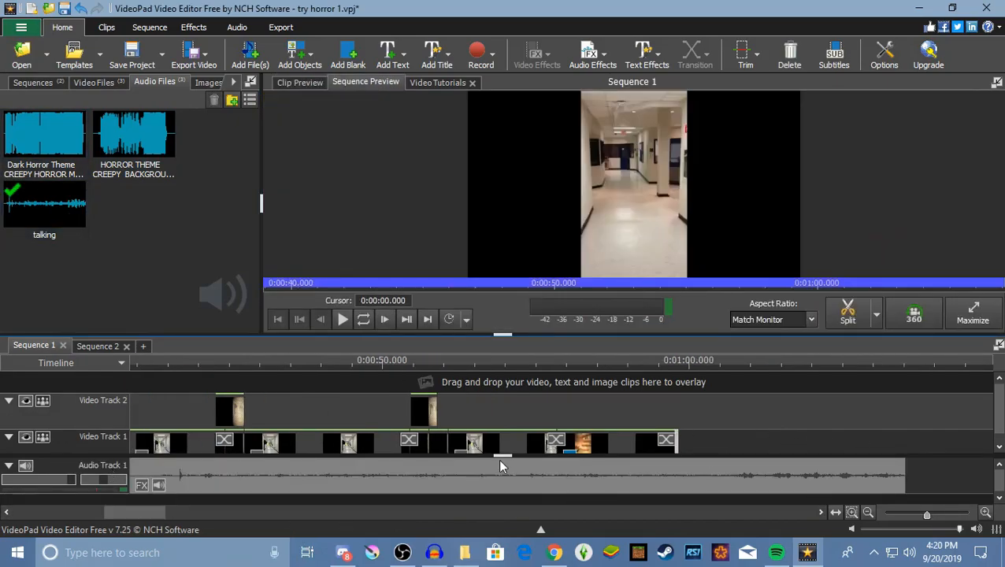
drag(903, 475, 678, 506)
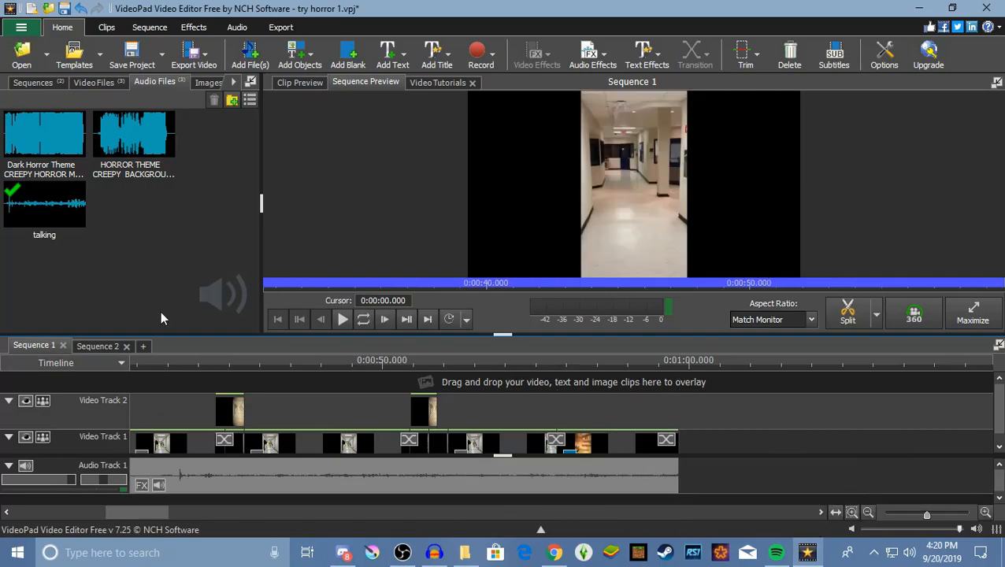
- Play Sequence 1 with the talking audio from about 41.9 s to 43.3 s
click(132, 395)
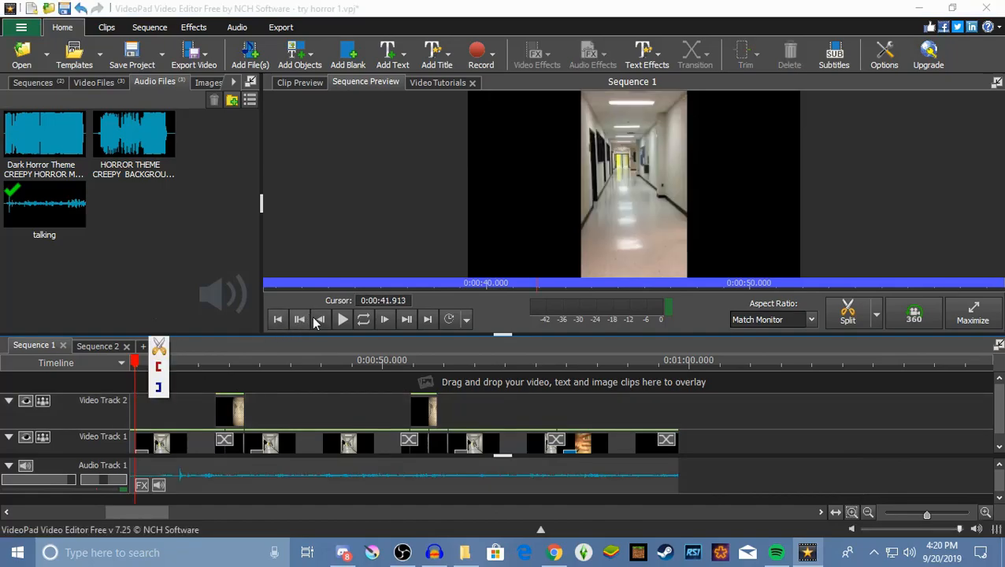
click(341, 319)
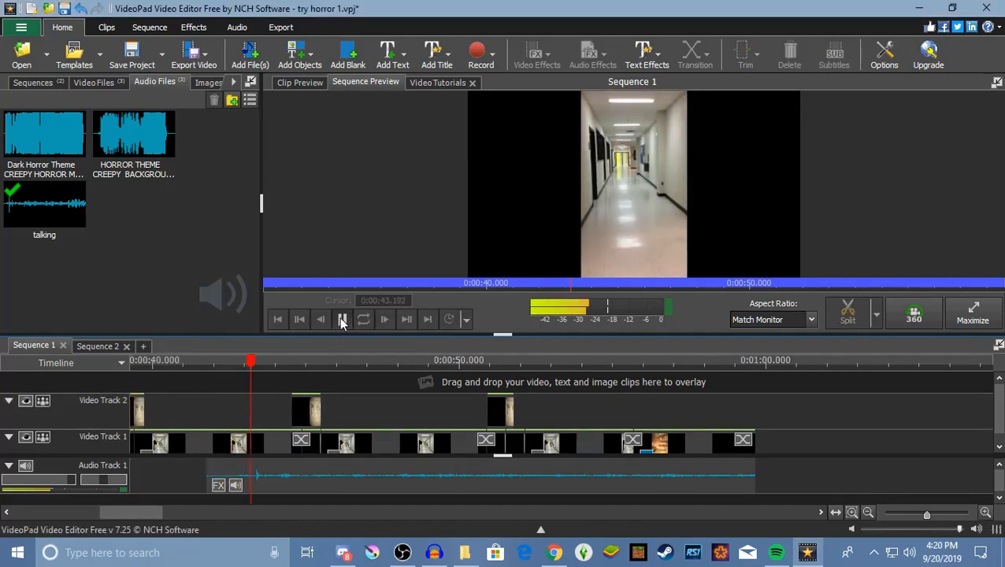
click(341, 319)
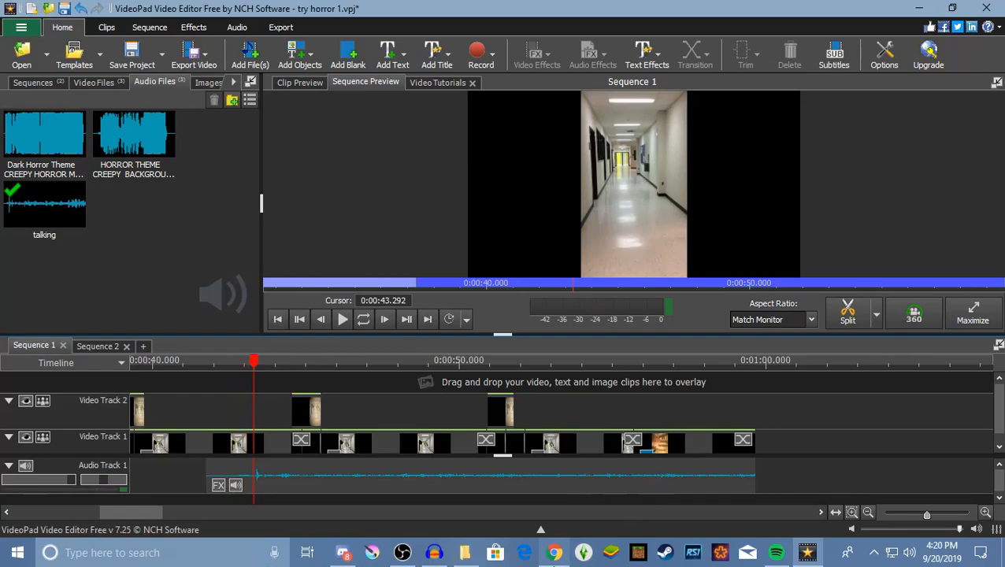
- Switch to OBS, raise the Desktop Audio level to its maximum, and return to VideoPad
click(435, 553)
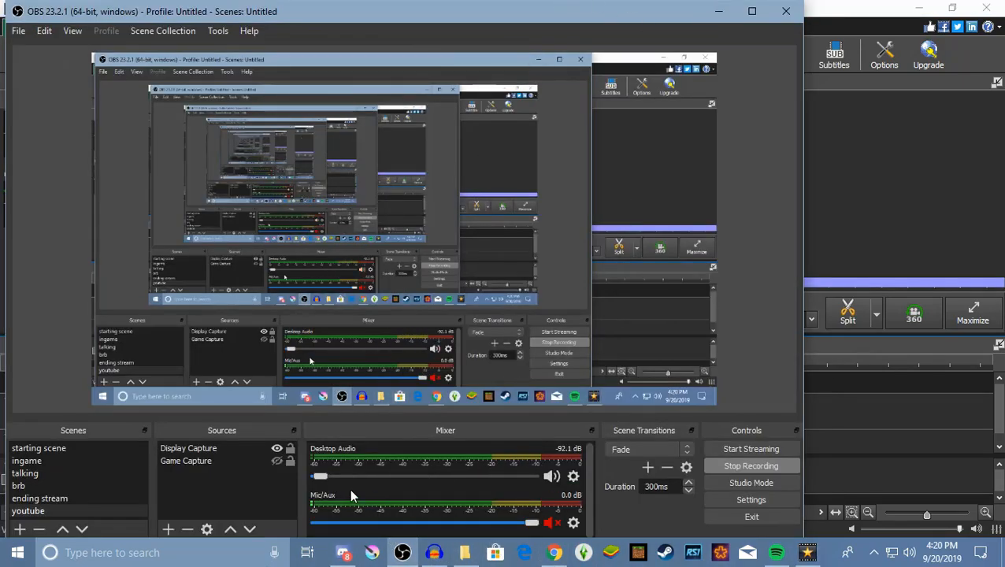
drag(319, 479, 532, 477)
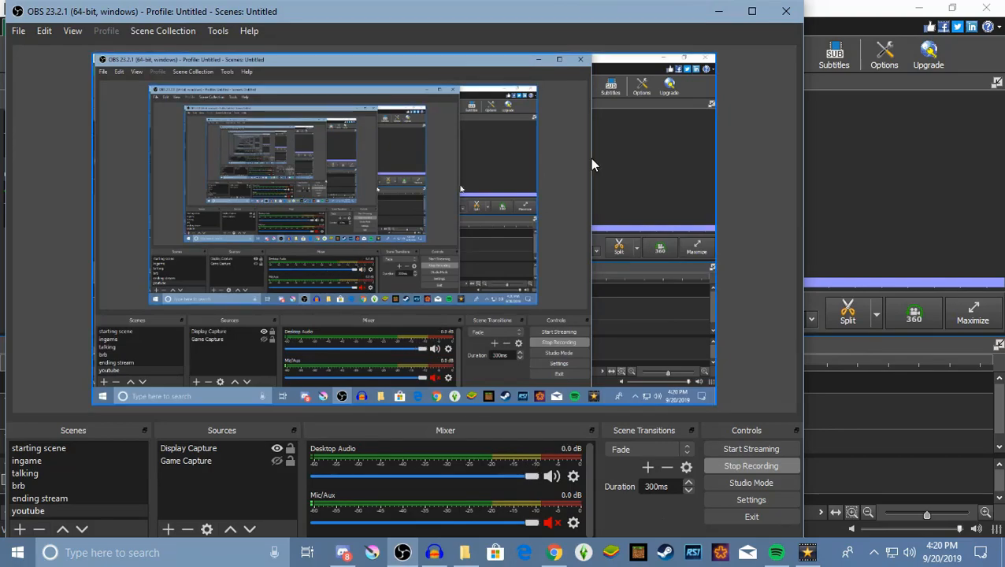
click(718, 10)
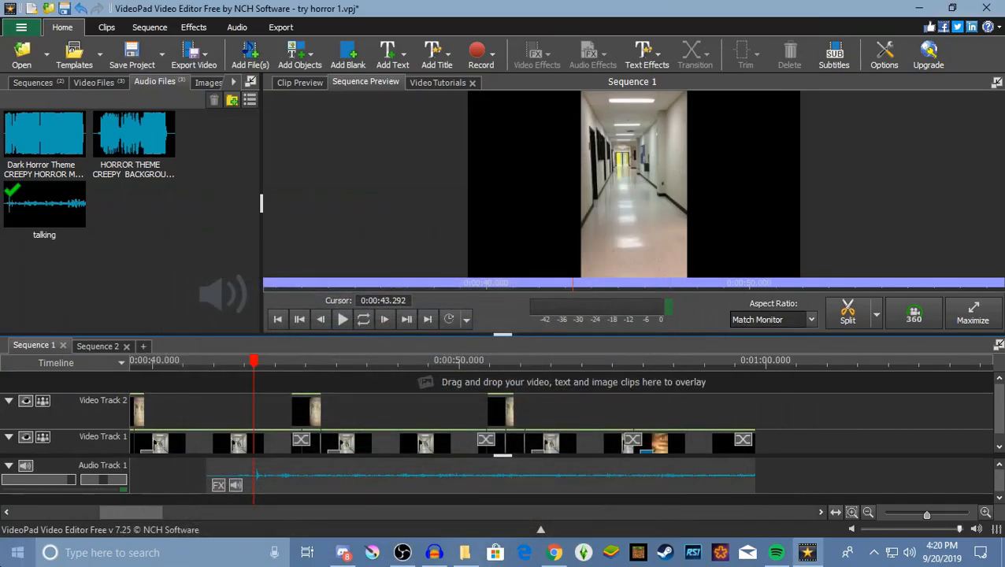
- Move the talking clip on Audio Track 1 to the very start of Sequence 1
drag(300, 468, 160, 472)
drag(144, 513, 57, 529)
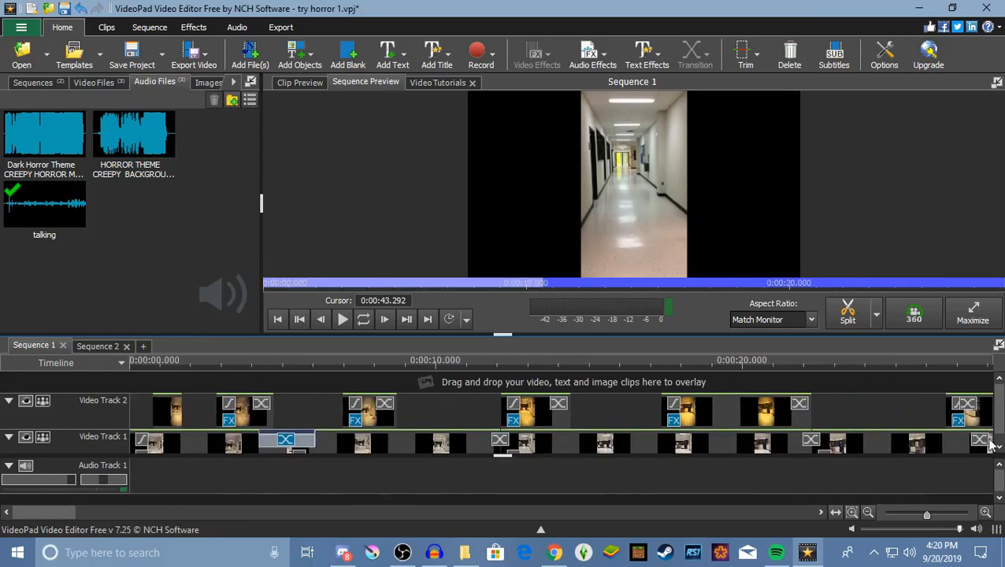
scroll(701, 426, down, 3)
scroll(728, 426, down, 1)
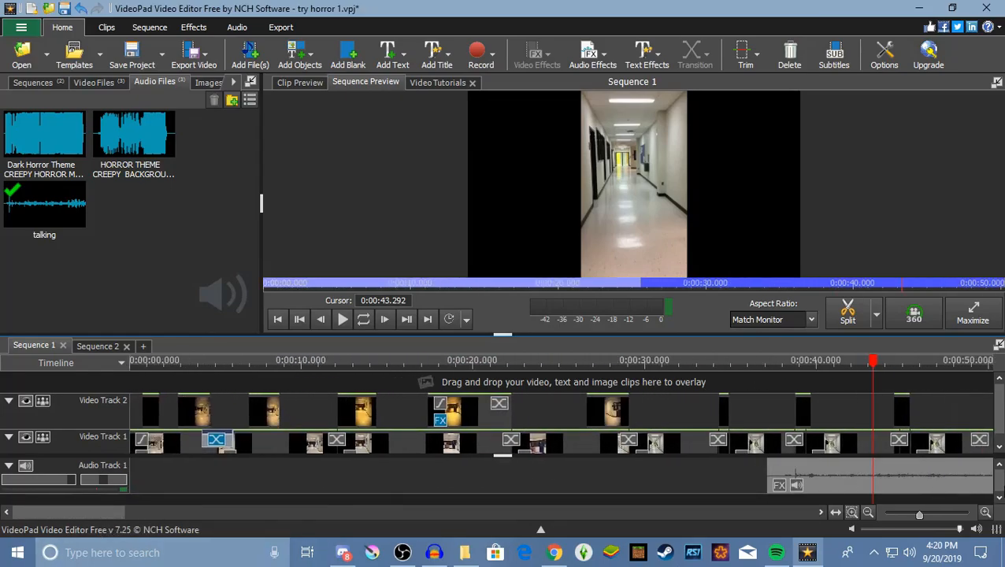
drag(930, 464, 294, 471)
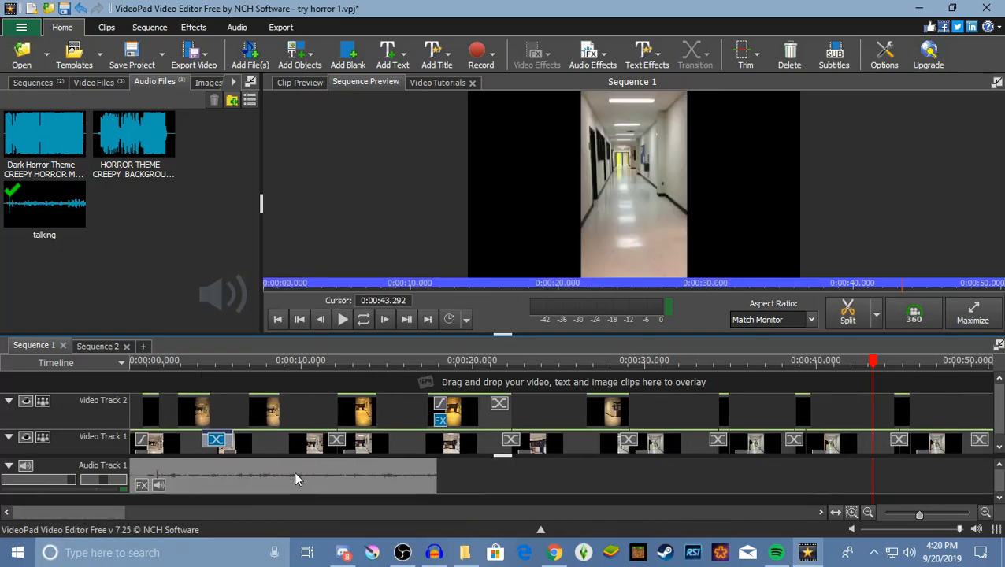
- Play Sequence 1 from the start to about 9.6 s to check the talking audio
drag(873, 364, 130, 364)
click(342, 319)
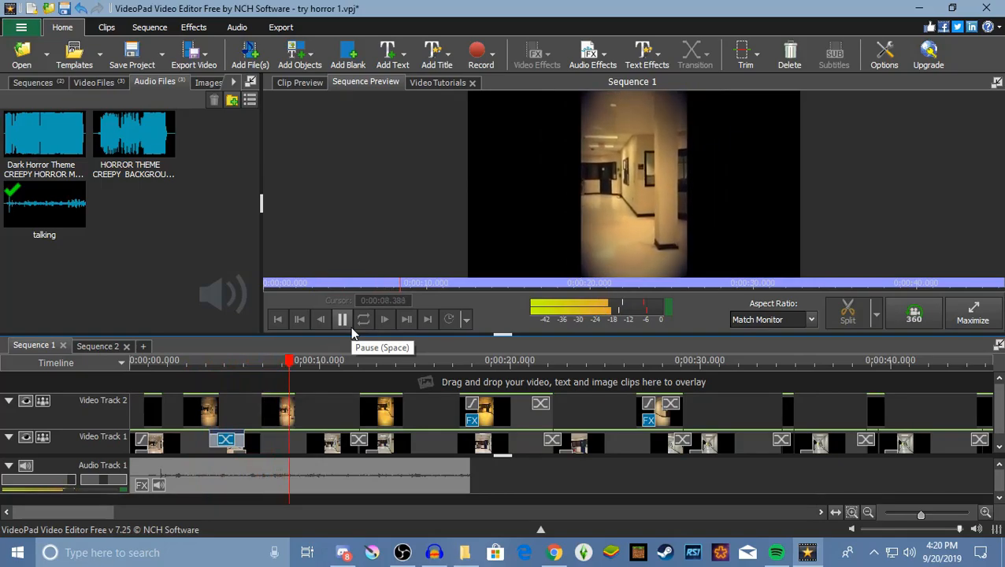
click(350, 331)
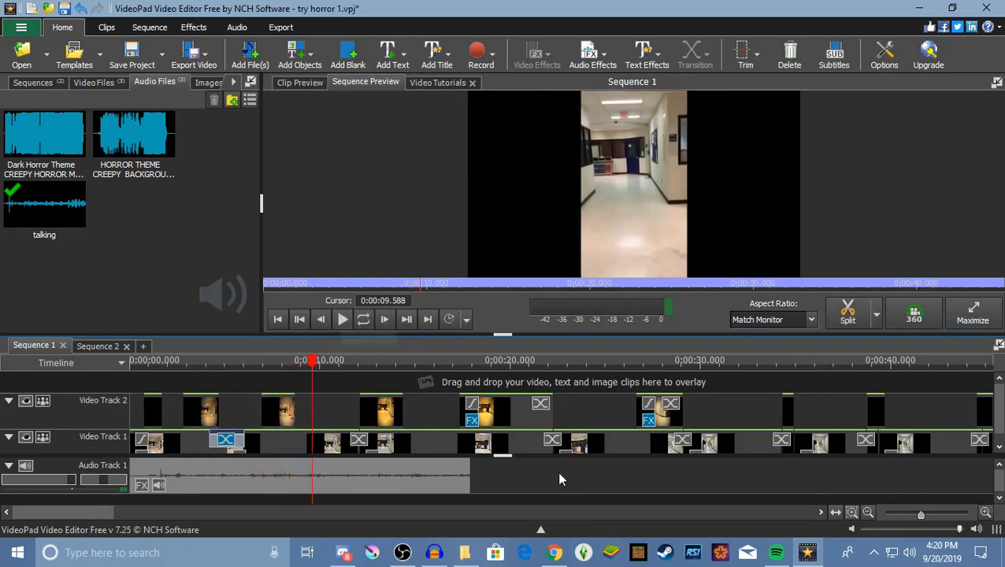
- Try inserting the copied clip at the end of the talking audio, at about 17.95 s, and undo the paste
click(489, 475)
drag(486, 358, 471, 361)
right_click(517, 479)
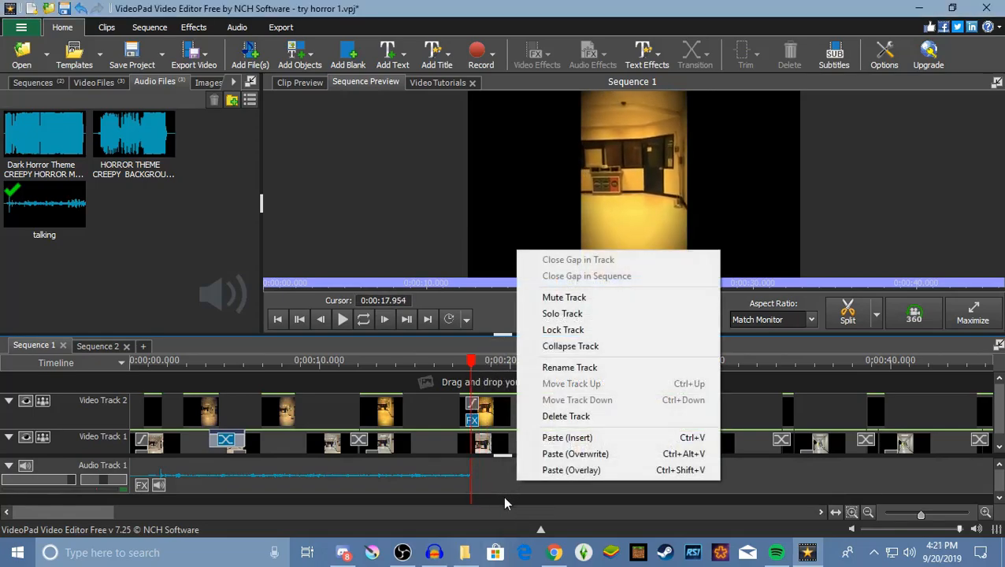
click(567, 438)
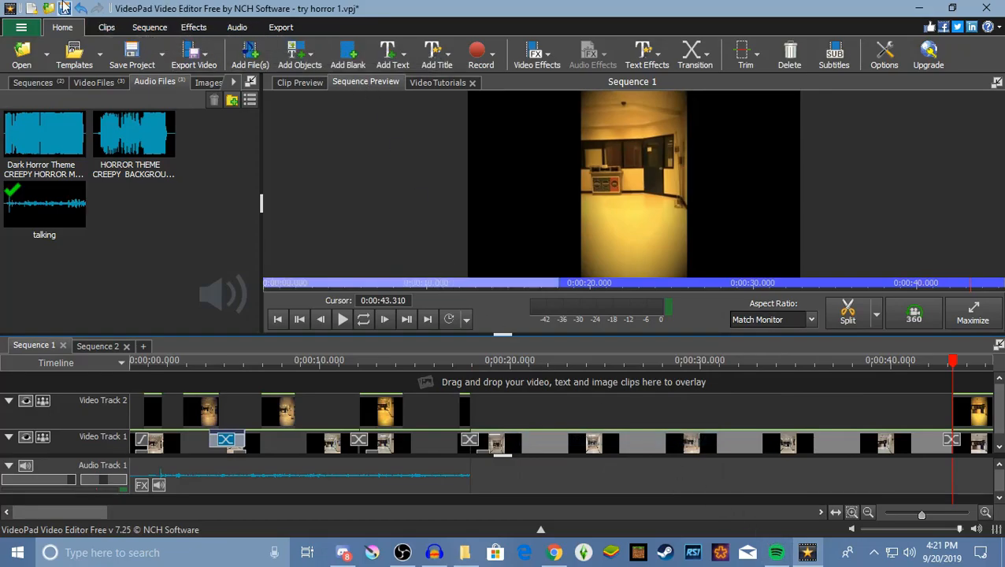
click(80, 8)
- Copy the talking clip on Audio Track 1 and paste it twice with overwrite, at about 17.95 s and 35.9 s
click(416, 465)
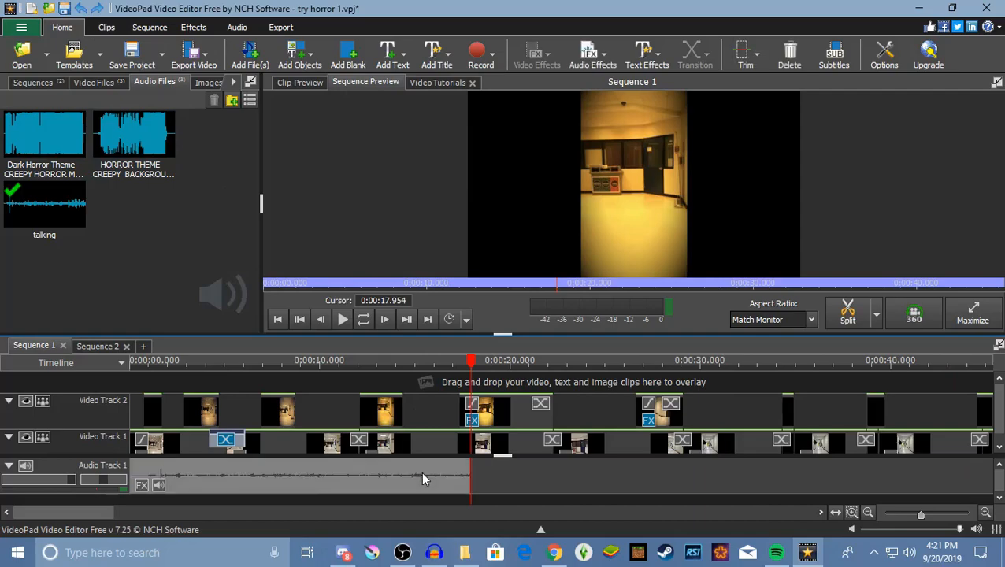
right_click(420, 471)
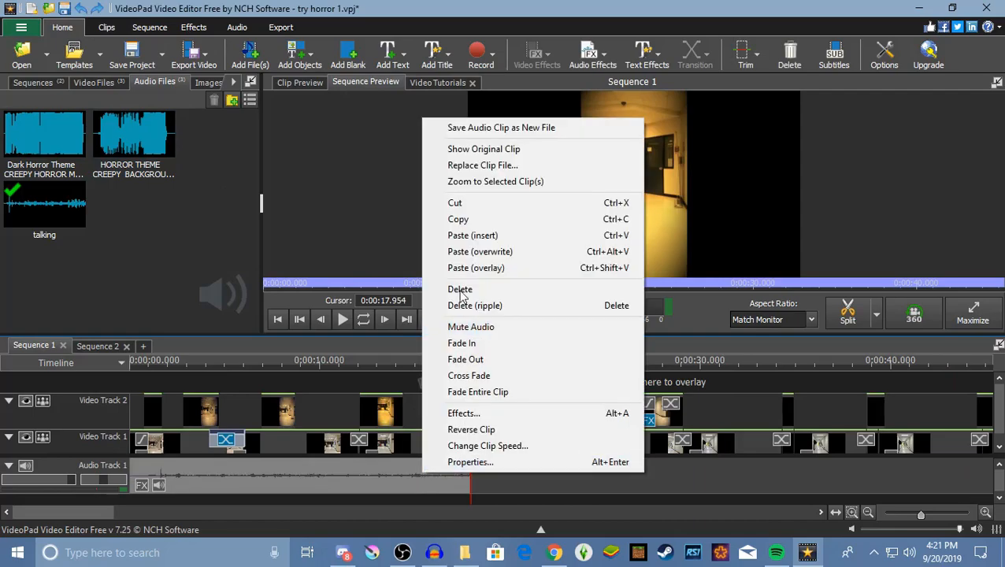
click(460, 219)
right_click(484, 475)
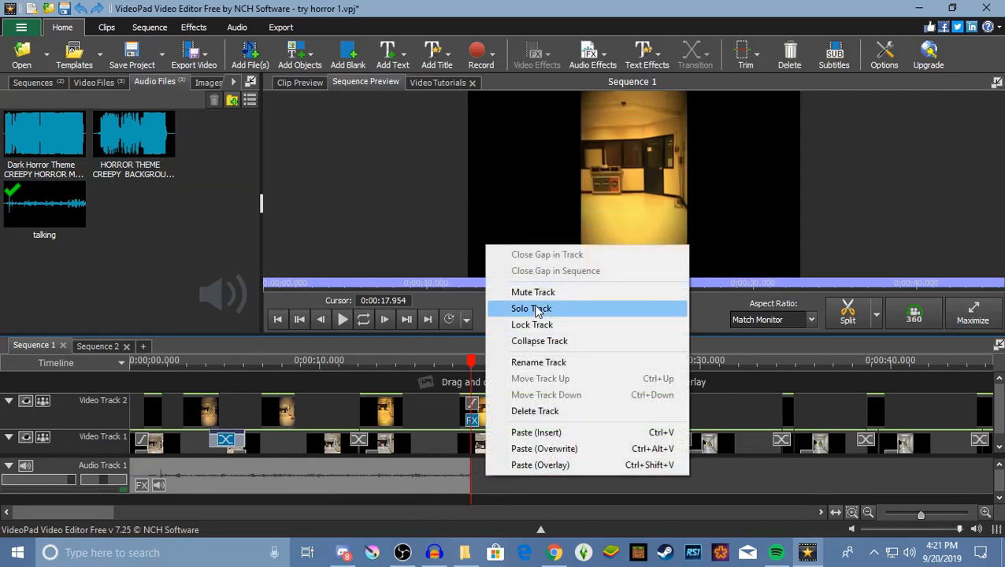
click(566, 448)
right_click(822, 484)
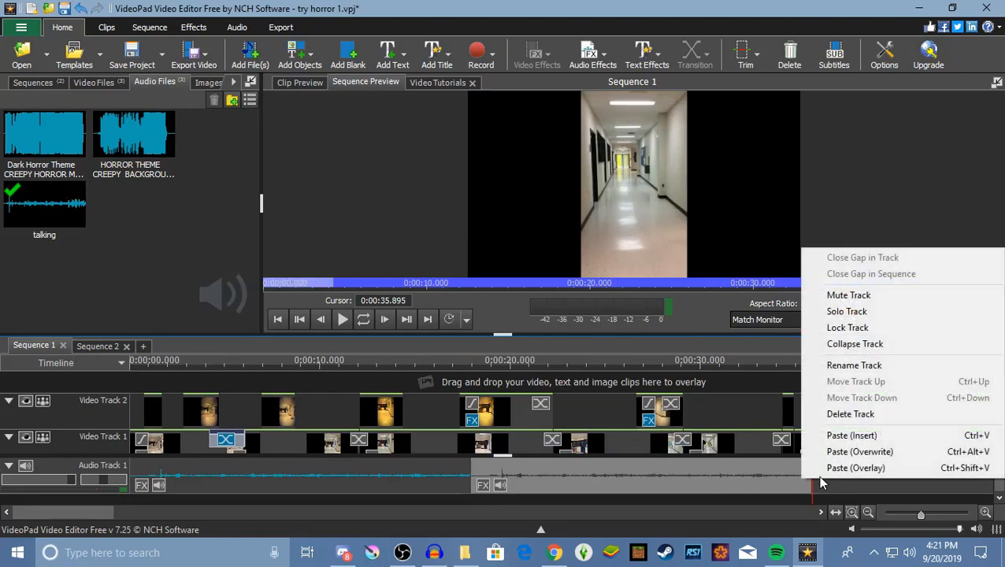
click(816, 450)
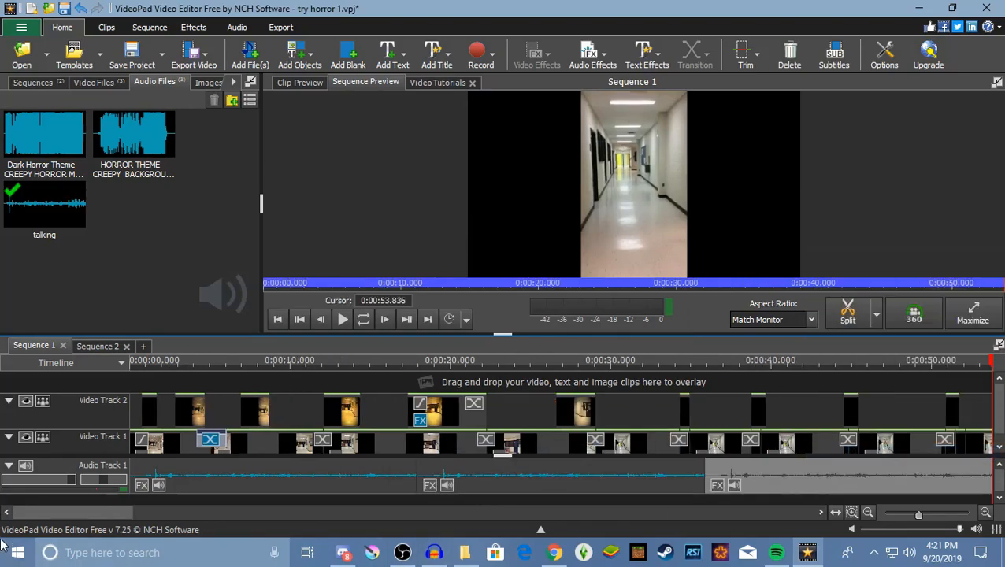
- Extend the first talking clip's end to about 25.4 s and adjust the last clip's end to about 1:02, just past the video's end
drag(45, 510, 80, 510)
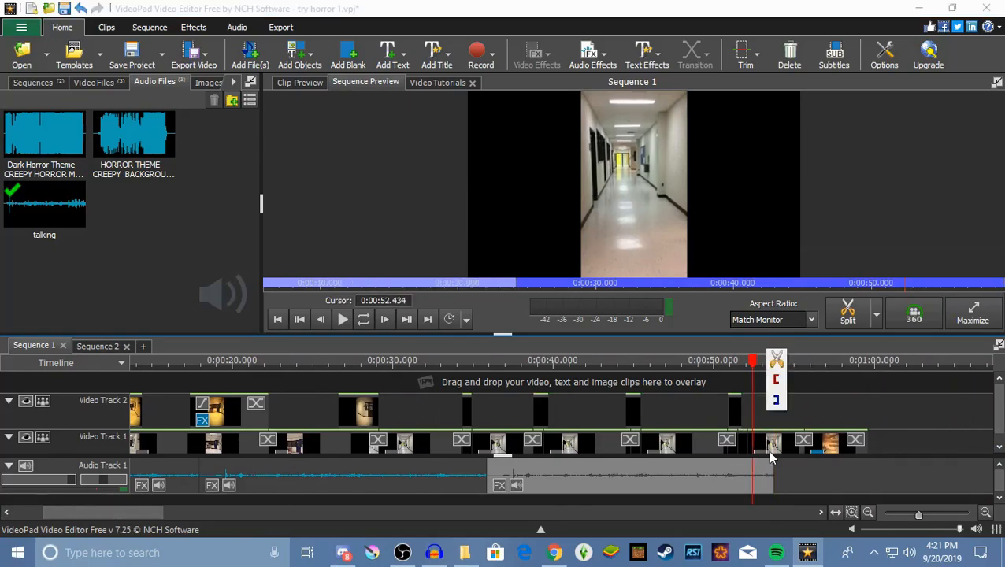
drag(774, 477, 866, 479)
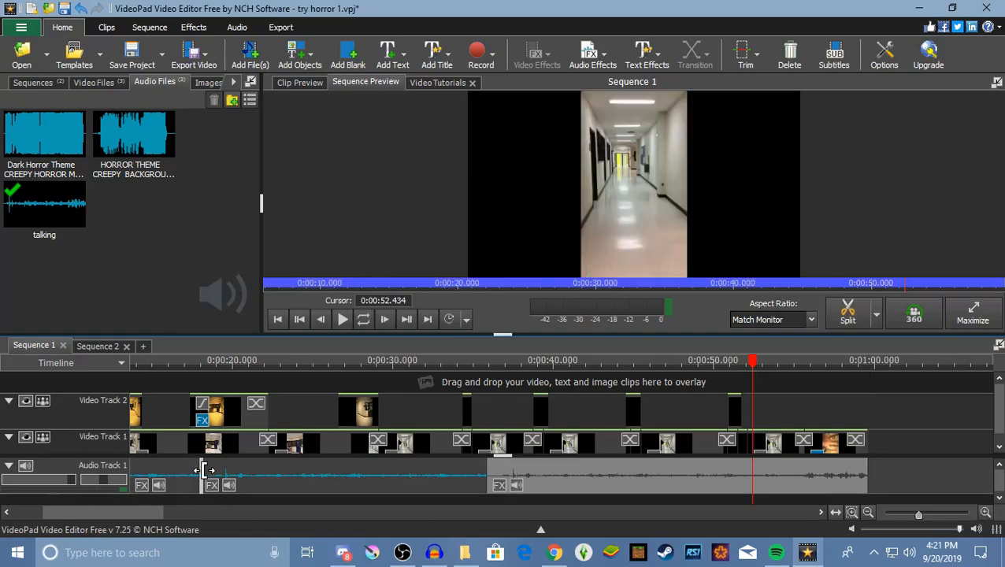
drag(197, 473, 323, 470)
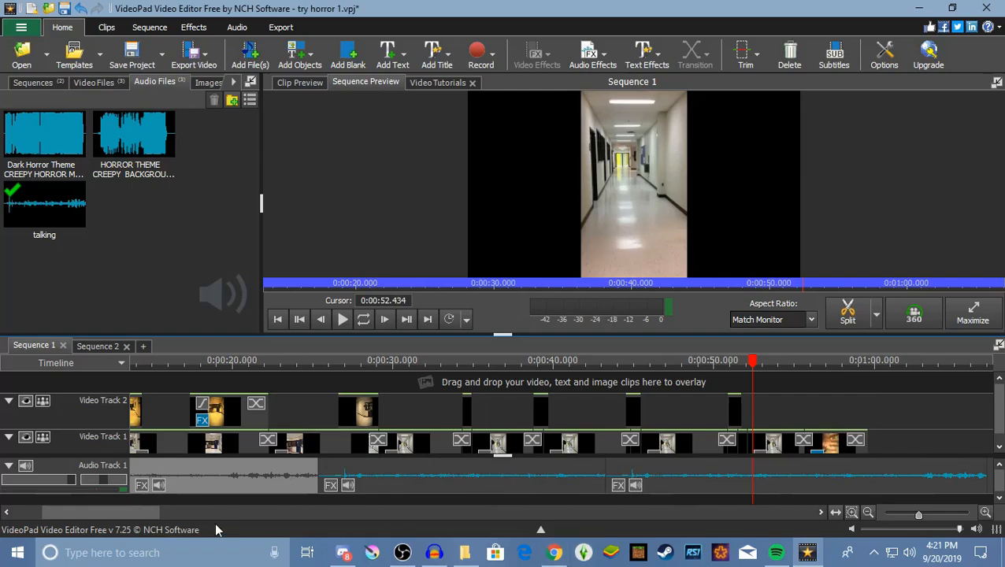
drag(131, 510, 162, 518)
drag(413, 465, 567, 482)
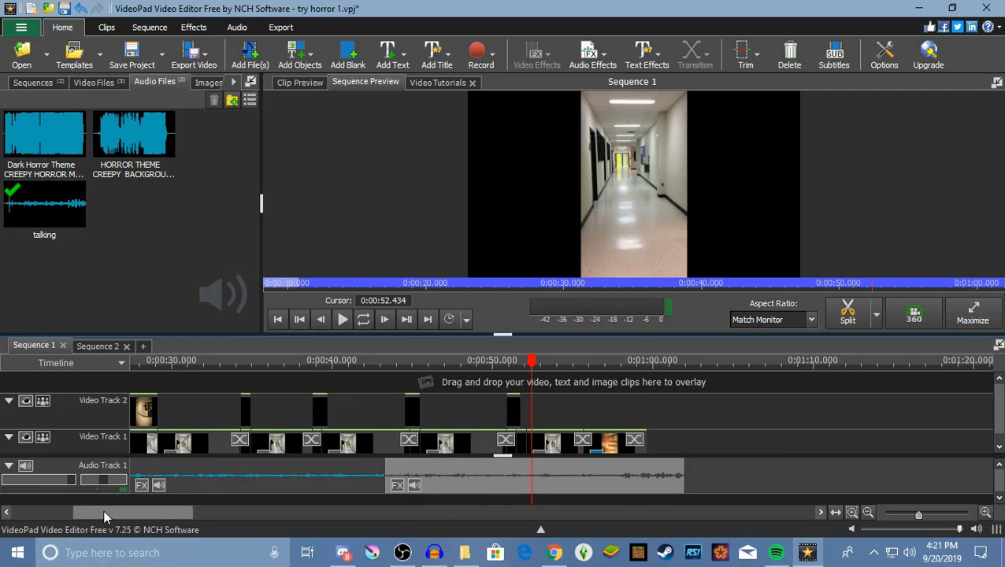
- Look at Sequence 2, and play Sequence 1 from the start to about 27.5 s to check the talking audio
drag(105, 516, 35, 516)
click(133, 379)
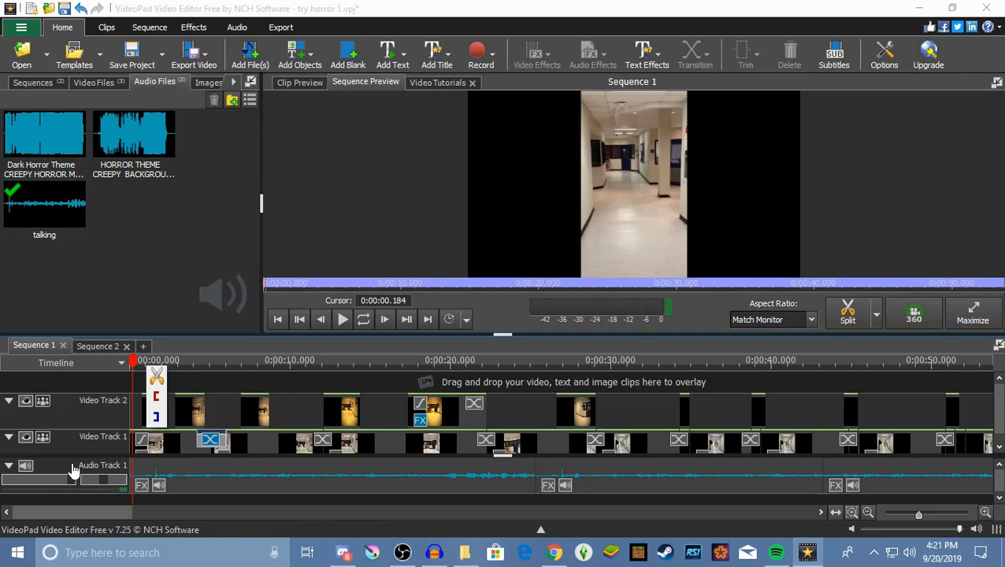
click(90, 347)
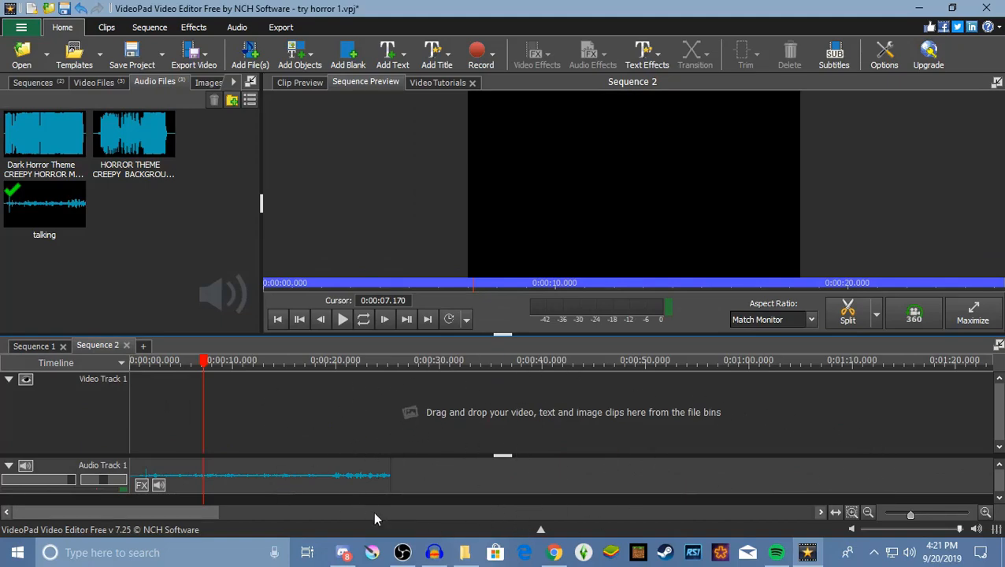
click(34, 347)
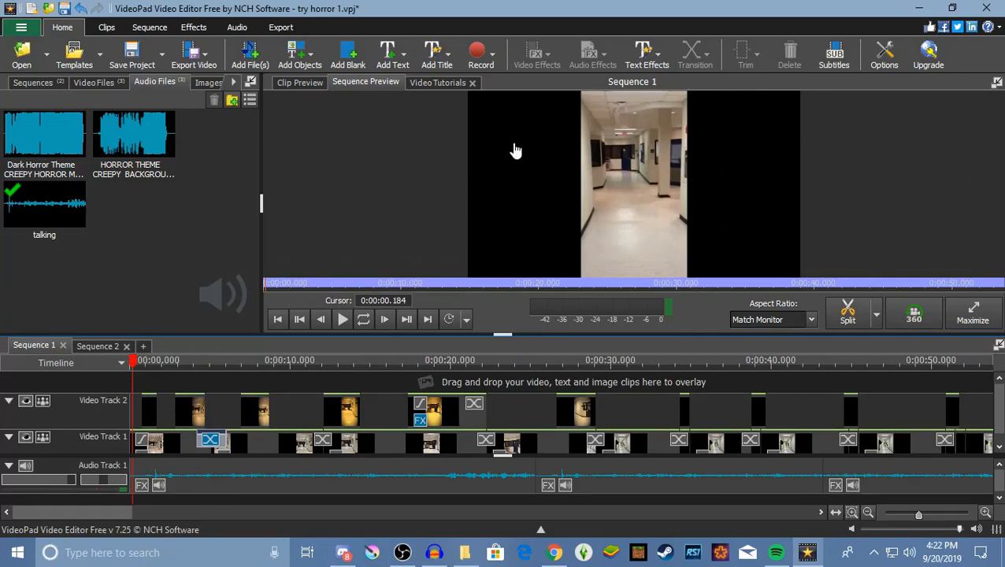
click(343, 319)
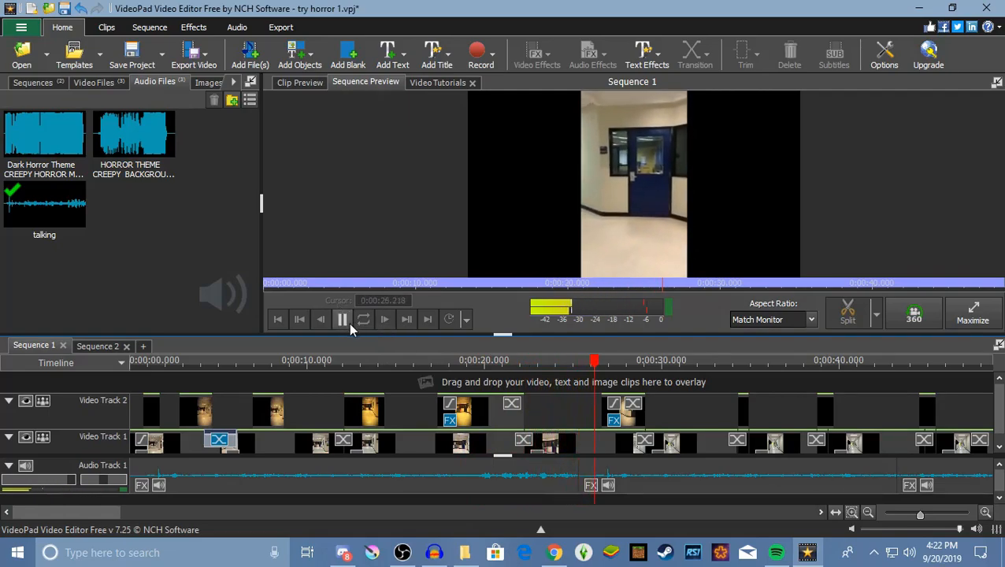
click(343, 319)
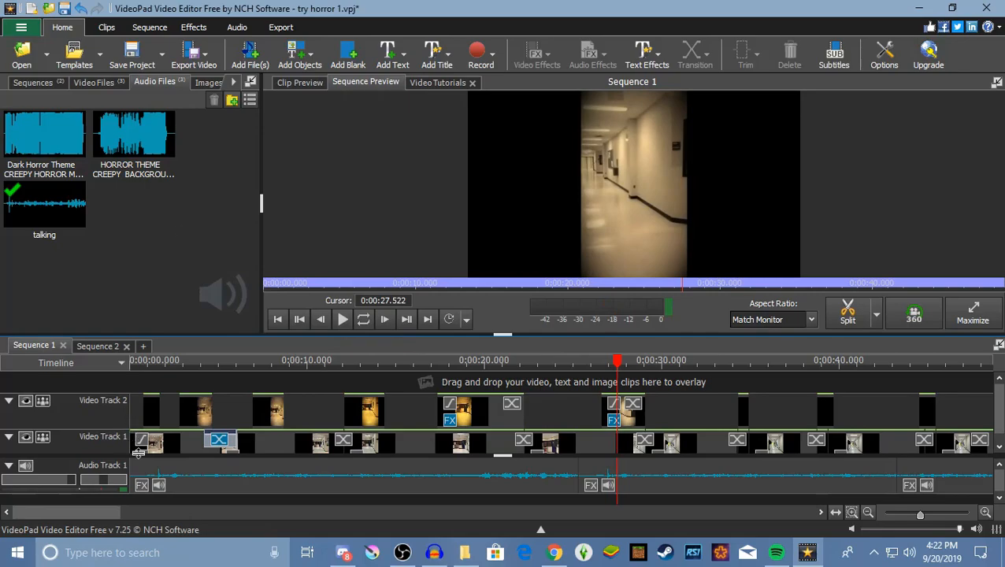
- Lower the clip volume of all three talking clips on Audio Track 1 to about a fifth of the slider range
click(159, 486)
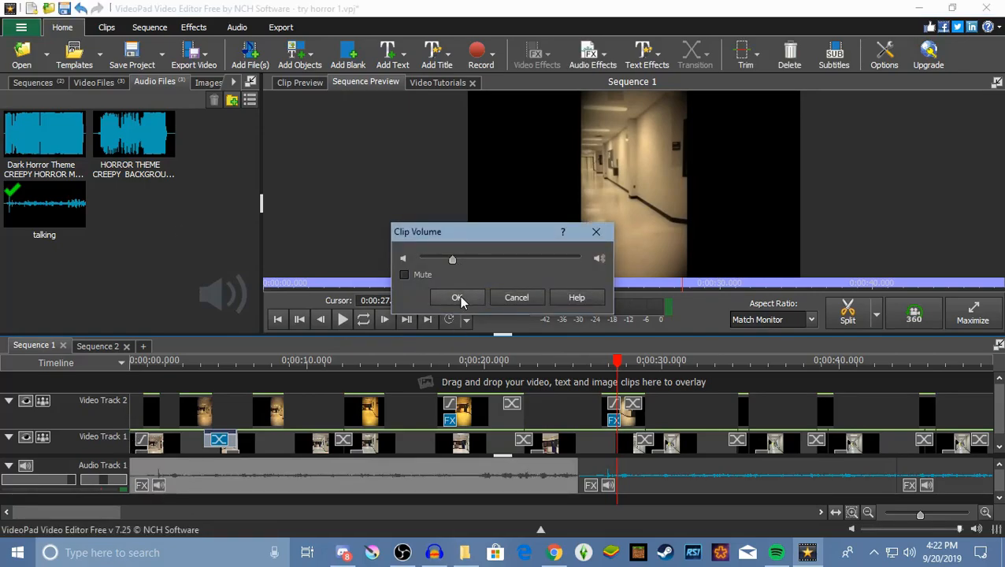
click(457, 297)
click(605, 487)
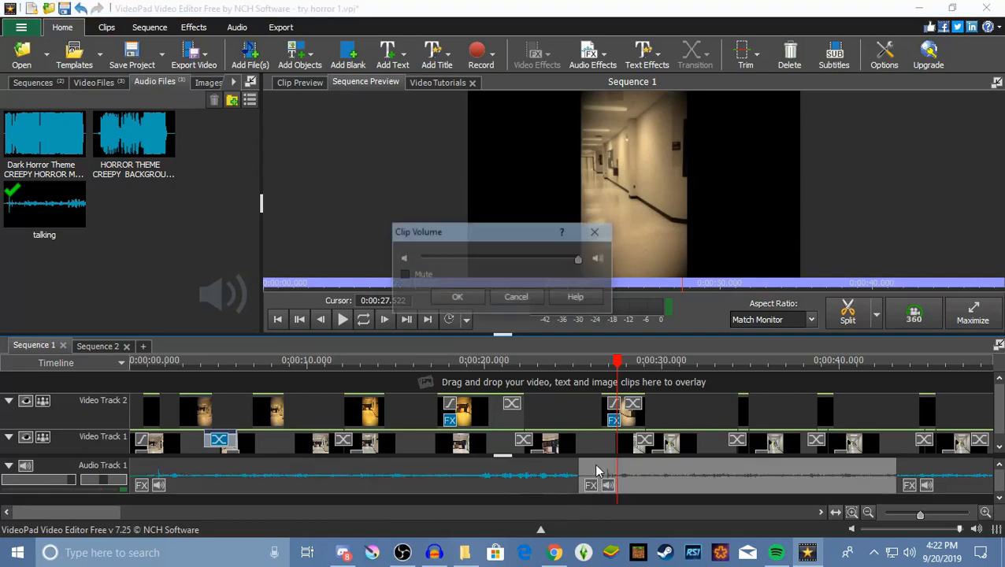
drag(508, 259, 459, 259)
click(458, 297)
drag(108, 508, 148, 526)
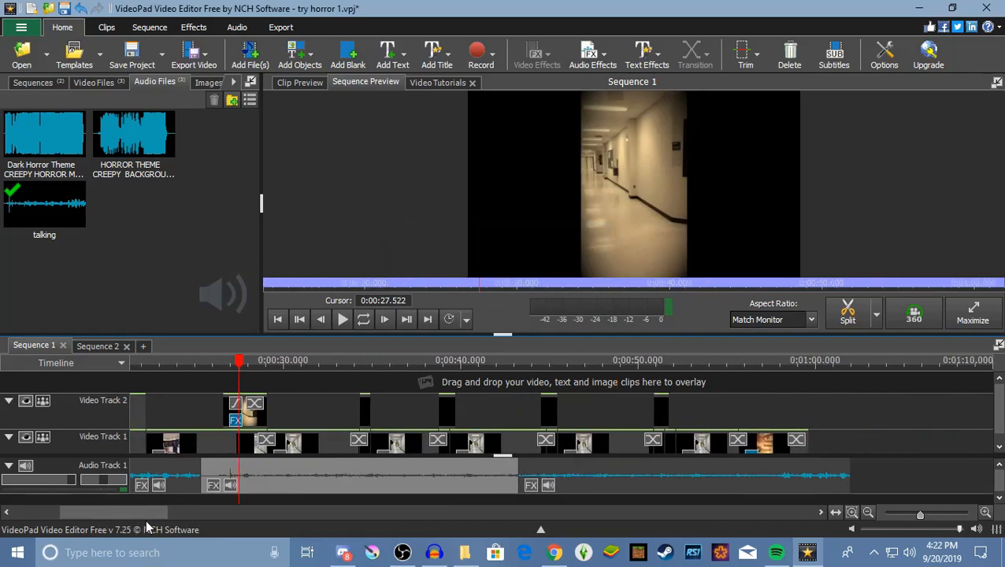
click(548, 485)
click(473, 259)
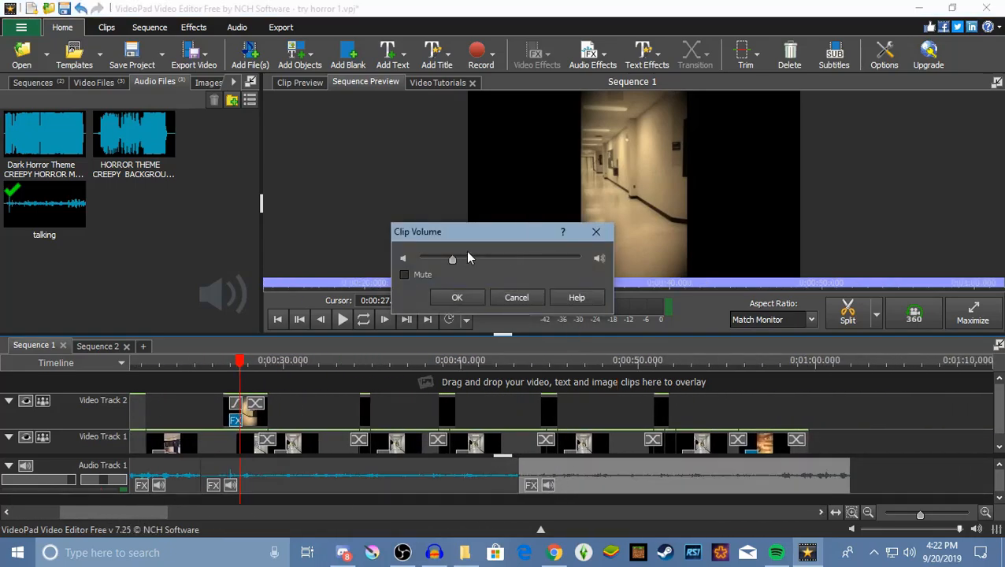
click(458, 297)
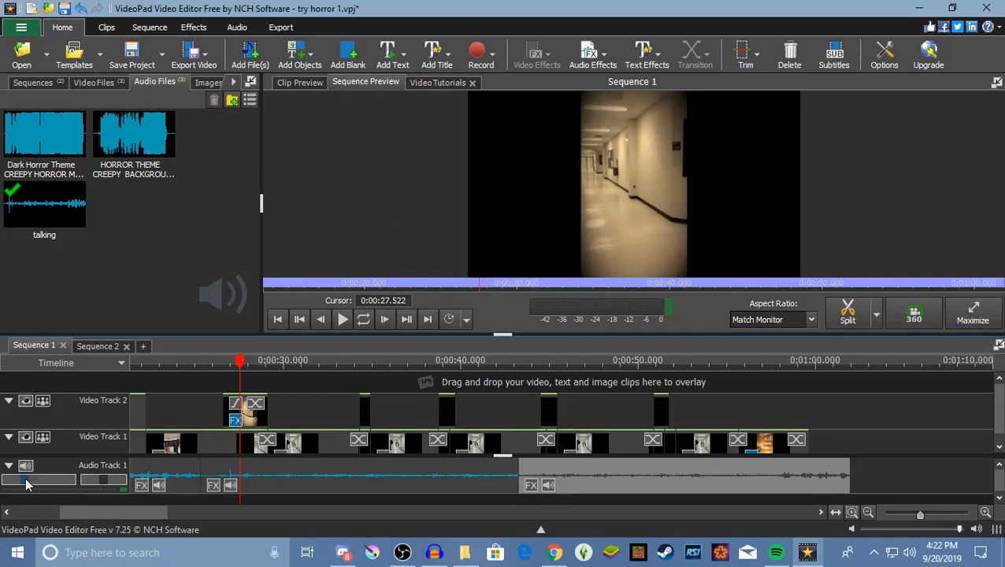
- Play Sequence 1 from the start and set Audio Track 1's volume slightly above the middle of its range during playback
drag(134, 510, 2, 513)
drag(634, 361, 158, 404)
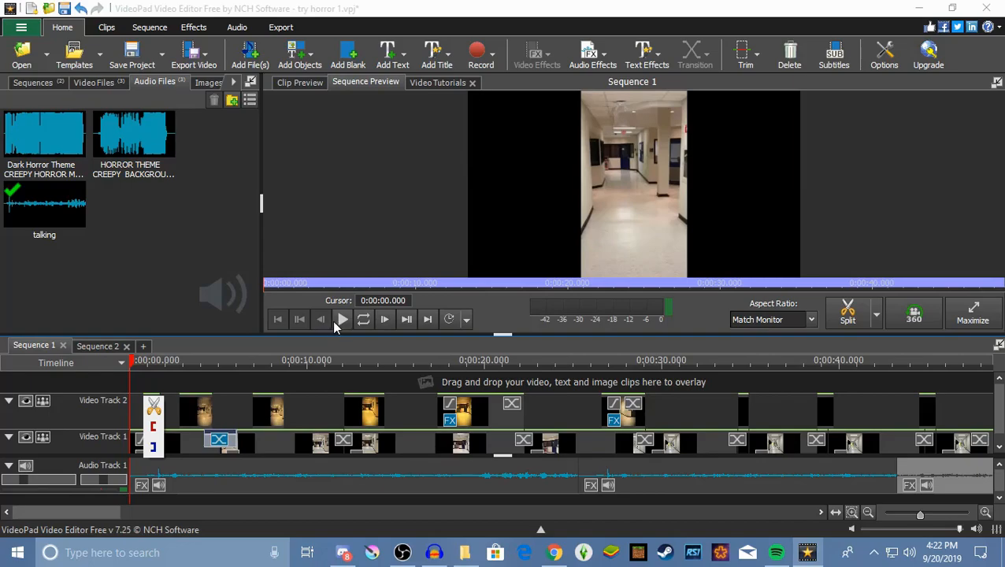
click(342, 319)
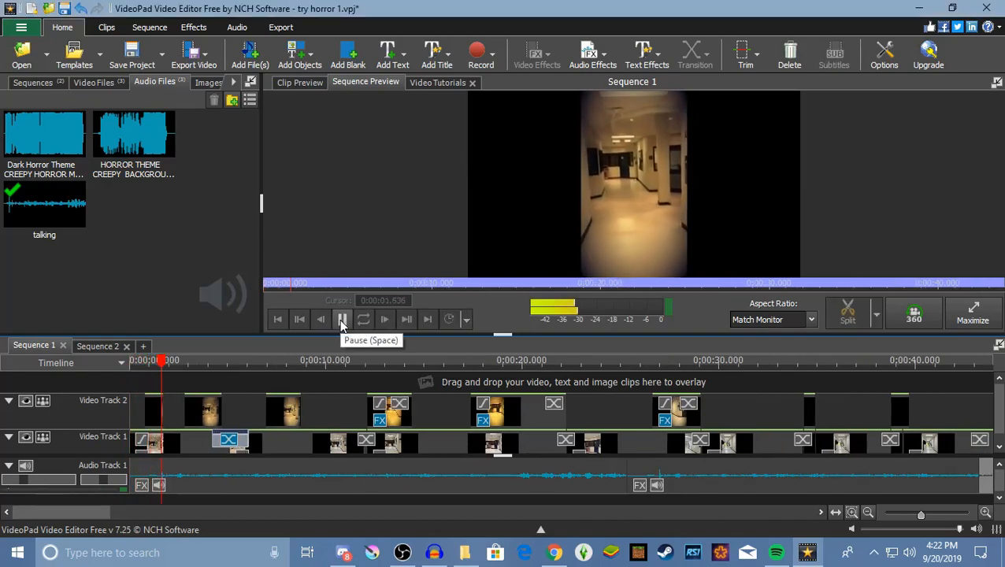
mouse_move(26, 480)
mouse_down()
mouse_move(39, 482)
mouse_move(27, 482)
mouse_up()
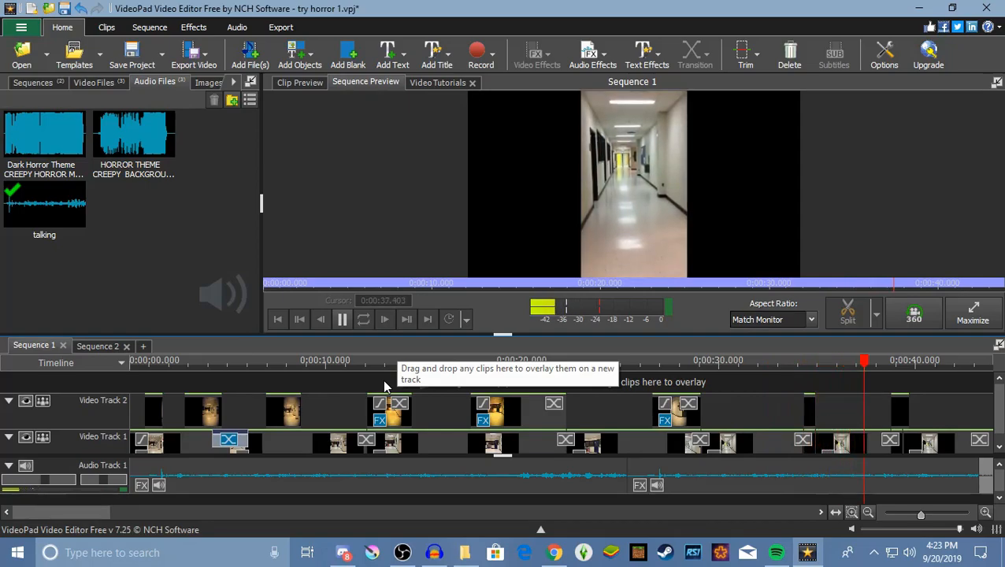
- Stop the sequence playback and listen to the Dark Horror Theme and HORROR THEME CREEPY BACKGROUND audio files
click(344, 315)
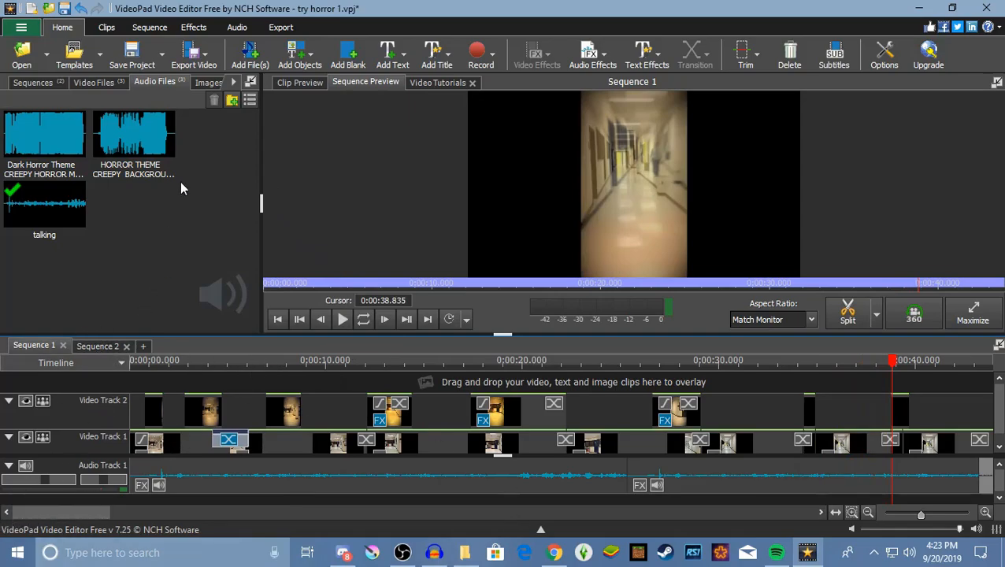
click(39, 138)
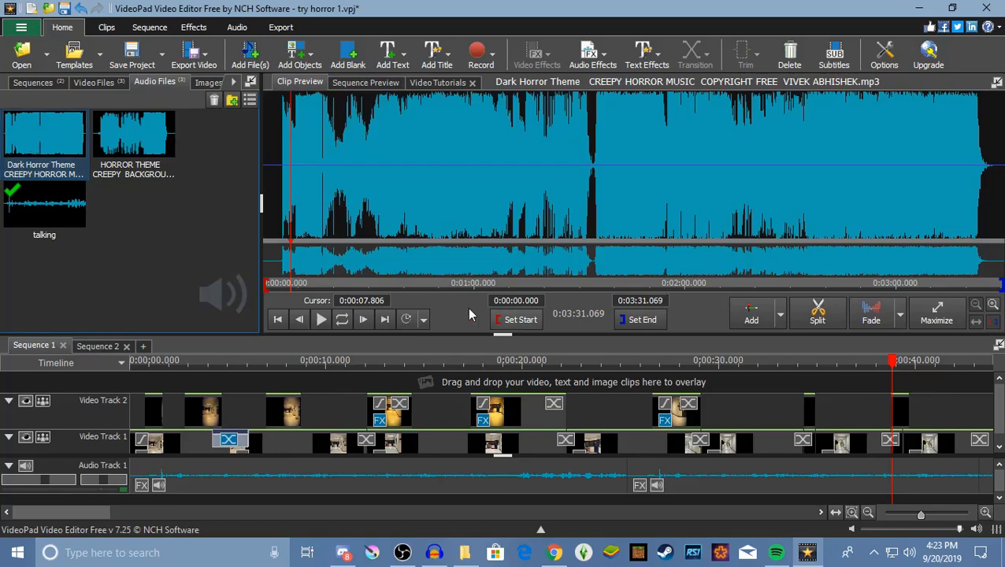
click(321, 320)
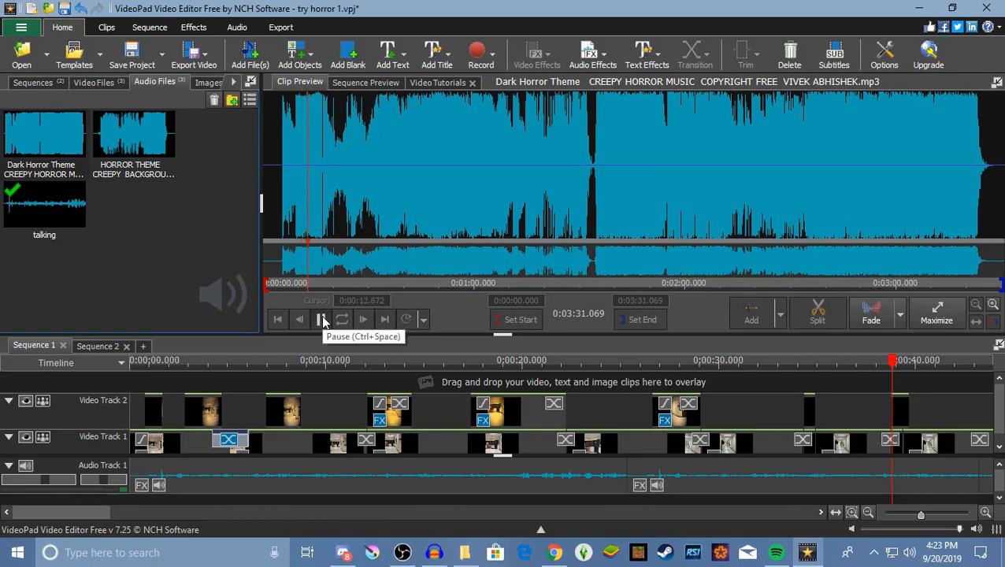
click(133, 138)
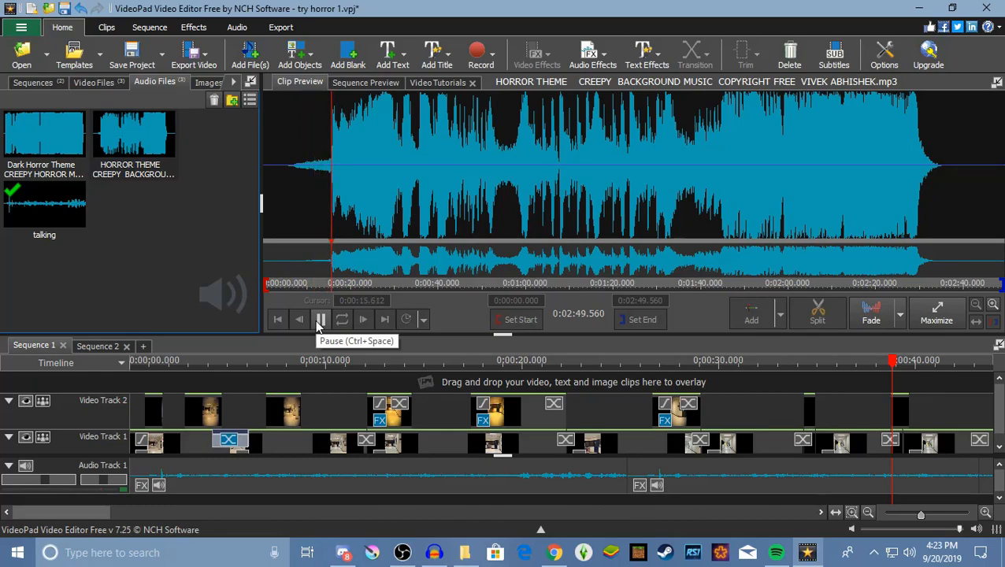
click(320, 319)
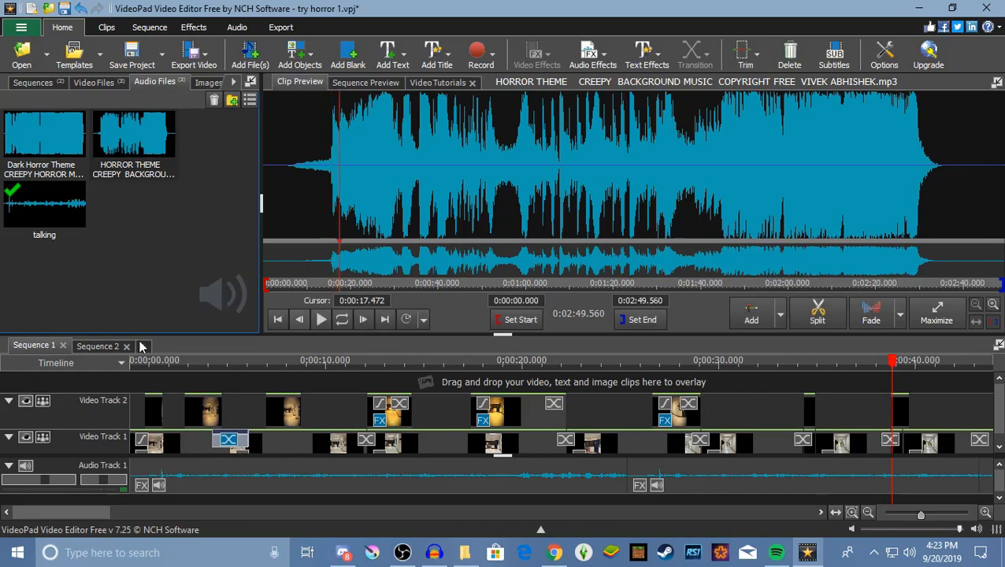
- Place the HORROR THEME CREEPY BACKGROUND music after the talking clip on Audio Track 1 of Sequence 2
mouse_move(140, 178)
click(89, 347)
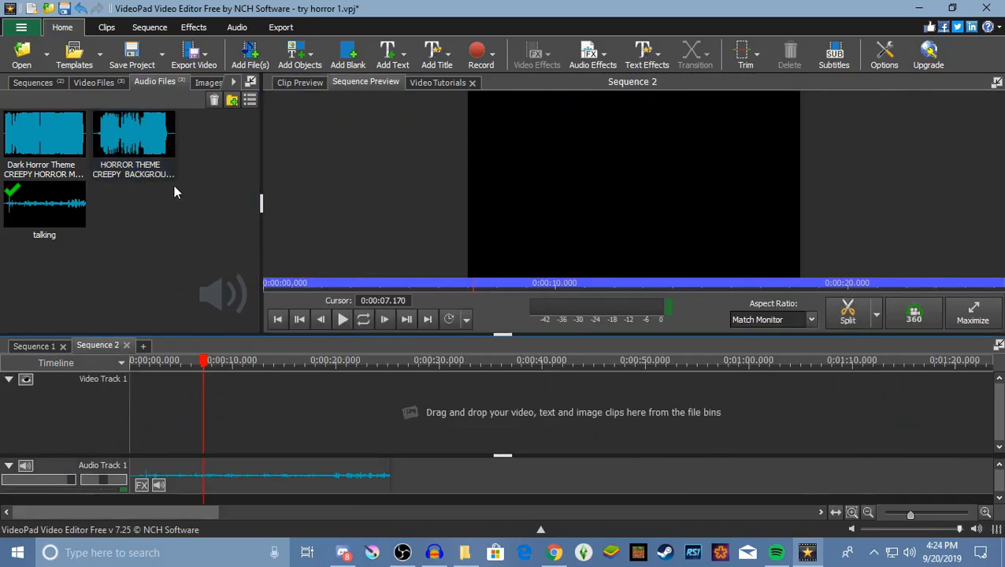
drag(132, 135, 400, 549)
drag(131, 137, 334, 454)
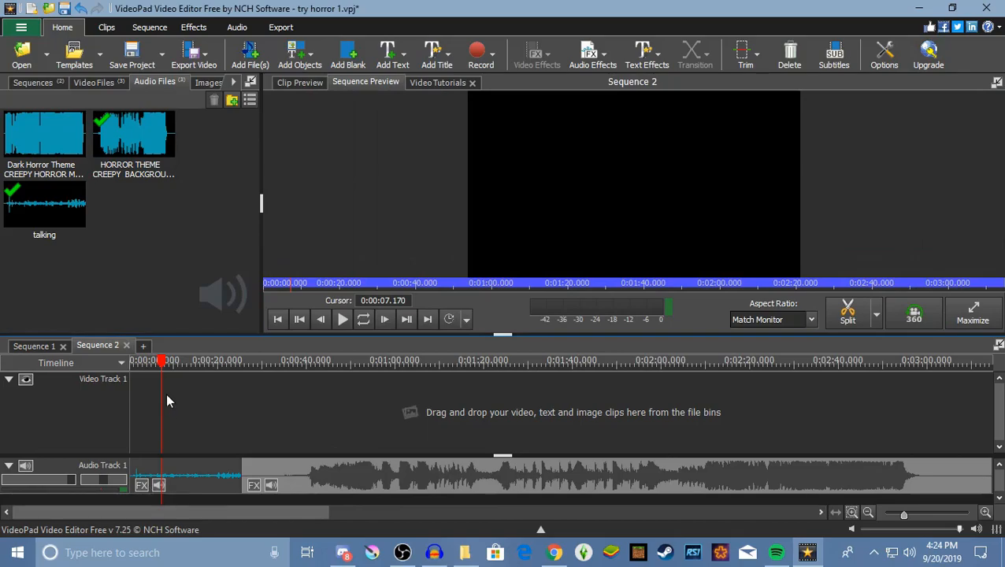
- Listen to the quiet intro of the horror music in Sequence 2 and split the clip at 0:00:33.975
drag(161, 368, 256, 370)
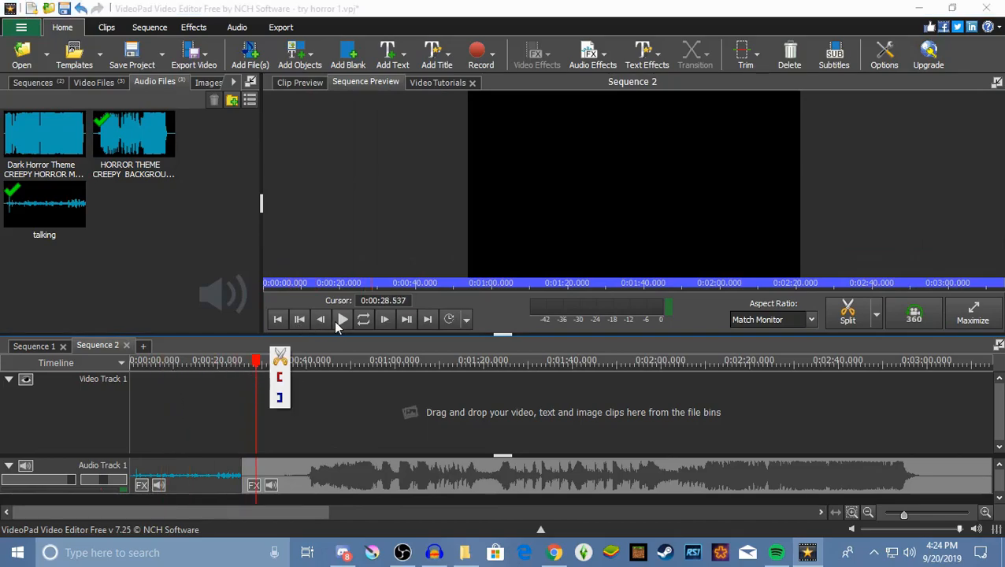
click(335, 319)
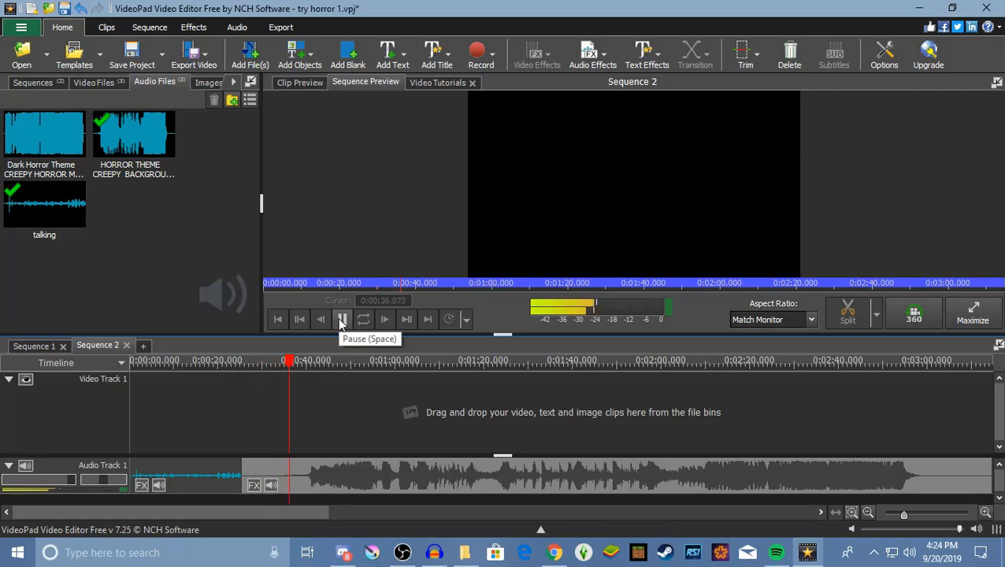
click(342, 320)
drag(291, 361, 269, 360)
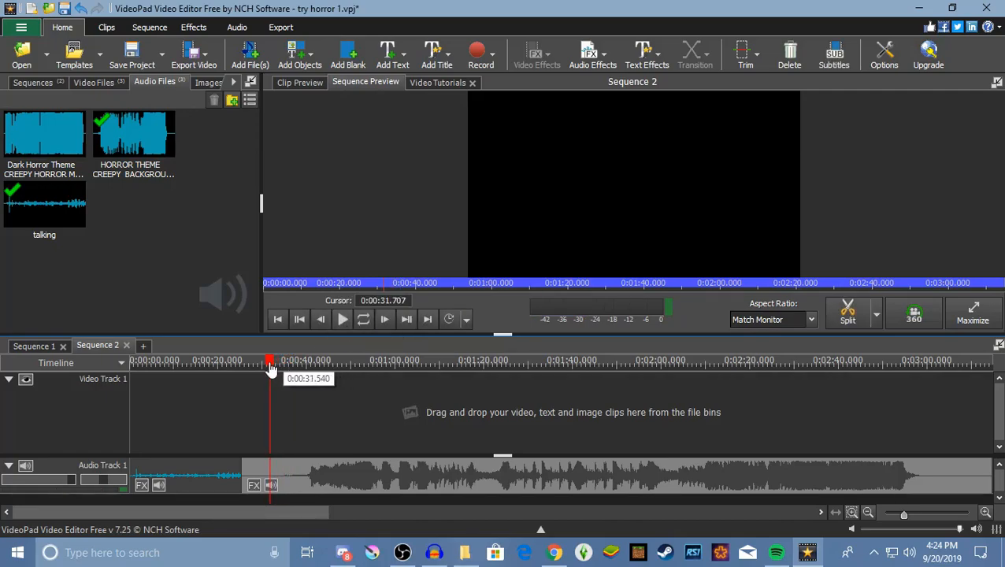
click(342, 320)
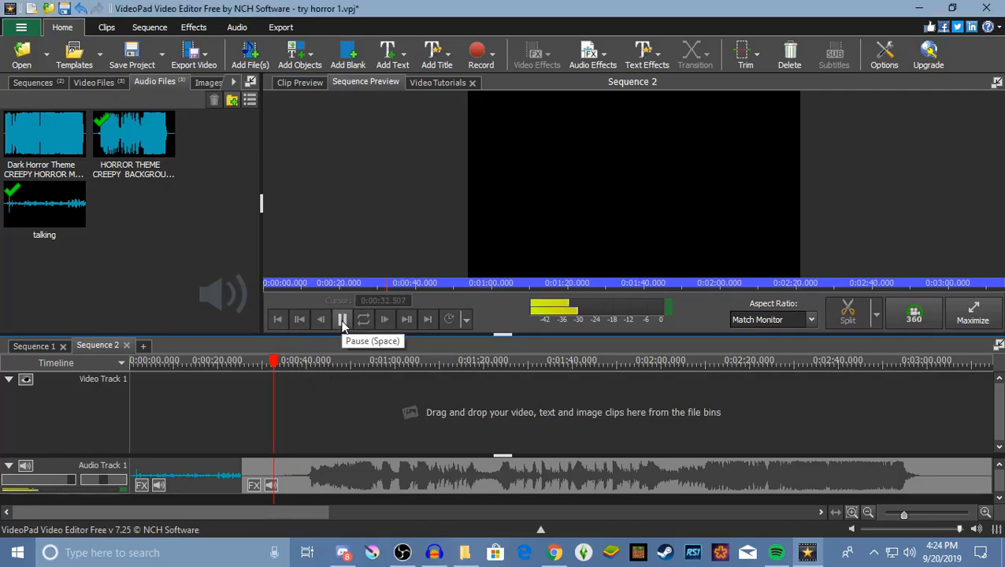
click(341, 320)
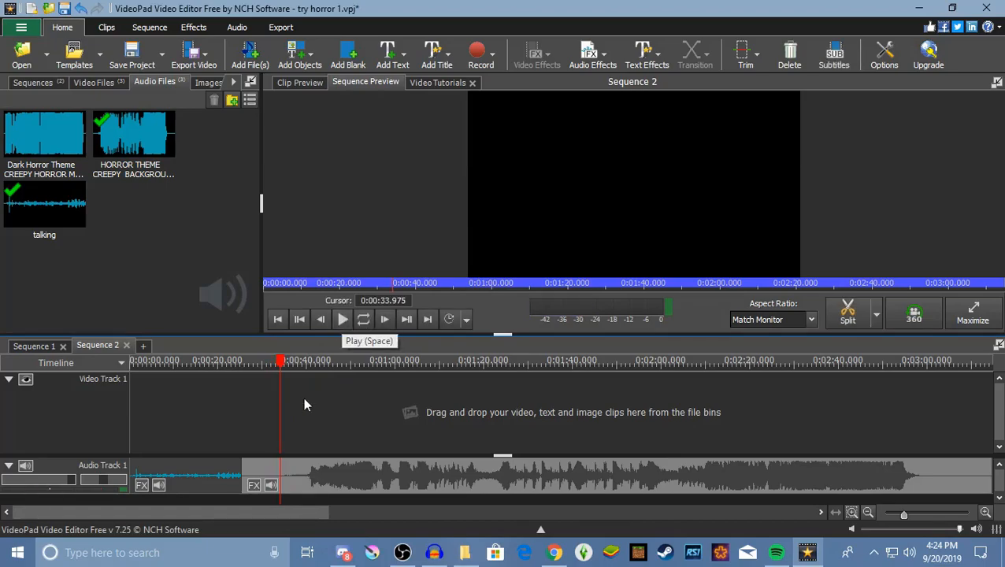
right_click(301, 465)
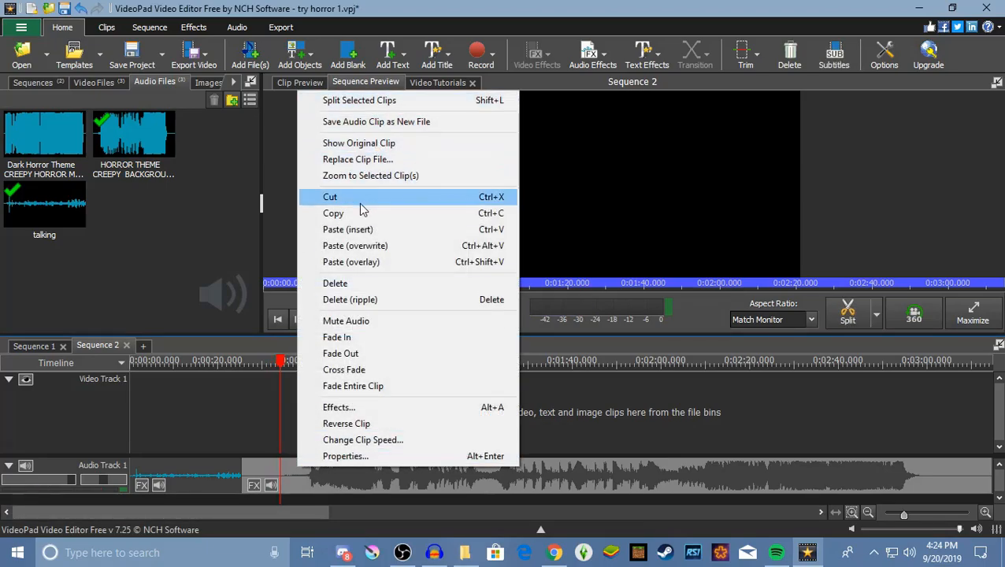
click(357, 102)
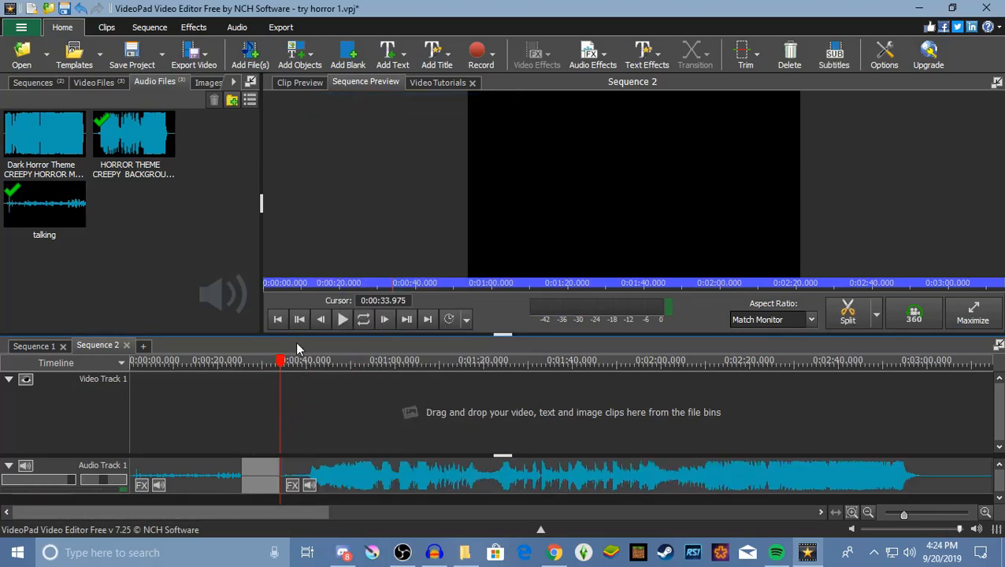
- Play the split-off intro section from its start and save that audio clip as a new file
drag(280, 367, 242, 374)
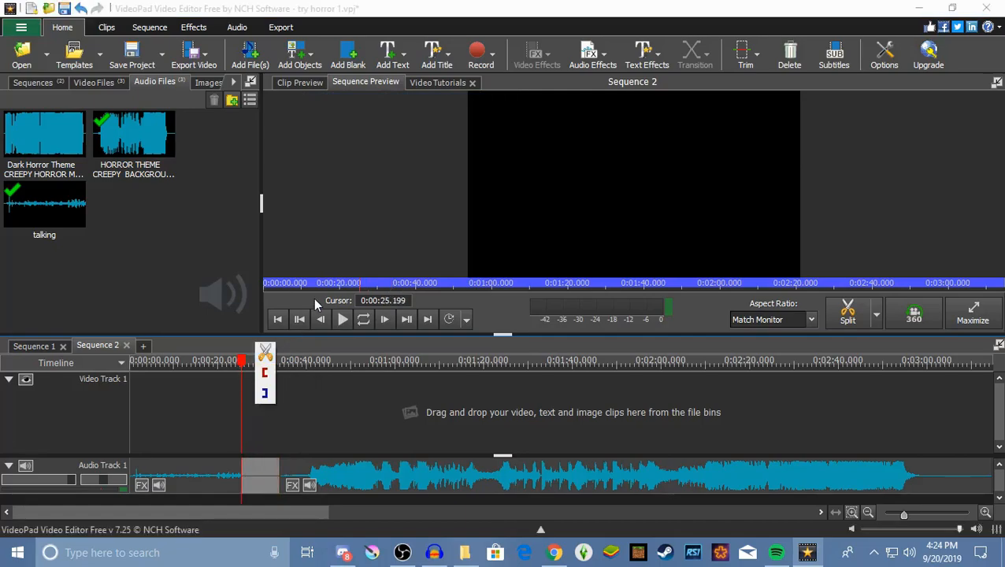
click(344, 319)
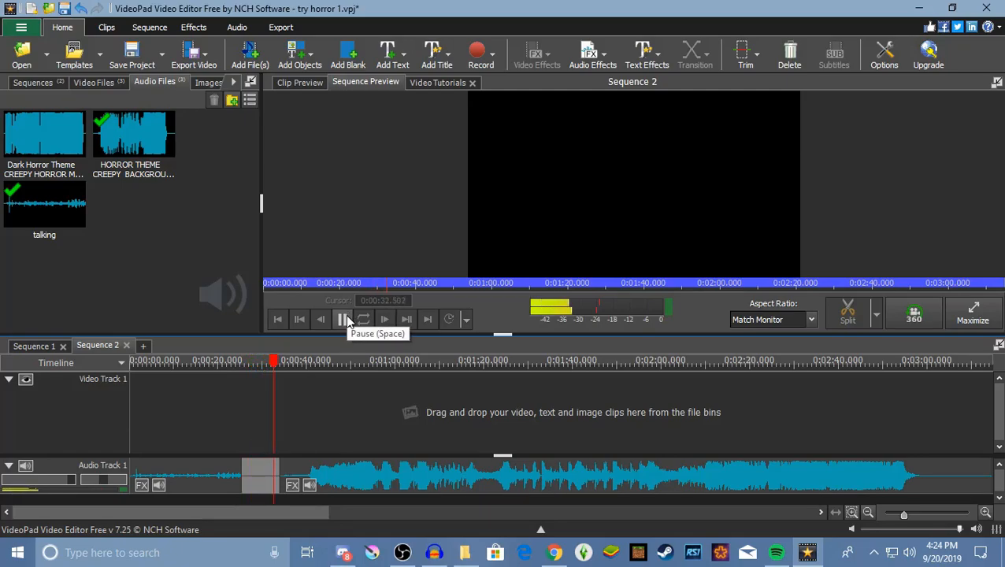
click(344, 319)
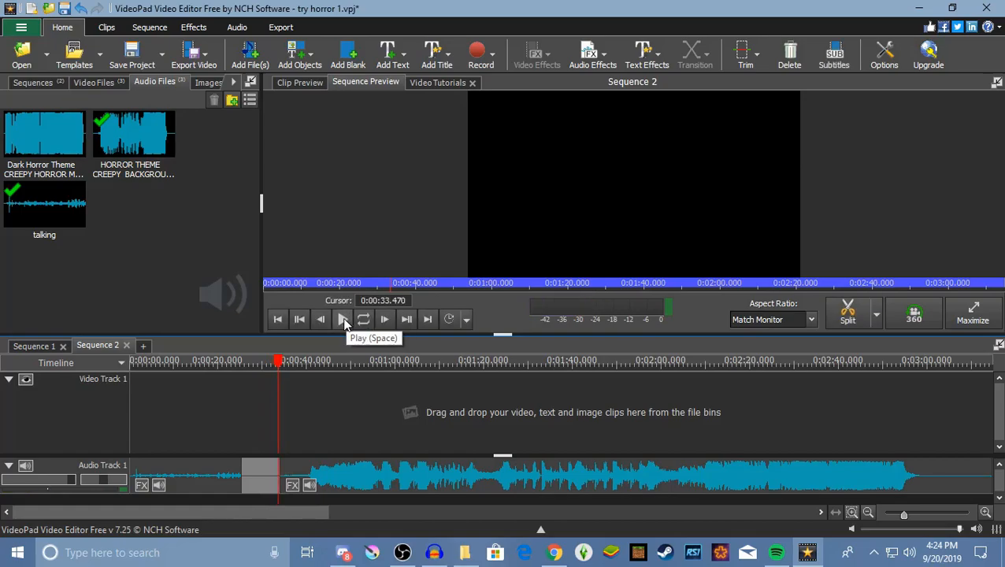
right_click(263, 481)
click(315, 128)
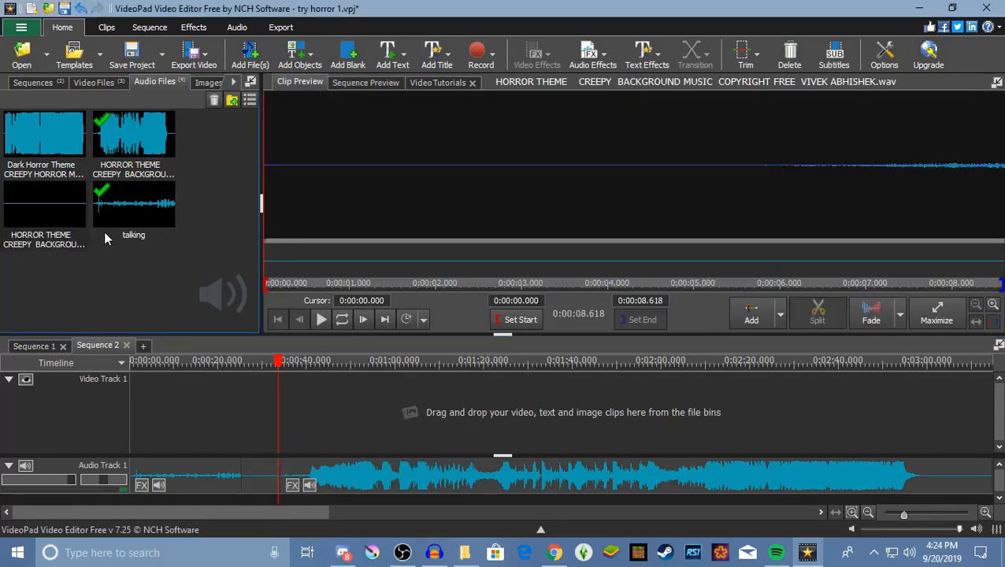
- Rename the newly saved audio clip as background 1
right_click(59, 248)
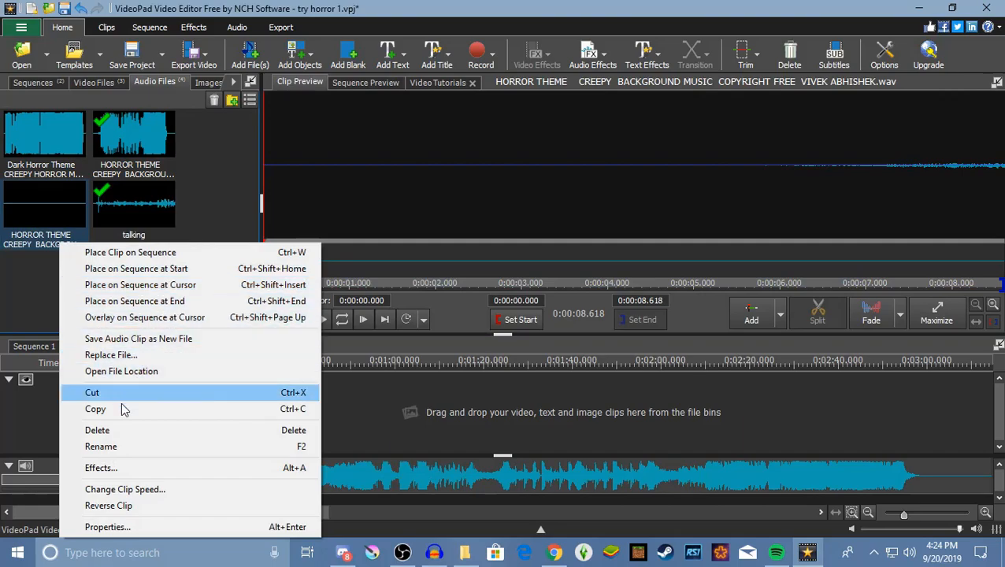
click(128, 446)
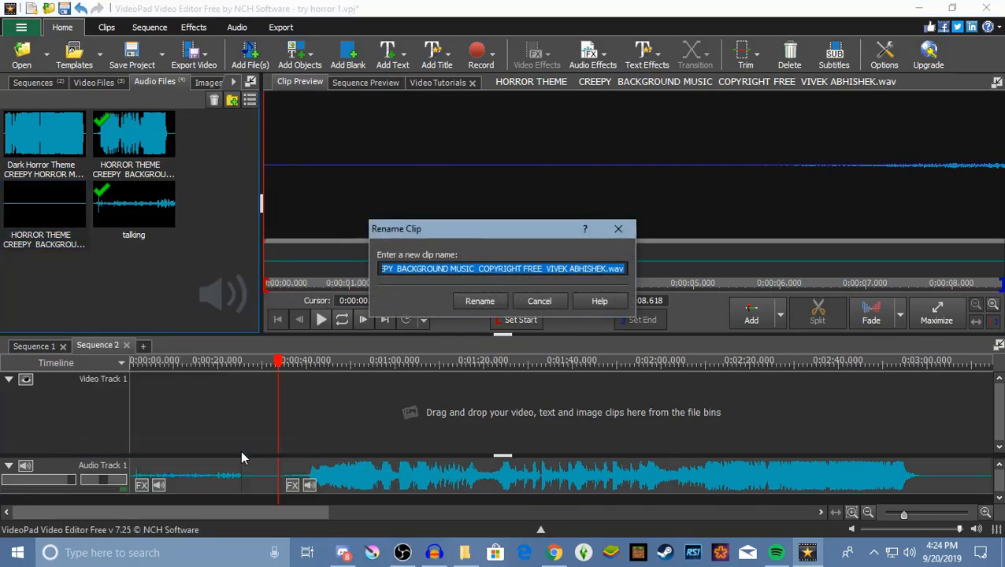
text(bac)
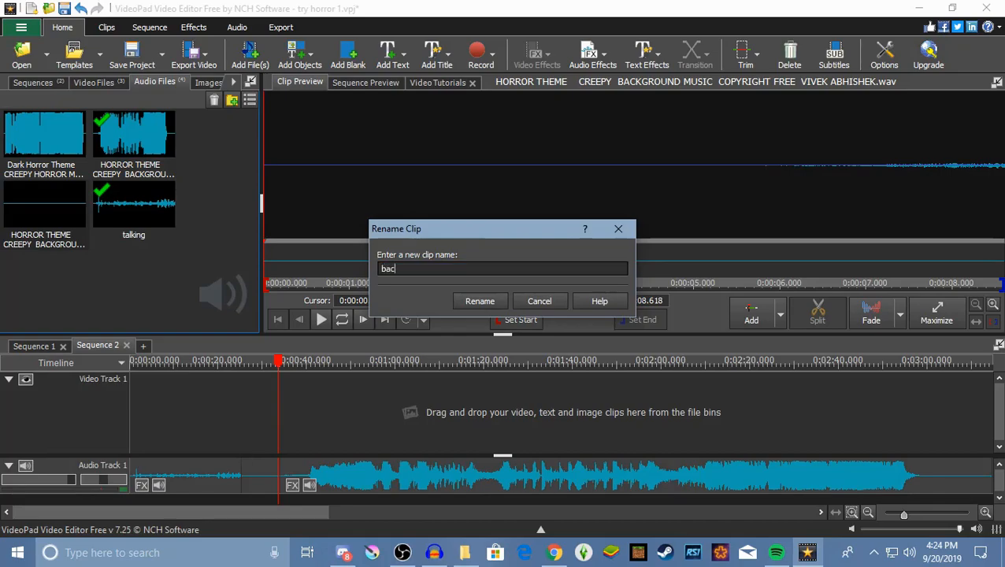
text(kground 1)
click(486, 303)
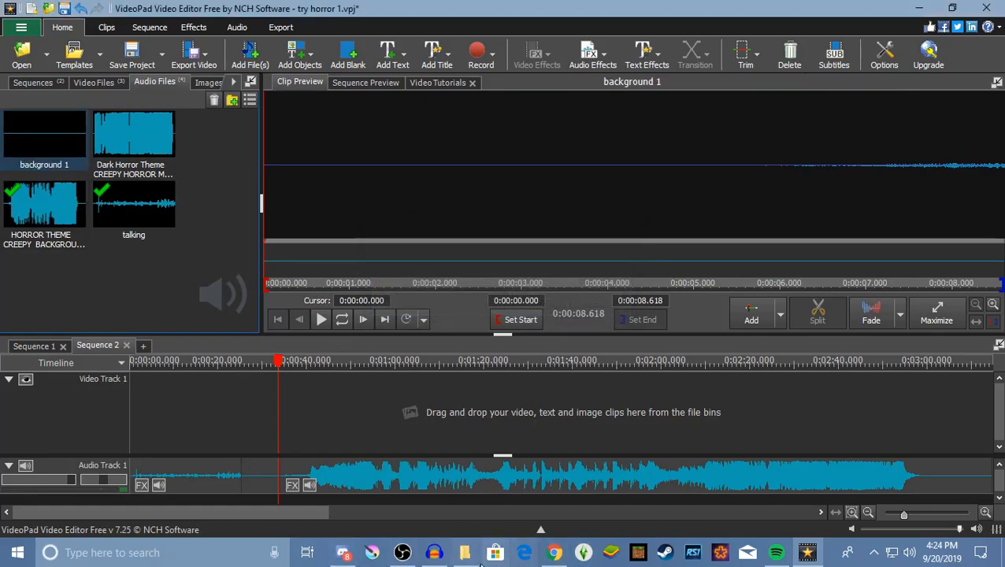
- Play the later part of the short intro section in Sequence 2 and split it at 0:00:30.372
click(277, 370)
mouse_move(278, 370)
mouse_down()
mouse_move(244, 375)
mouse_move(275, 378)
mouse_move(263, 378)
mouse_up()
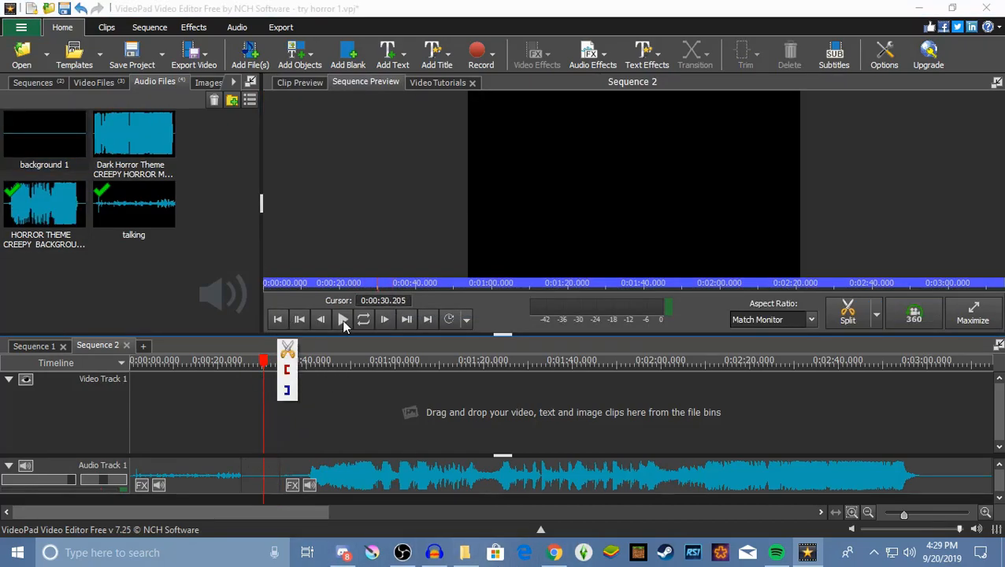
click(343, 322)
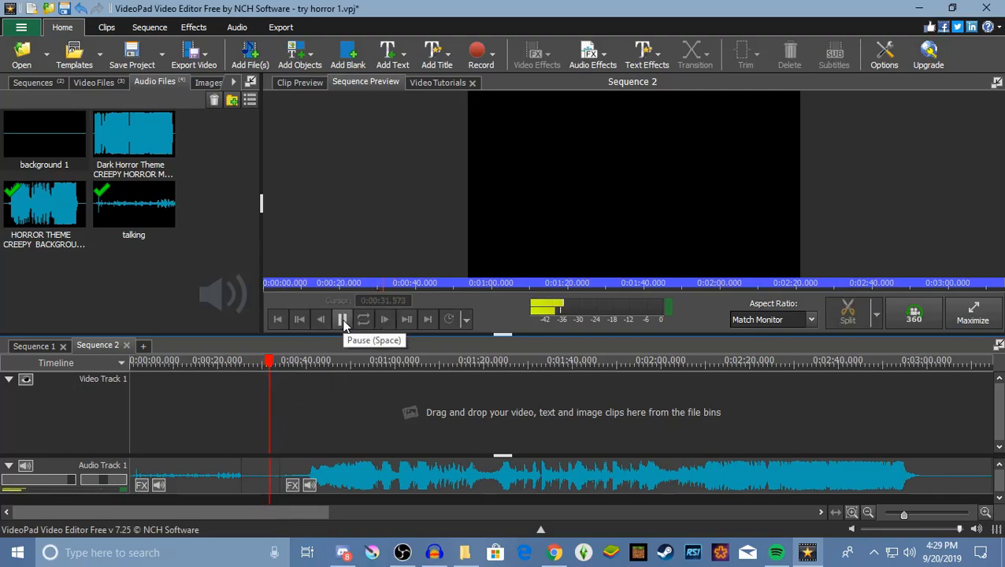
click(343, 321)
drag(276, 367, 264, 375)
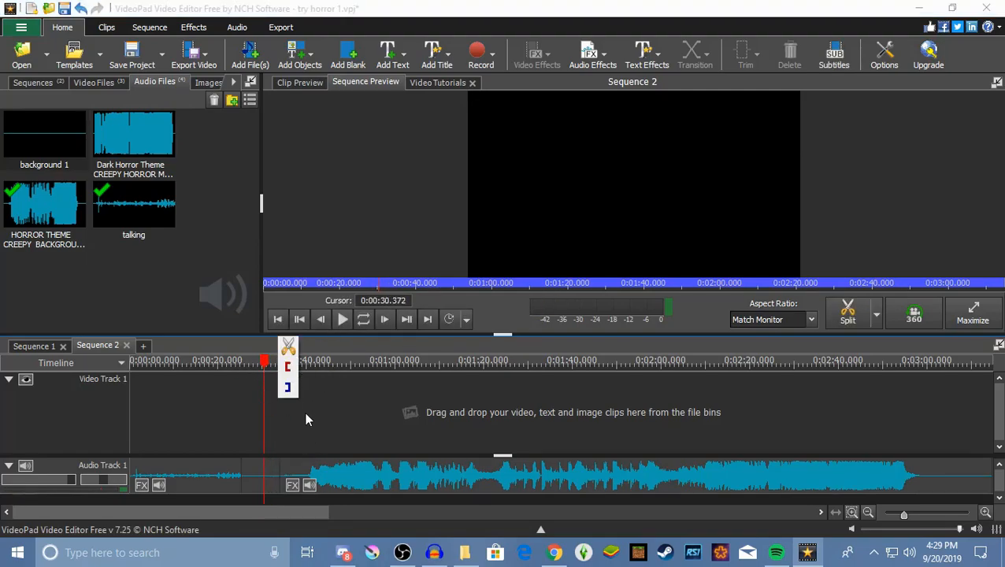
click(288, 348)
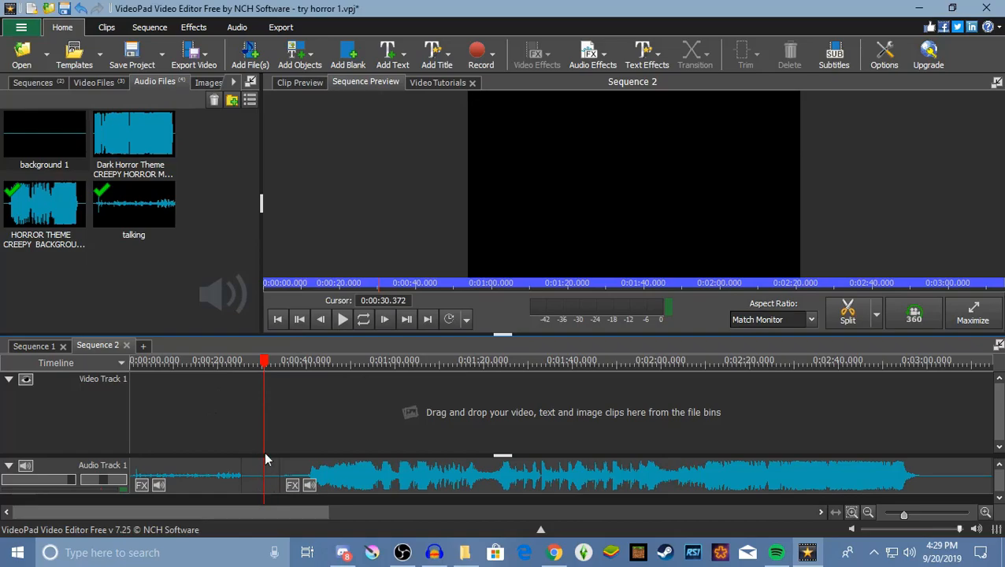
- Listen to the intro piece after the new split, then move the playhead on to 0:00:51.566
mouse_move(267, 364)
mouse_down()
mouse_move(256, 366)
mouse_move(267, 367)
mouse_up()
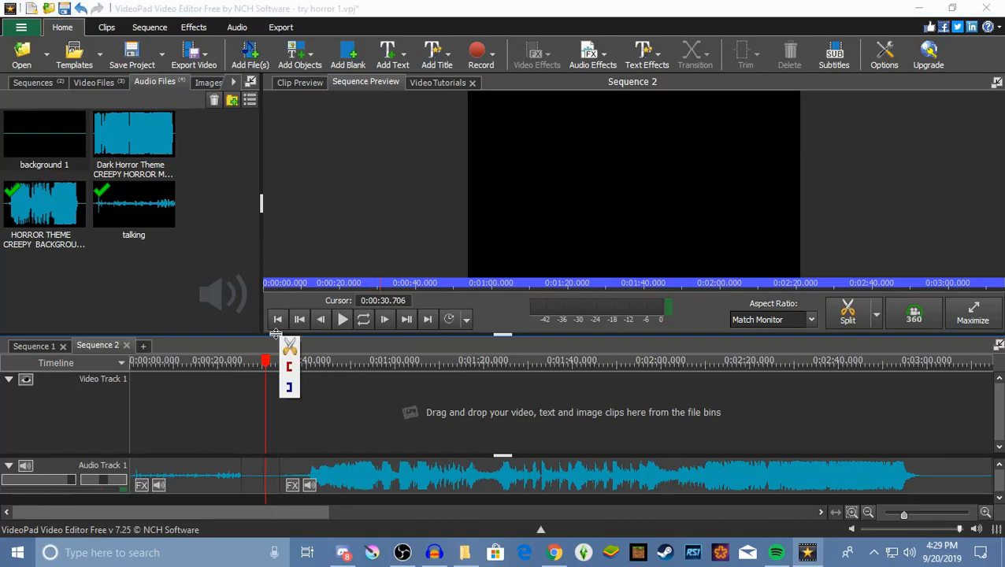
click(342, 319)
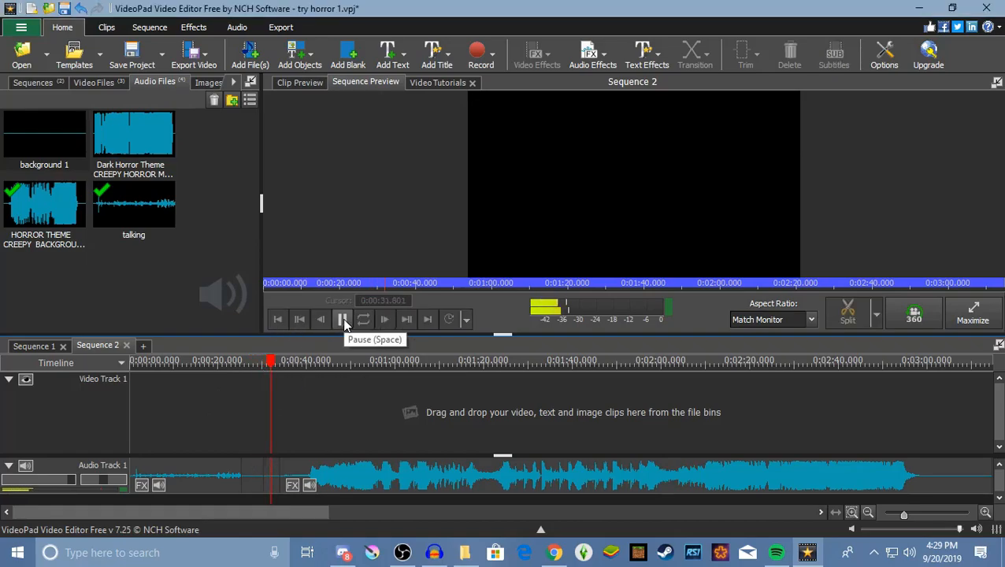
click(343, 319)
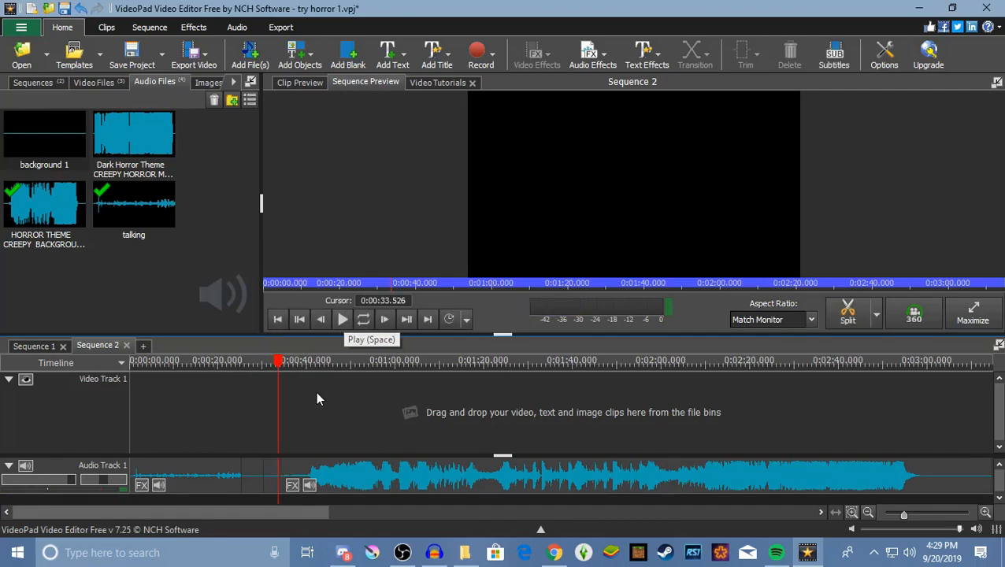
drag(237, 485, 262, 473)
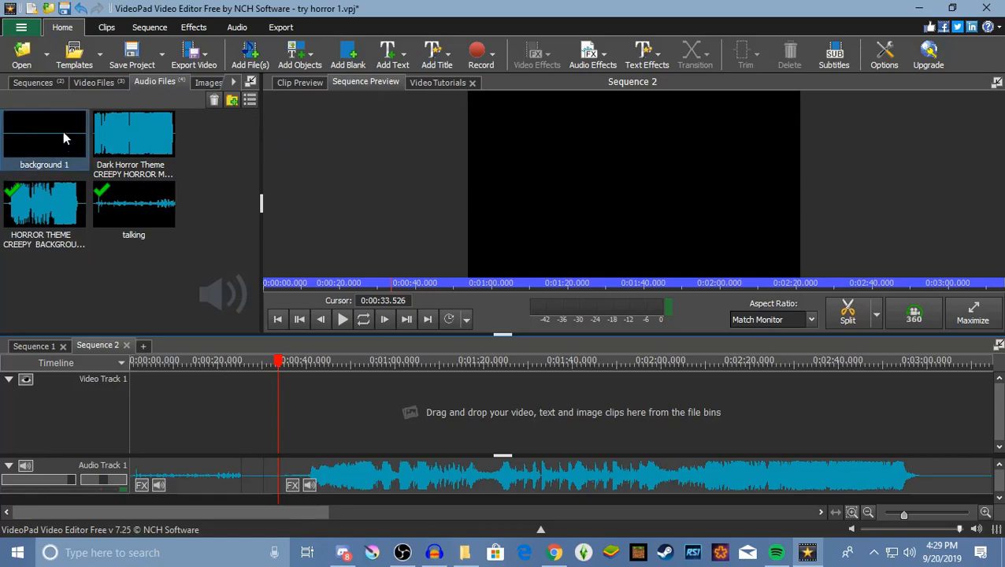
drag(264, 360, 358, 361)
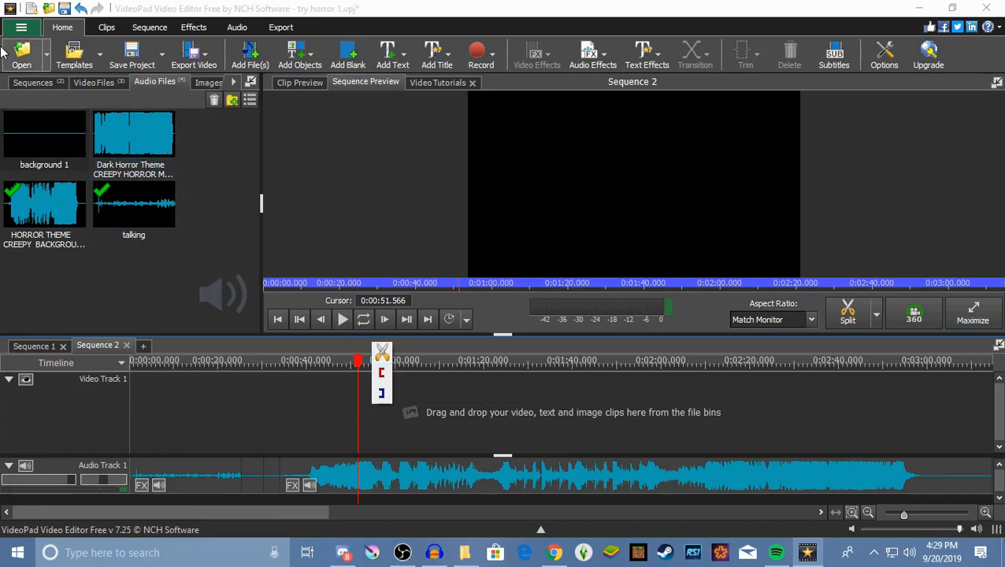
- Add the background 1 clip to a new audio track below Audio Track 1 in Sequence 1, starting at 0:00:01.417
click(33, 346)
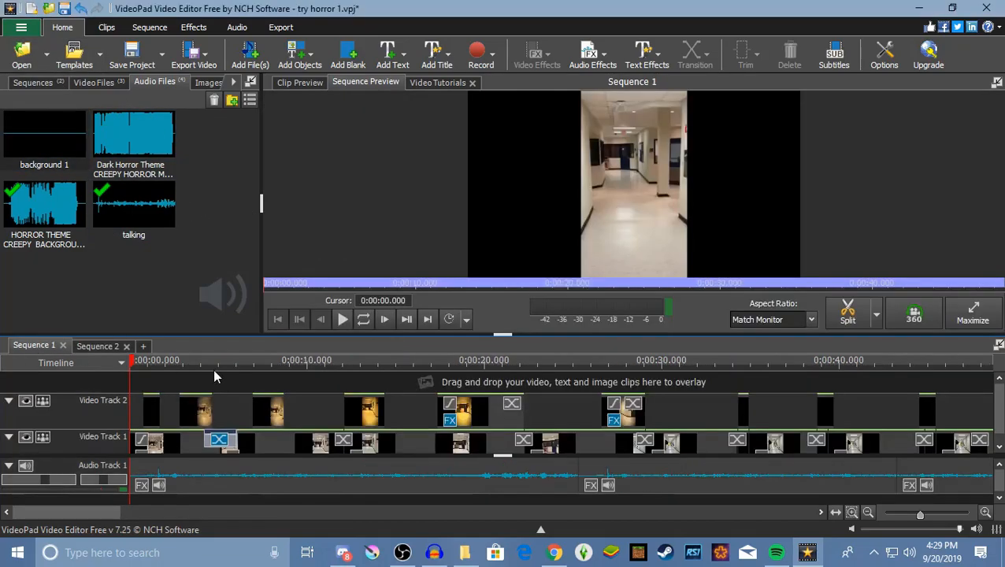
drag(135, 366, 156, 457)
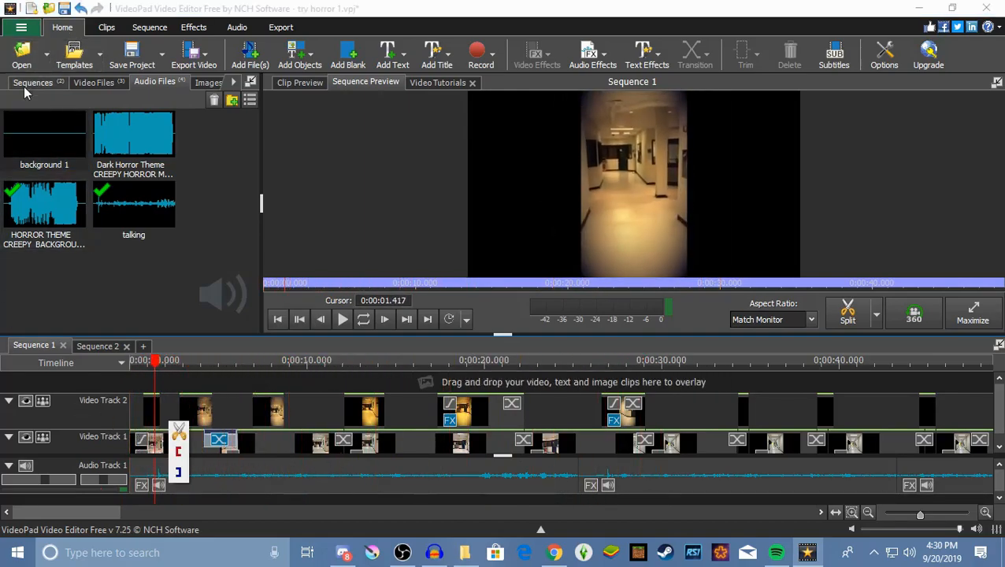
drag(43, 138, 153, 499)
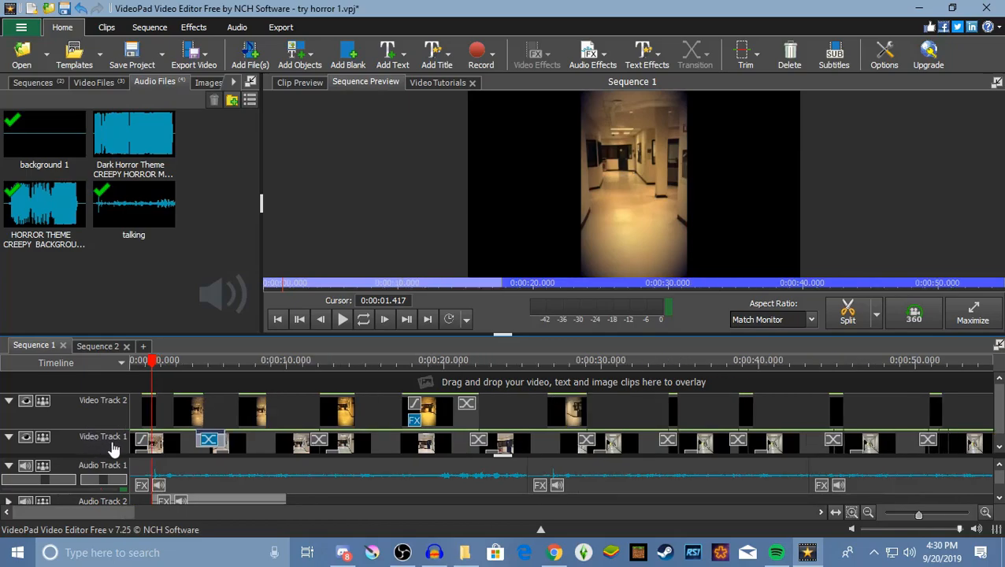
click(1001, 490)
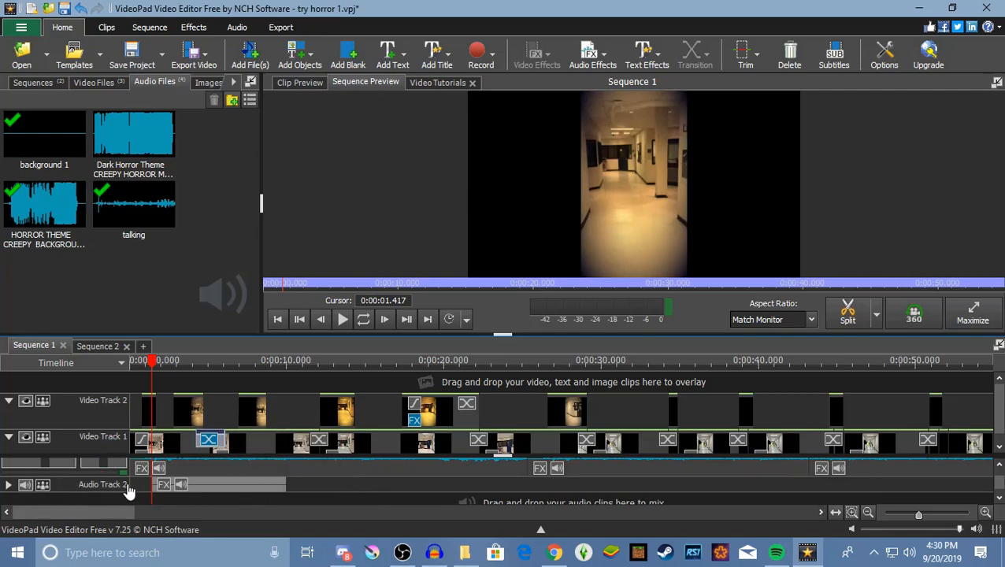
- Move the background 1 clip on Audio Track 2 to start at 0:00:00.753, and trim its end slightly after playing it
drag(261, 489, 251, 492)
drag(152, 363, 142, 364)
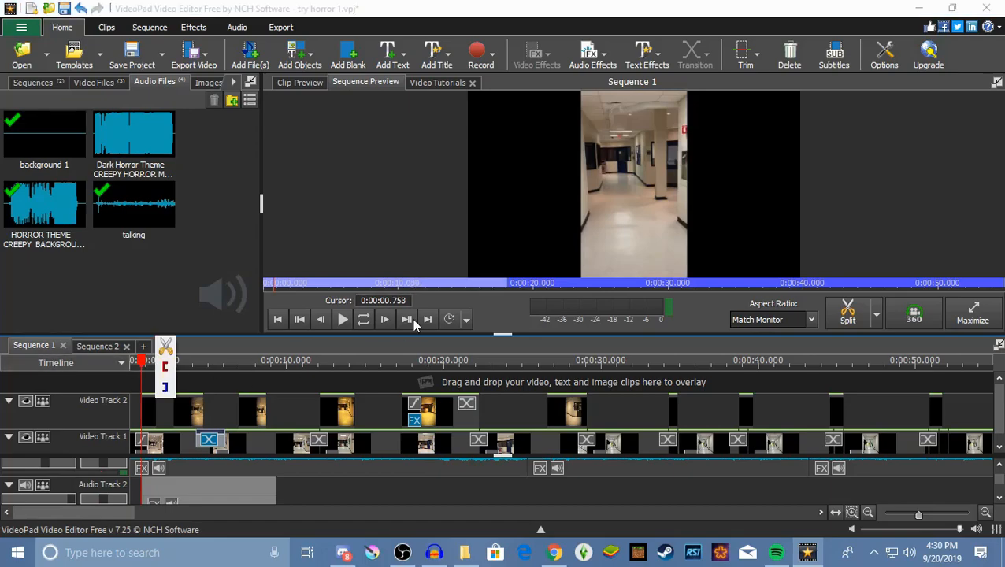
click(342, 319)
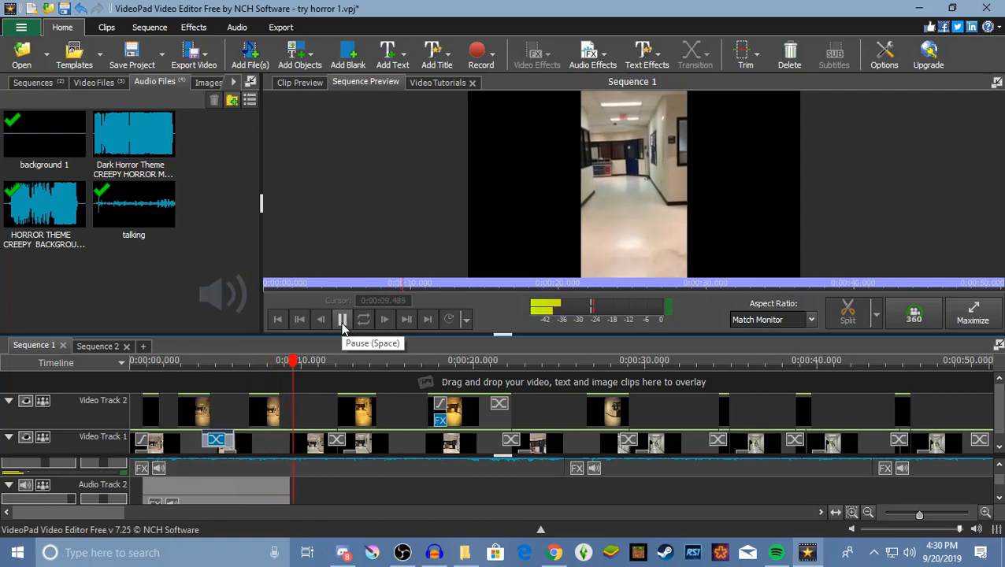
click(343, 320)
drag(287, 494, 279, 494)
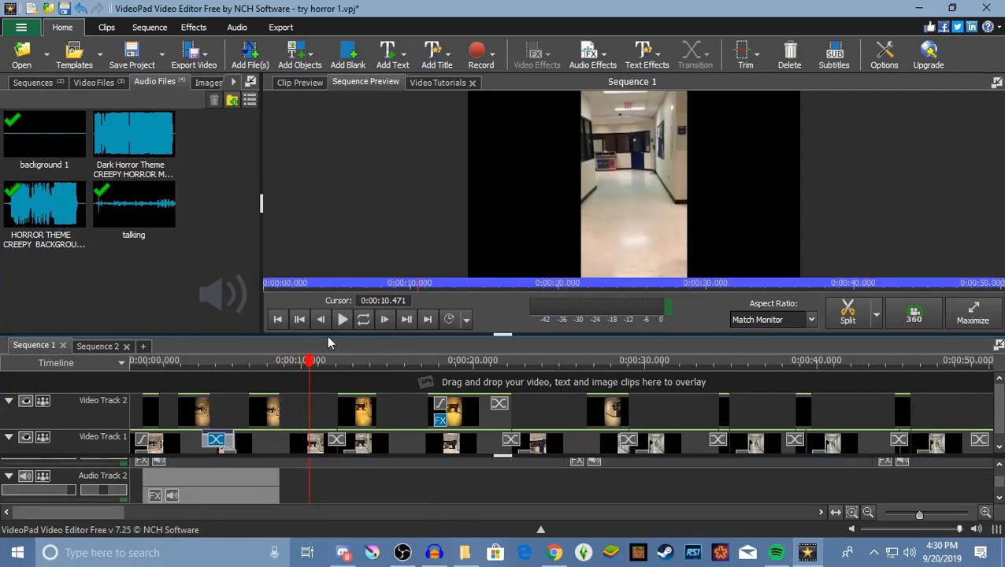
- Split the background 1 clip on Audio Track 2 near 0:00:07, at 0:00:04.690 and at 0:00:02.754
drag(311, 375, 249, 397)
right_click(266, 487)
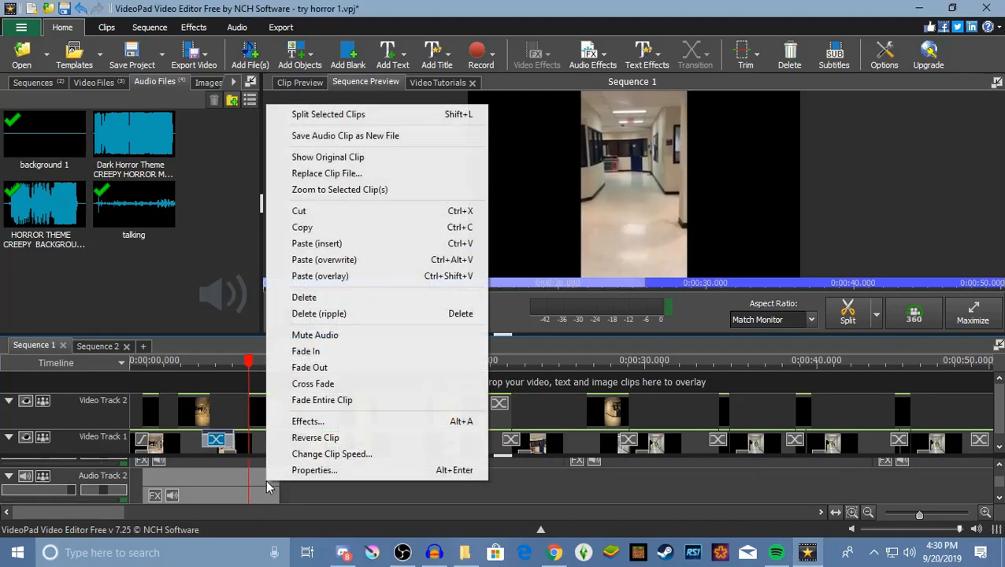
click(327, 117)
drag(247, 377, 214, 383)
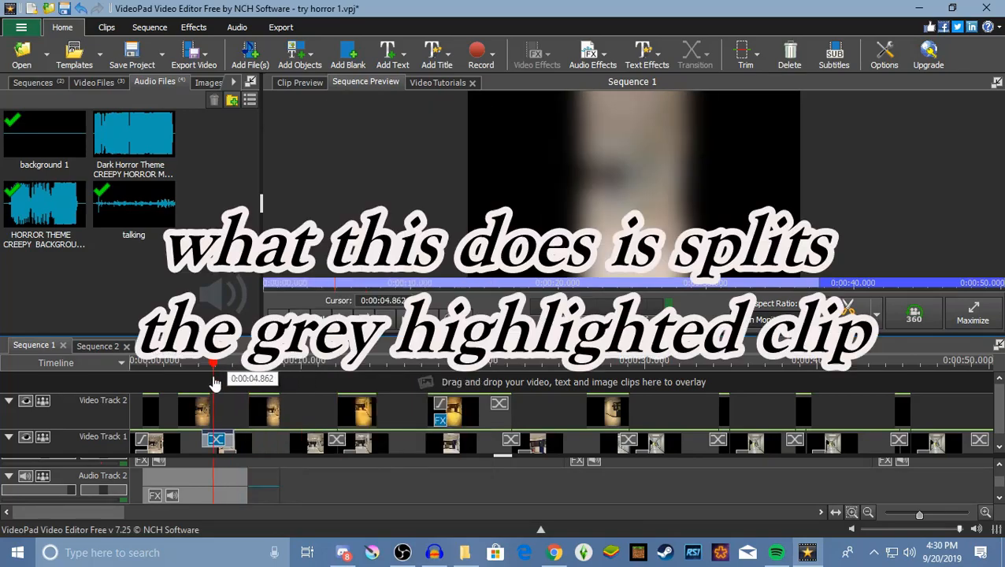
right_click(219, 488)
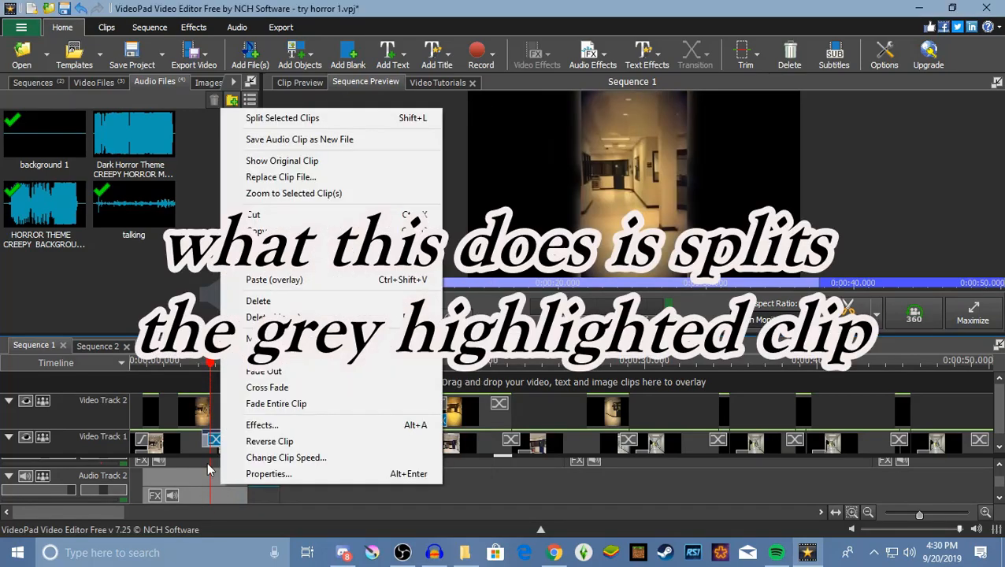
click(303, 120)
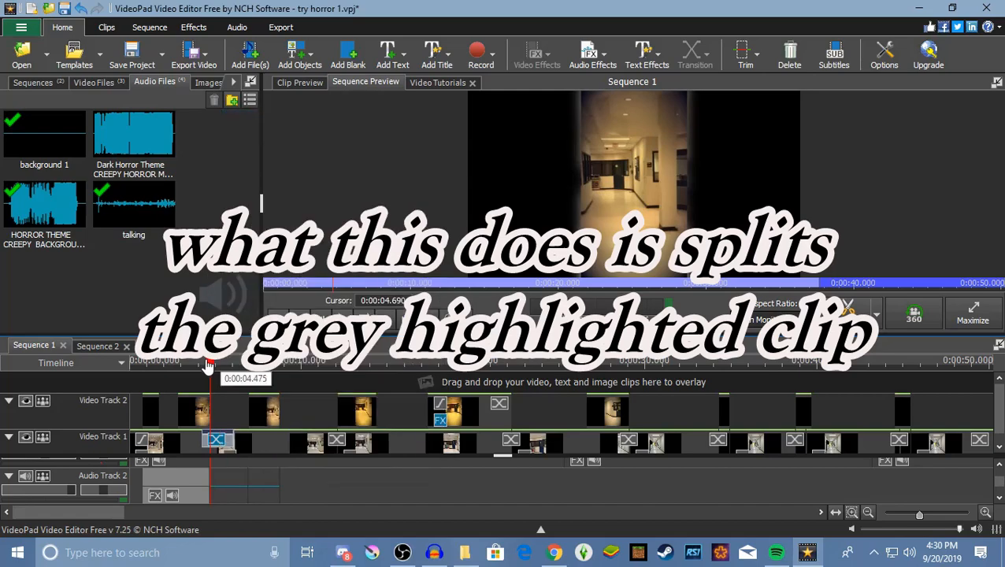
drag(209, 366, 178, 363)
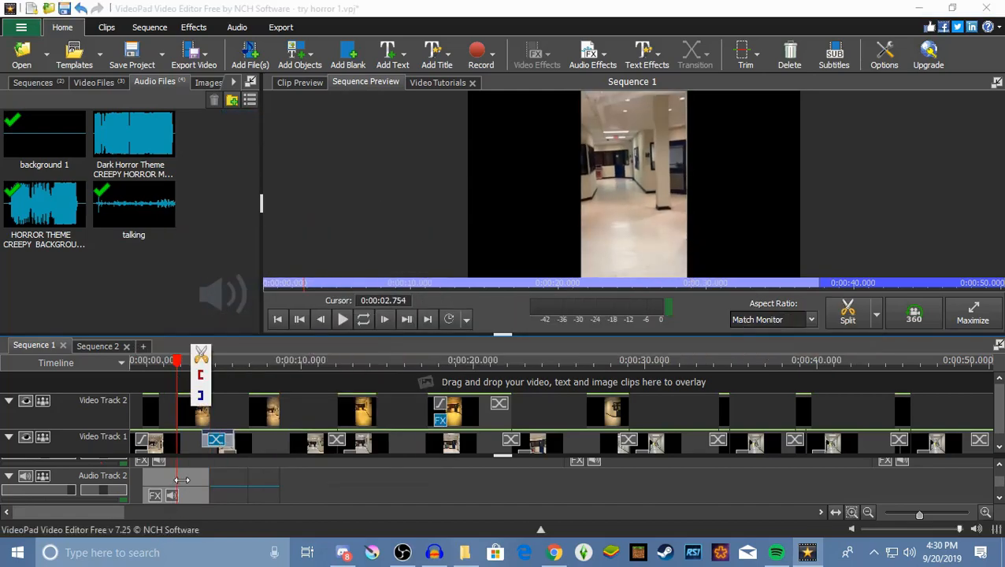
right_click(193, 487)
click(278, 113)
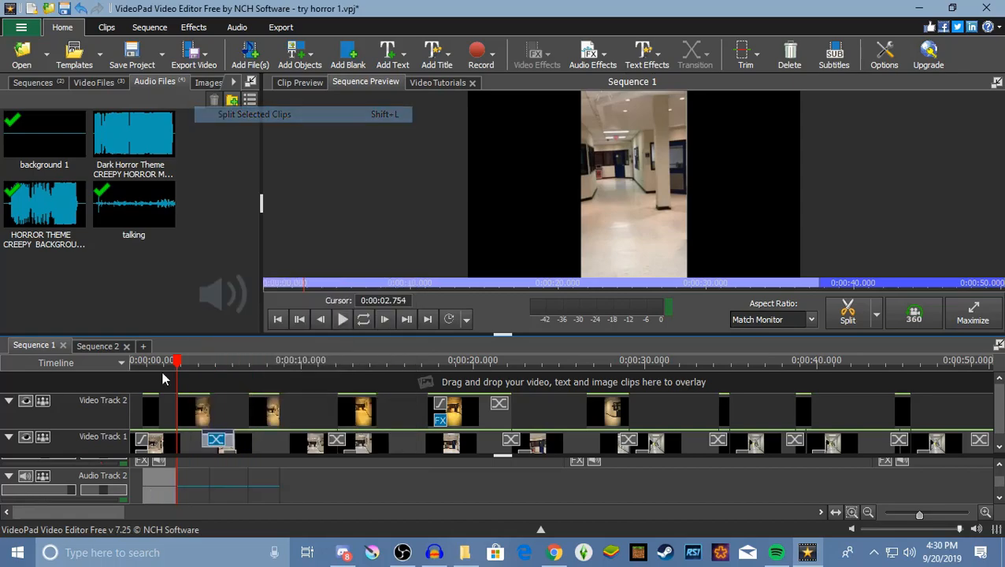
- Play the split background pieces from 0:00:00.861, and replay the part from 0:00:05.981
drag(174, 366, 140, 364)
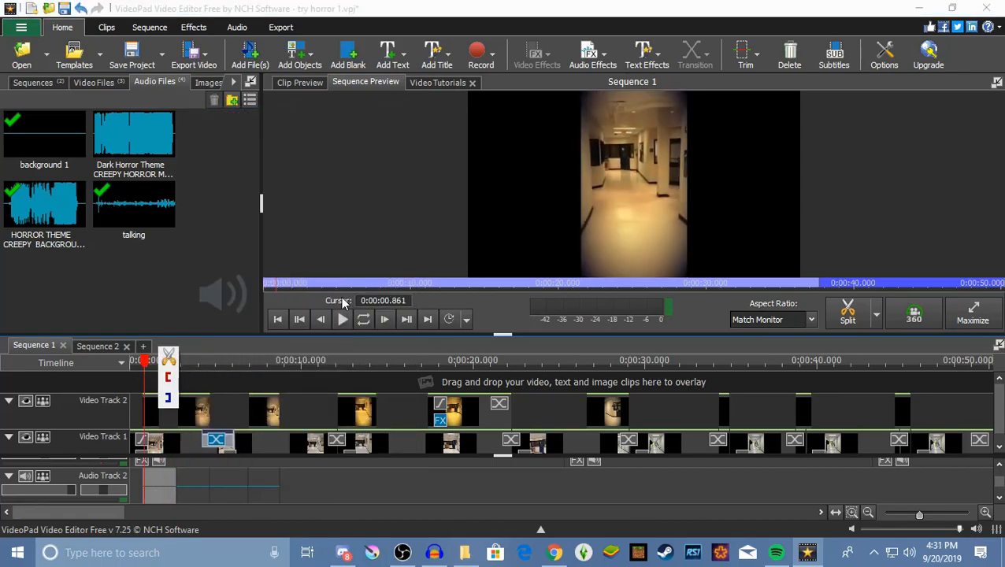
click(343, 319)
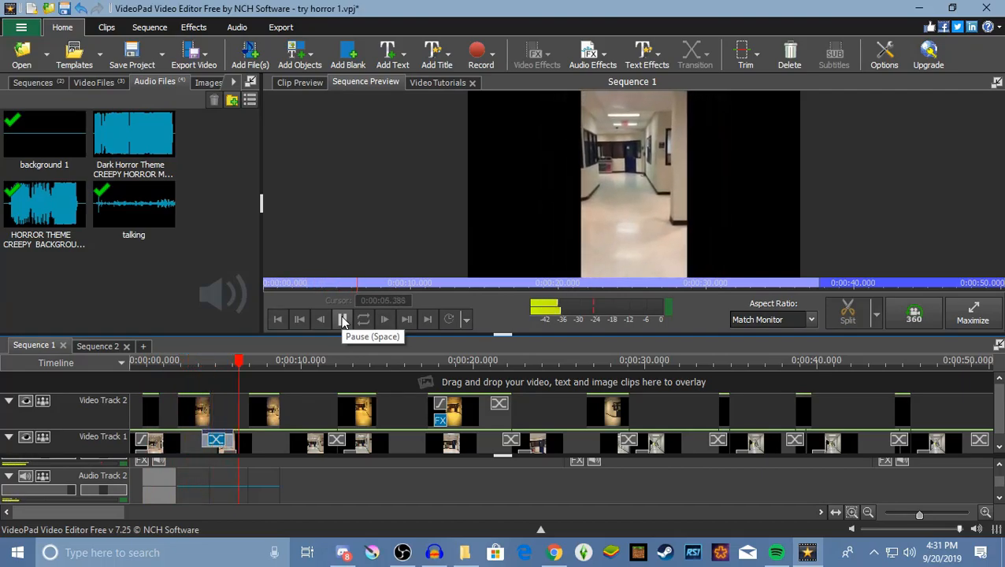
click(343, 319)
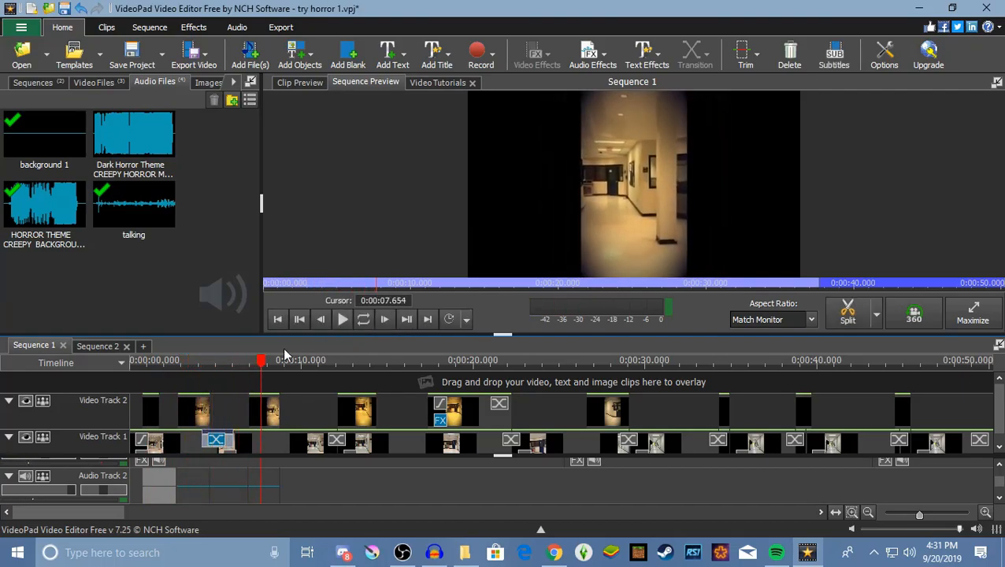
click(232, 375)
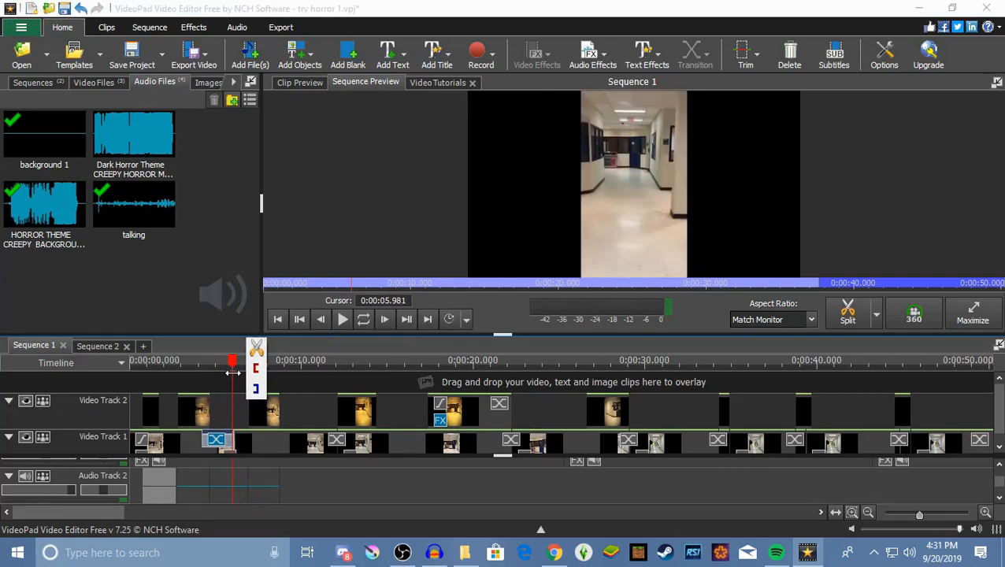
click(342, 319)
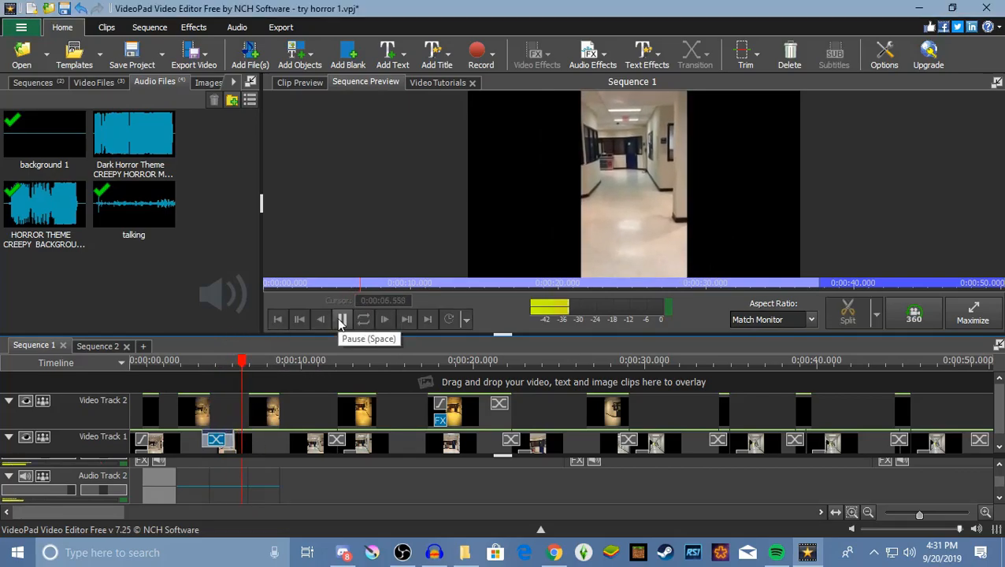
click(343, 319)
- Split the third background piece on Audio Track 2 at 0:00:05.722 and cut out the part before the split
drag(249, 368, 229, 374)
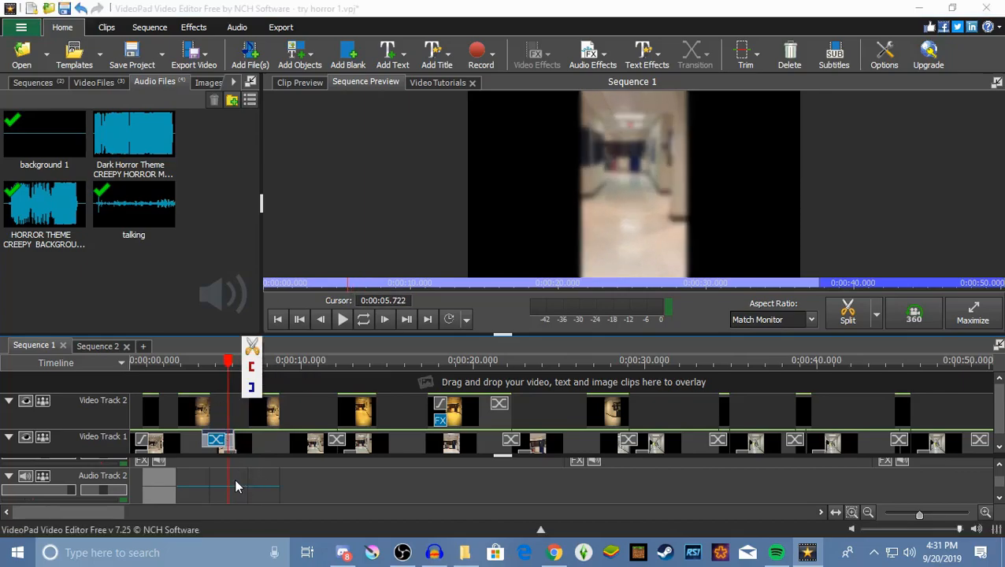
right_click(235, 486)
click(261, 114)
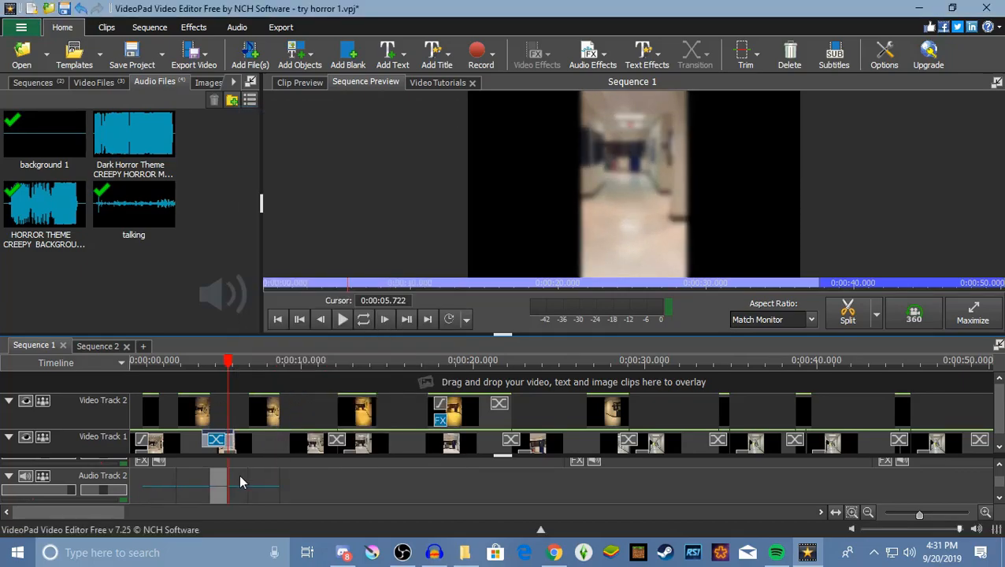
right_click(220, 486)
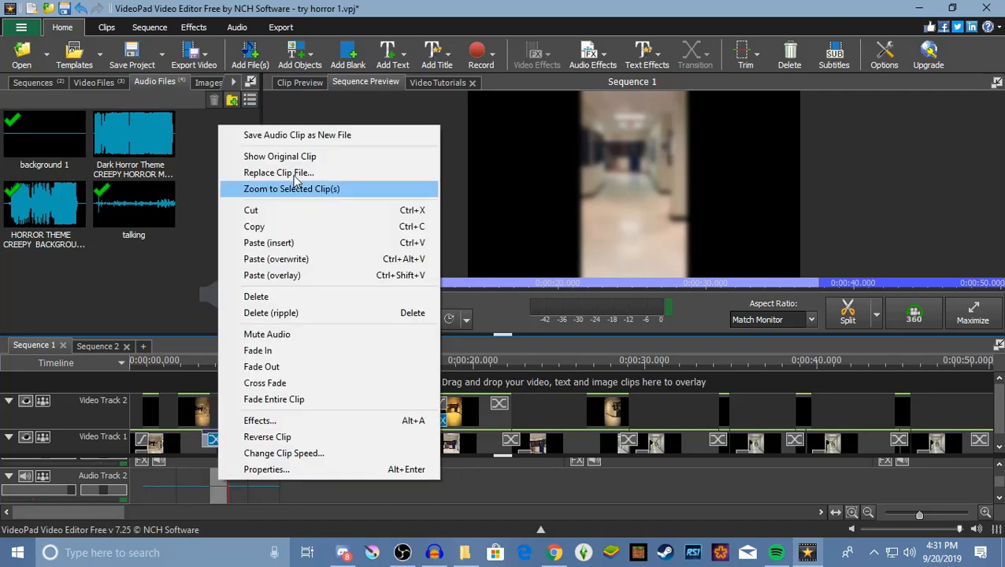
click(258, 210)
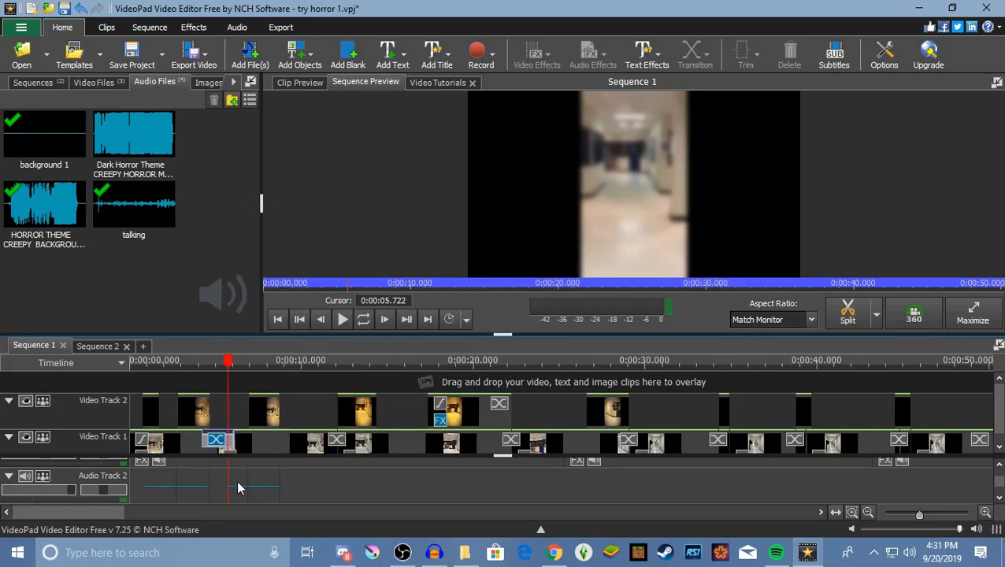
- Insert the short piece from 0:00:05.722 right after the first background piece, and cut out the piece that follows it
drag(237, 491, 196, 491)
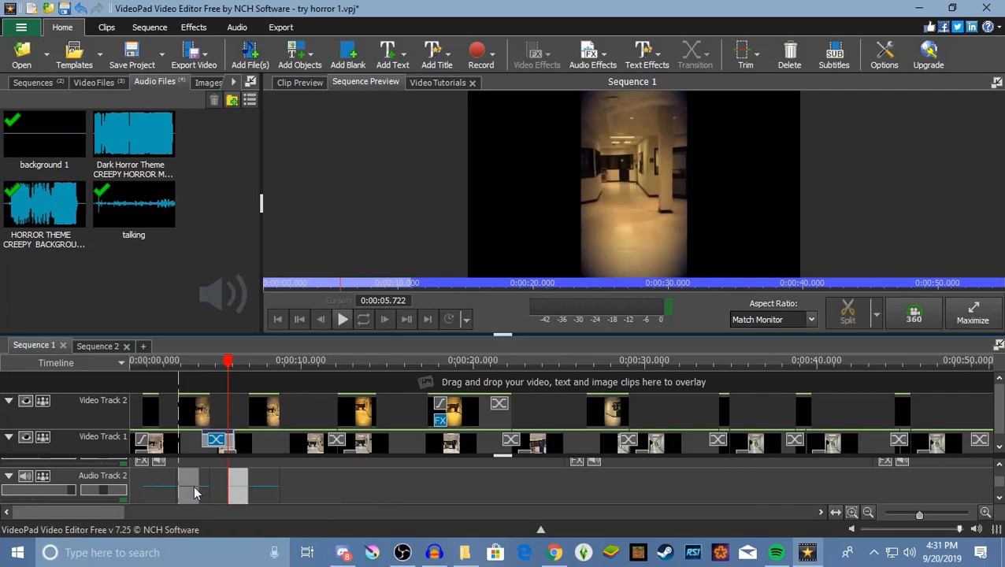
right_click(217, 482)
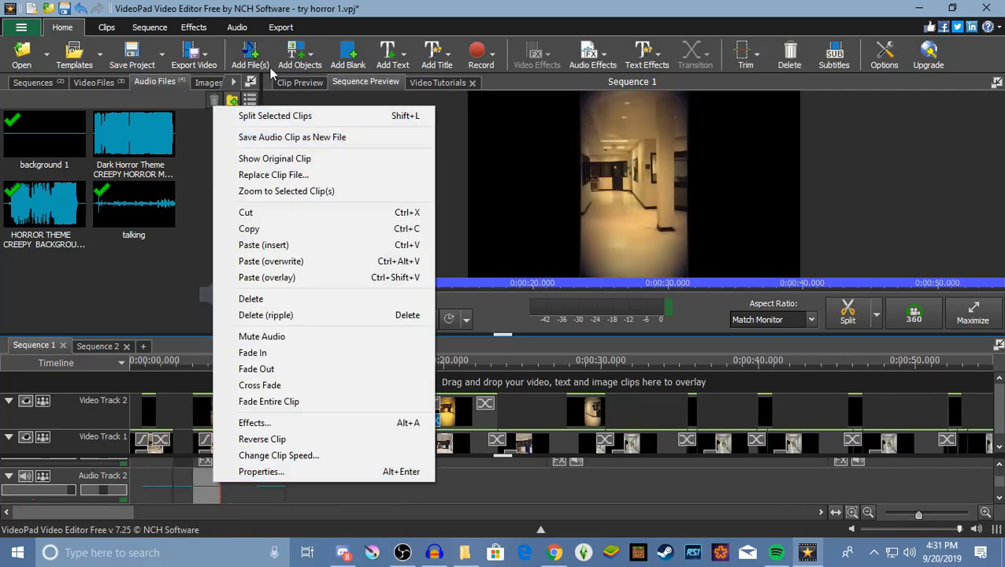
click(251, 213)
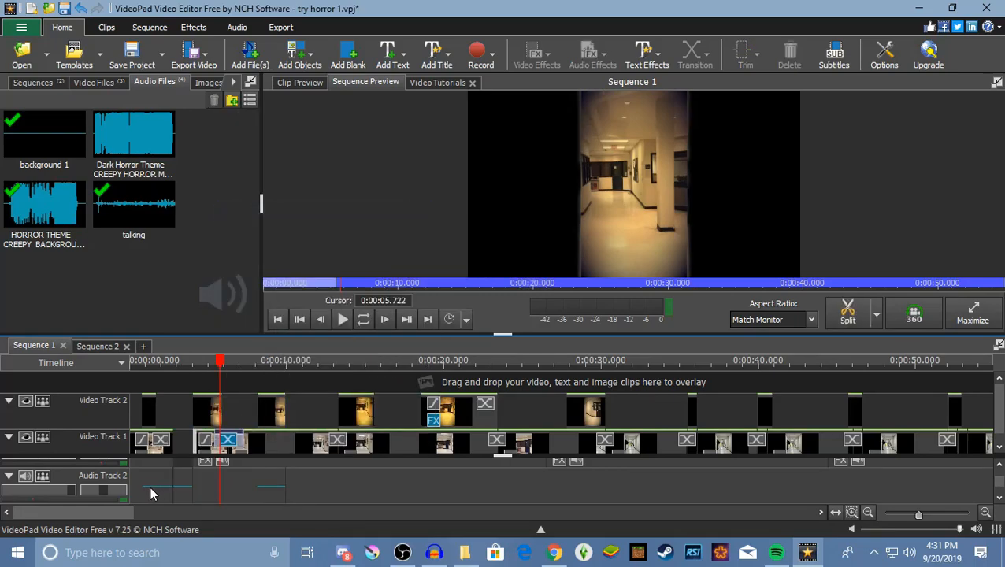
- Move the first background piece on Audio Track 2 to the sequence start and return the playhead to 0:00:00.000
drag(156, 495, 140, 483)
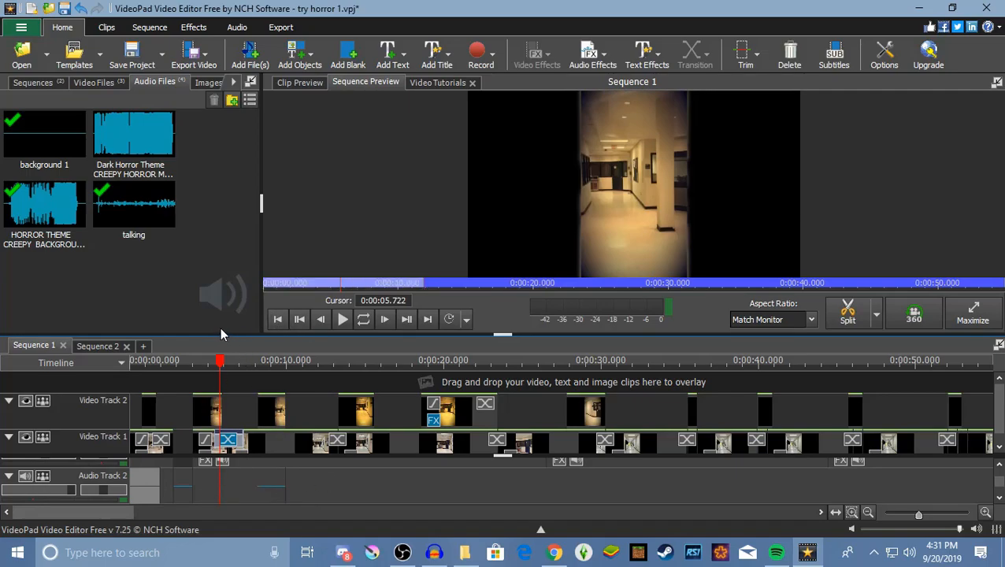
drag(219, 364, 130, 367)
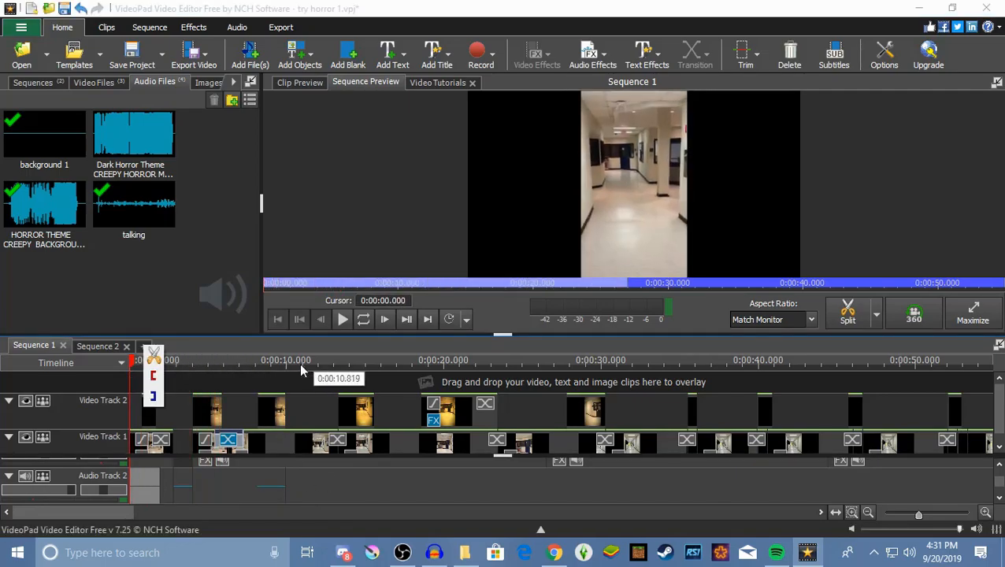
- Move the second, third and fourth clips on Audio Track 1 earlier to close the gaps between them
scroll(345, 471, up, 1)
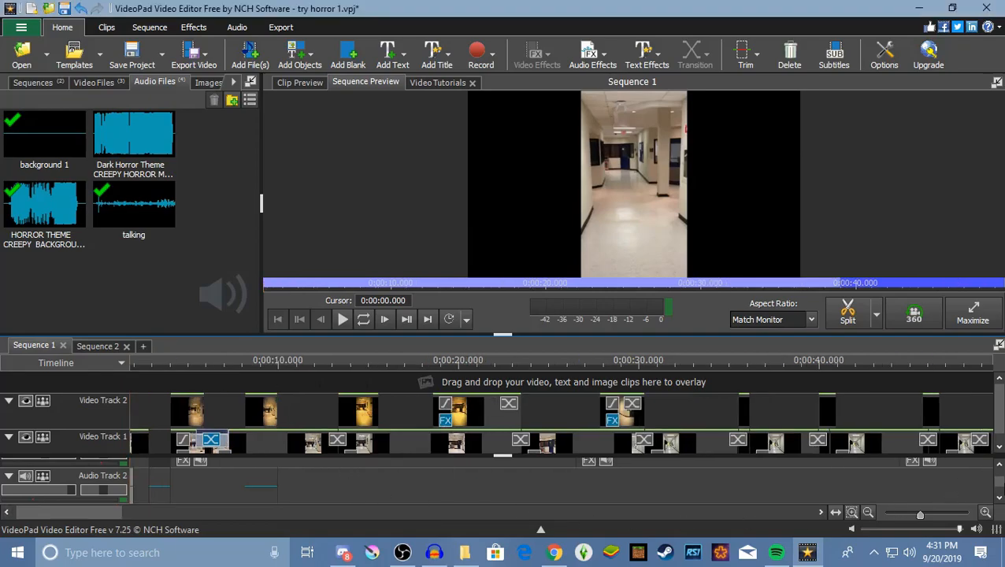
drag(1000, 482, 1000, 476)
drag(94, 509, 79, 509)
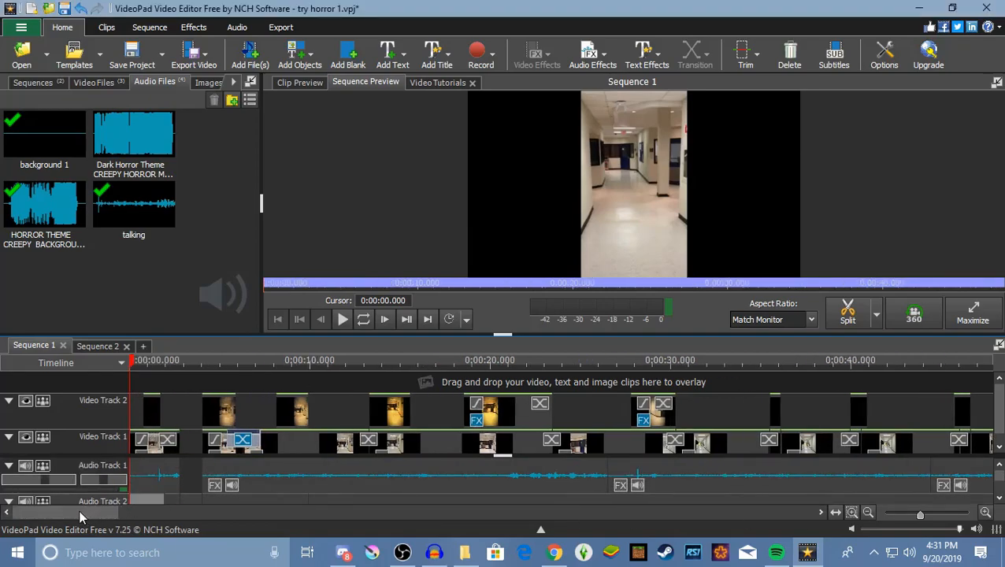
drag(280, 479, 260, 474)
scroll(604, 470, down, 1)
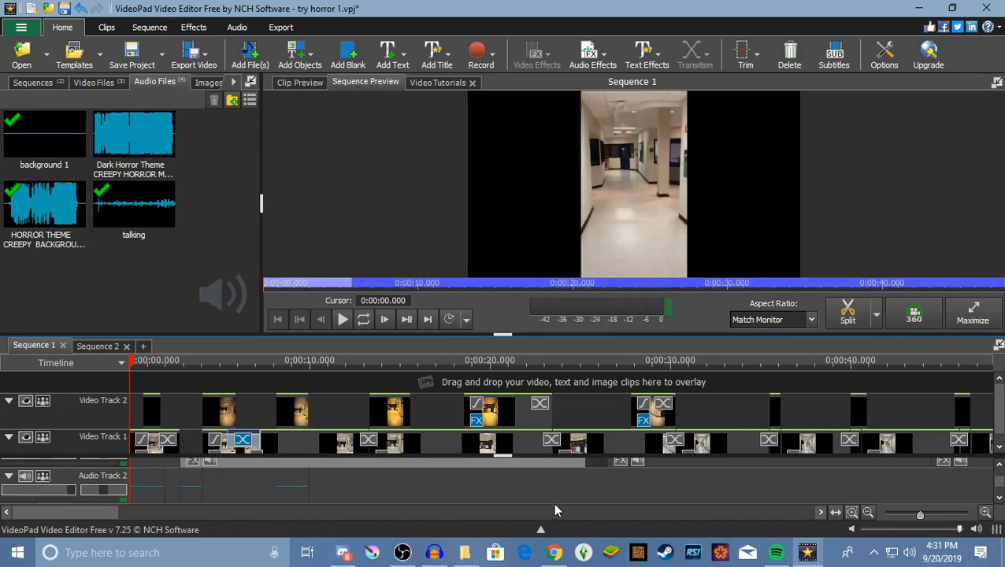
scroll(632, 499, up, 2)
scroll(629, 500, down, 2)
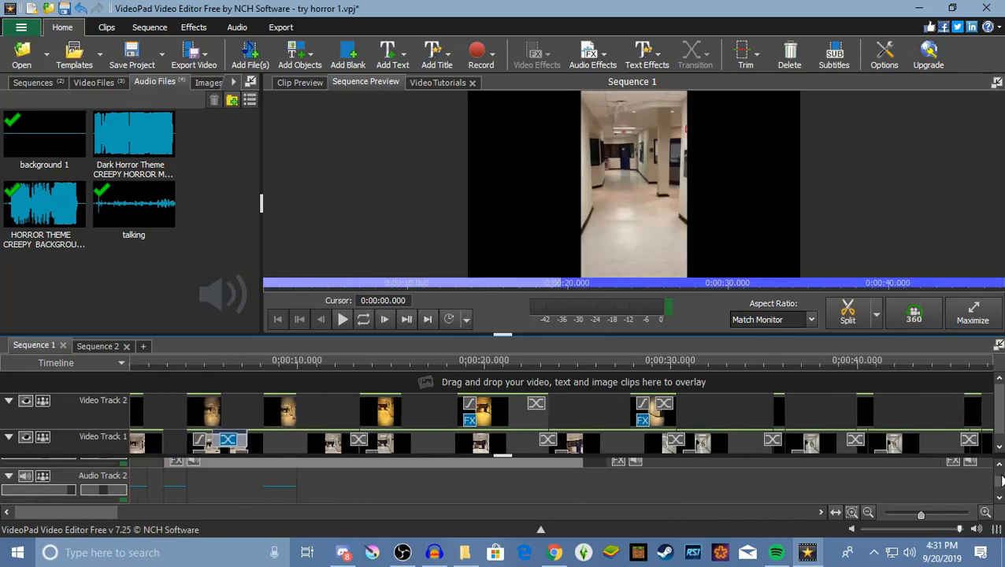
drag(566, 333, 566, 285)
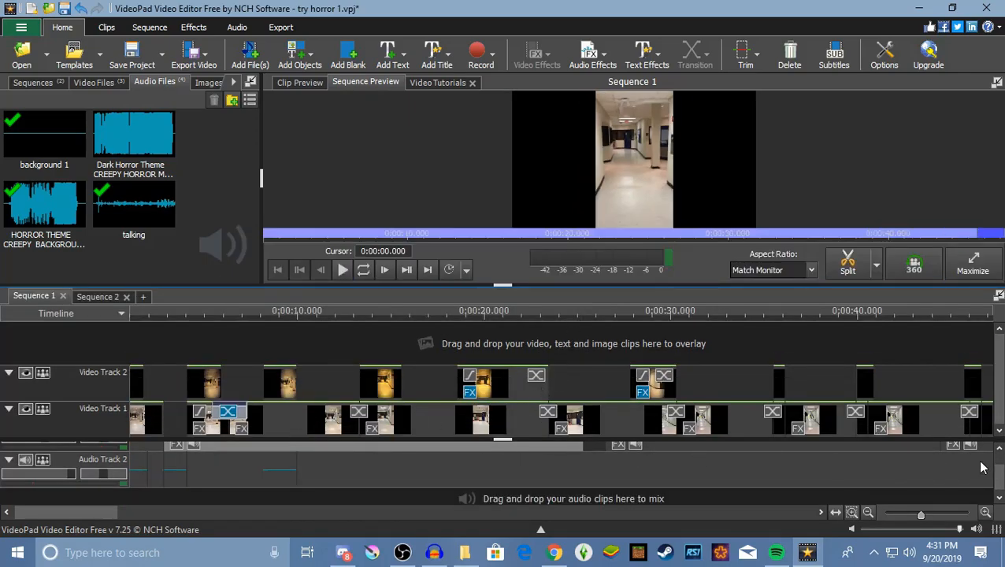
scroll(1003, 468, up, 1)
drag(819, 467, 798, 456)
mouse_move(949, 455)
mouse_down()
mouse_move(933, 449)
mouse_move(953, 440)
mouse_up()
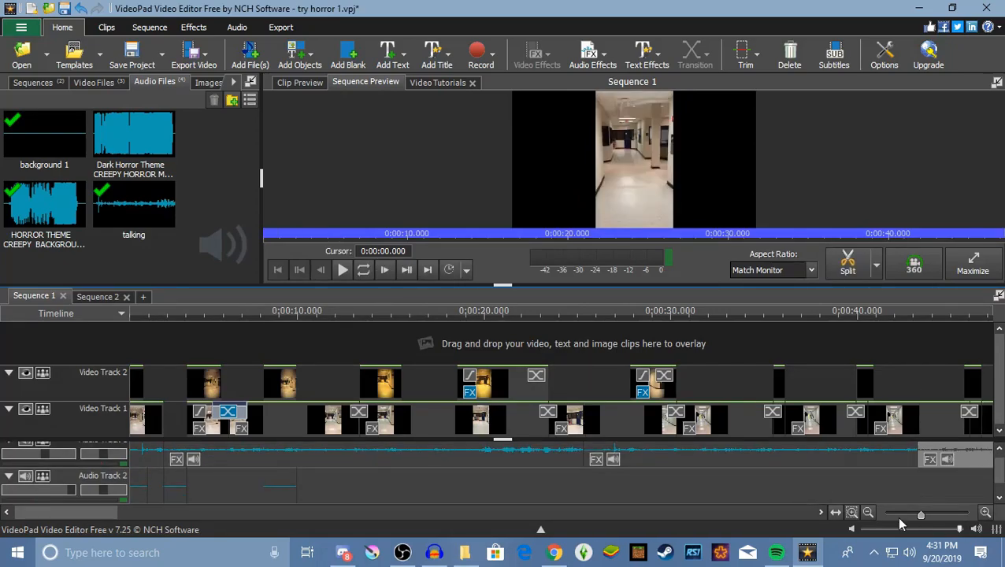
- Play Sequence 1 from the beginning to 0:00:04.111 to check the audio against the video
drag(83, 514, 41, 530)
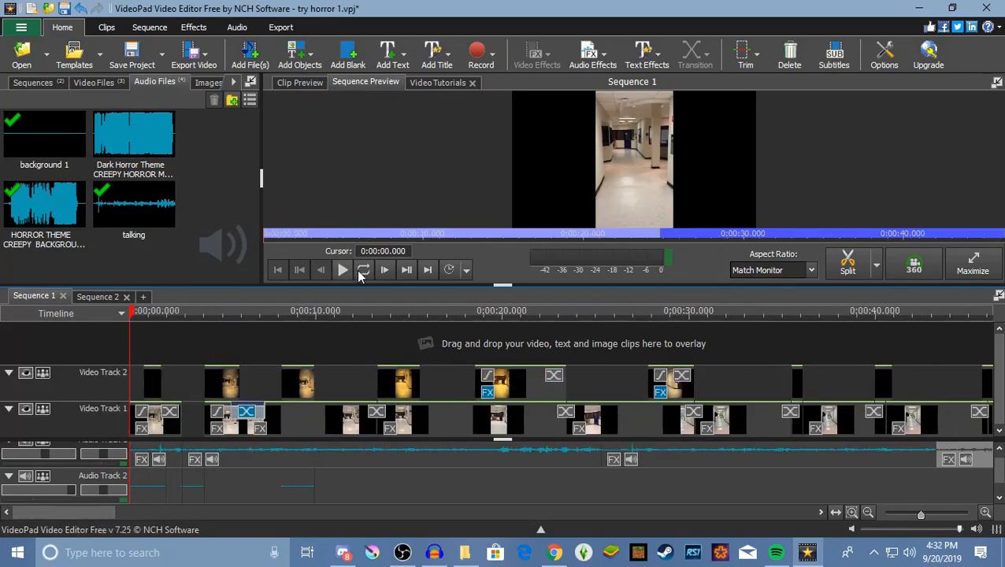
click(342, 271)
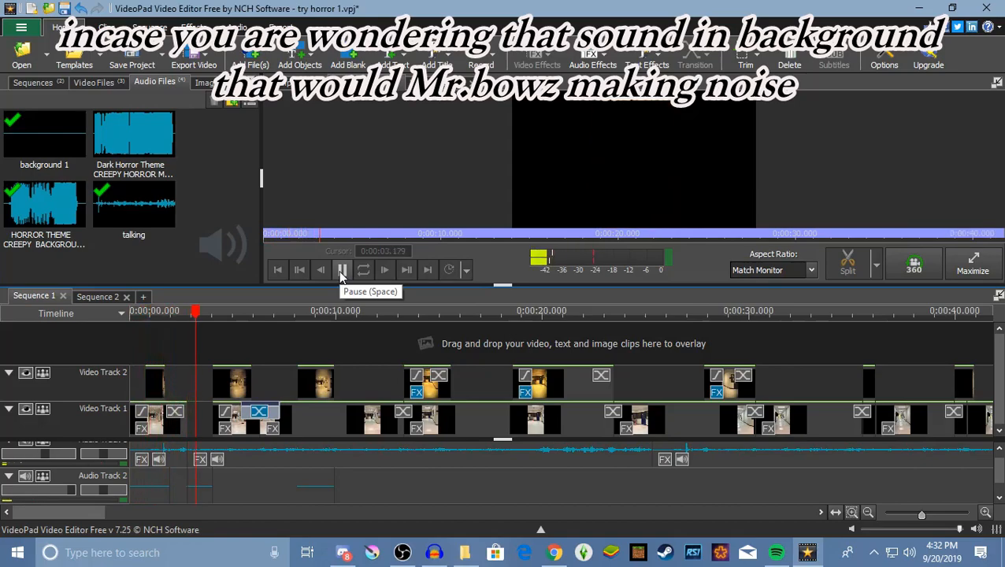
click(342, 271)
- Try to reposition the second background piece on Audio Track 2, a Video Track 1 clip and the nearby Video Track 2 overlay
drag(198, 499, 223, 499)
drag(225, 417, 319, 428)
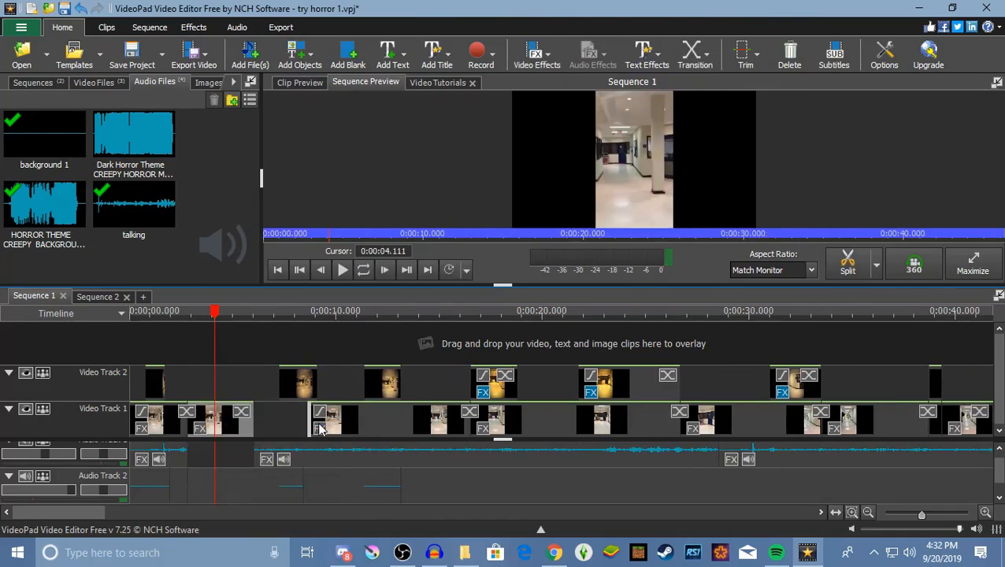
drag(303, 384, 272, 381)
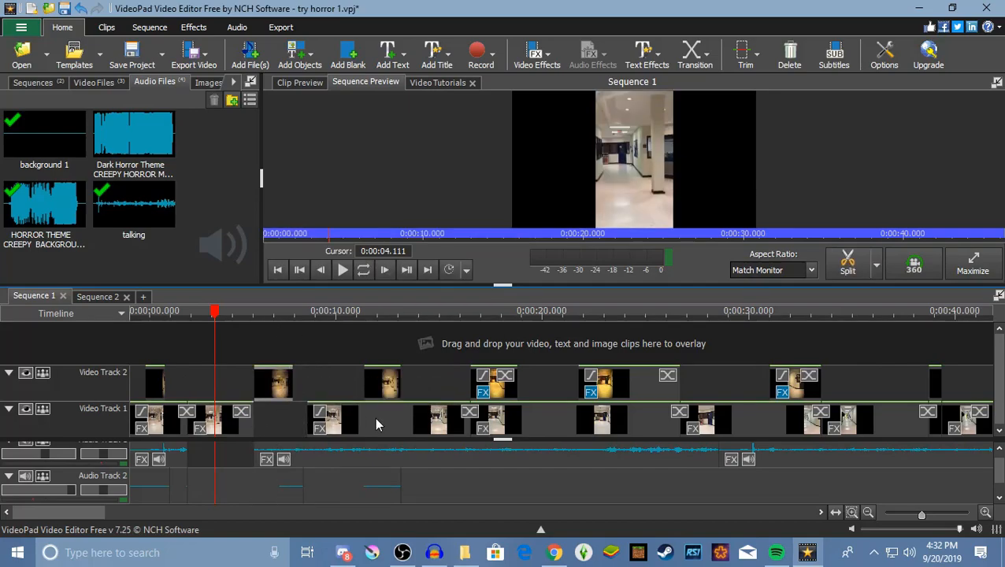
- Undo the recent clip moves on the video and audio tracks, back through the last shift on Audio Track 1
click(84, 9)
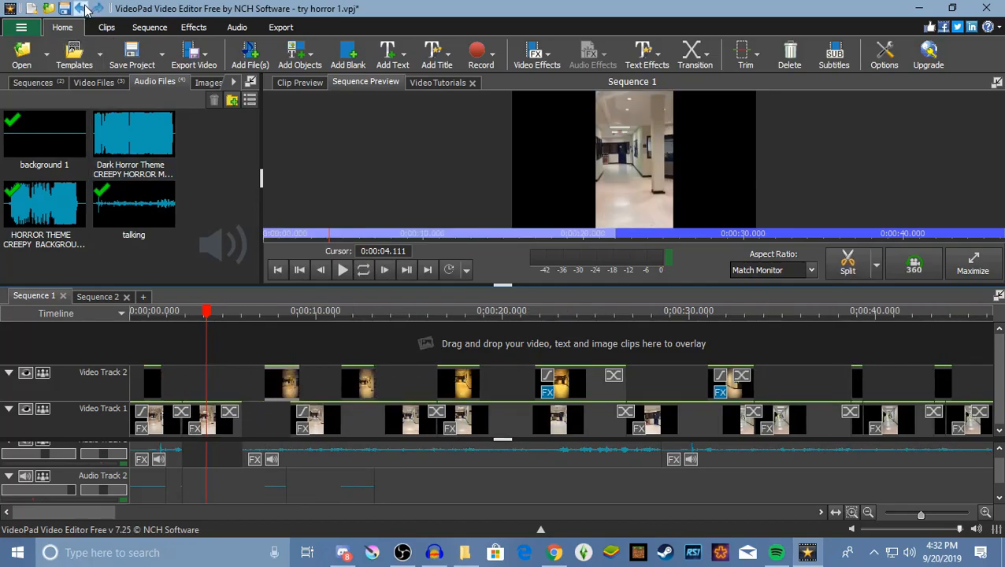
click(83, 8)
click(83, 9)
click(83, 8)
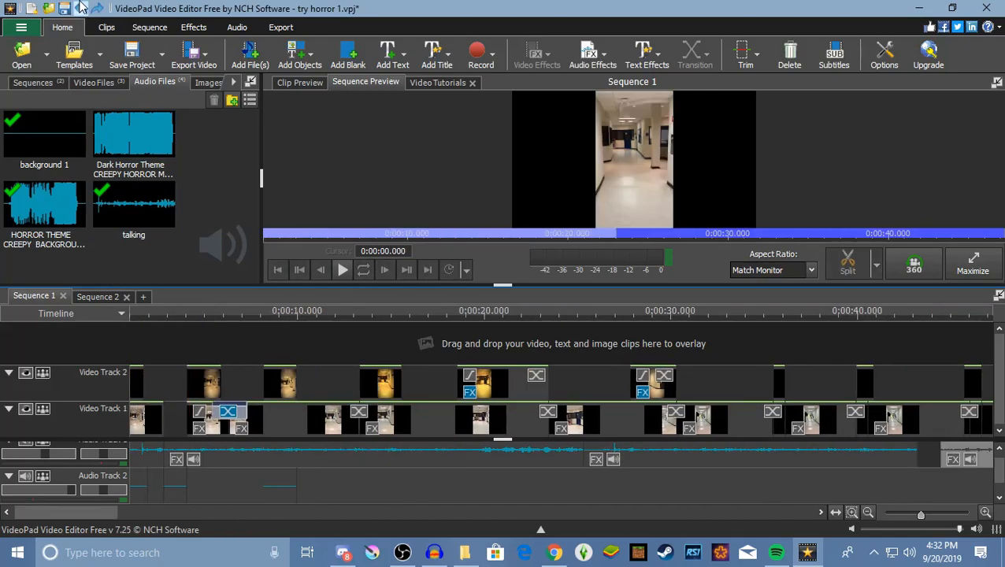
- Undo the earlier clip moves on Audio Track 1 to restore the previous track arrangement
click(80, 6)
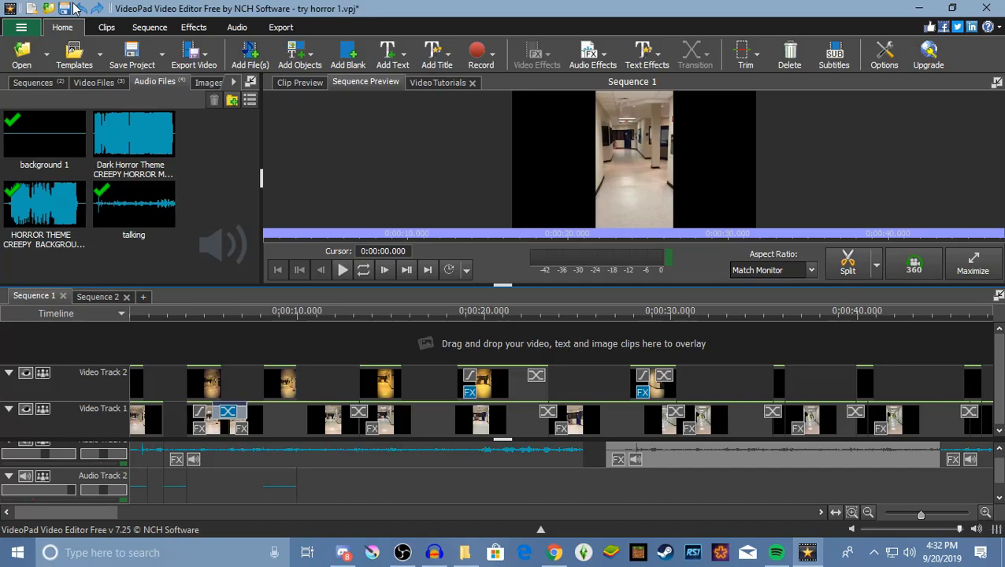
click(81, 10)
click(78, 9)
click(76, 8)
click(77, 9)
click(78, 8)
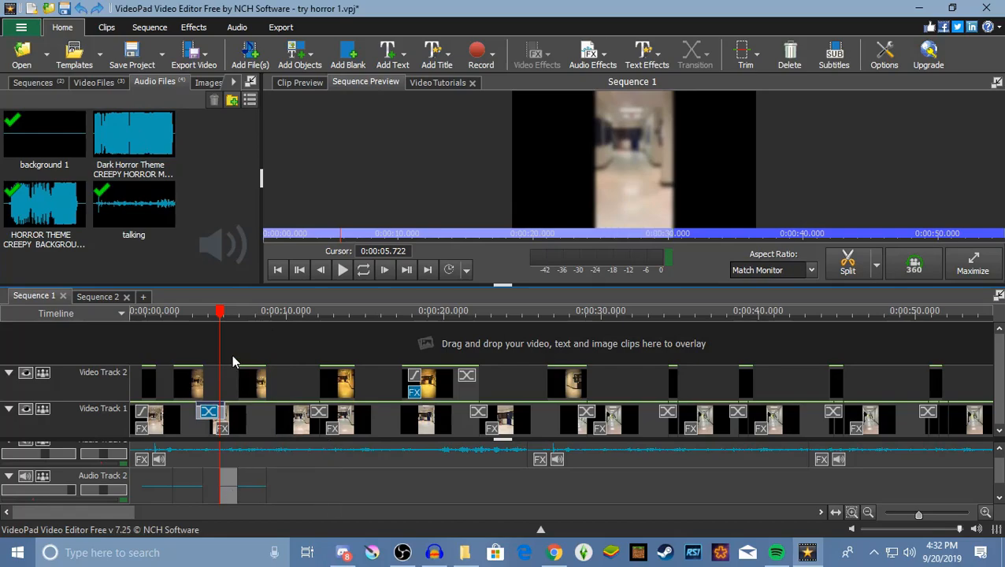
- Remove the second background piece from Audio Track 2 and move the following piece into its place
drag(221, 312, 66, 388)
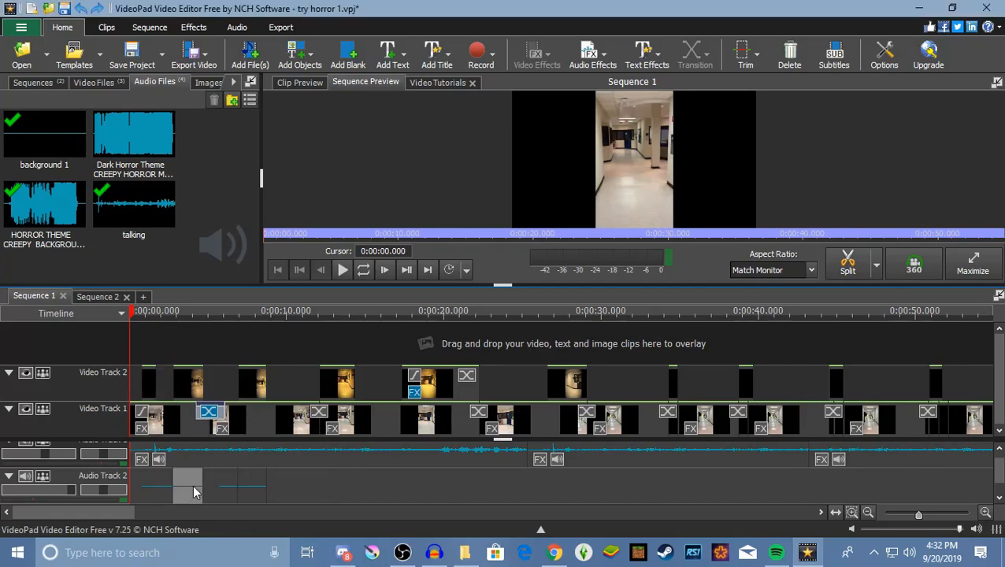
right_click(191, 486)
click(229, 216)
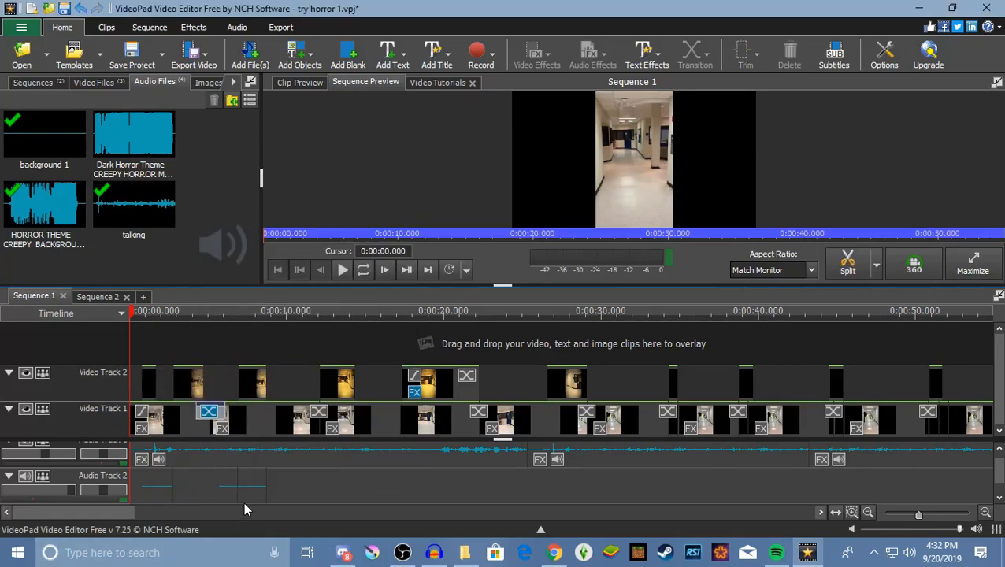
drag(228, 492, 203, 488)
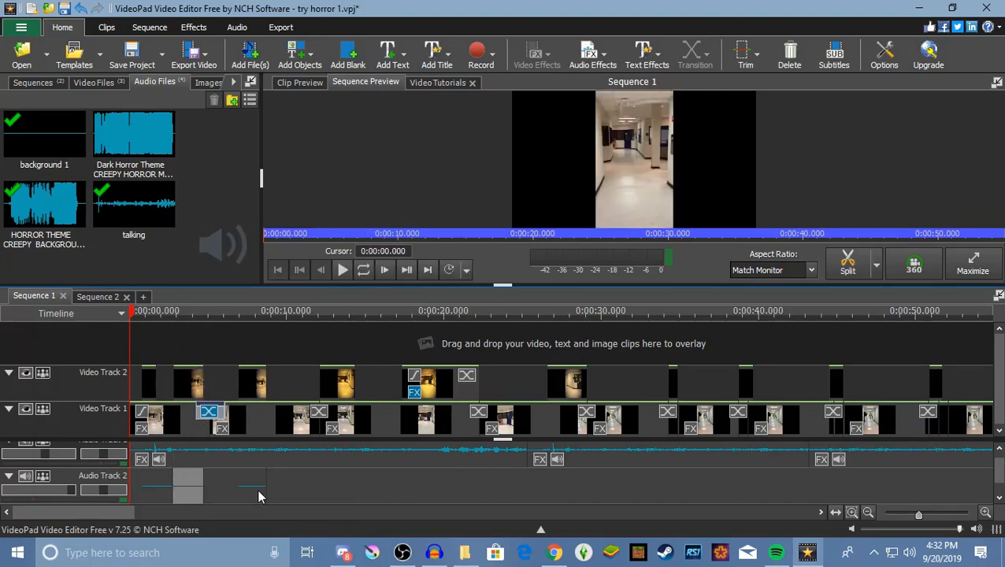
- Set Audio Track 2's volume to 61% and play Sequence 1 from the beginning to check the mix
click(342, 270)
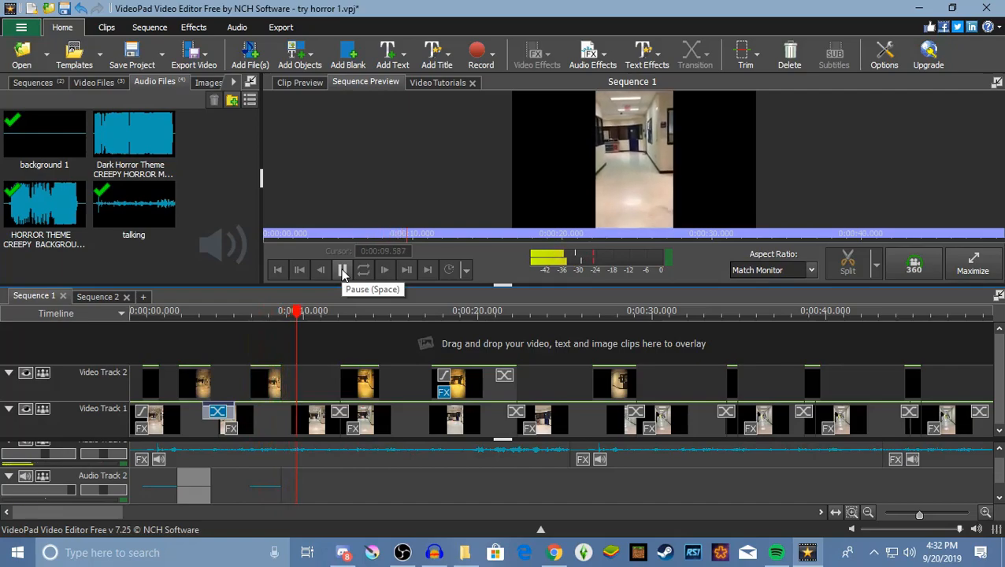
click(343, 270)
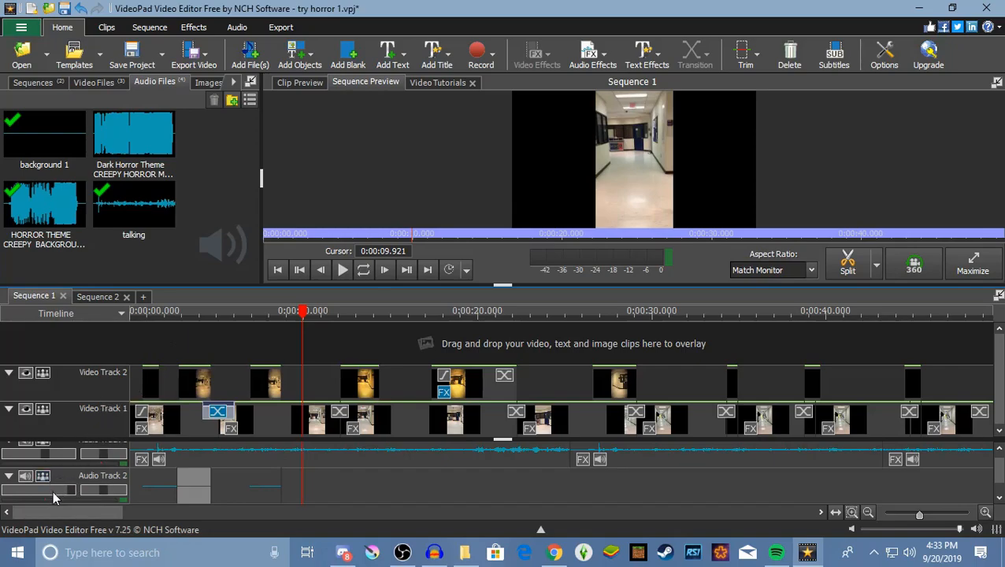
drag(53, 490, 48, 490)
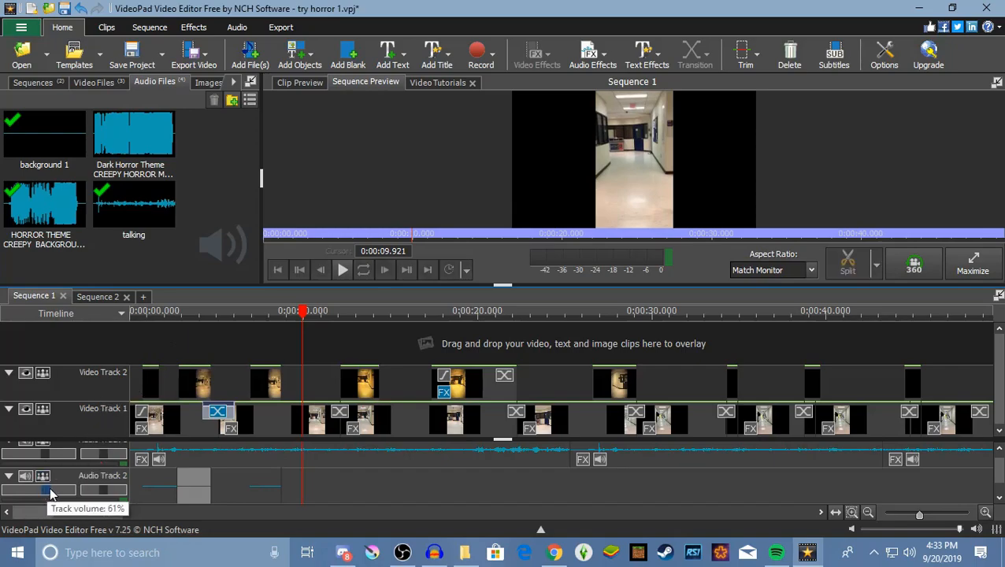
drag(304, 312, 131, 346)
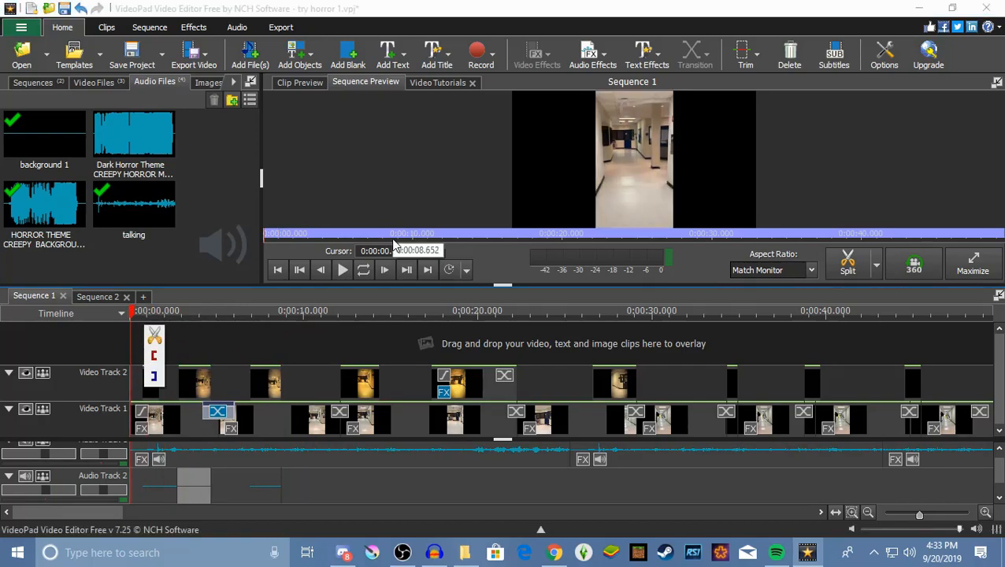
click(342, 270)
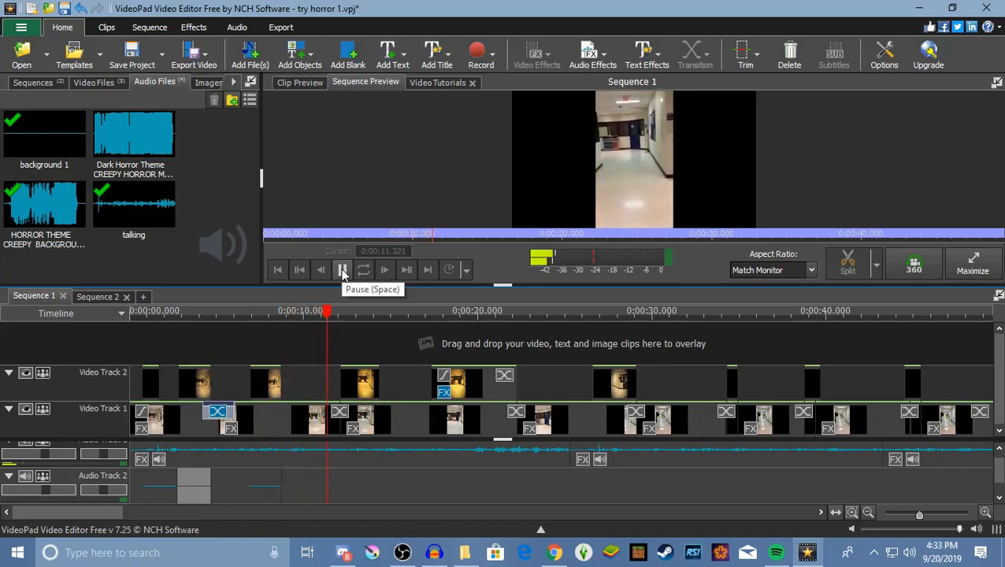
click(343, 270)
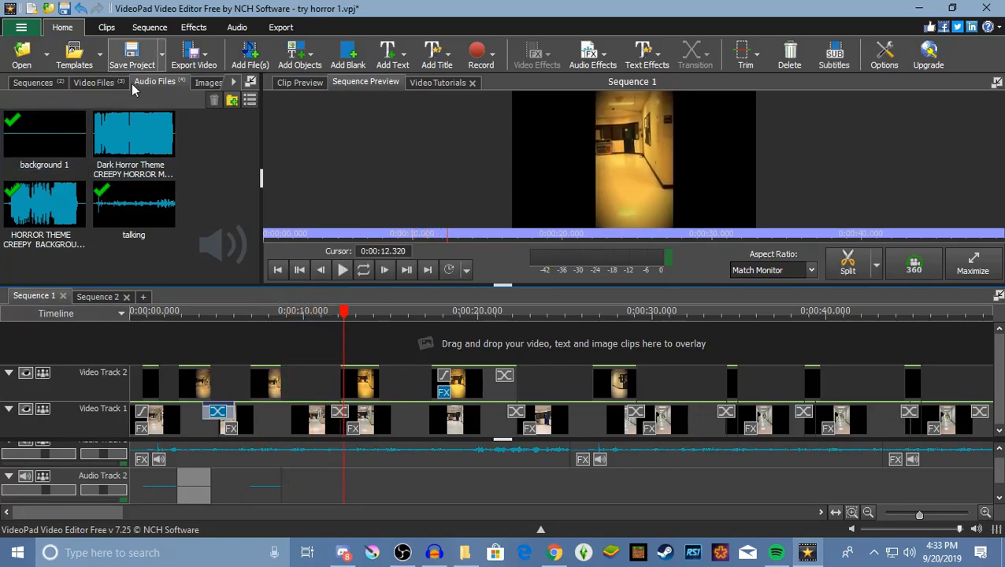
- Play the horror music in Sequence 2 up to 0:00:43.533 to find where its quiet passage ends
click(93, 296)
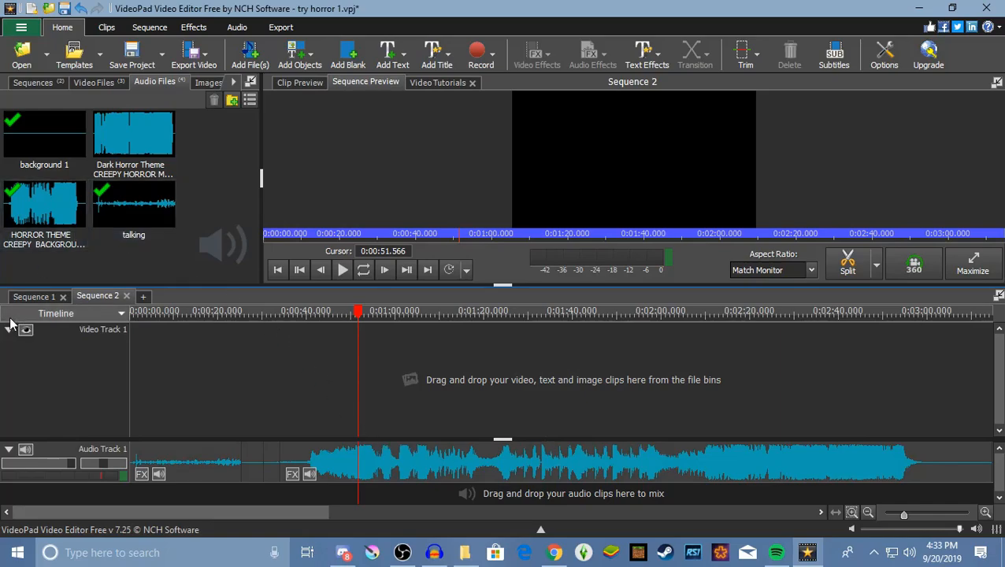
drag(358, 313, 280, 325)
click(344, 270)
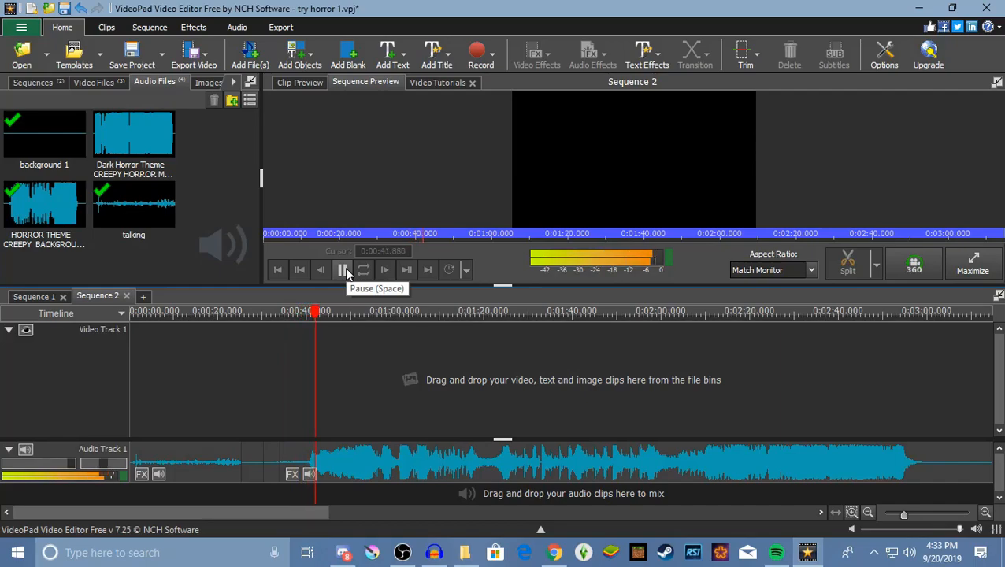
click(344, 271)
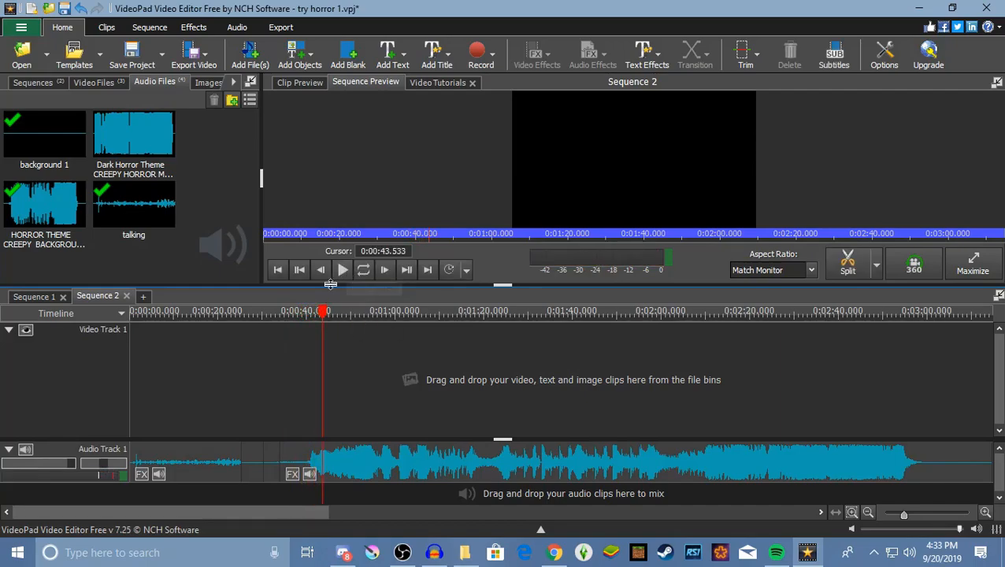
- Split the horror music in Sequence 2 at 0:00:40.385 and save the quiet section before it as a new audio file
drag(322, 319, 314, 319)
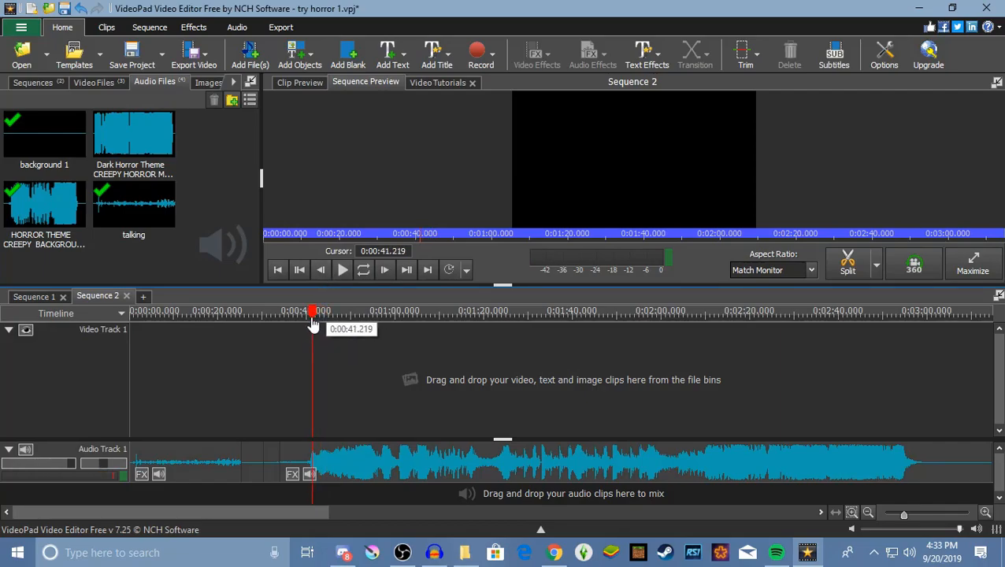
click(341, 270)
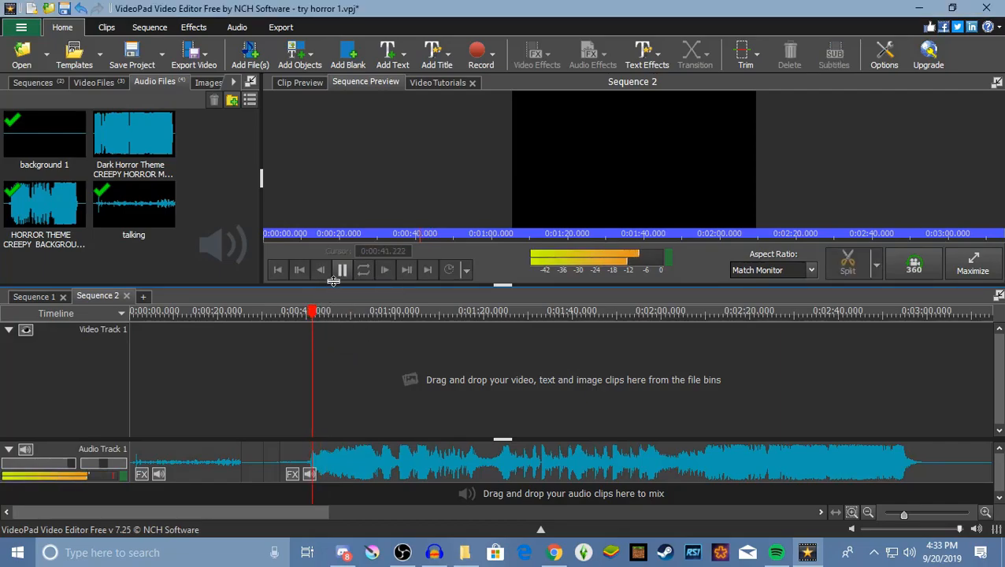
click(341, 271)
drag(318, 319, 309, 319)
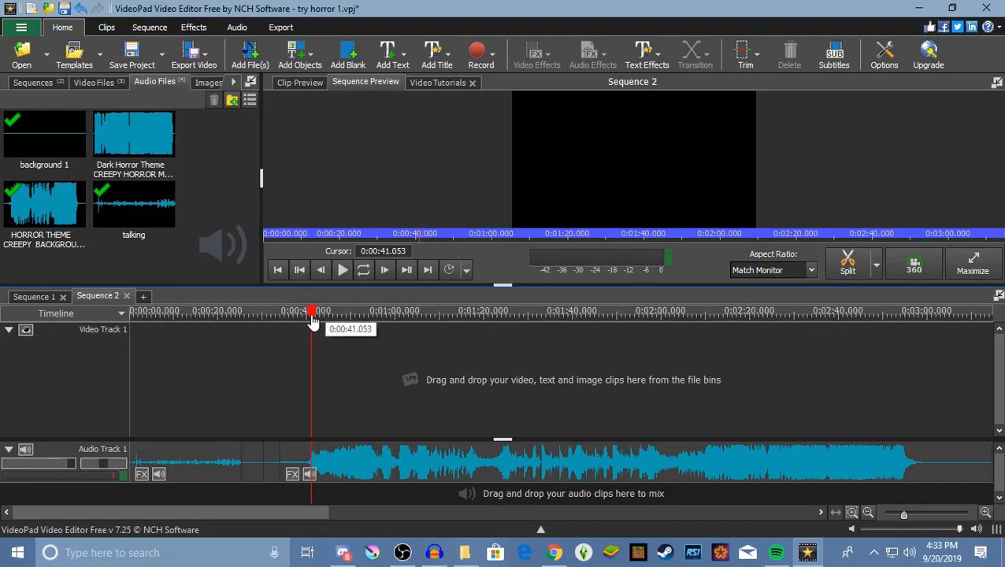
right_click(301, 463)
click(368, 116)
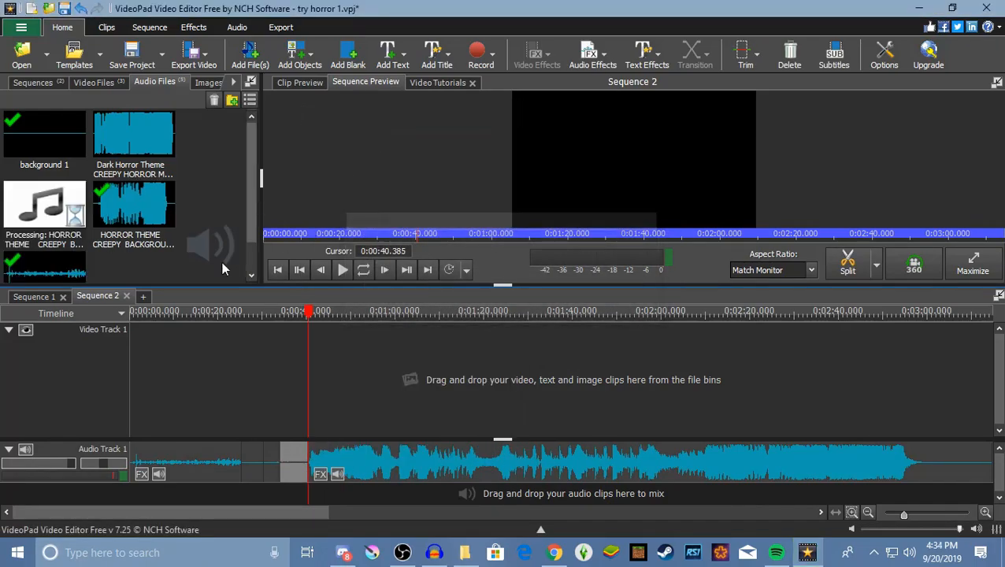
- Rename the newly saved audio clip as background 2
right_click(51, 240)
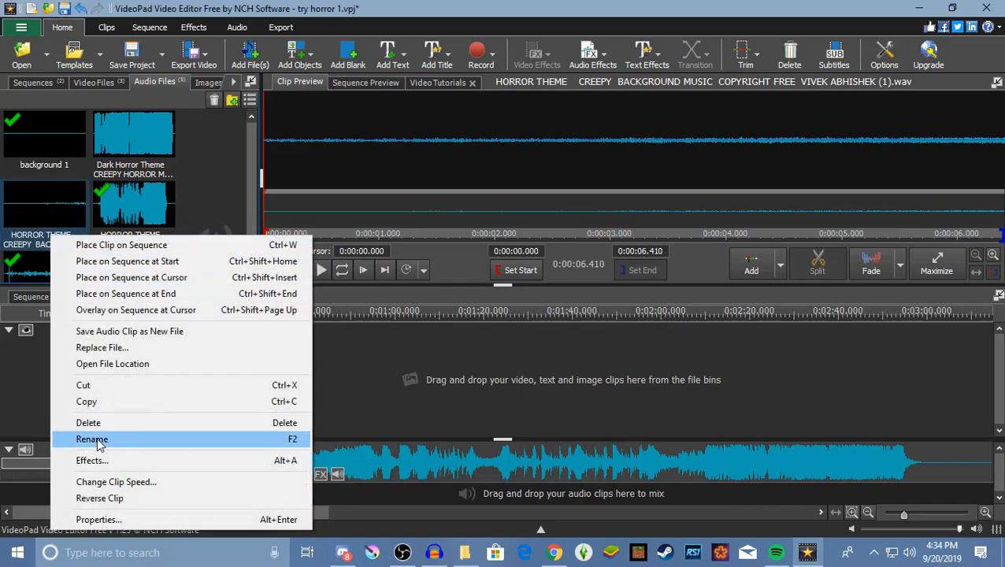
click(173, 438)
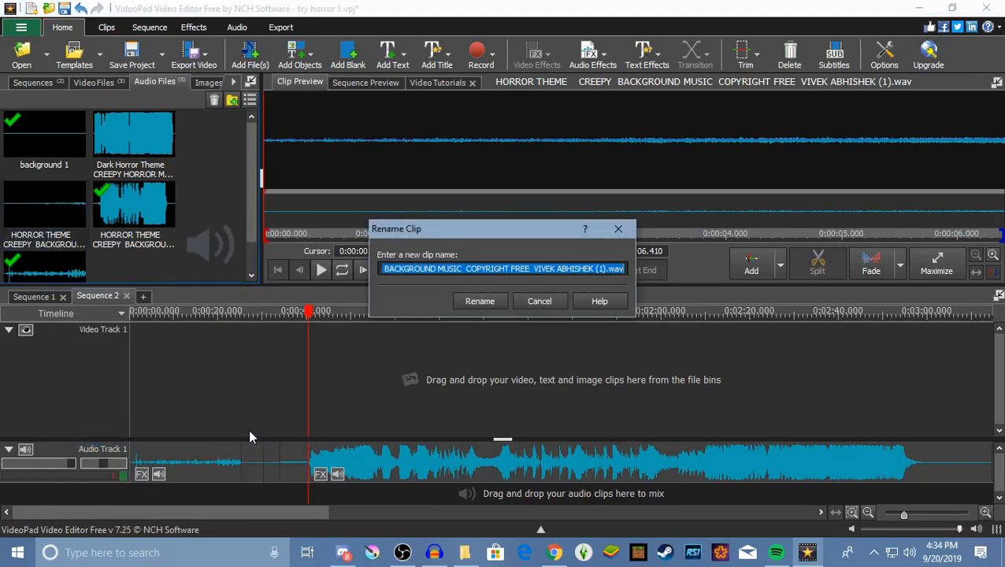
text(background 2)
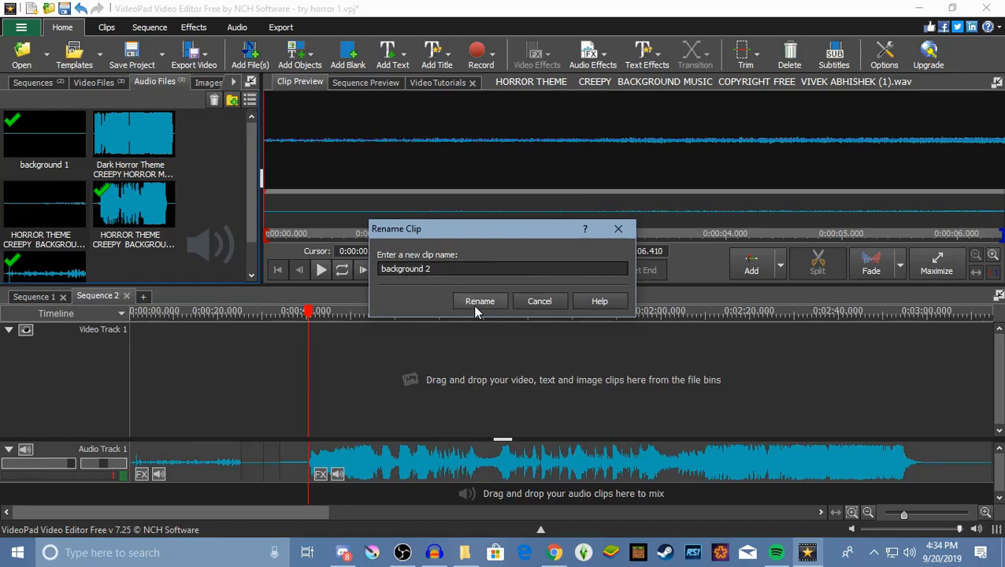
click(476, 307)
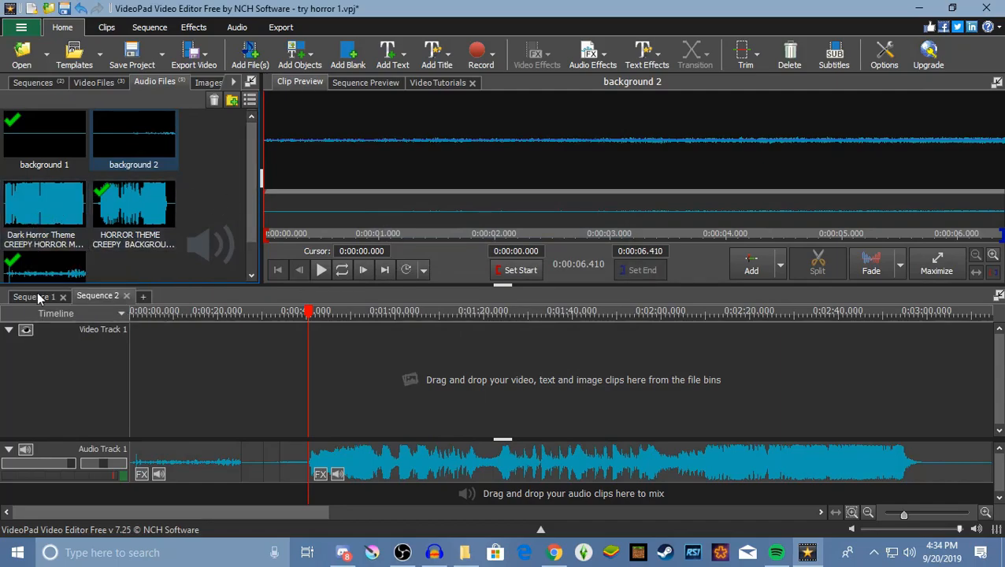
- Place background 2 on Audio Track 2 of Sequence 1, starting at 0:00:12.320 under the fourth Video Track 2 overlay
click(37, 297)
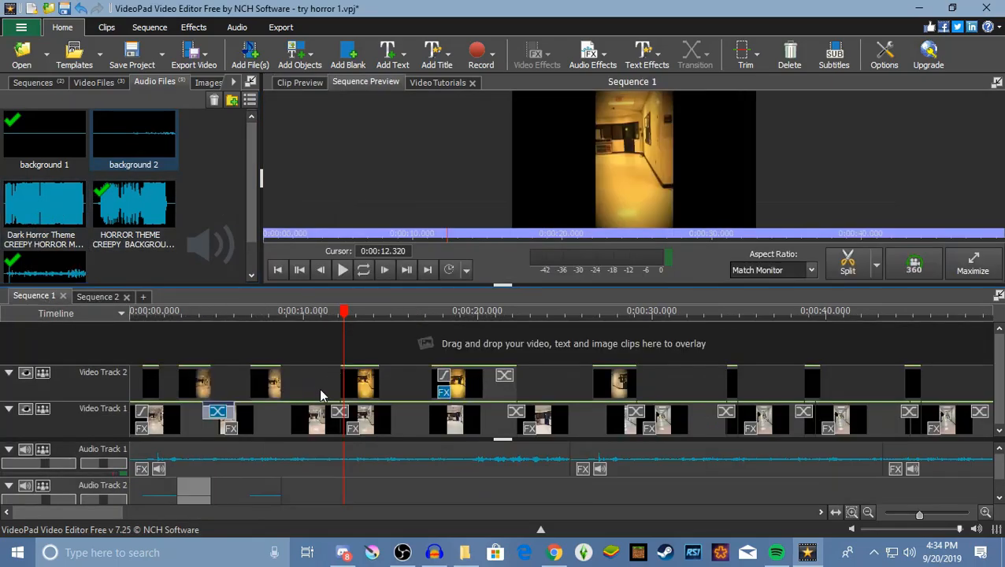
click(108, 158)
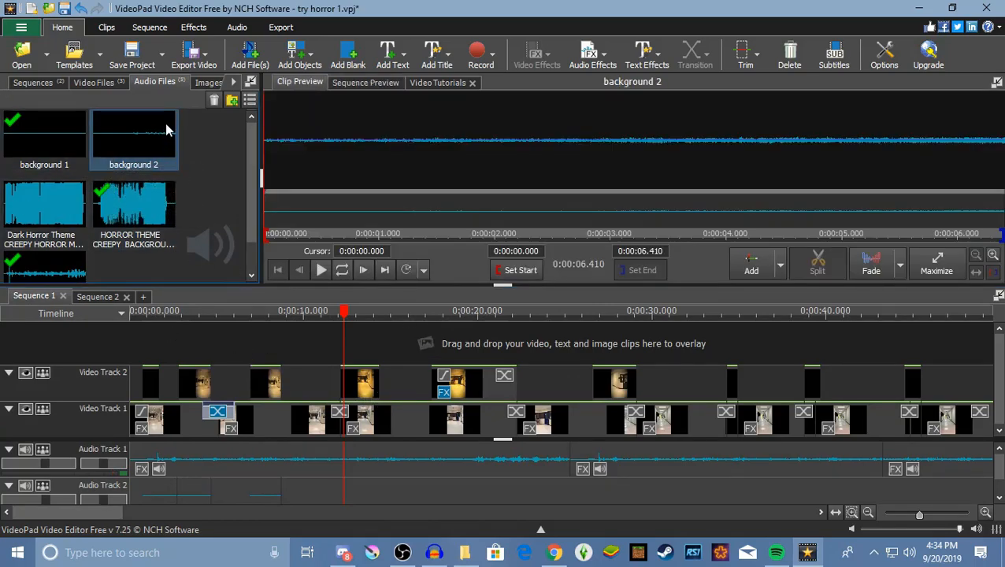
drag(158, 159, 348, 473)
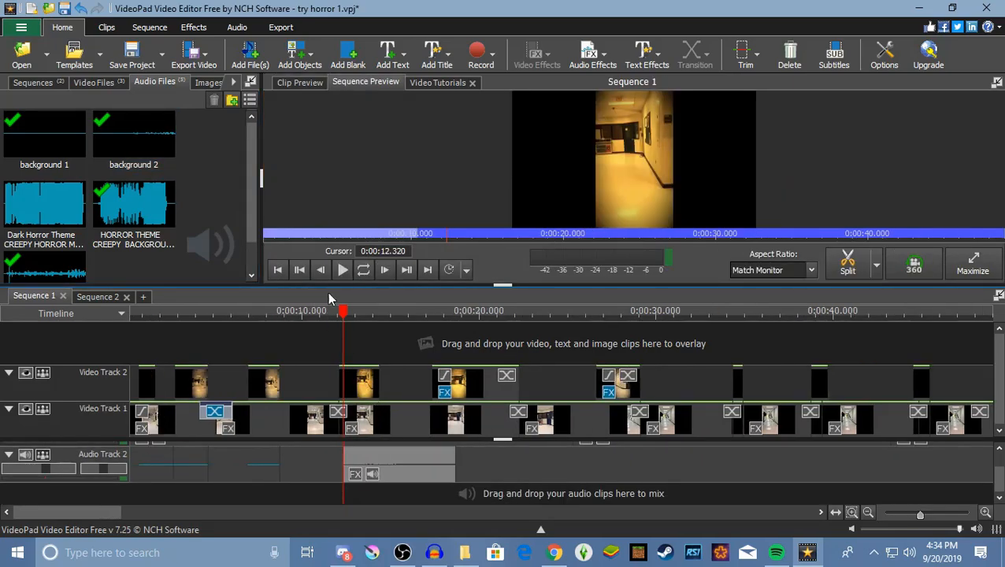
- Split the background 2 clip on Audio Track 2 at 0:00:14.326 and 0:00:17.290
drag(339, 324, 381, 351)
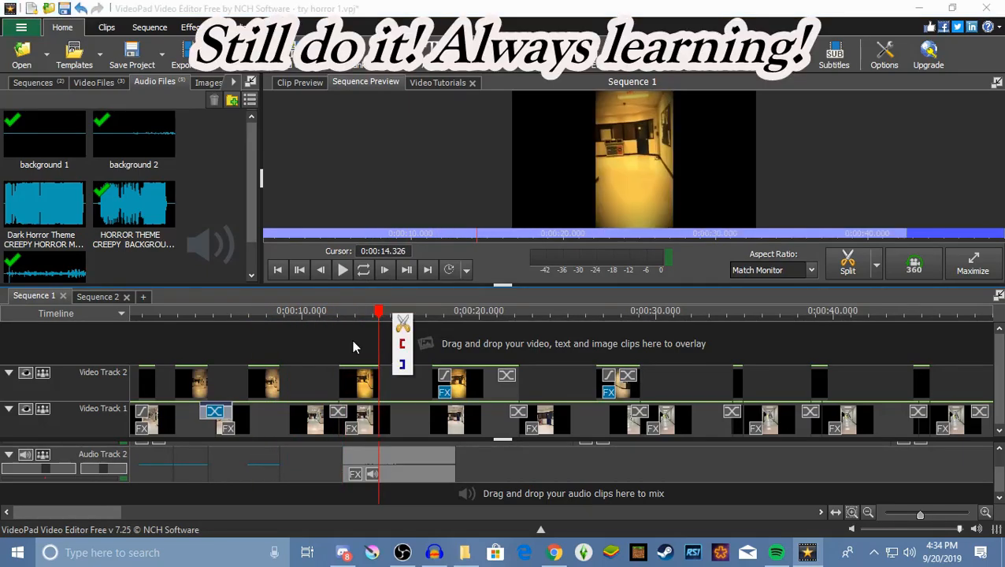
right_click(386, 455)
click(445, 91)
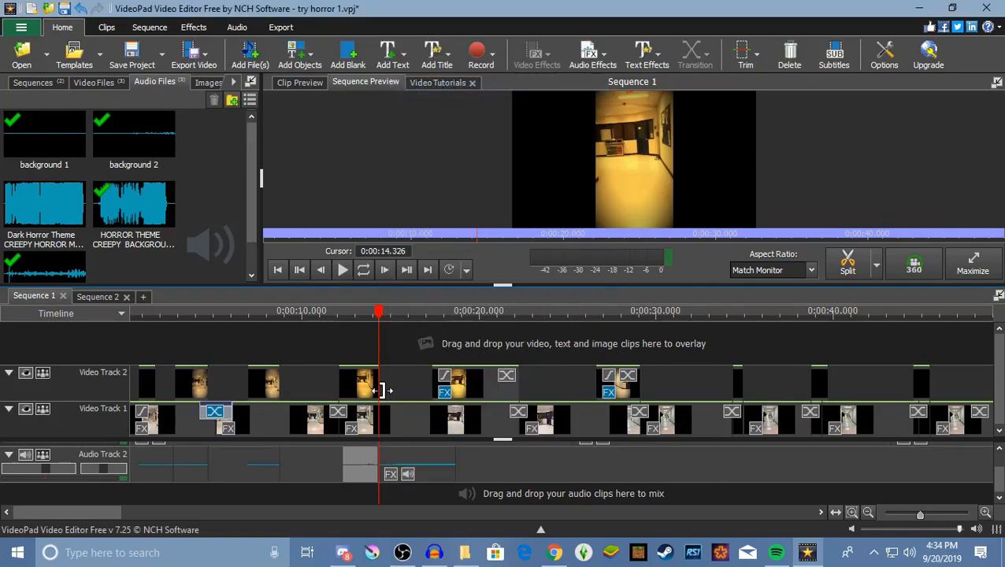
drag(375, 329, 432, 330)
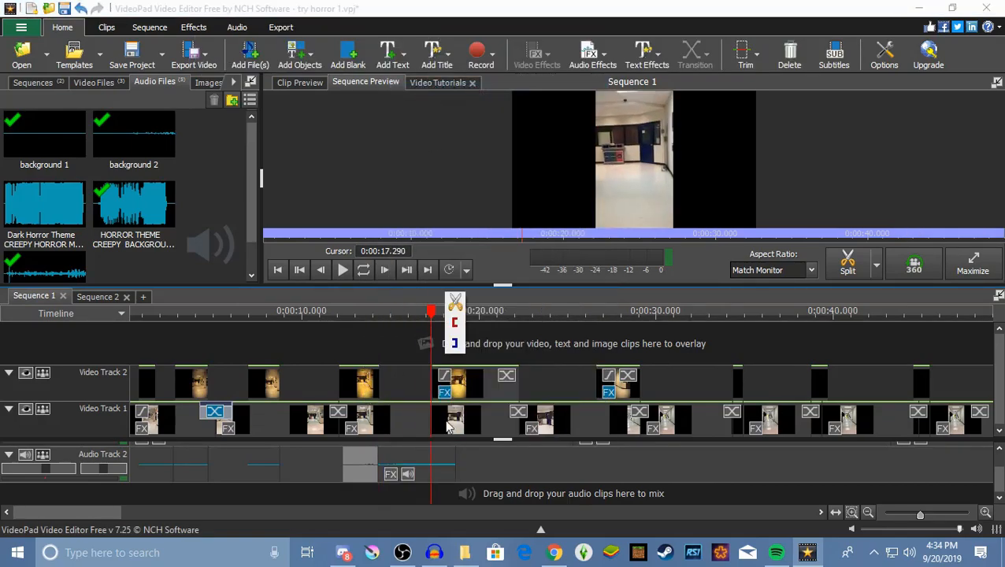
right_click(439, 465)
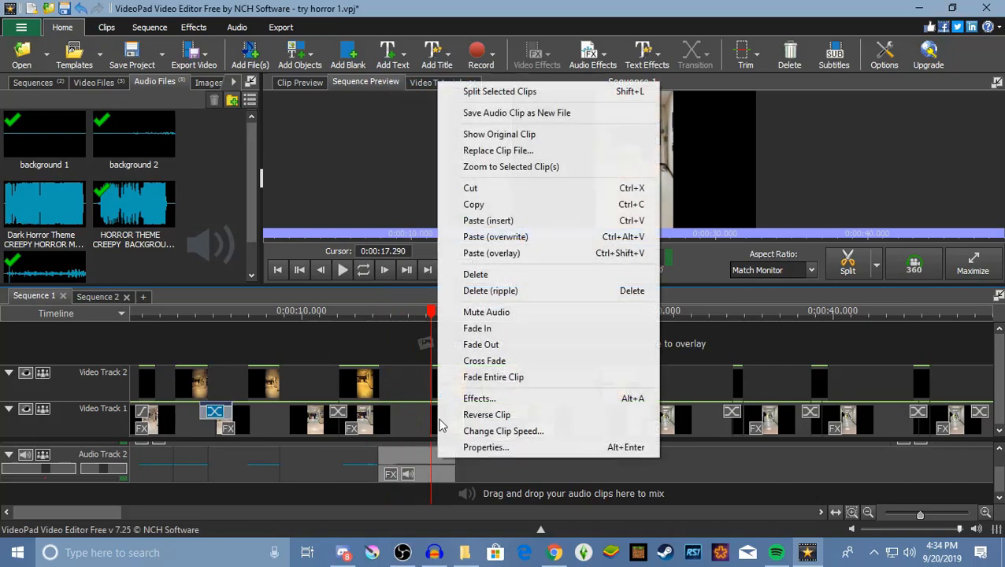
click(480, 93)
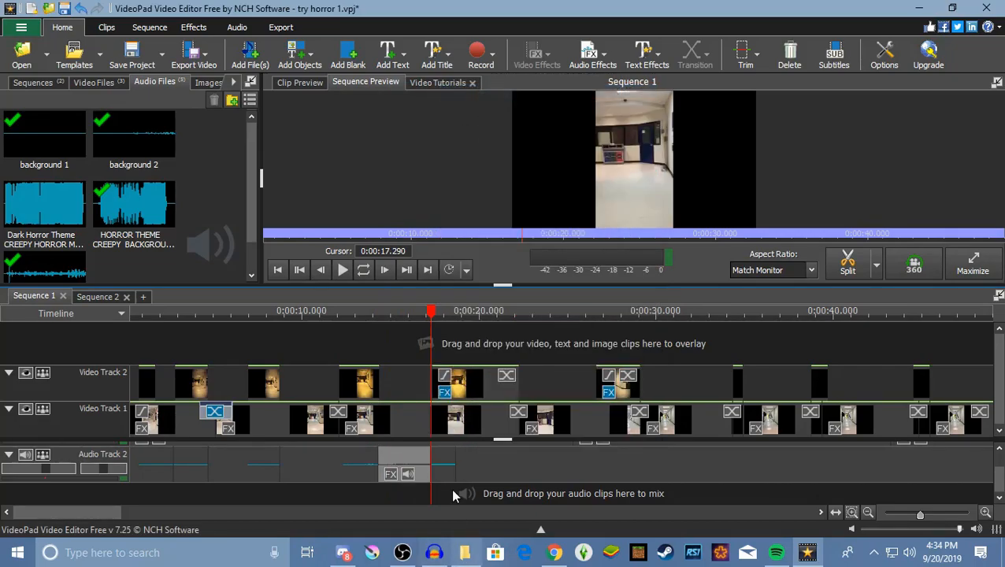
- Move the middle background 2 piece to start at 0:00:17.290 under the fifth overlay and place the last piece directly after it
drag(439, 466, 628, 464)
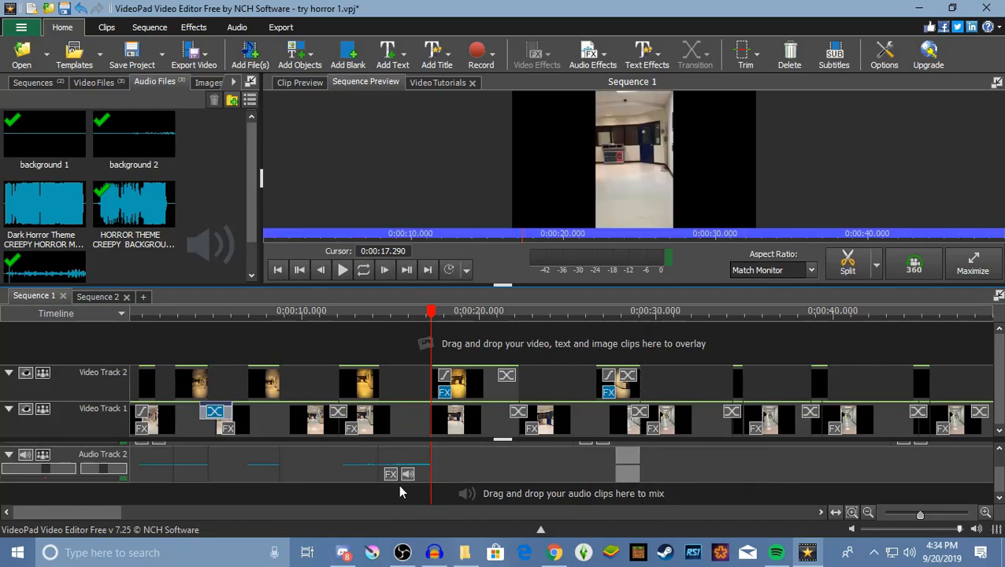
drag(408, 466, 451, 452)
drag(632, 461, 500, 460)
- Play Sequence 1 from near the beginning to 0:00:22.503 to check the background pieces against the overlays
drag(431, 311, 147, 311)
click(342, 269)
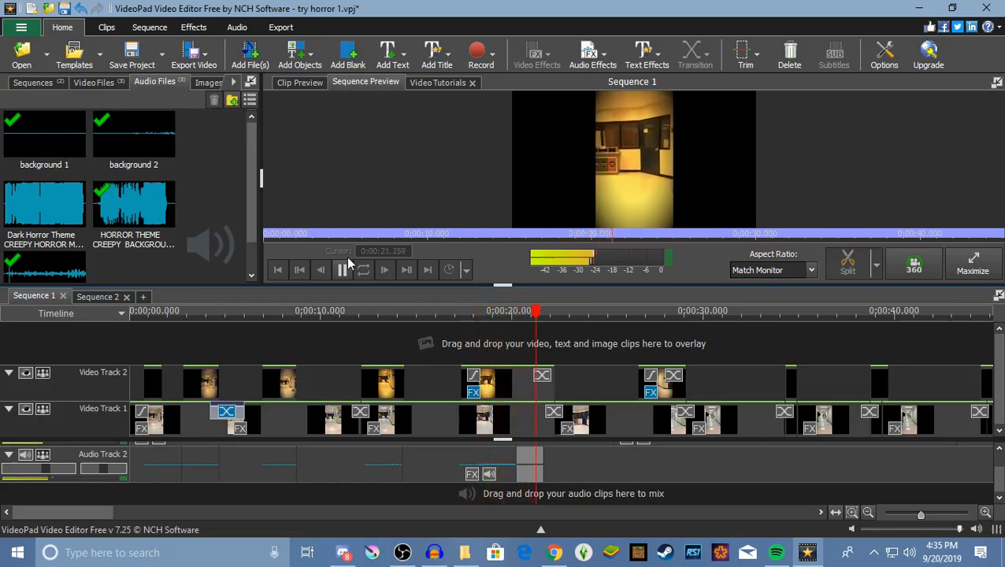
click(344, 267)
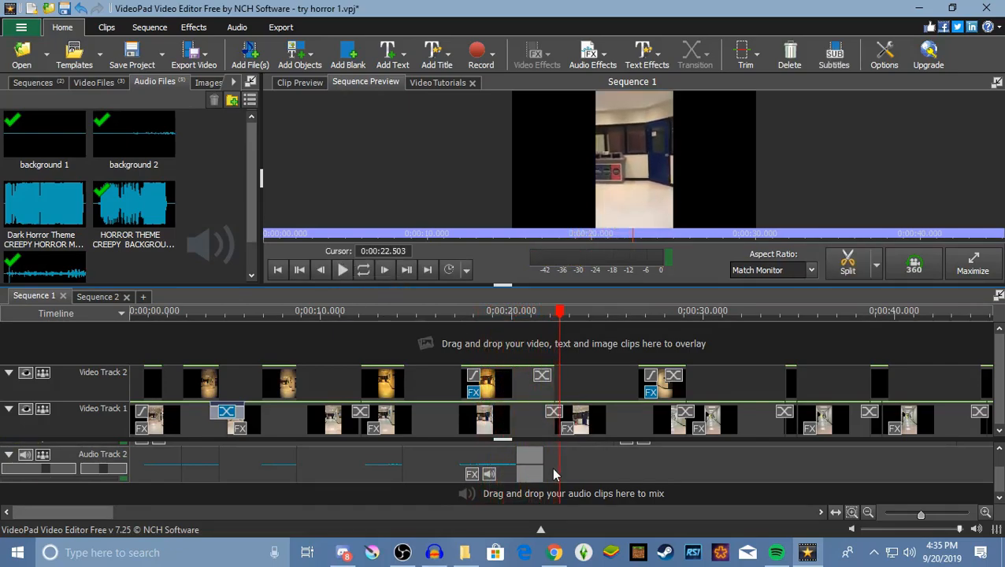
- Shift the last two background 2 pieces slightly later on Audio Track 2 so they end with the fifth Video Track 2 overlay
drag(545, 470, 554, 468)
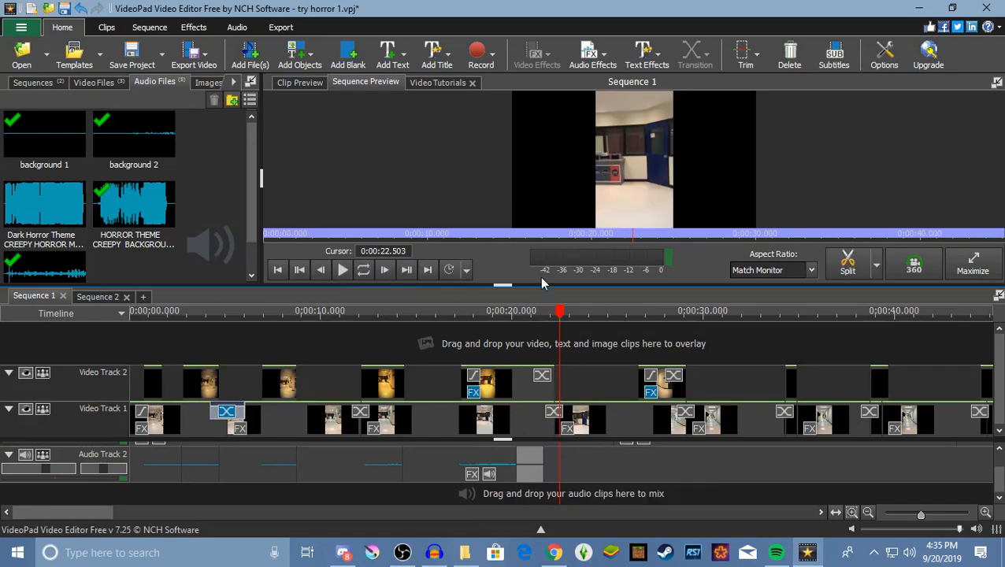
drag(562, 315, 437, 344)
mouse_move(534, 458)
mouse_down()
mouse_move(541, 455)
mouse_move(518, 460)
mouse_up()
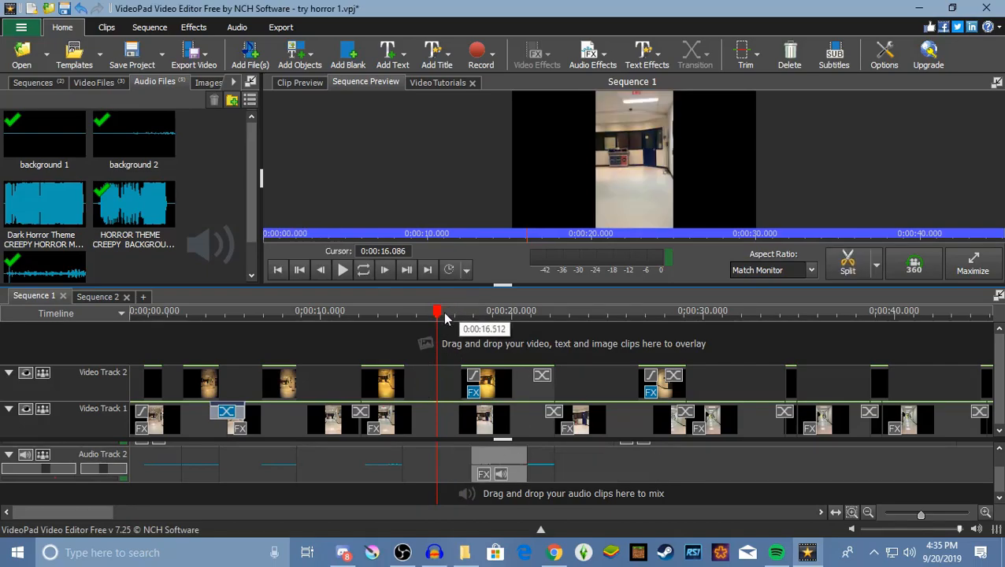
- Play Sequence 1 from 0:00:16.086 to 0:00:19.852 to check the background 2 pieces under the fifth overlay
click(341, 270)
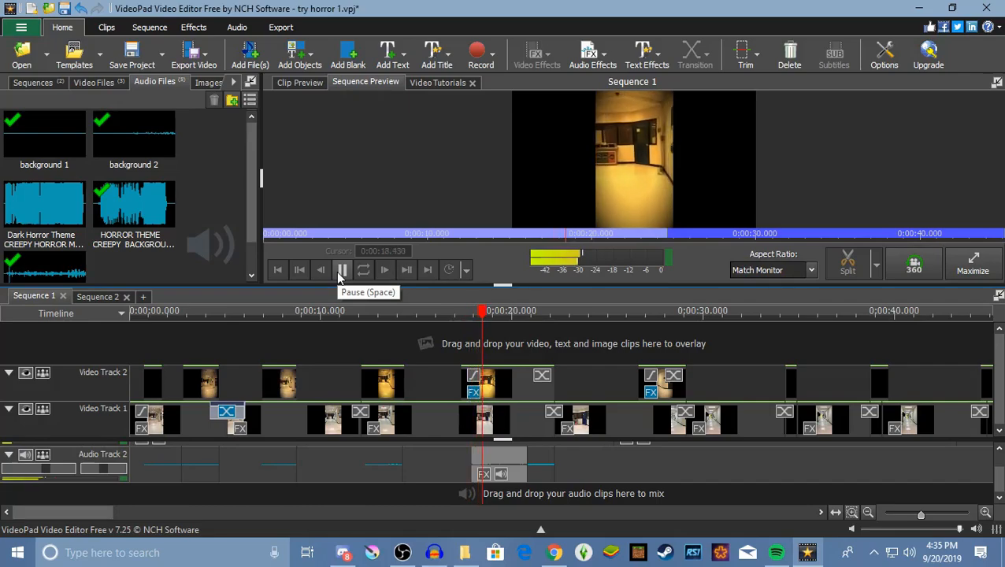
click(342, 270)
drag(498, 466, 493, 461)
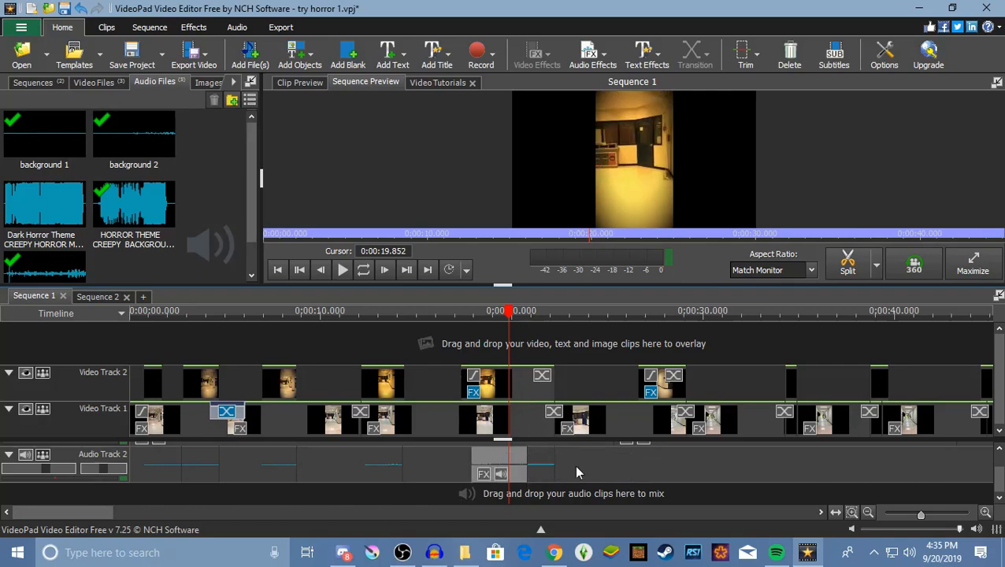
click(542, 469)
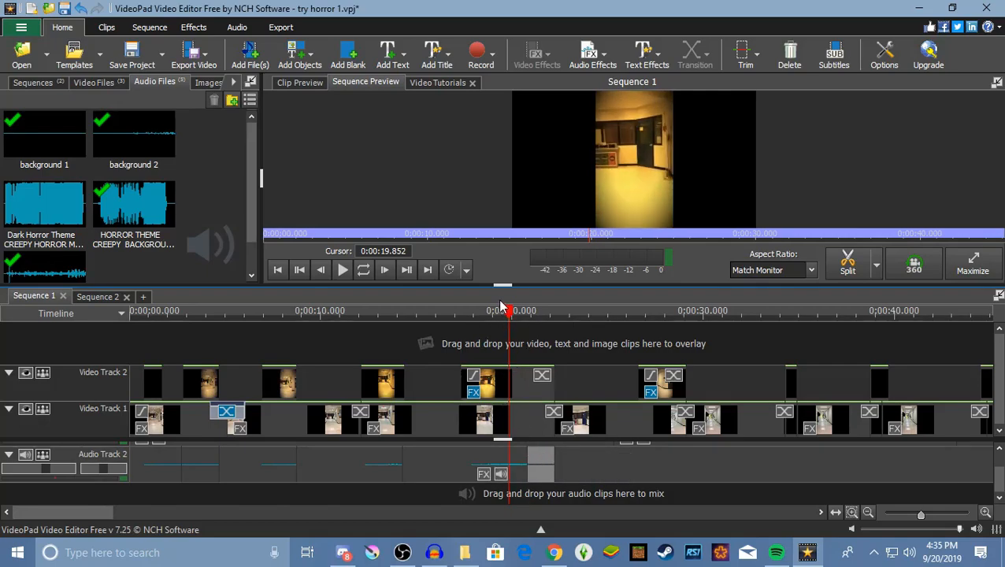
- Move the last two background 2 pieces on Audio Track 2 slightly earlier under the fifth overlay, keeping them end to end
drag(510, 316, 460, 317)
scroll(554, 448, up, 4)
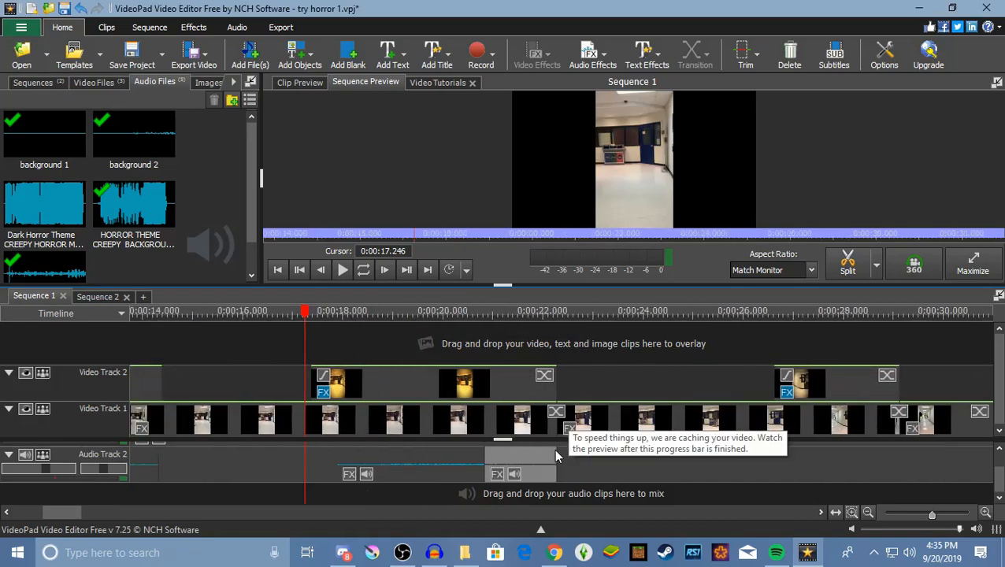
scroll(554, 450, up, 1)
drag(372, 454, 354, 454)
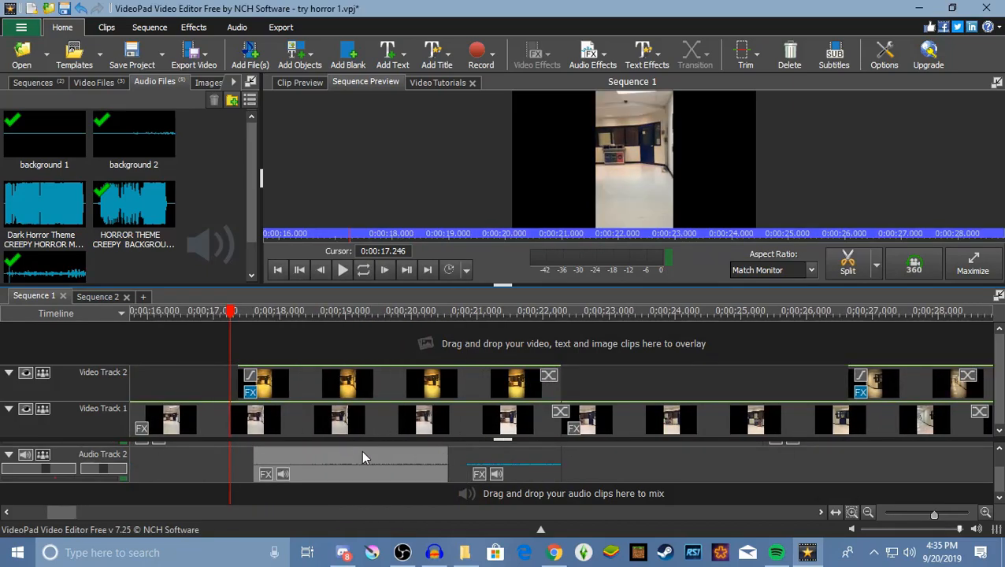
drag(478, 465, 454, 455)
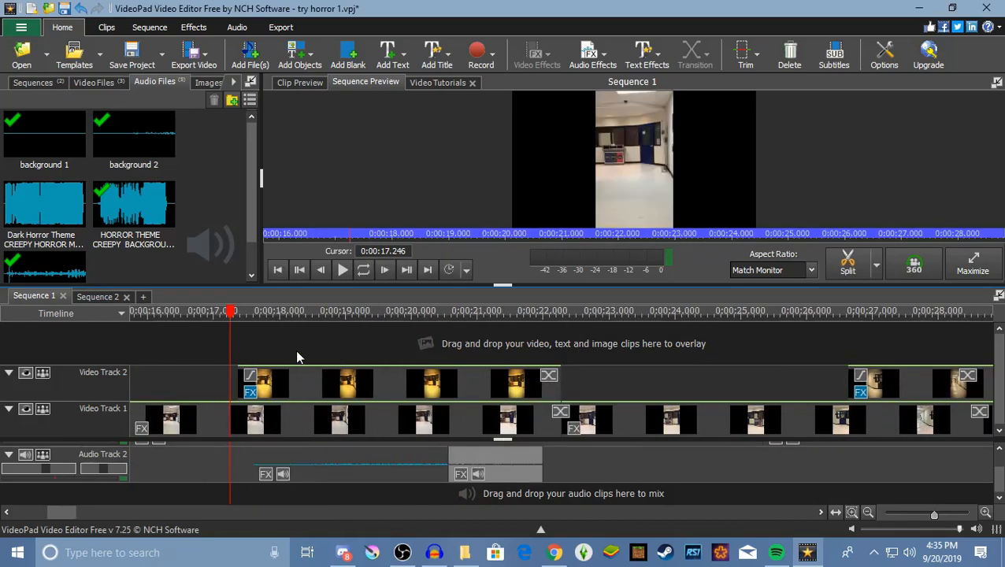
- Play the fifth overlay section from 0:00:17.246, and replay Sequence 1 from 0:00:00.258 to about 0:00:23 to check the layered audio
click(342, 269)
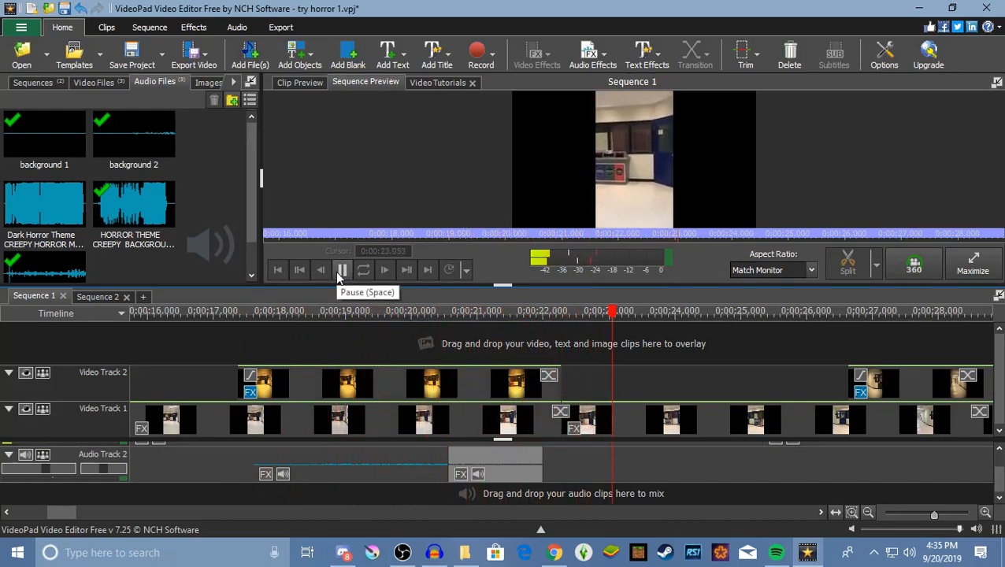
click(342, 269)
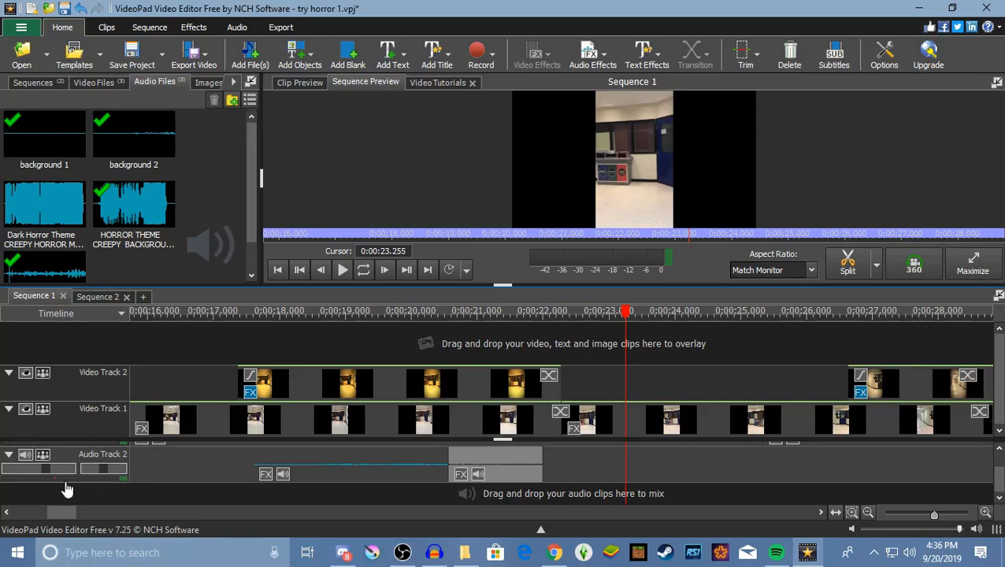
drag(53, 520, 4, 528)
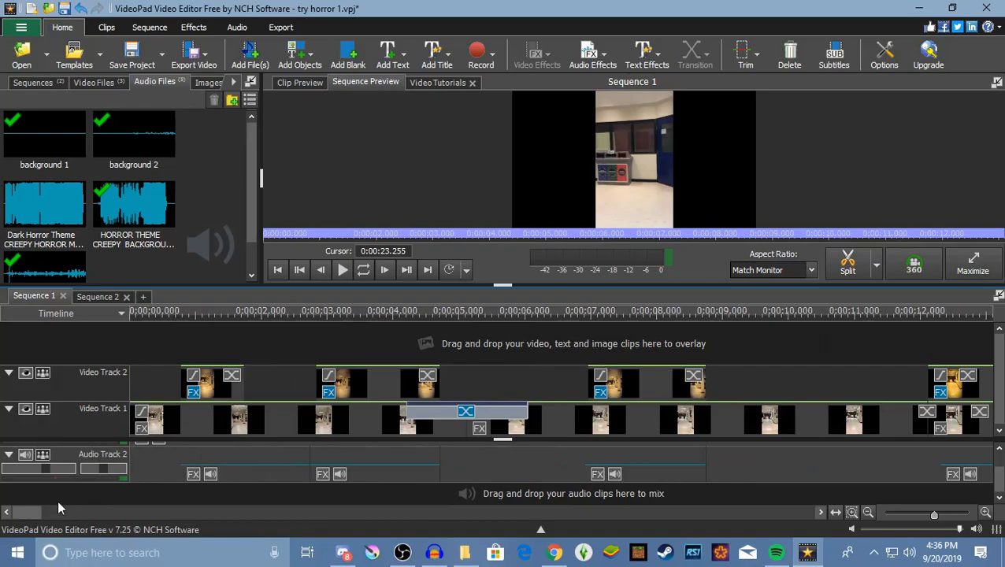
click(135, 312)
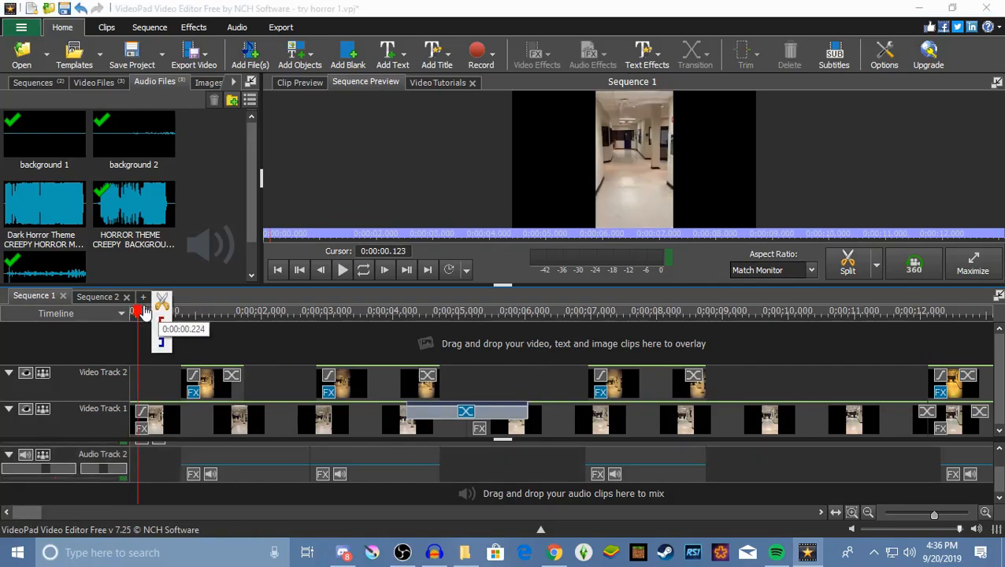
drag(139, 313, 130, 378)
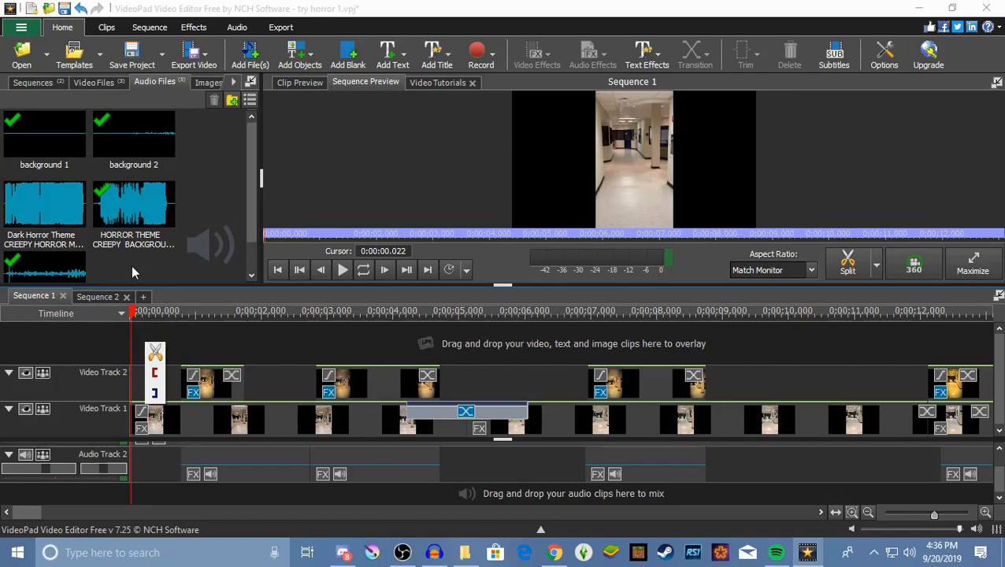
drag(132, 313, 150, 394)
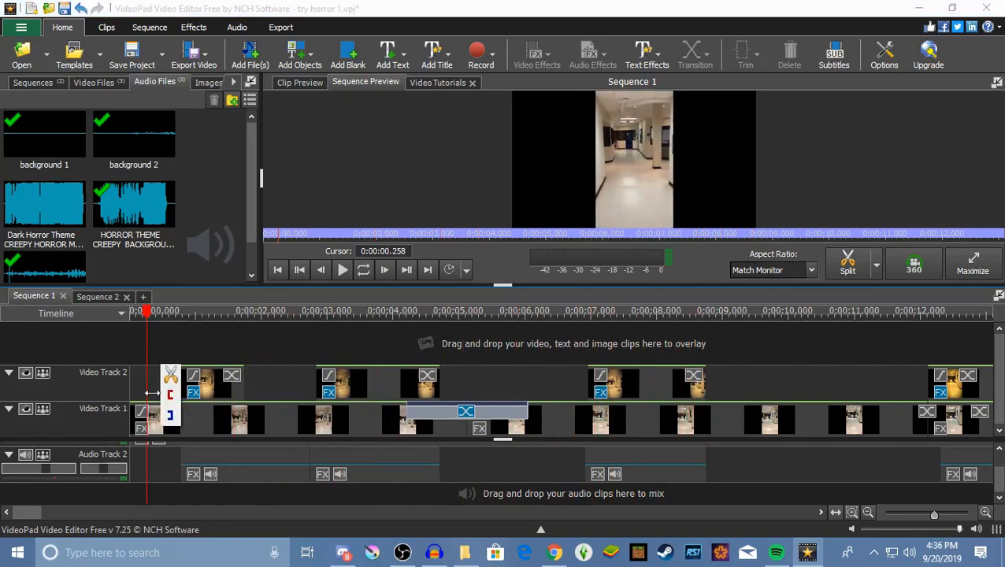
click(341, 270)
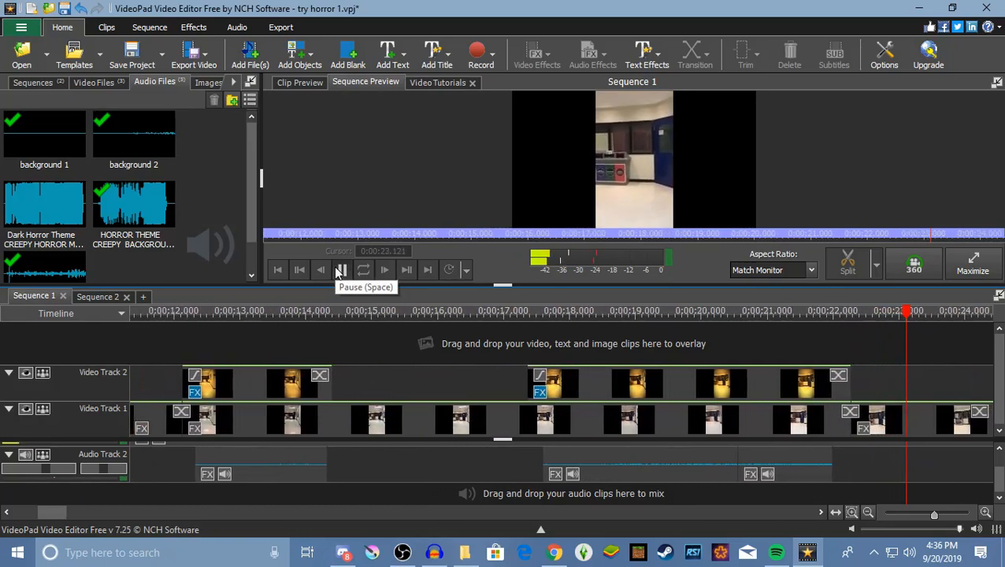
click(341, 270)
- Place the playhead at 0:00:26.466 in Sequence 1, just before the sixth Video Track 2 overlay
drag(915, 313, 71, 394)
drag(60, 516, 84, 522)
click(554, 331)
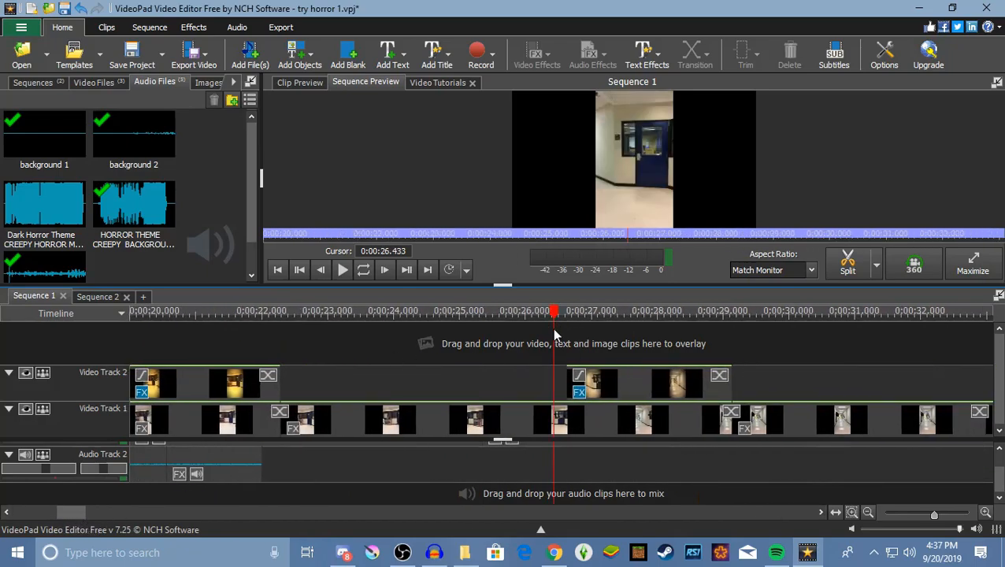
drag(558, 316, 558, 364)
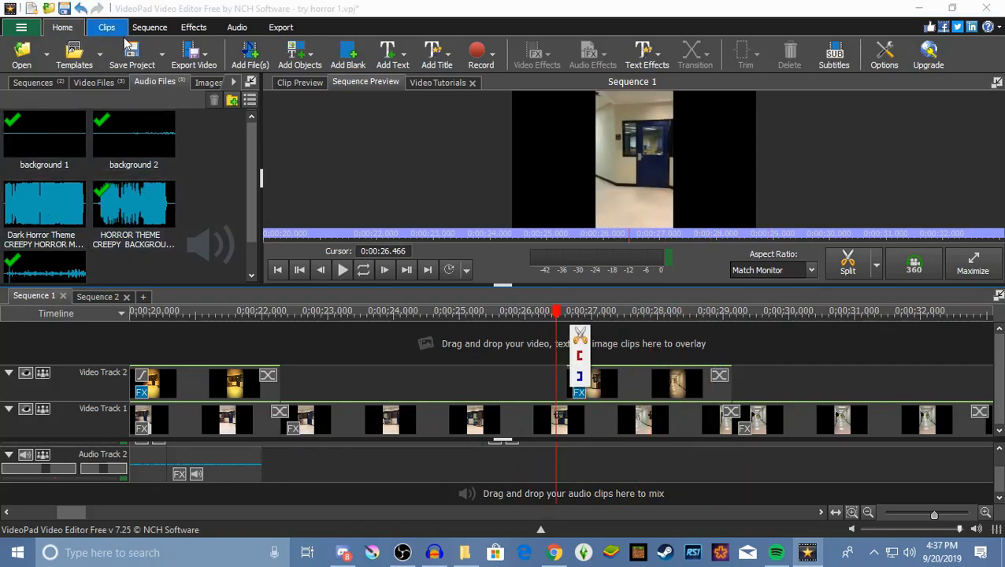
- Listen to the loud music clip in Sequence 2 from 0:00:40.385 and lower Audio Track 1's volume
click(88, 296)
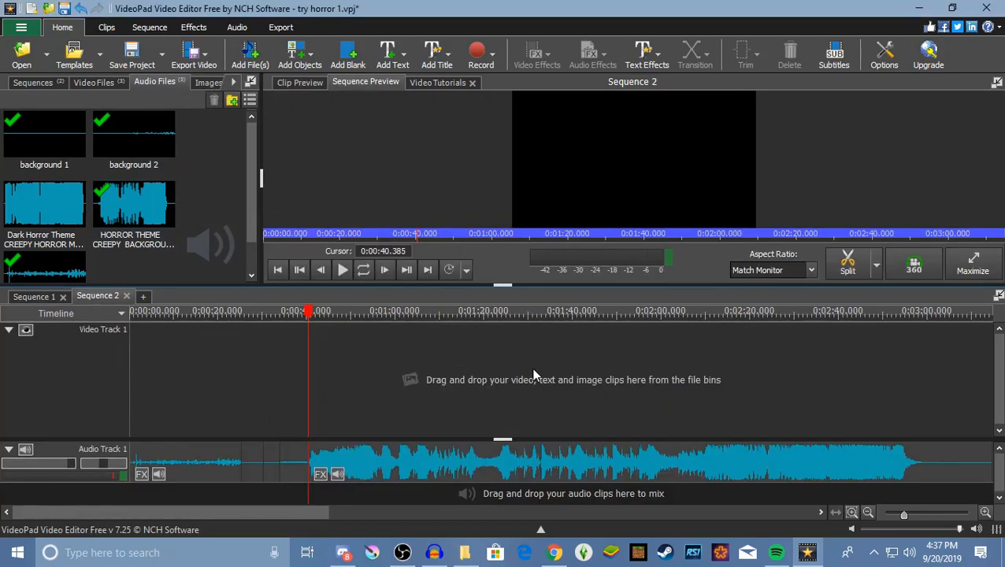
click(341, 272)
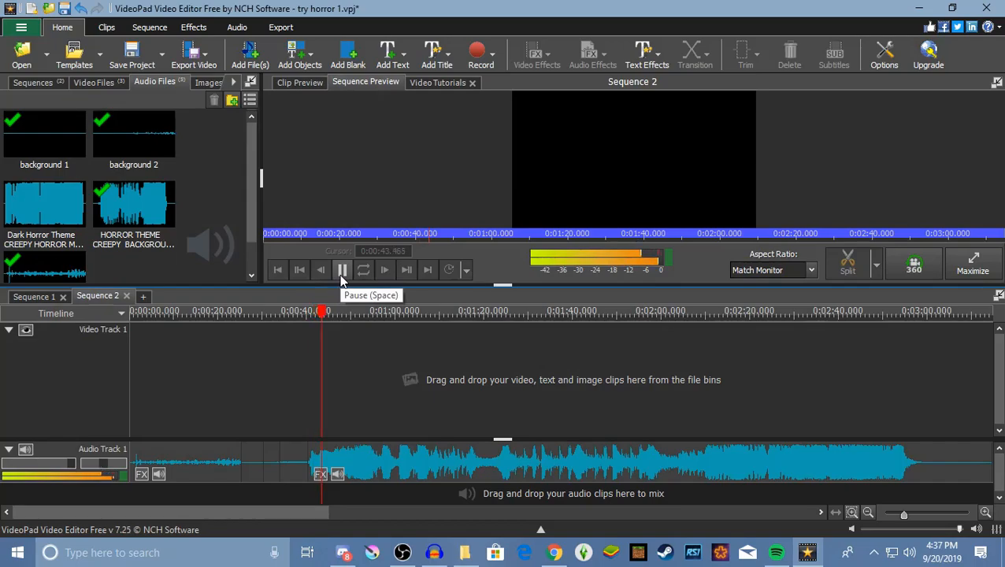
click(341, 271)
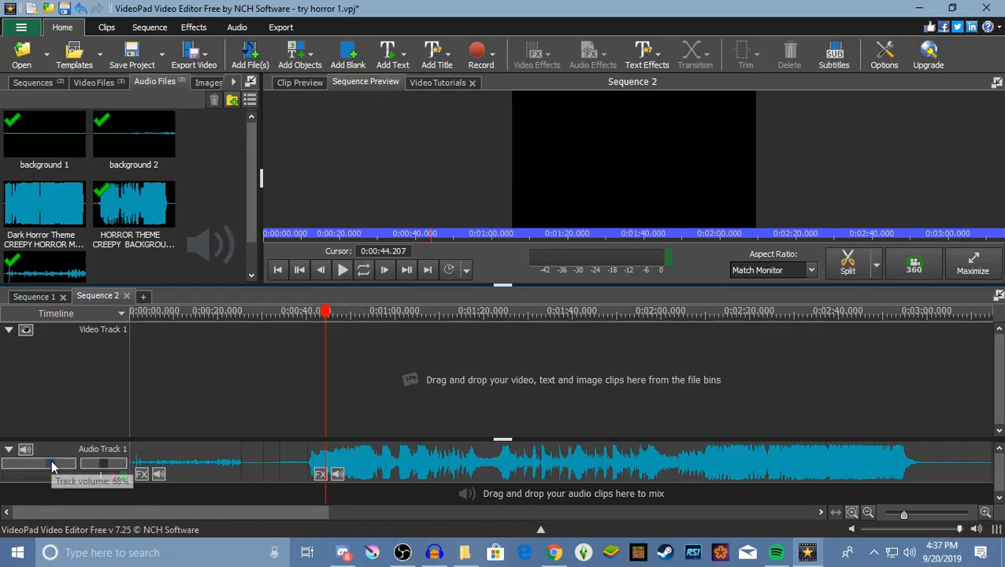
click(342, 270)
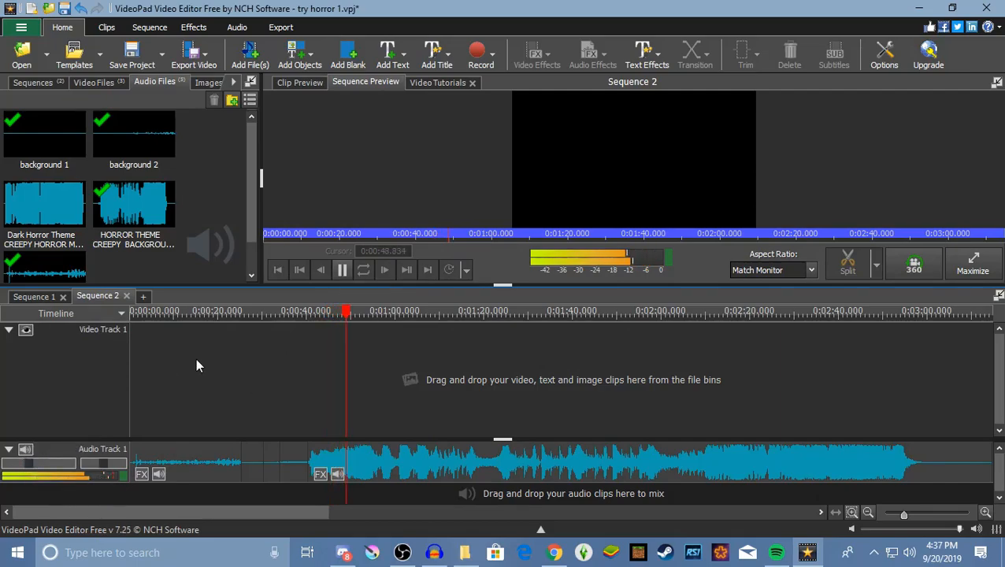
click(343, 271)
- Split the loud music clip in Sequence 2 at 0:00:55.404 and listen to the following part up to 0:01:09.407
drag(393, 313, 376, 313)
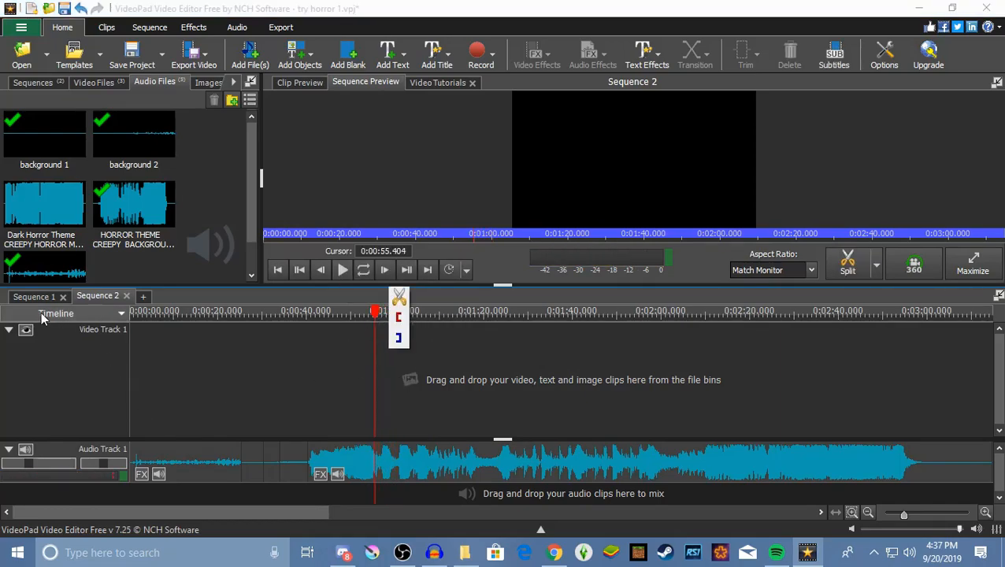
click(35, 299)
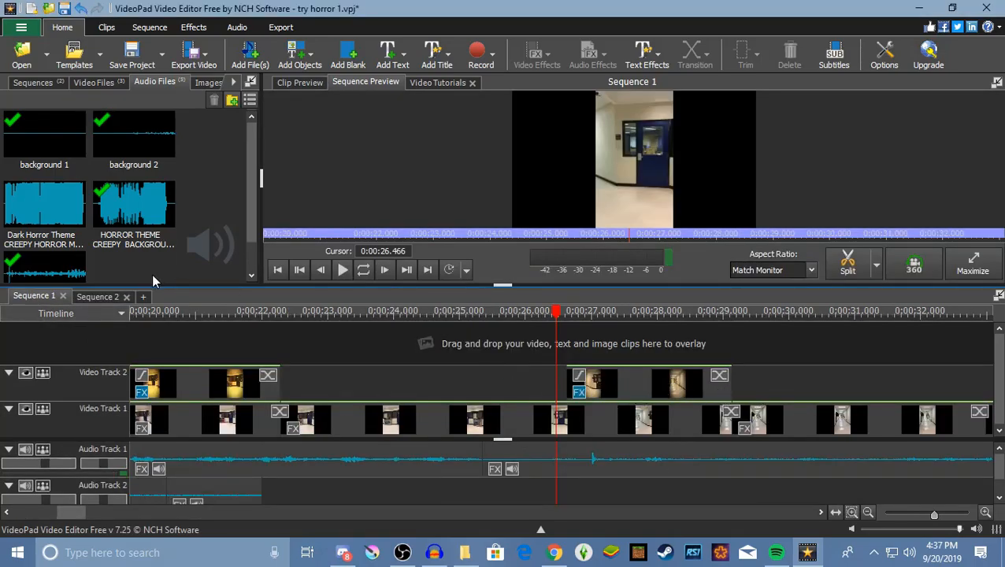
click(96, 297)
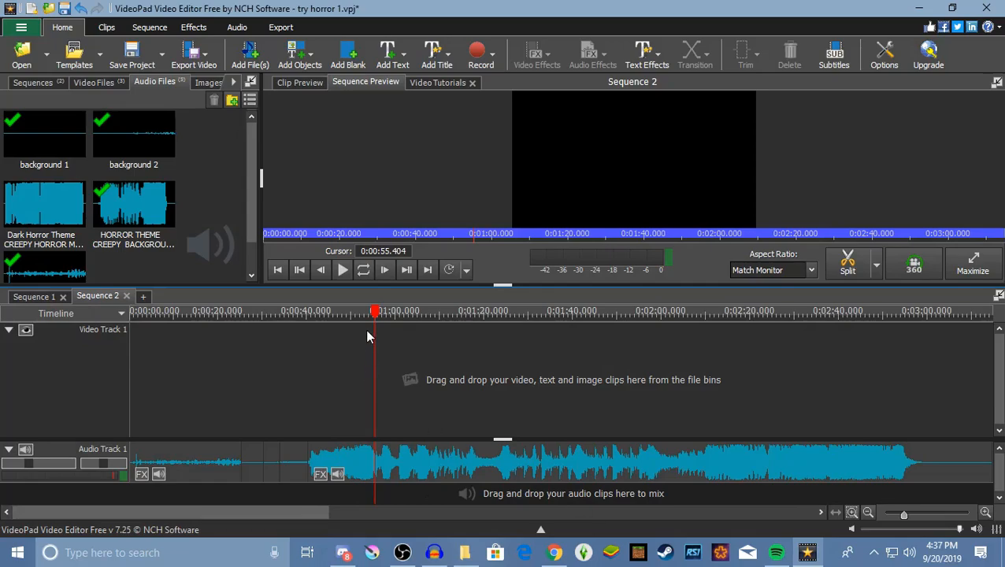
right_click(396, 472)
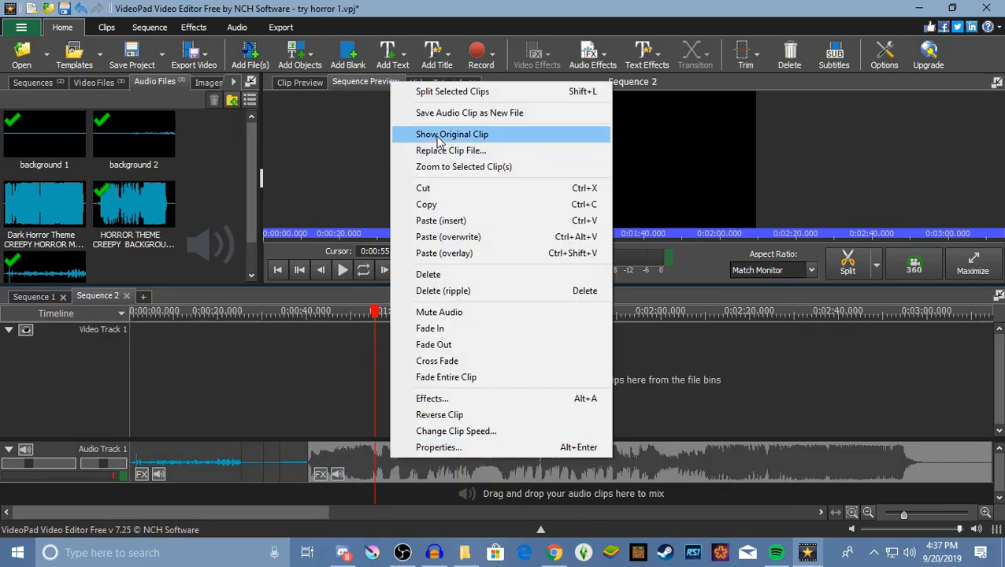
click(443, 94)
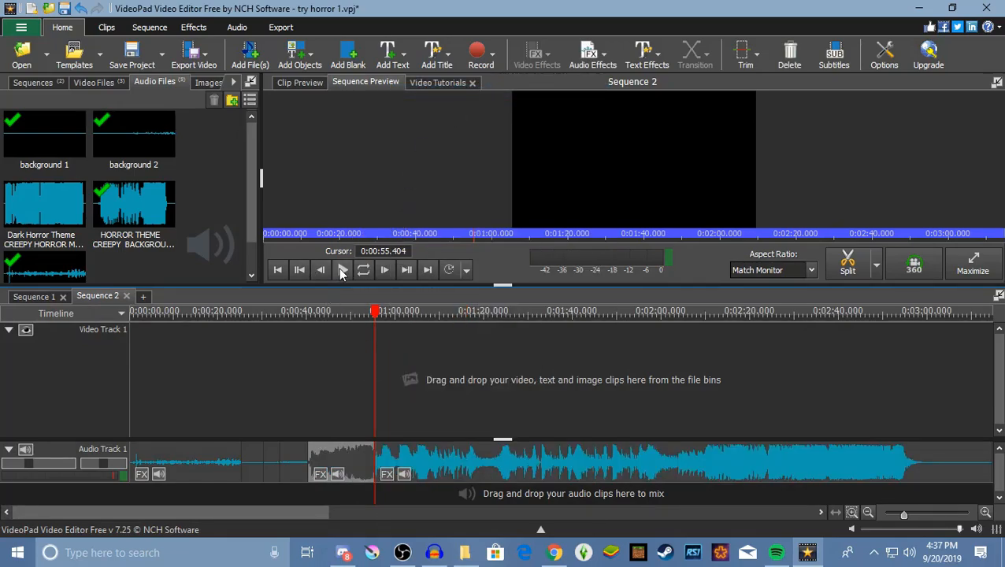
click(343, 270)
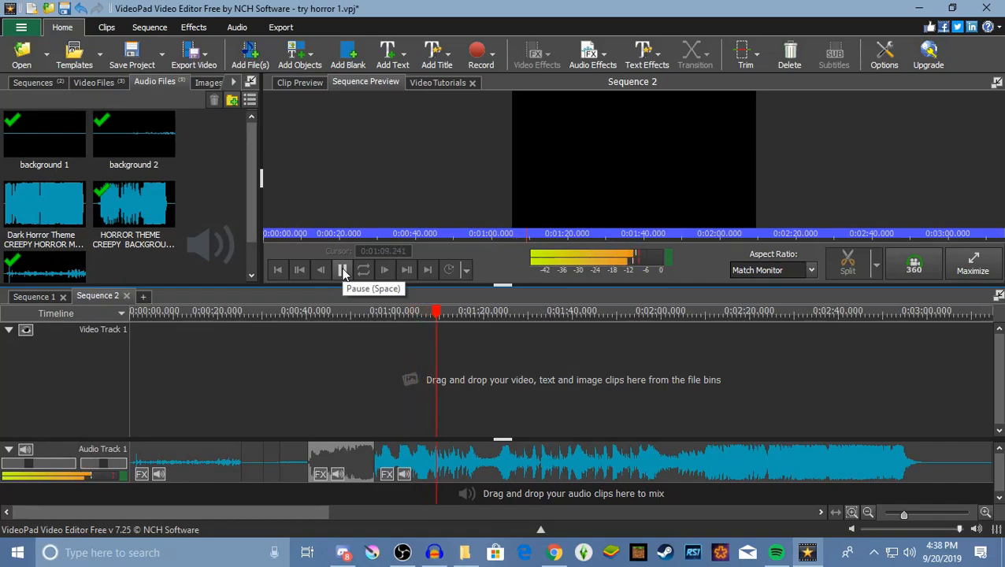
click(343, 270)
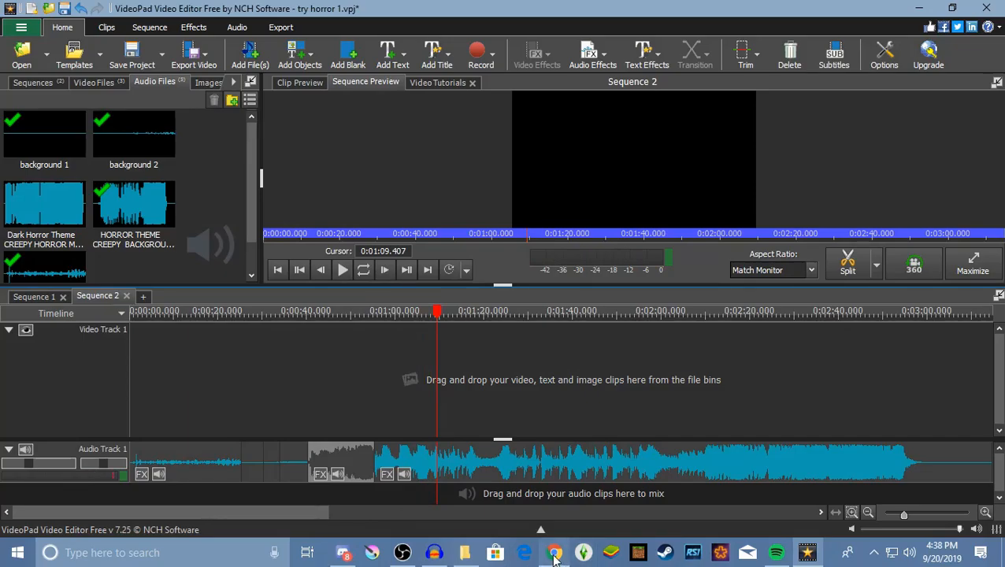
- Switch to OBS, toggle the Display Capture source and the desktop audio, and return to VideoPad
click(399, 554)
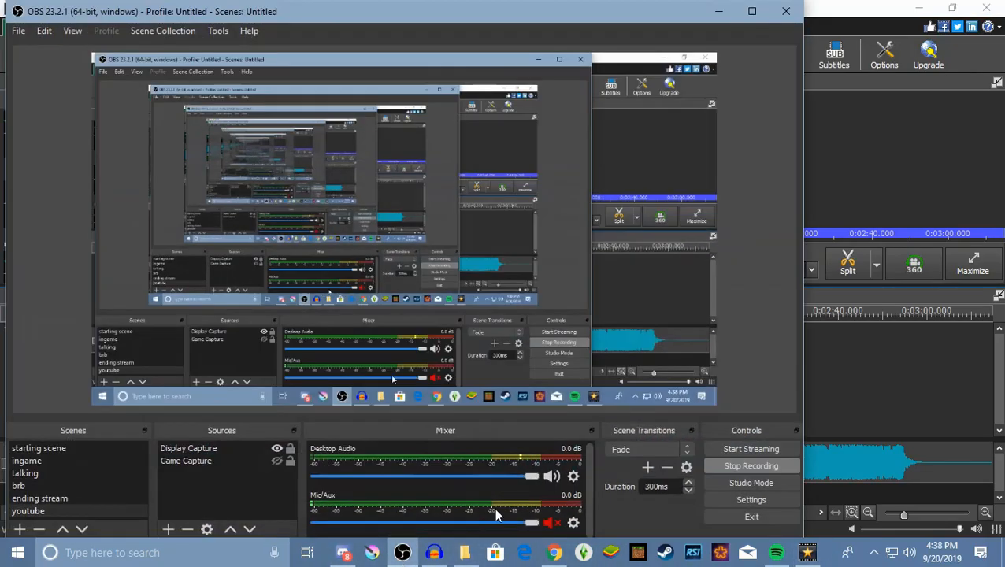
click(277, 448)
click(554, 477)
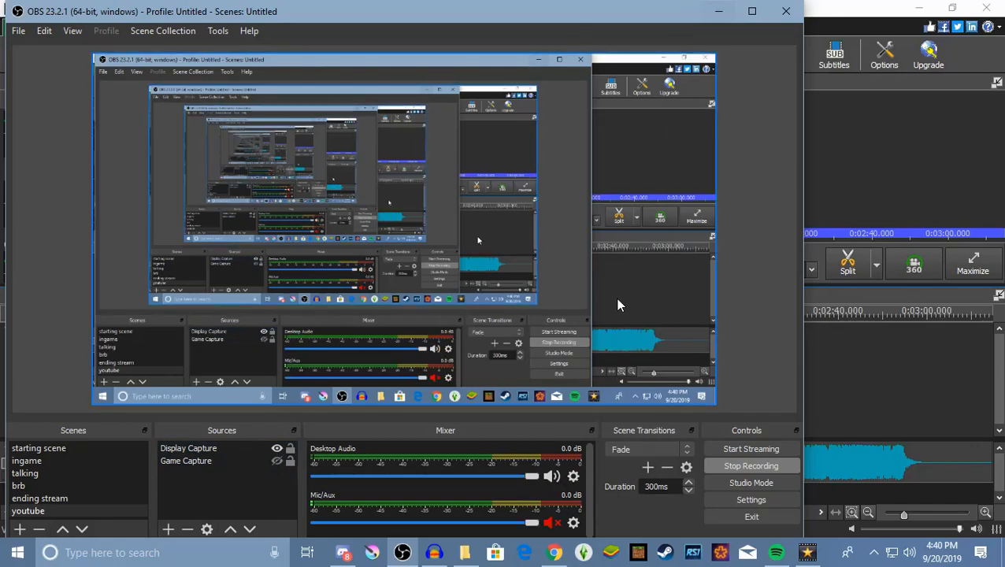
click(718, 11)
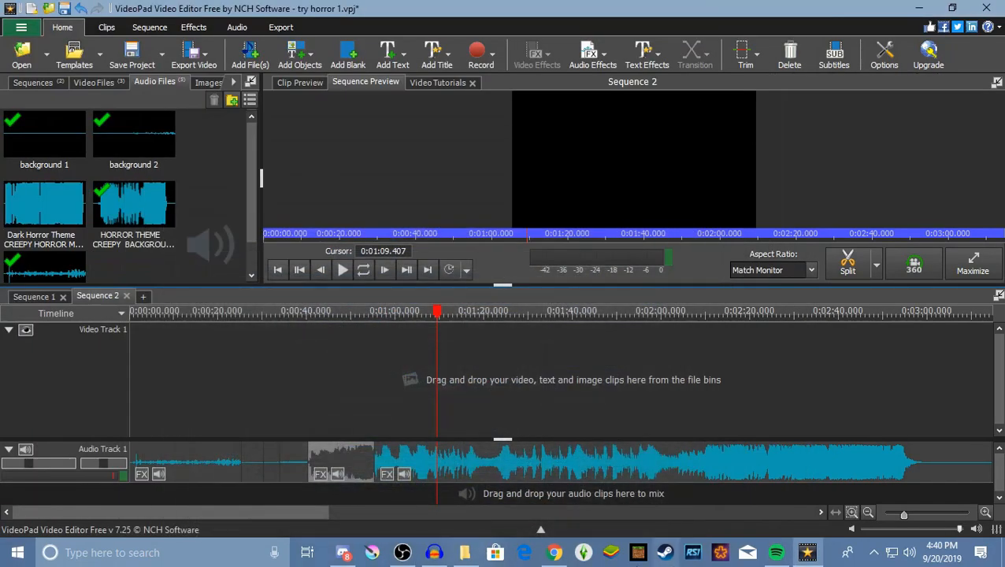
- Import "No copyright free Creepy Eerie Scary Whisper sound effect" from the Downloads folder into the project
click(249, 55)
scroll(515, 191, down, 1)
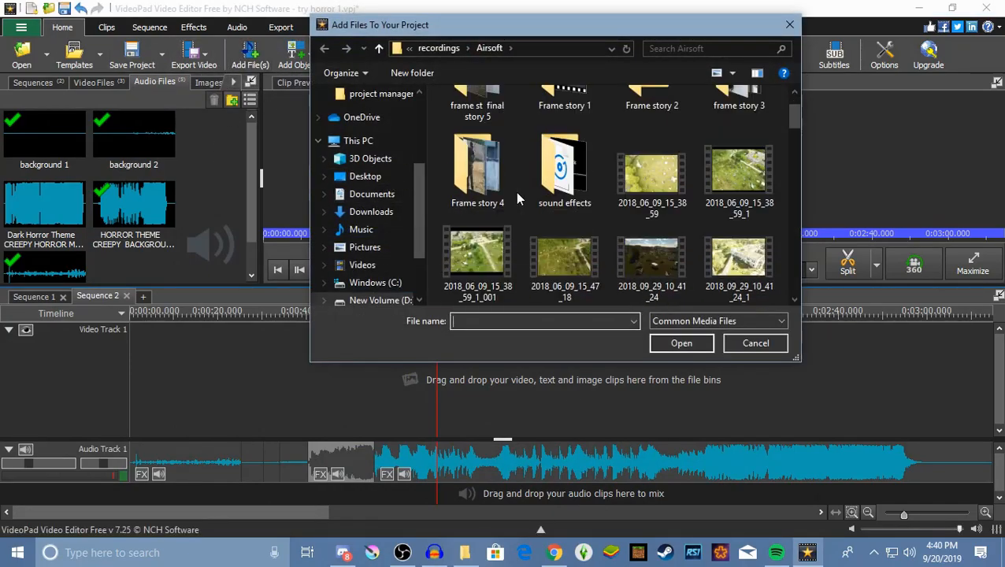
scroll(557, 155, down, 6)
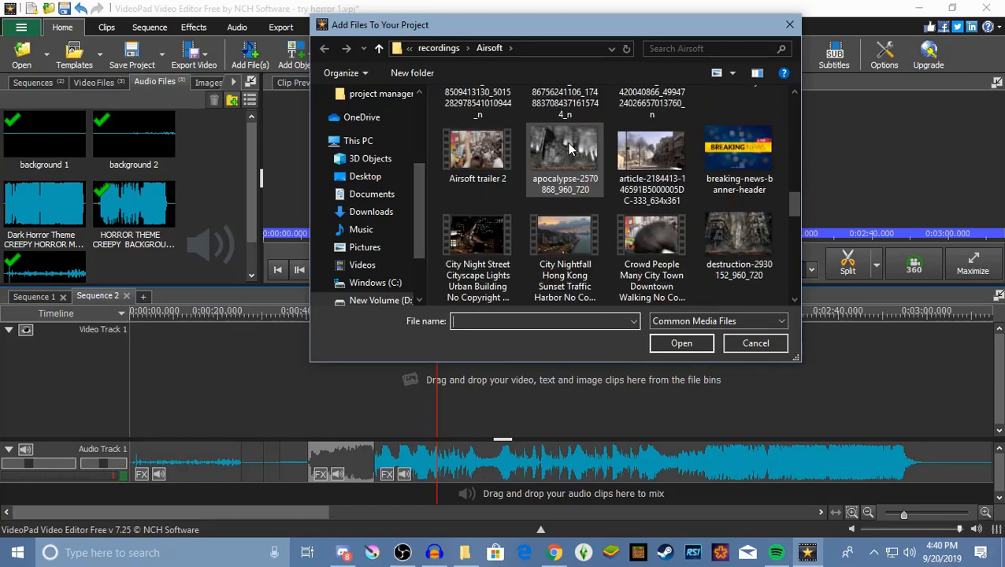
click(373, 212)
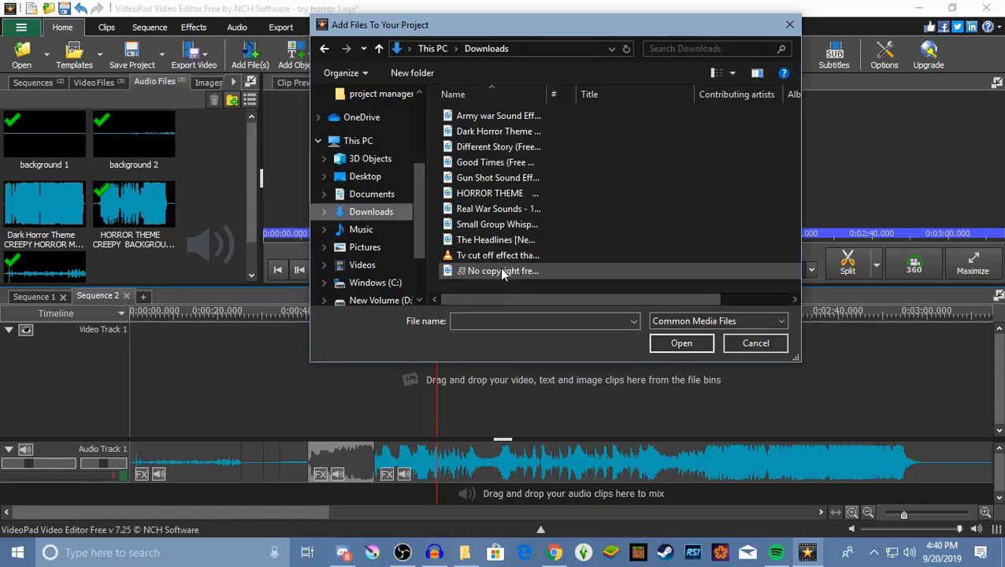
click(528, 271)
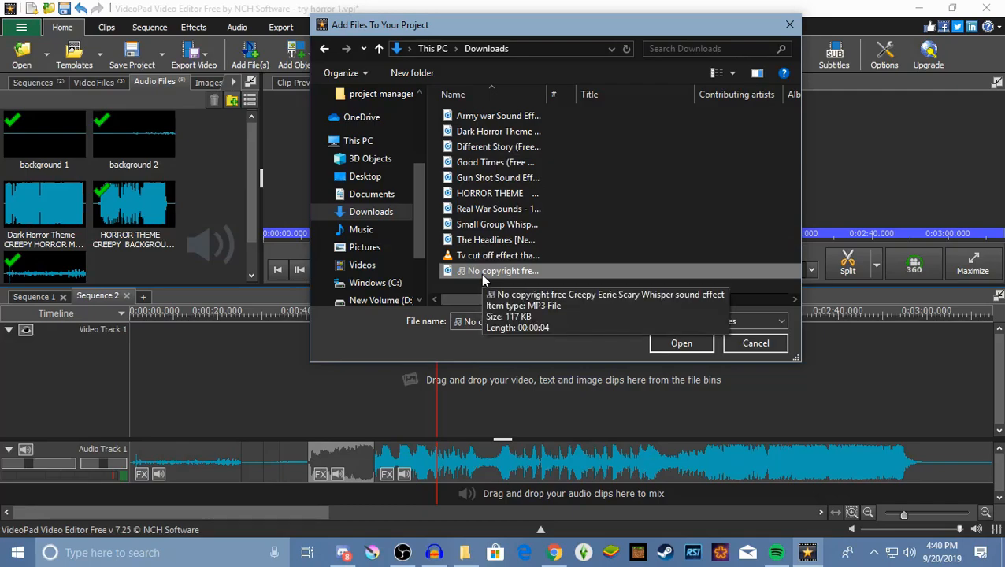
click(674, 342)
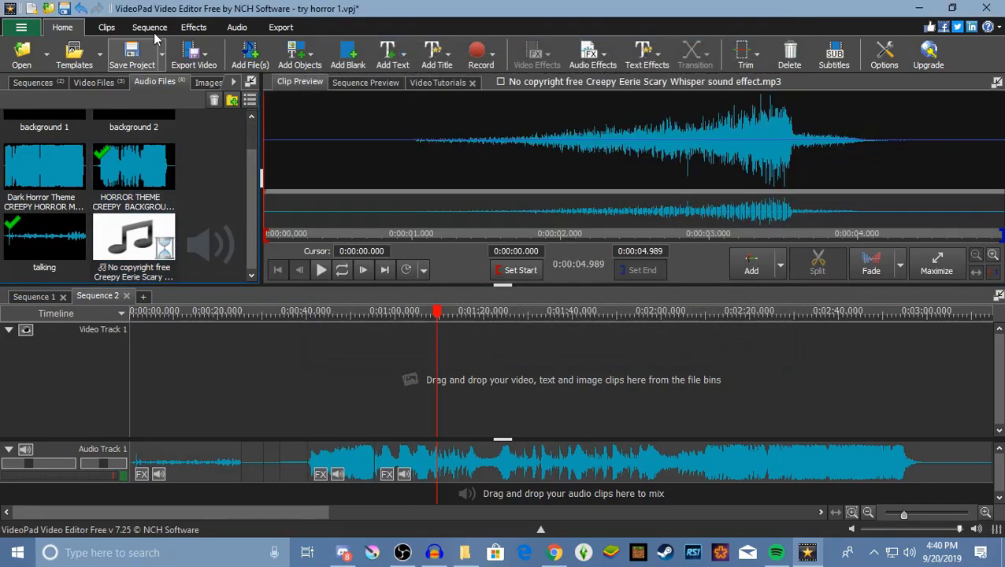
- Import the "Small Group Whispering Sound Effect" file from the Downloads folder into the project
click(242, 63)
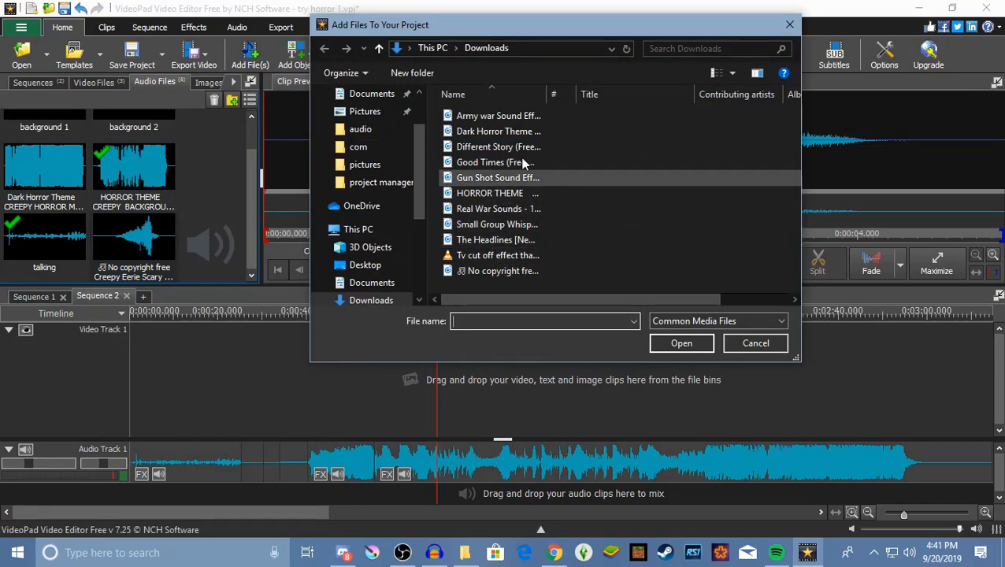
click(515, 222)
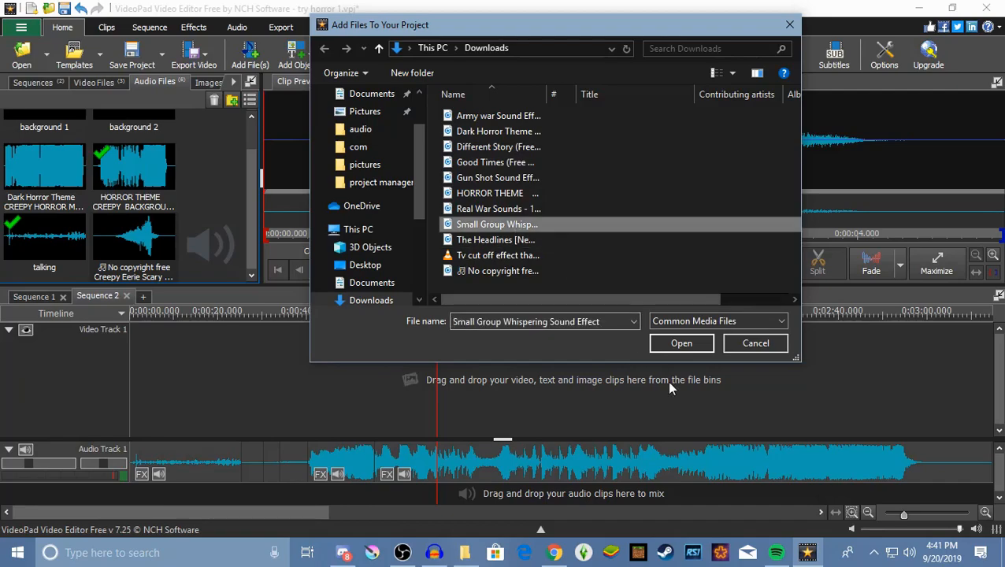
click(681, 343)
- Listen to the "No copyright free Creepy Eerie Scary Whisper" and "Small Group Whispering Sound Effect" clips in the clip preview
click(21, 242)
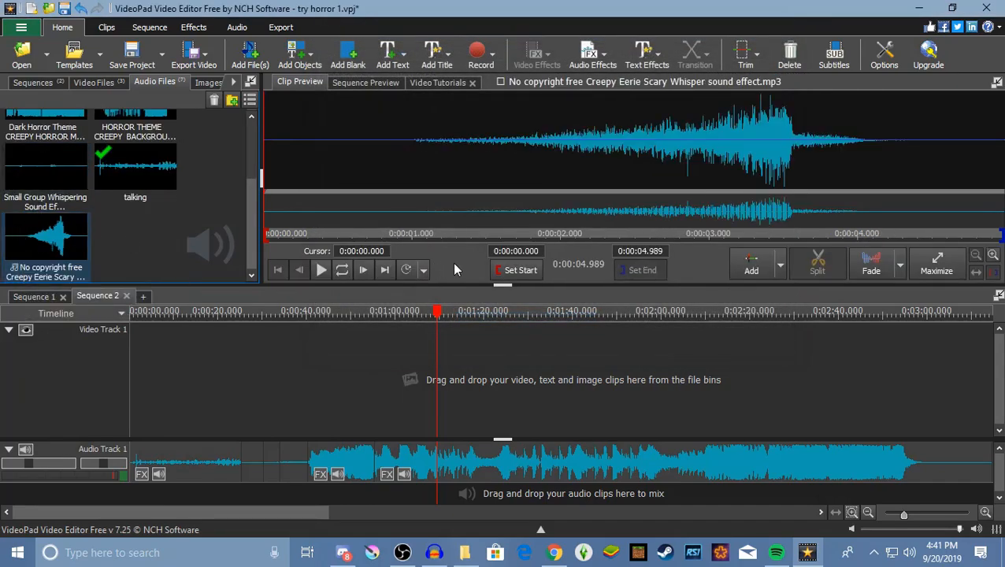
click(321, 270)
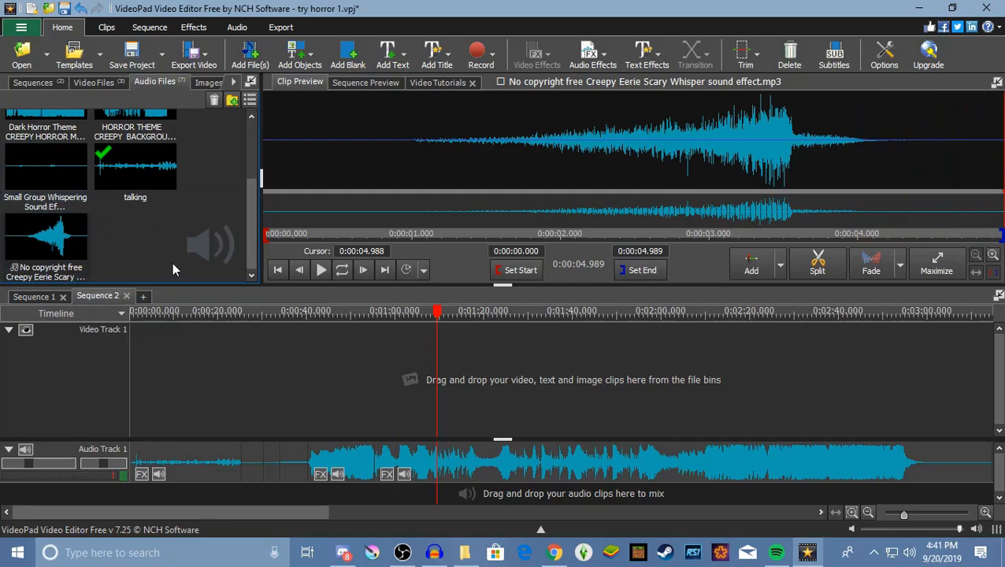
mouse_move(252, 234)
mouse_down()
mouse_move(253, 182)
mouse_move(226, 202)
mouse_move(244, 215)
mouse_move(243, 237)
mouse_up()
click(45, 170)
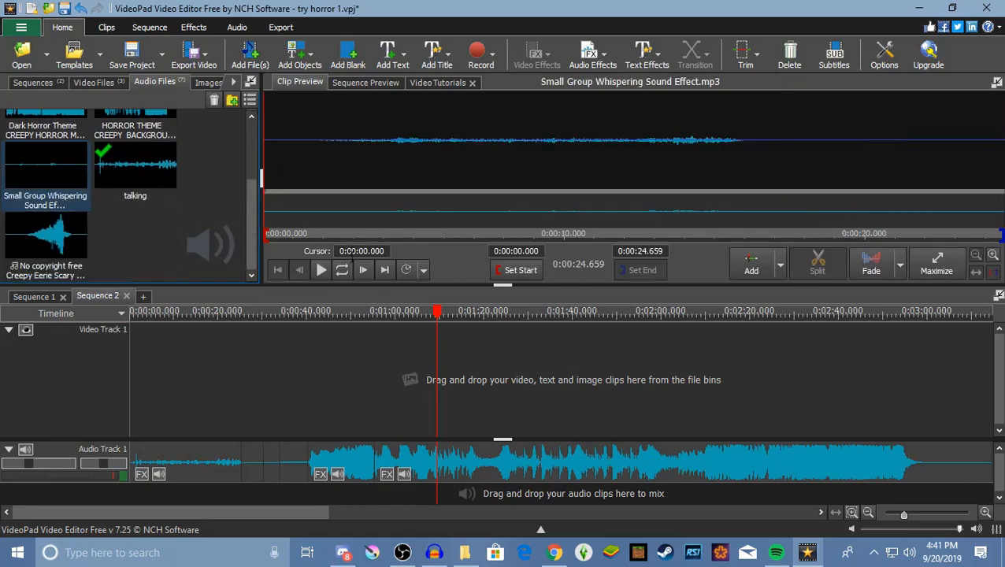
click(322, 270)
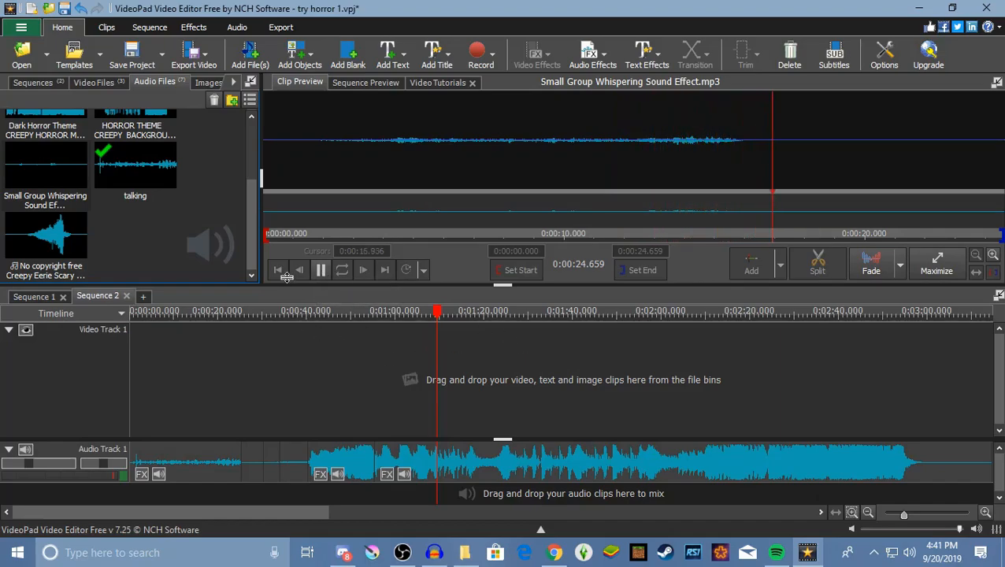
click(320, 271)
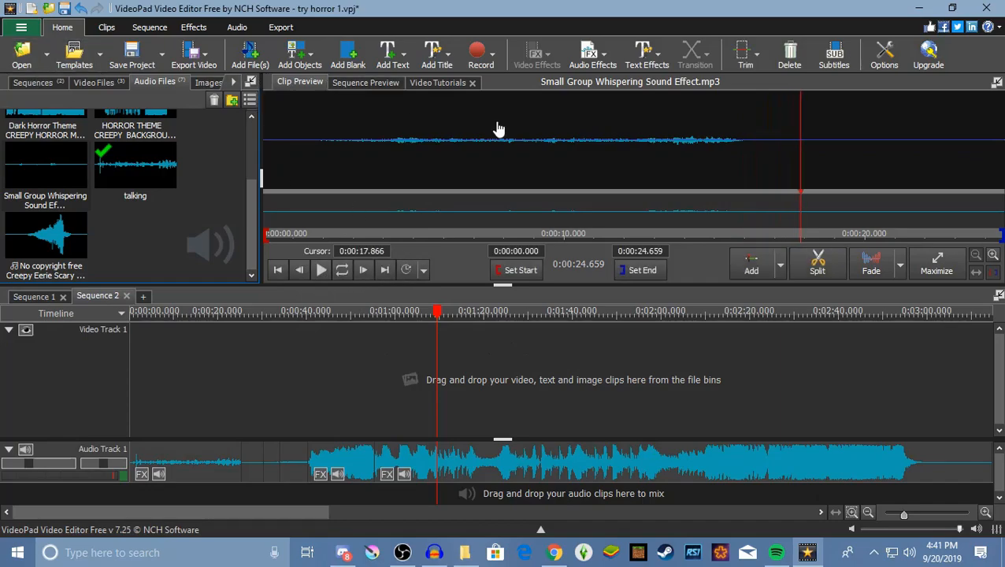
- Add "Small Group Whispering Sound Effect" to the end of Sequence 2's Audio Track 1 and to Sequence 1's Audio Track 2 at 0:00:26.624
drag(183, 510, 373, 516)
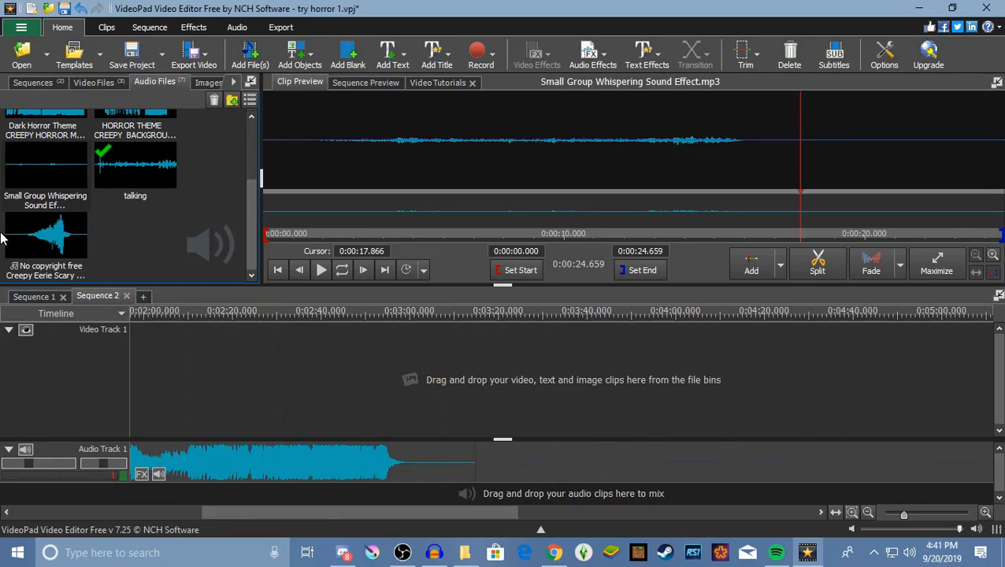
drag(614, 476, 566, 457)
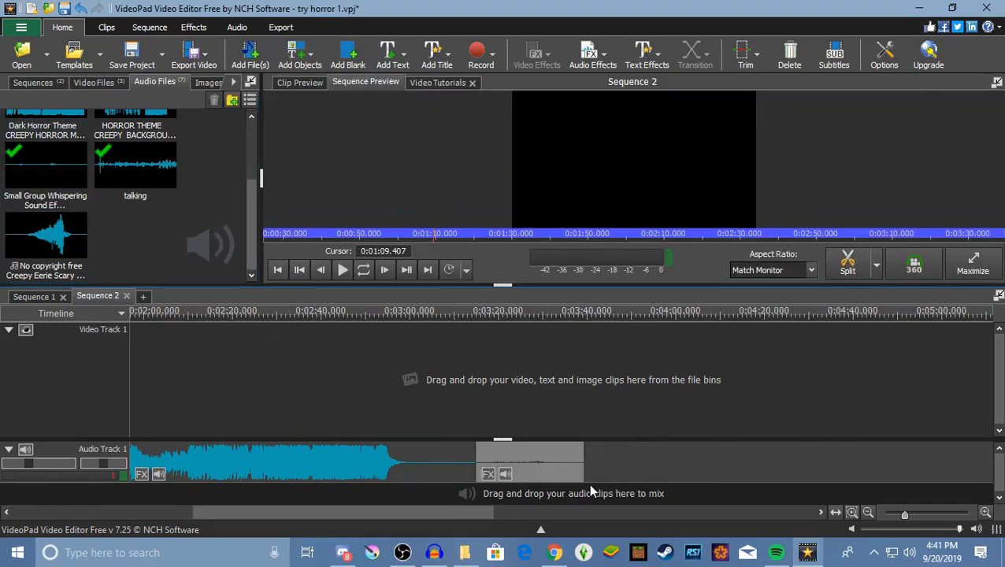
click(31, 298)
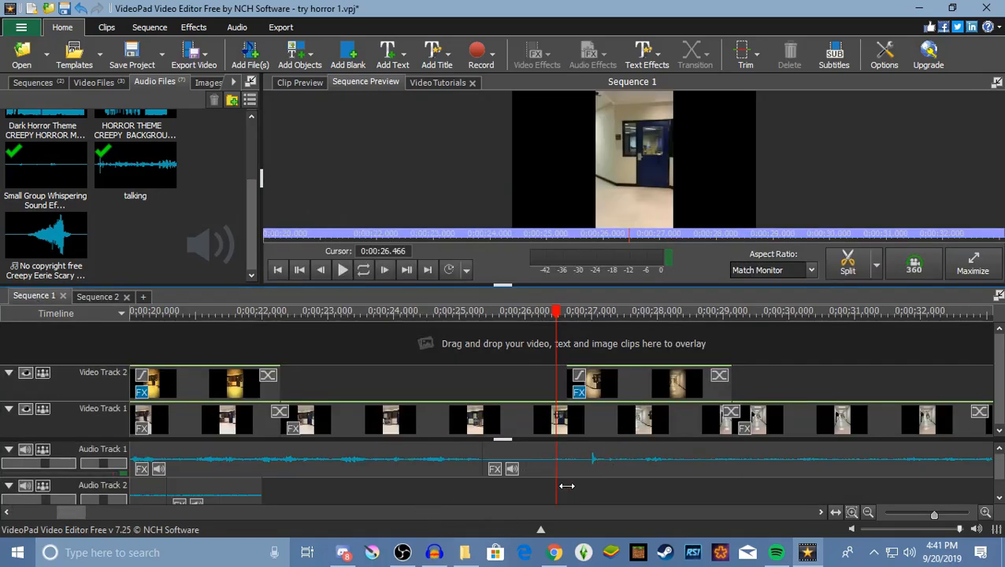
drag(556, 314, 566, 313)
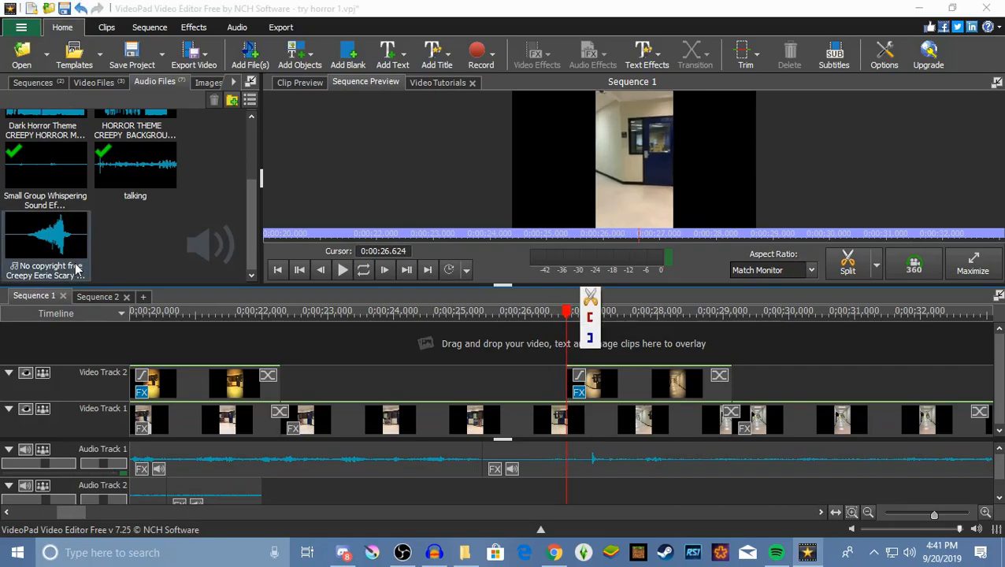
drag(30, 178, 227, 476)
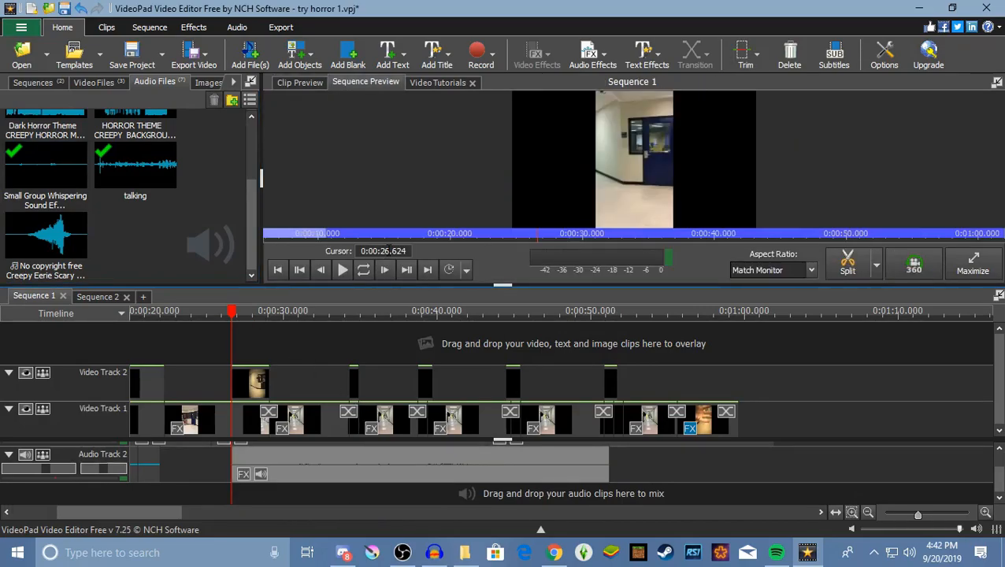
- Listen to Sequence 1 with the whispering clip from 0:00:26.624 to 0:00:42.391, and replay the overlay section from 0:00:26.638
click(340, 271)
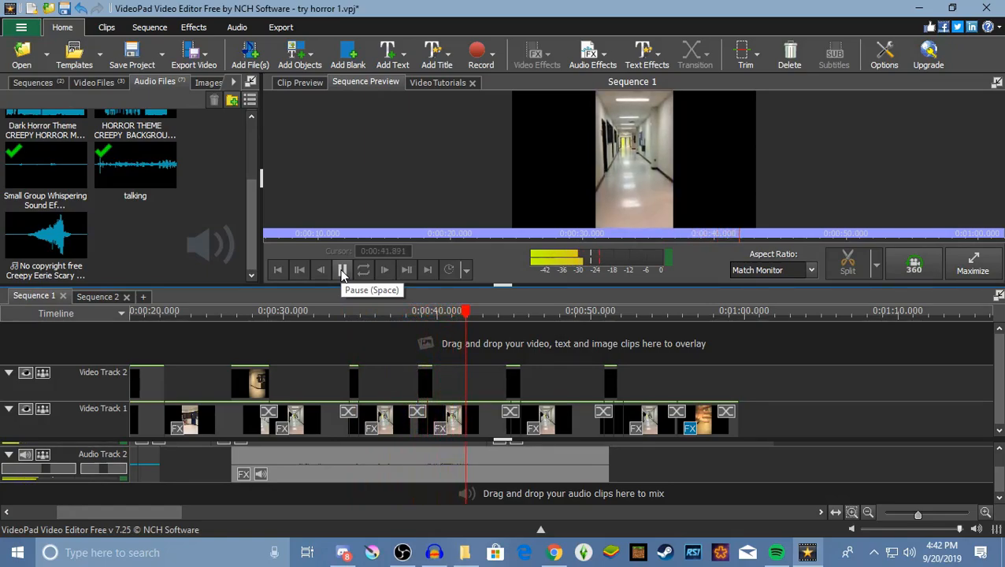
click(343, 270)
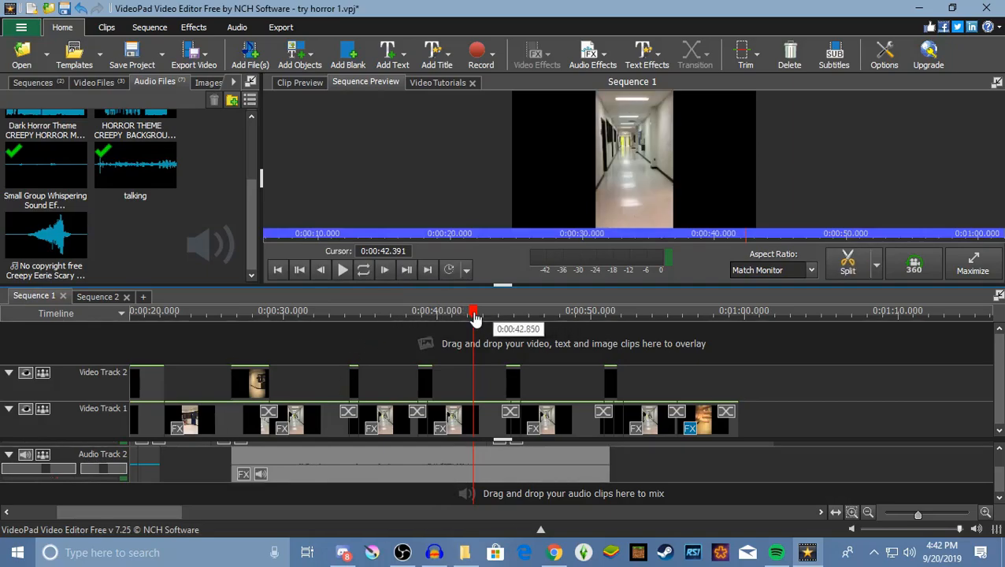
drag(474, 314, 262, 378)
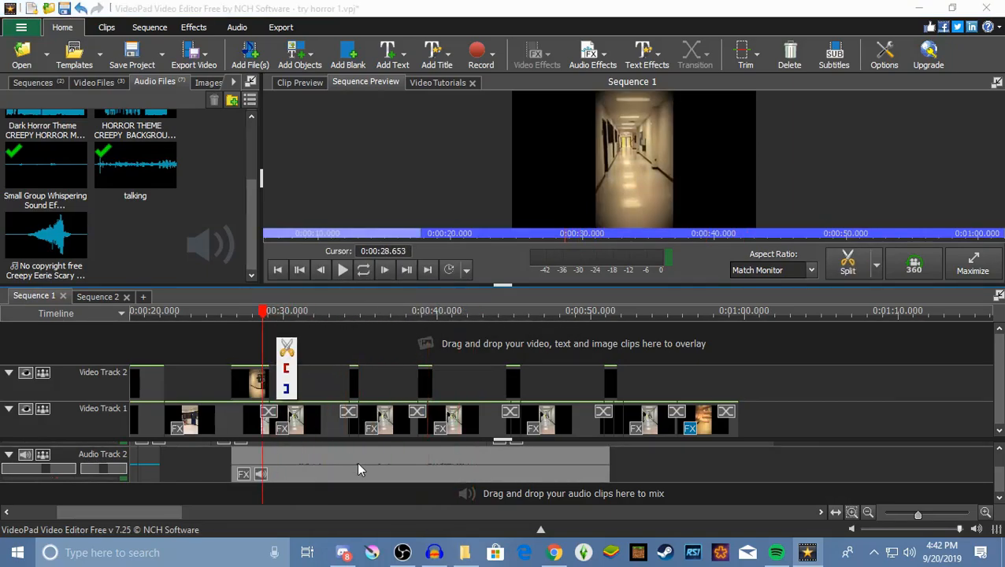
scroll(299, 459, up, 2)
scroll(298, 454, up, 3)
drag(86, 514, 73, 514)
drag(437, 311, 349, 360)
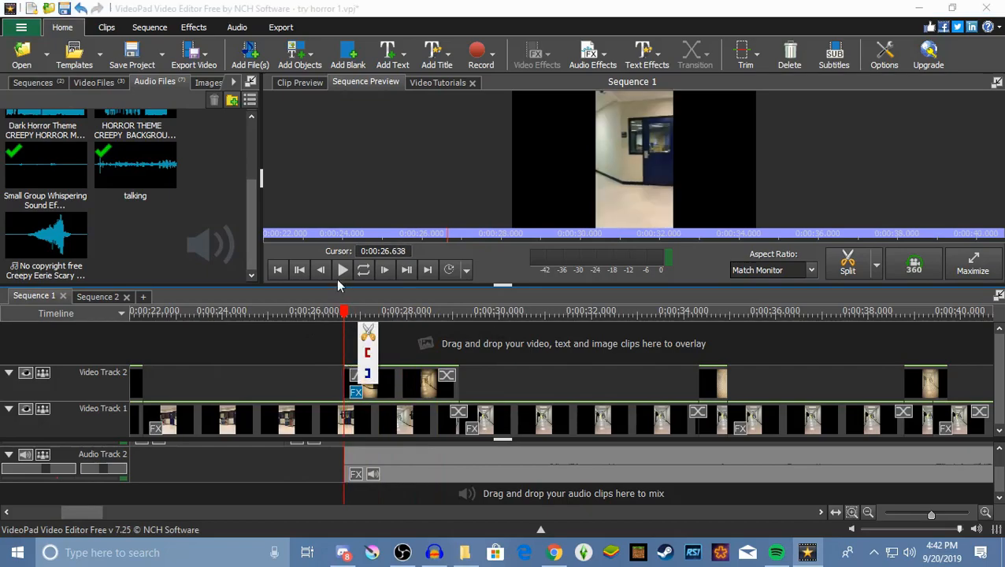
click(341, 274)
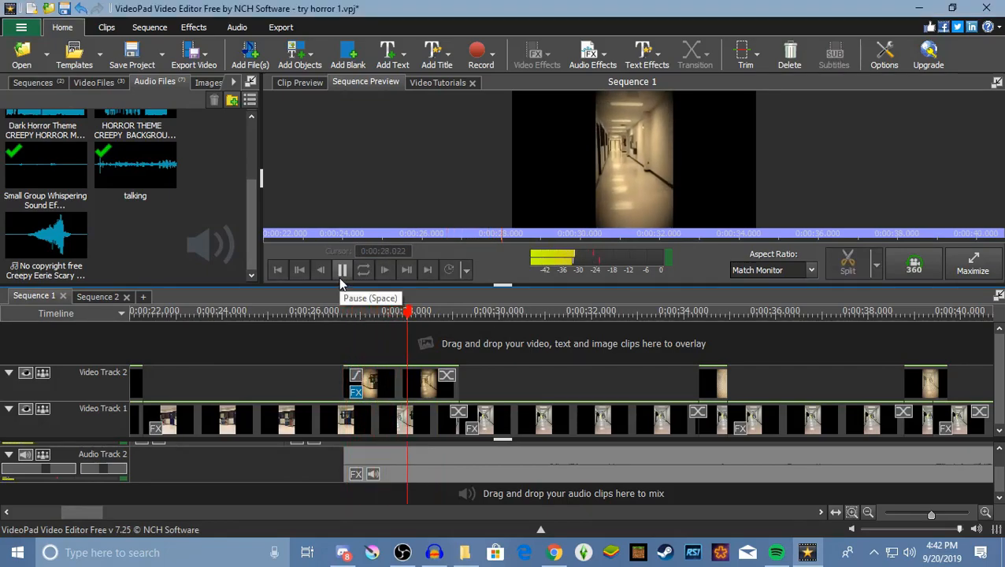
click(343, 276)
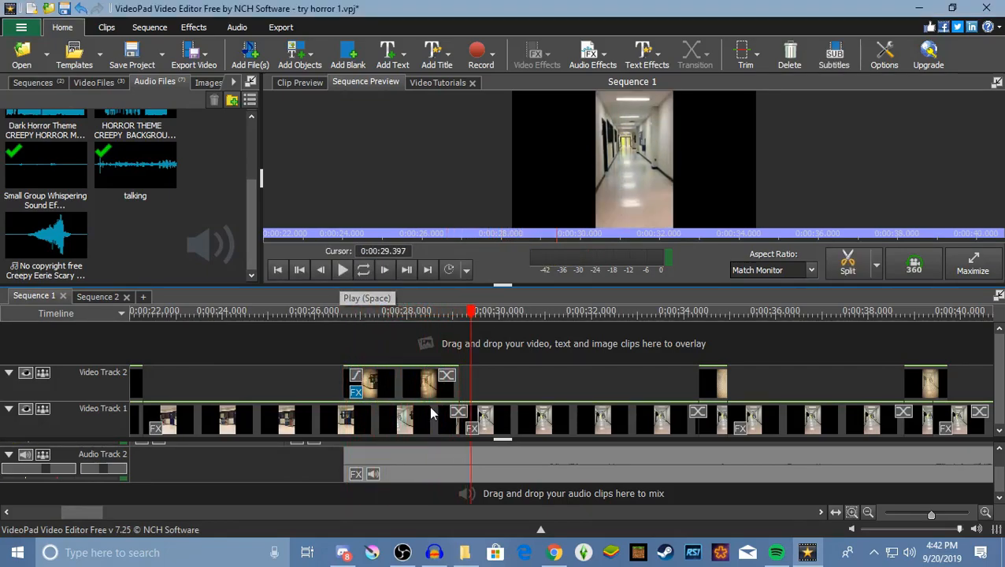
- Split the whispering clip on Audio Track 2 at 0:00:29.154, where the overlay clip ends
click(460, 312)
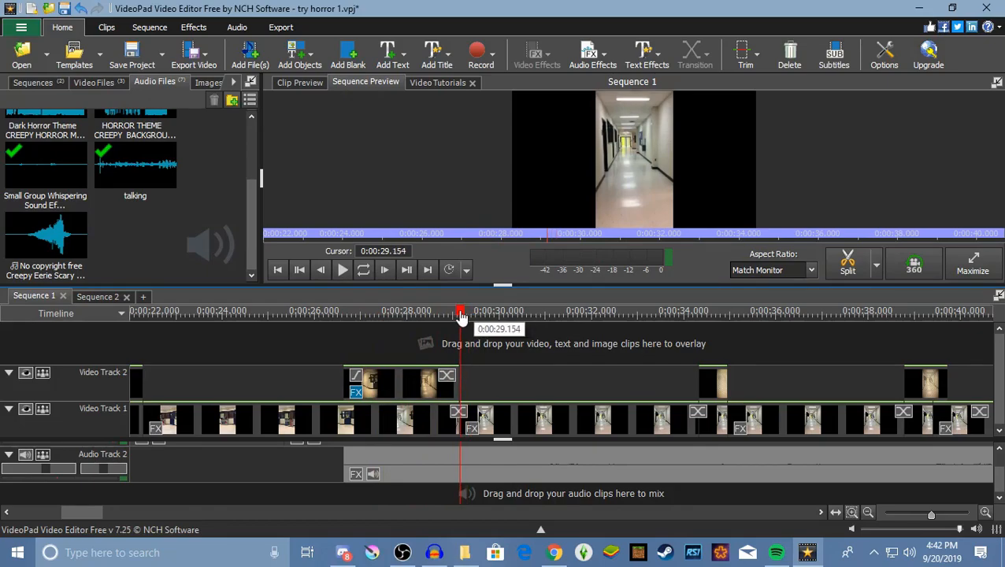
right_click(480, 458)
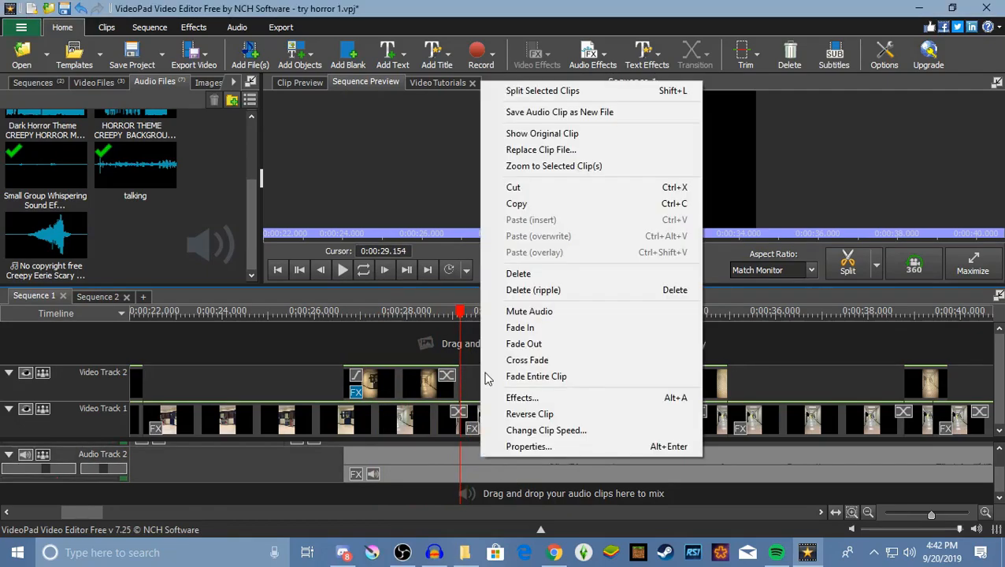
click(541, 92)
- Play Sequence 1 from 0:00:34.299 and position the playhead at the next overlay clip's start, 0:00:34.347
drag(454, 306, 696, 311)
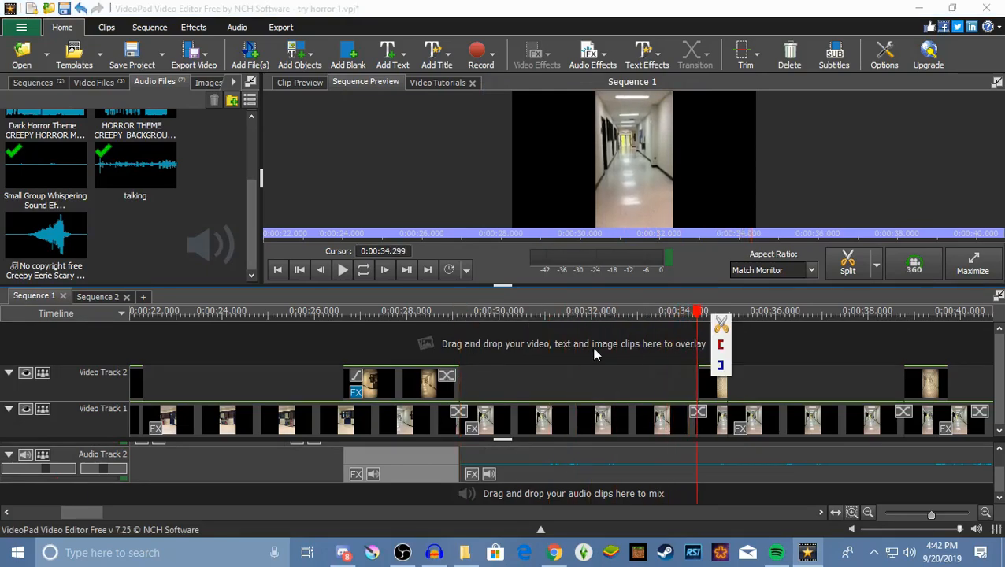
click(342, 269)
click(341, 269)
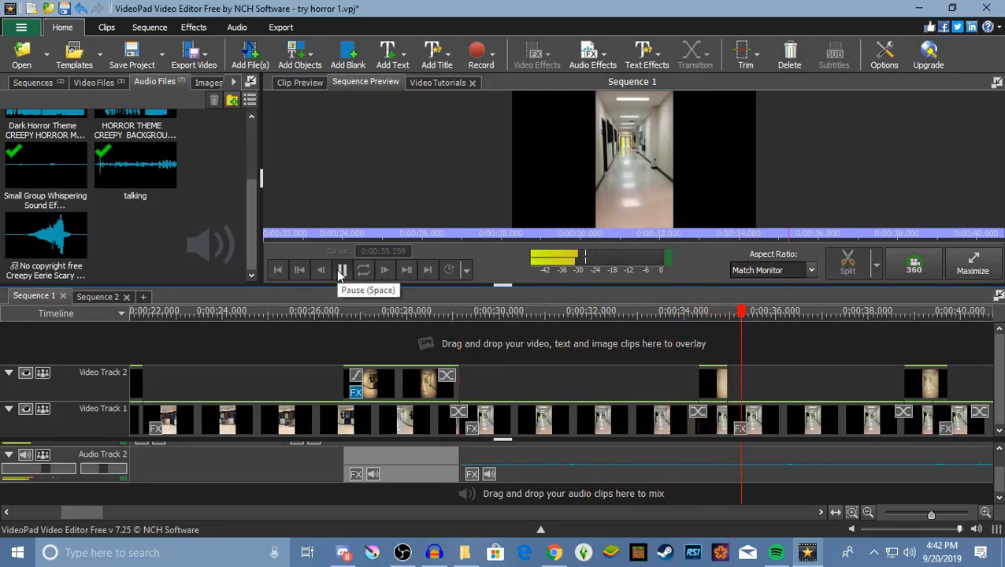
drag(753, 316, 728, 315)
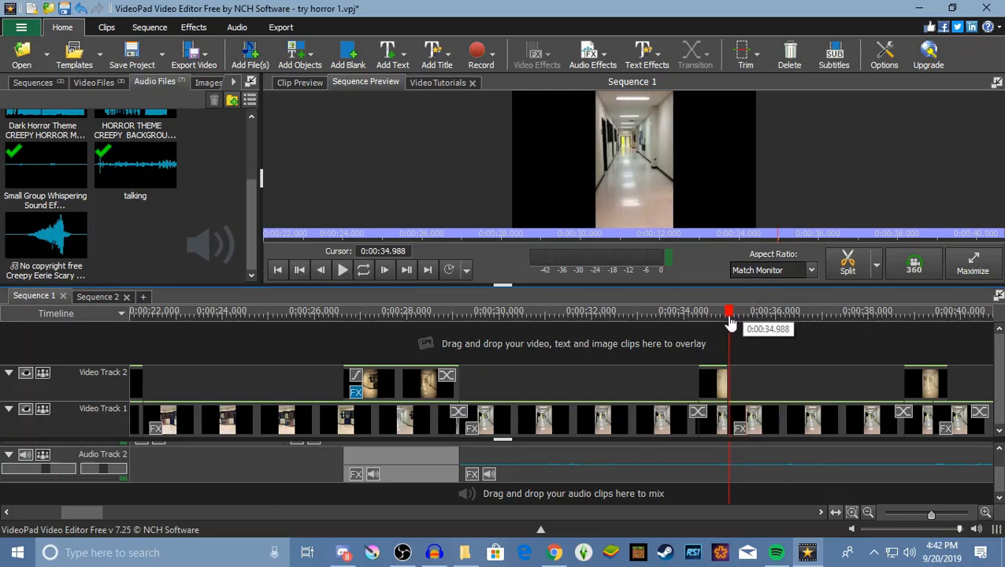
drag(715, 327, 699, 322)
- Try to split the clip on Audio Track 1 at 0:00:34.347, and undo that split
right_click(748, 481)
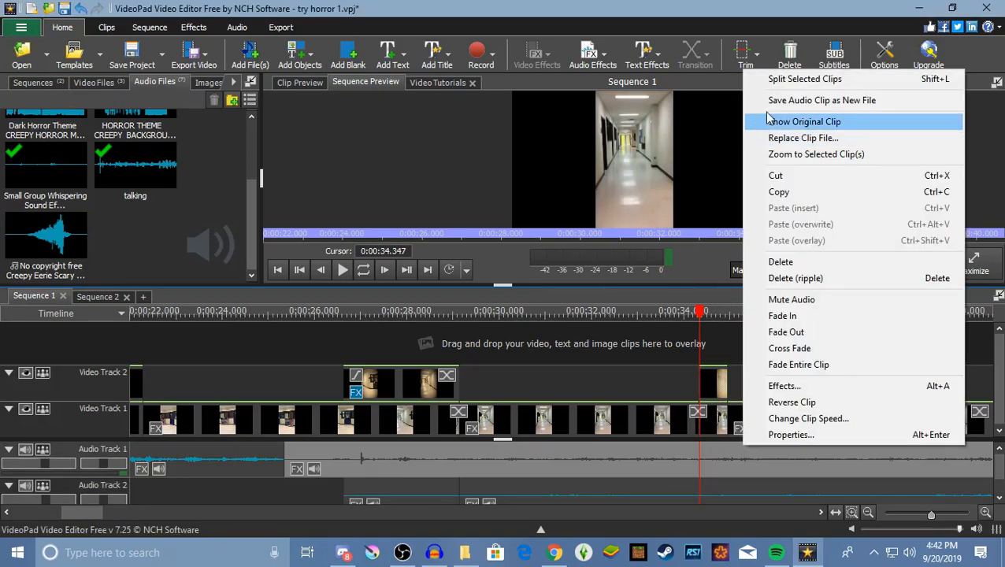
click(760, 79)
drag(701, 315, 726, 315)
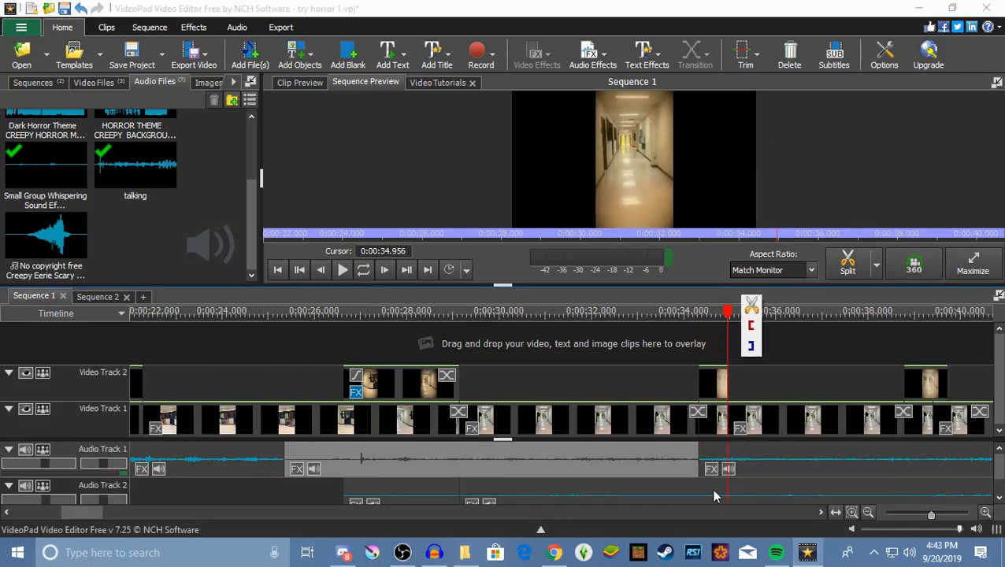
click(82, 7)
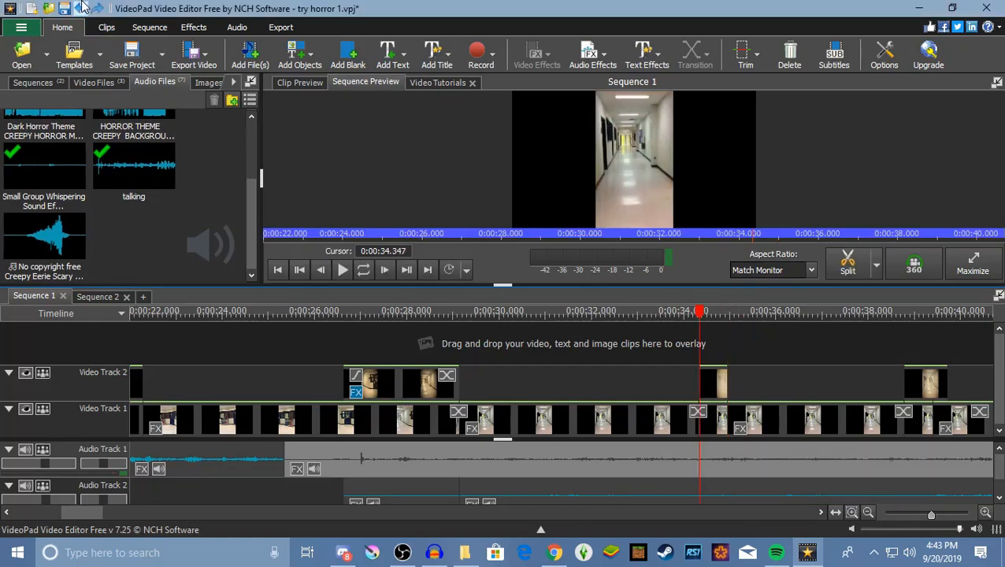
- Split the whispering clip on Audio Track 2 at 0:00:34.347 and 0:00:34.956, matching the short overlay clip above
scroll(664, 491, down, 1)
right_click(670, 477)
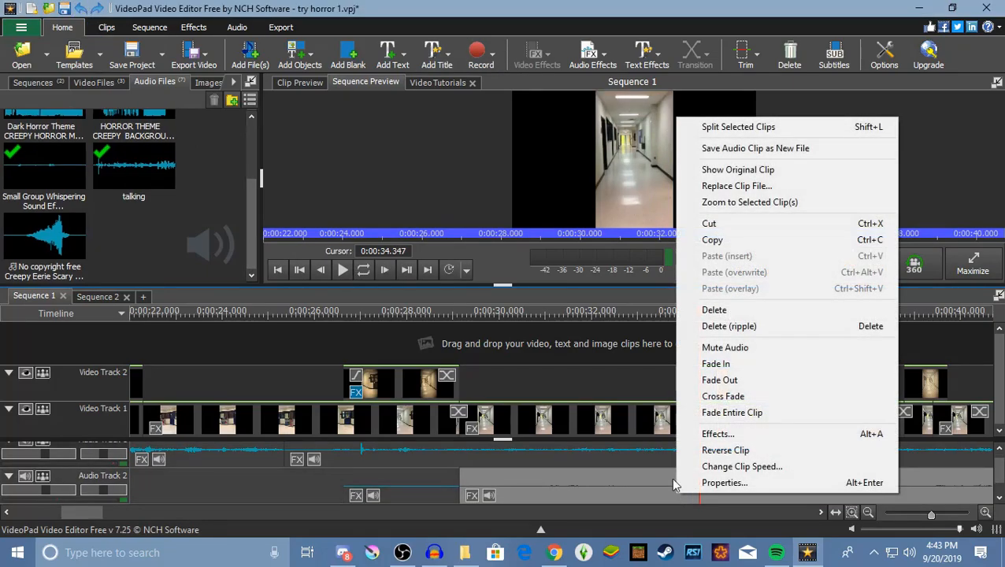
click(734, 127)
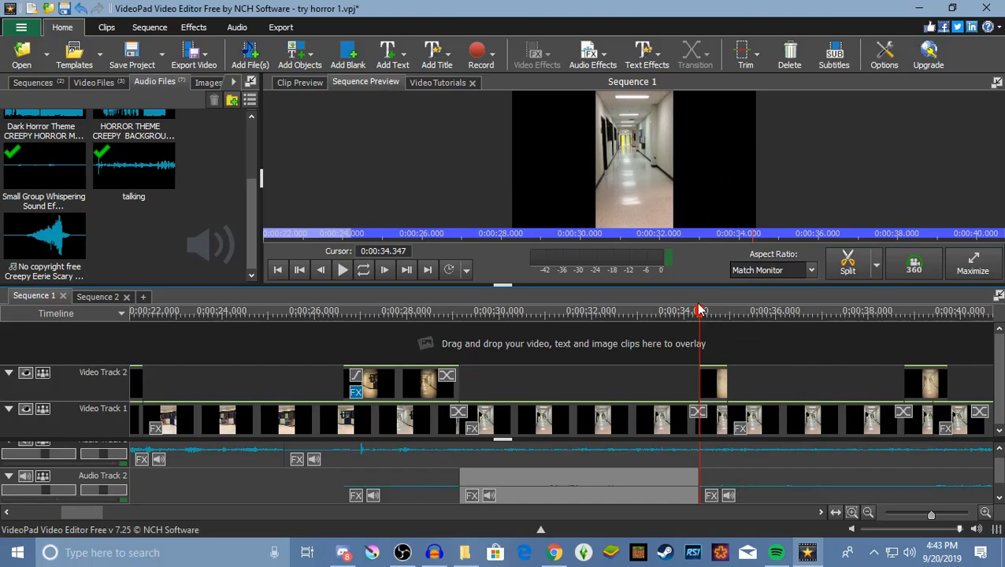
drag(702, 316, 729, 326)
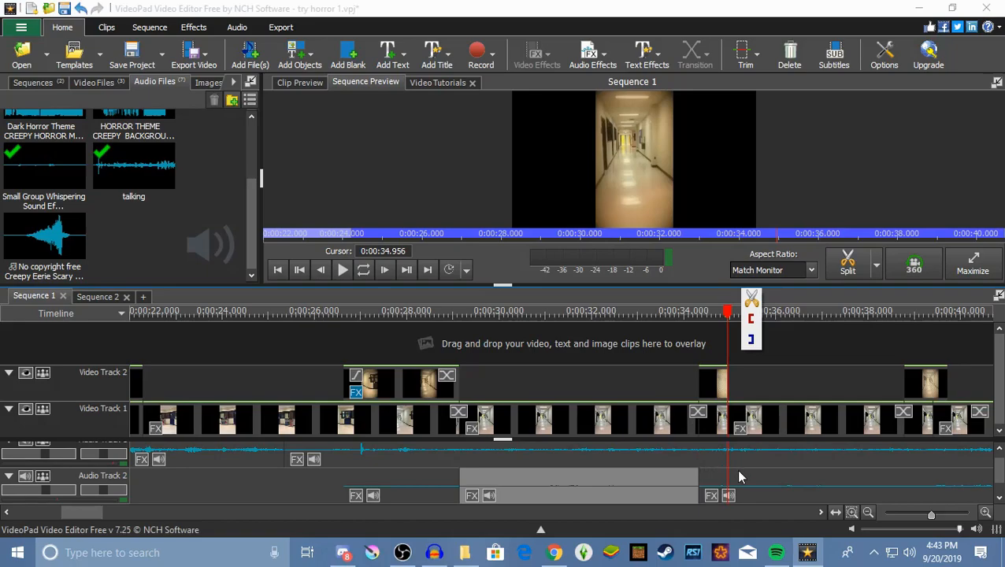
right_click(708, 483)
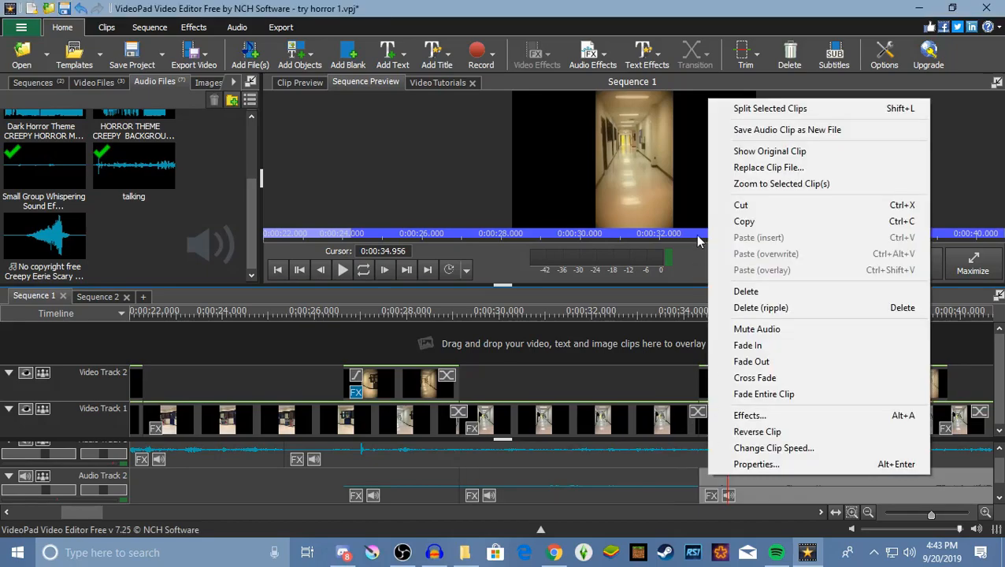
click(783, 111)
- Split the whispering clip on Audio Track 2 at 0:00:38.757 and 0:00:39.751, matching the following overlay clip
drag(78, 512, 101, 524)
drag(281, 313, 459, 342)
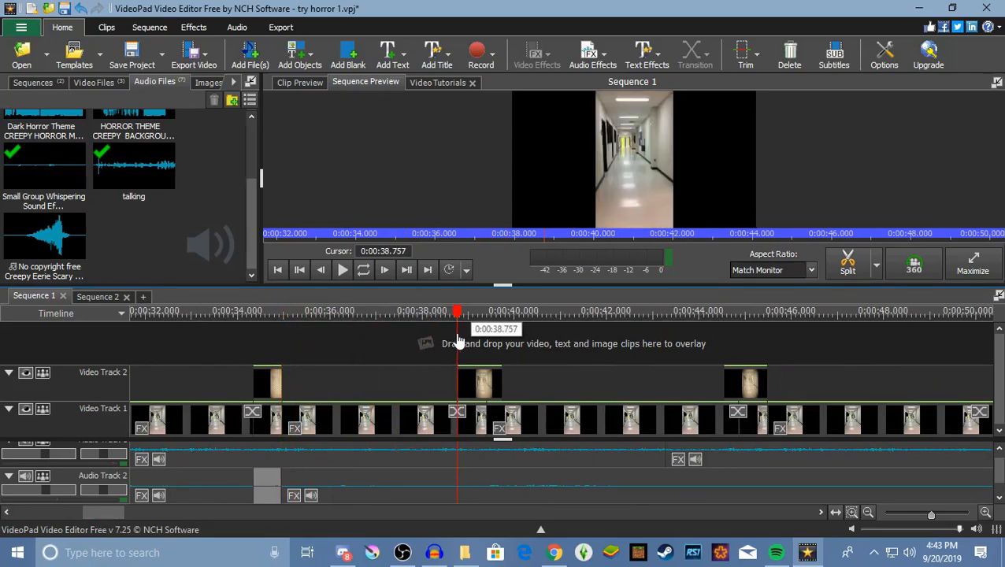
right_click(483, 477)
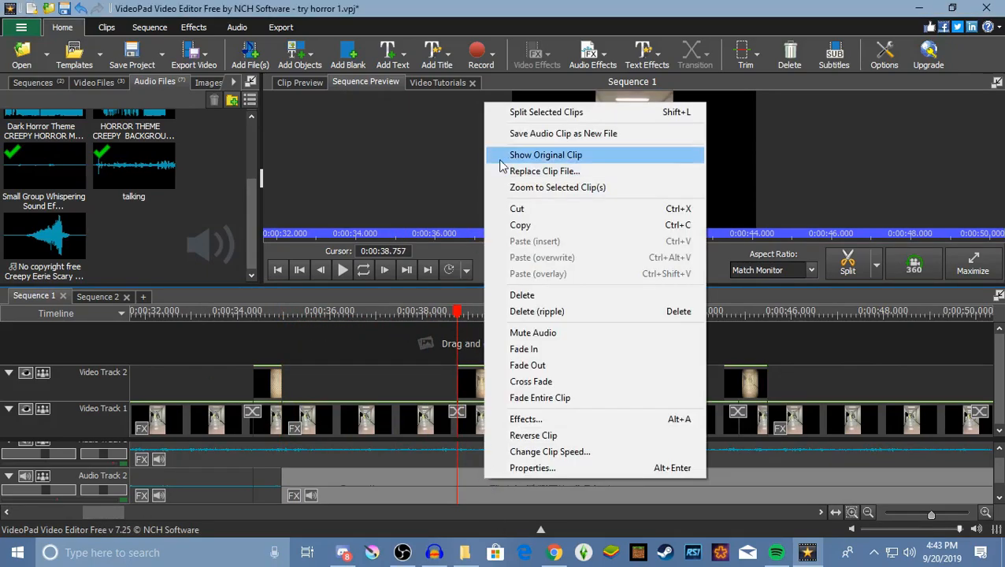
click(545, 112)
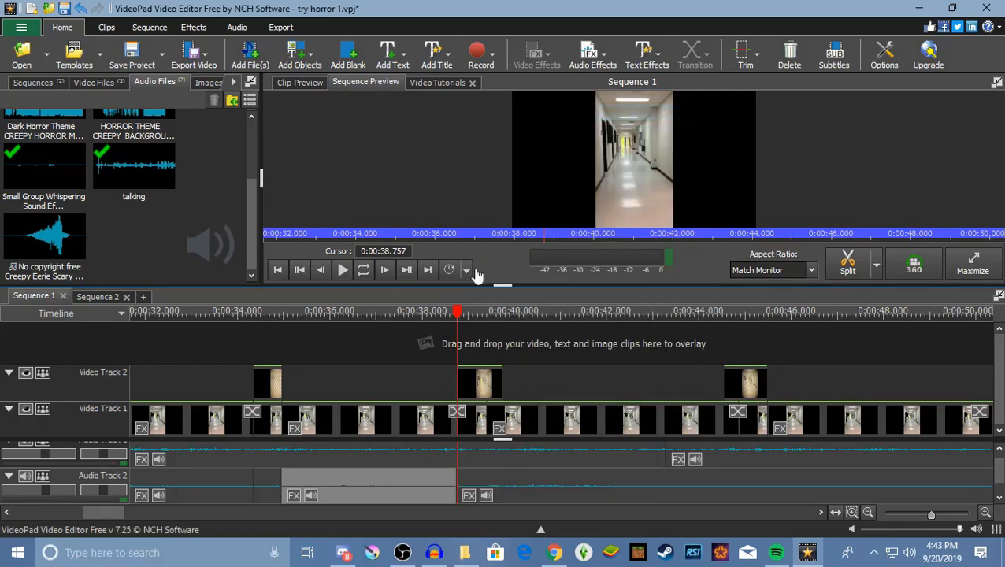
drag(446, 323, 503, 323)
right_click(489, 482)
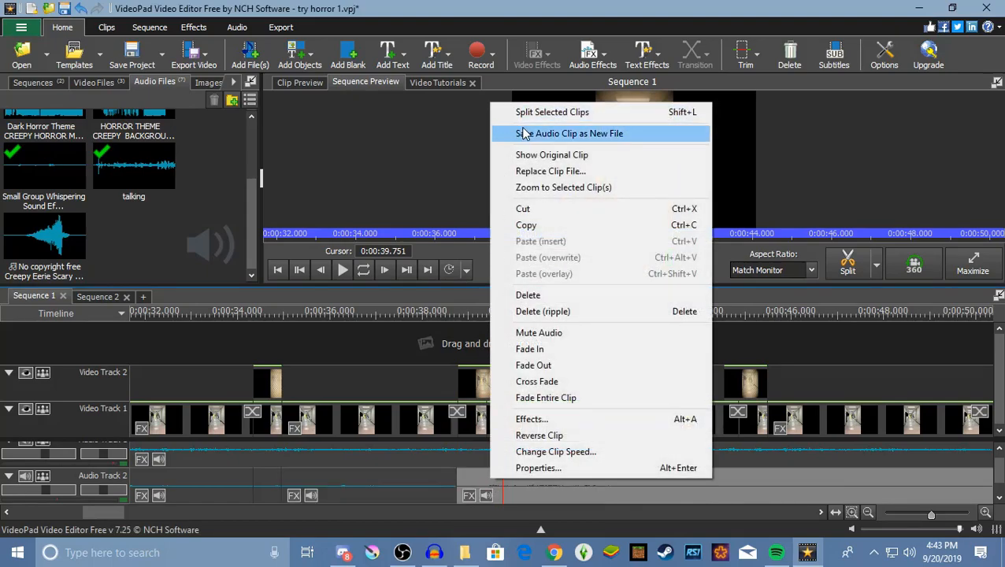
click(534, 114)
- Split the whispering clip on Audio Track 2 at 0:00:44.559 and 0:00:45.488, matching the overlay clip above
drag(499, 313, 719, 389)
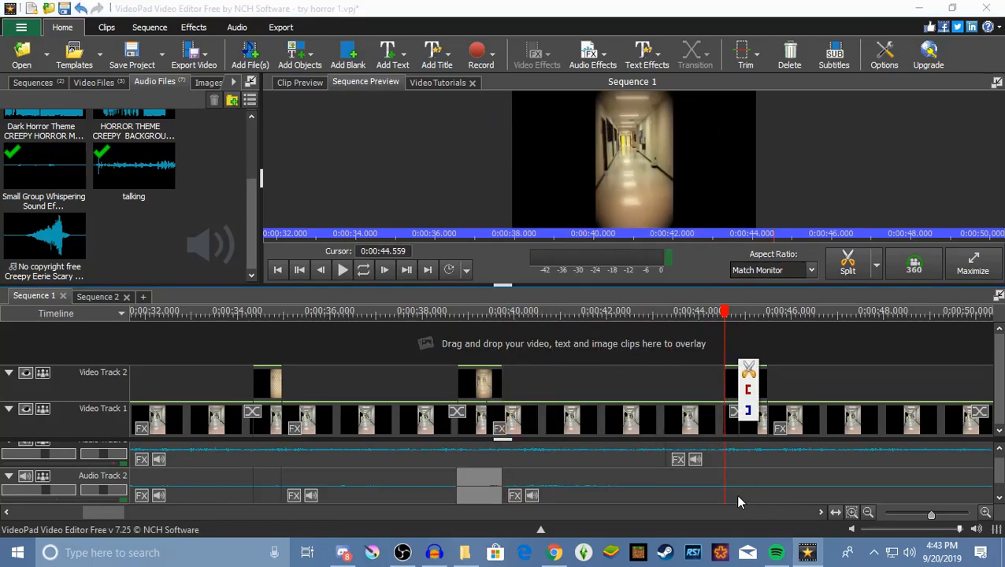
right_click(739, 497)
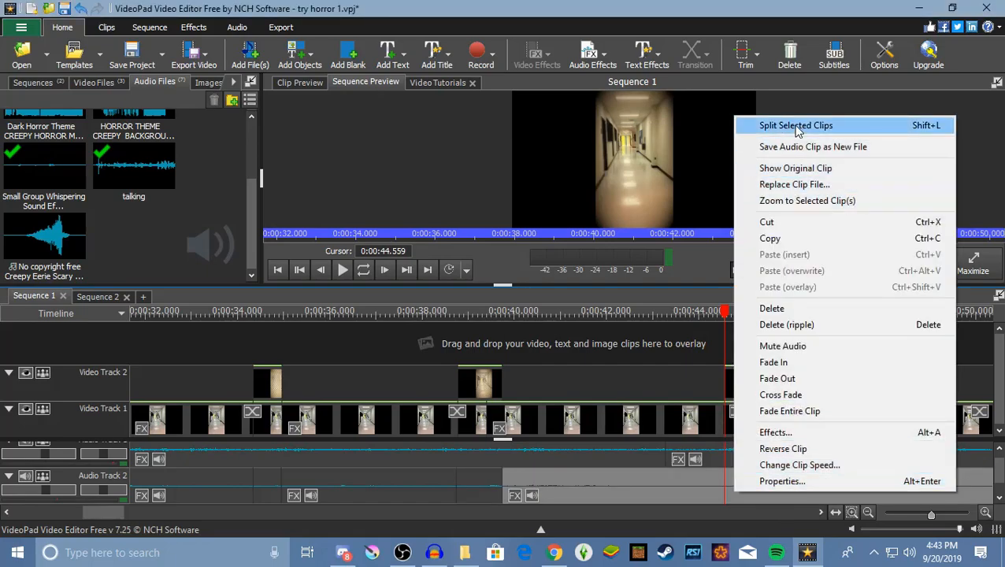
click(796, 126)
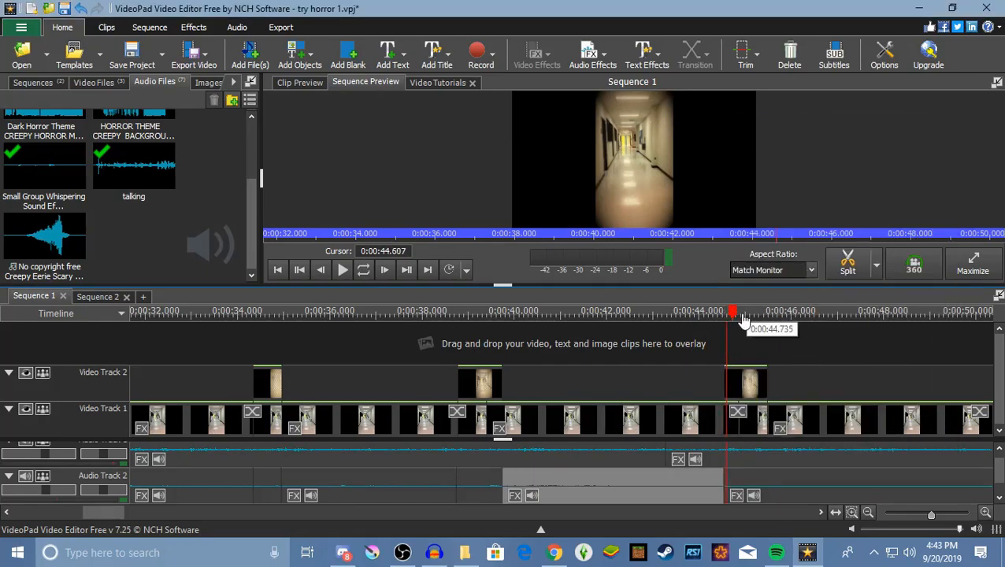
click(772, 331)
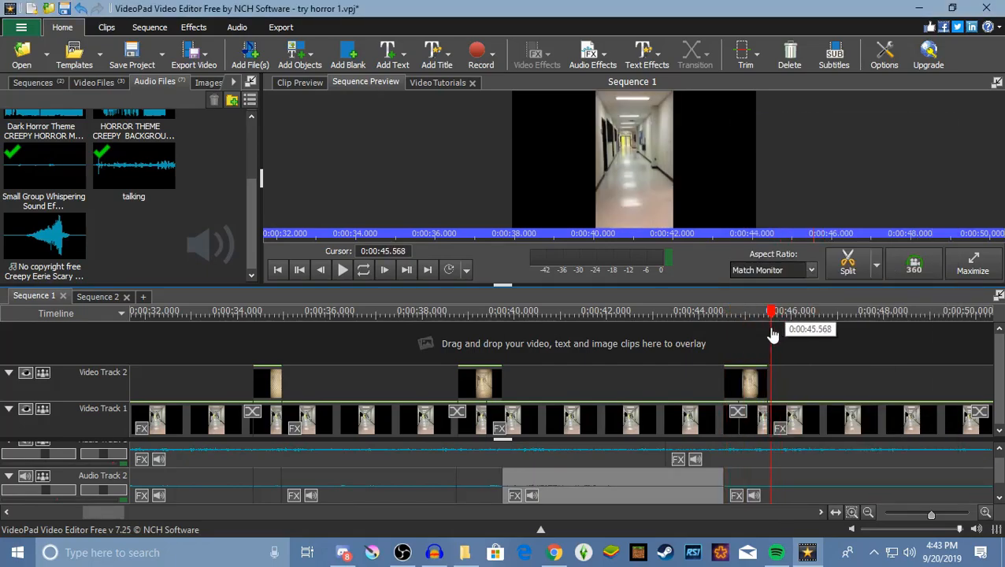
right_click(738, 497)
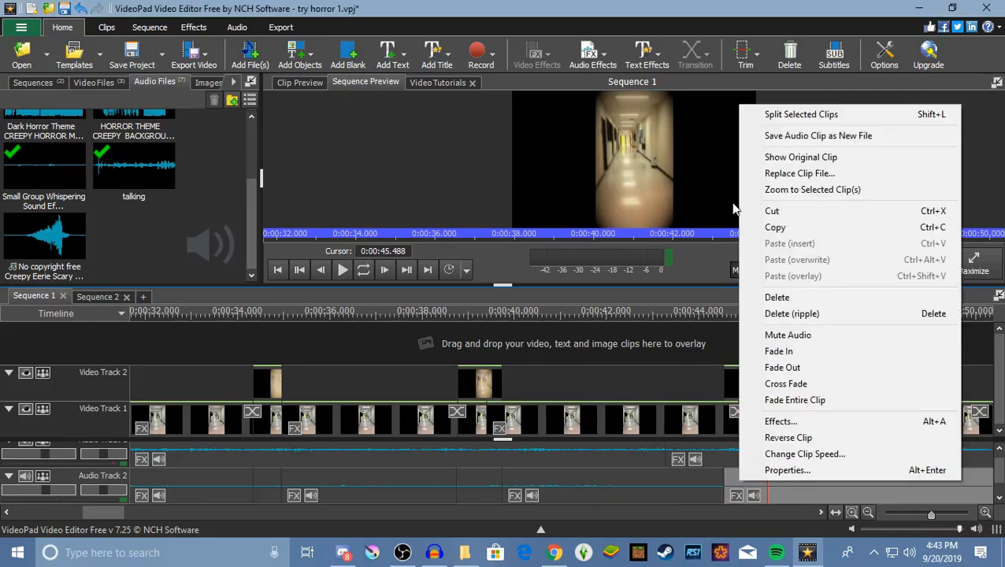
click(795, 114)
- Move the remaining whispering clip on Audio Track 2 under the last overlay clip's start, and split it at 0:00:51.812
drag(108, 516, 134, 526)
drag(308, 472, 740, 474)
drag(293, 314, 583, 379)
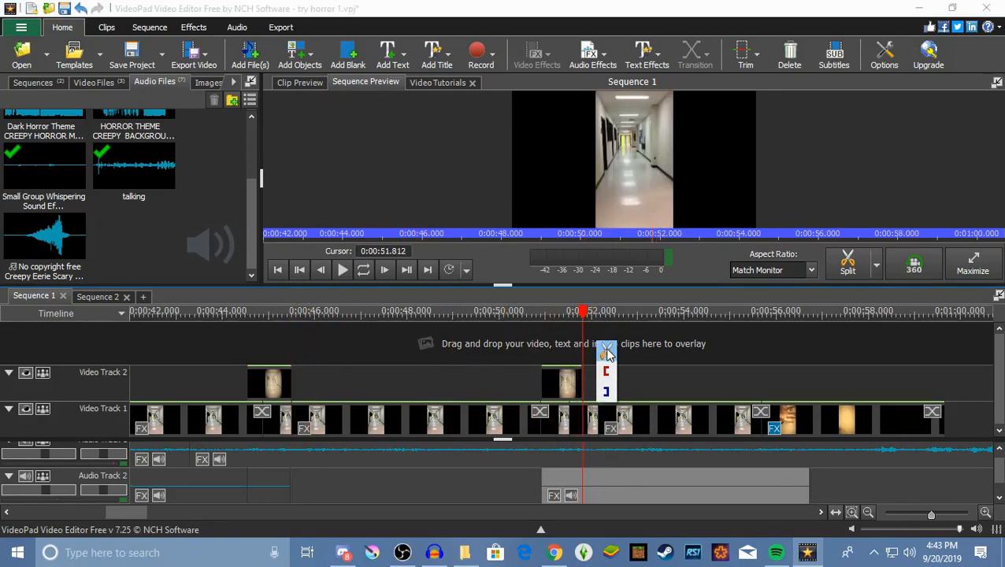
click(605, 350)
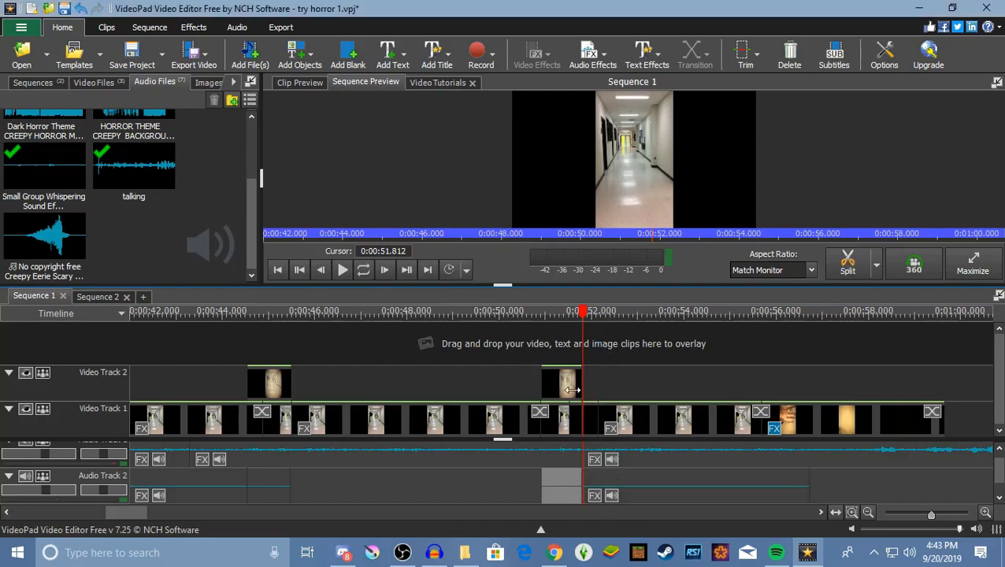
- Move the leftover whispering piece after 0:00:51.812 on Audio Track 2 under the start of the closing clip, just before 0:00:56
click(606, 456)
right_click(602, 472)
click(644, 108)
drag(698, 497, 842, 470)
- Play Sequence 1 from its start to about 0:00:33 to check the whispering audio under the overlays
drag(583, 312, 123, 425)
drag(123, 514, 2, 534)
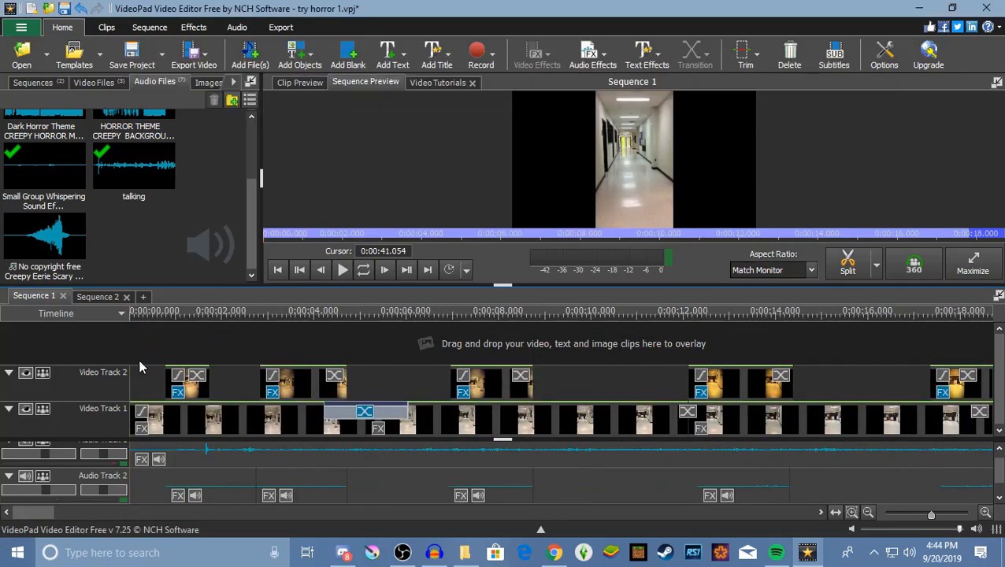
click(110, 297)
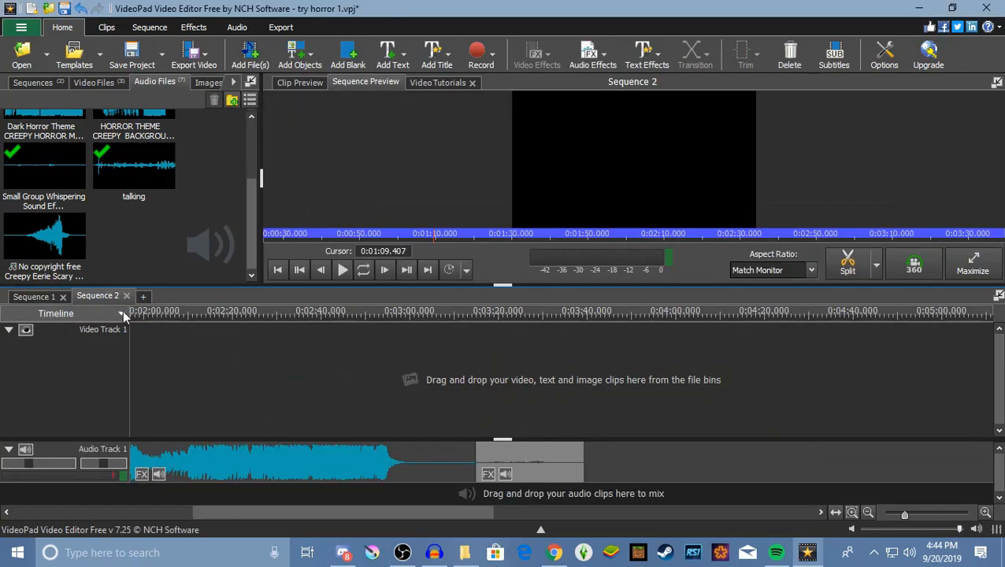
click(40, 297)
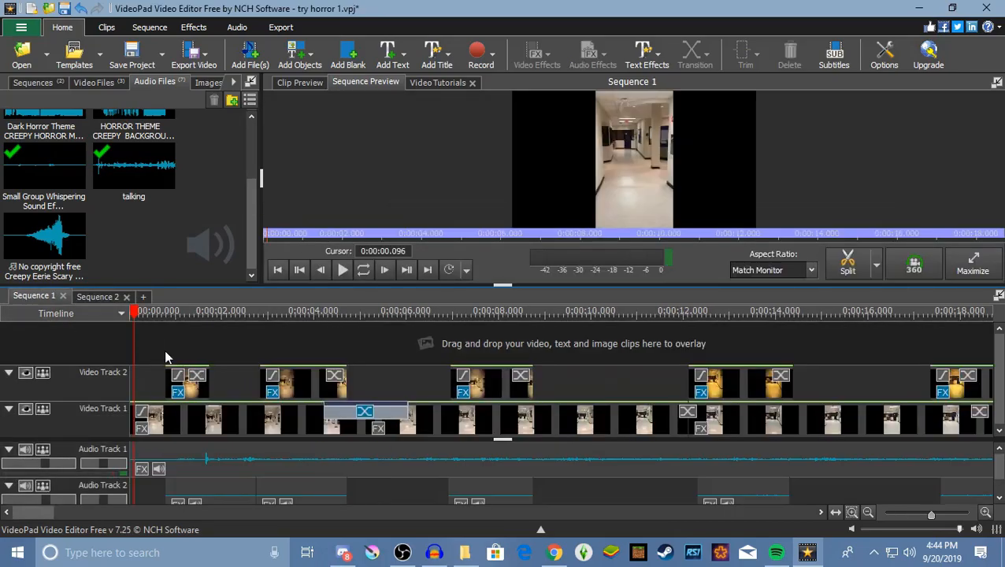
click(132, 320)
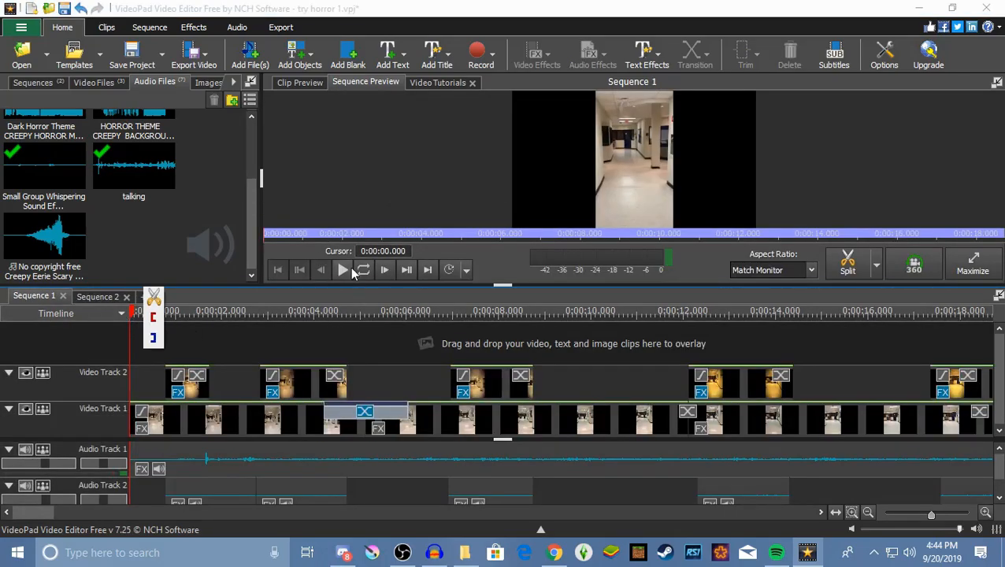
click(351, 270)
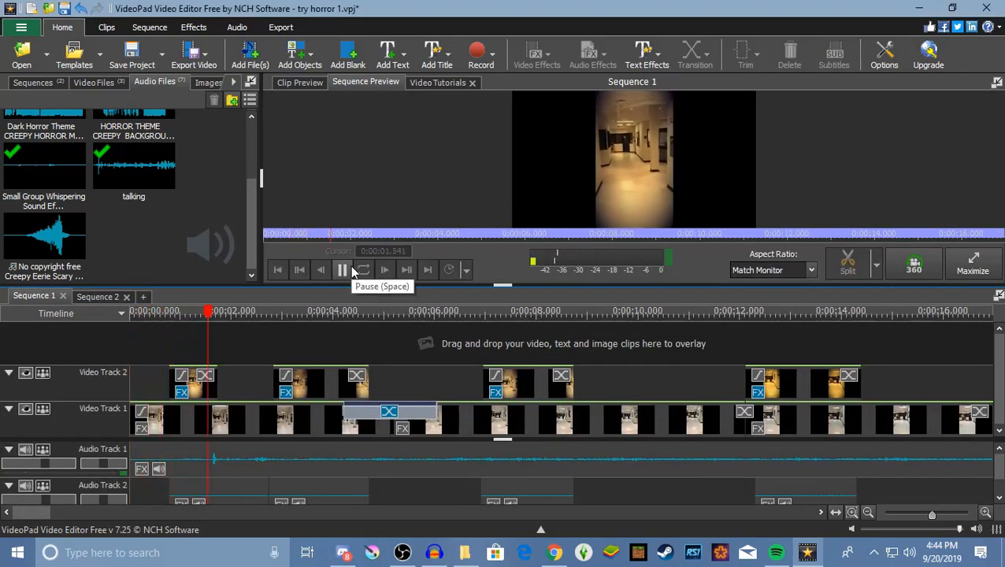
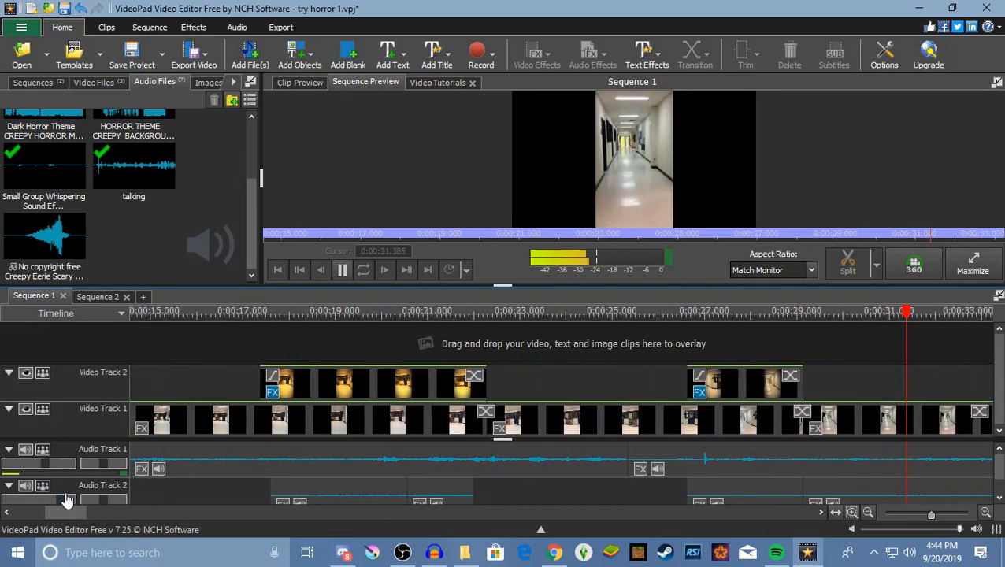
click(343, 270)
- Cut the three whispering pieces on Audio Track 2 that fill the gaps between overlay clips from about 0:00:29 to 0:00:44.559
click(857, 492)
right_click(855, 484)
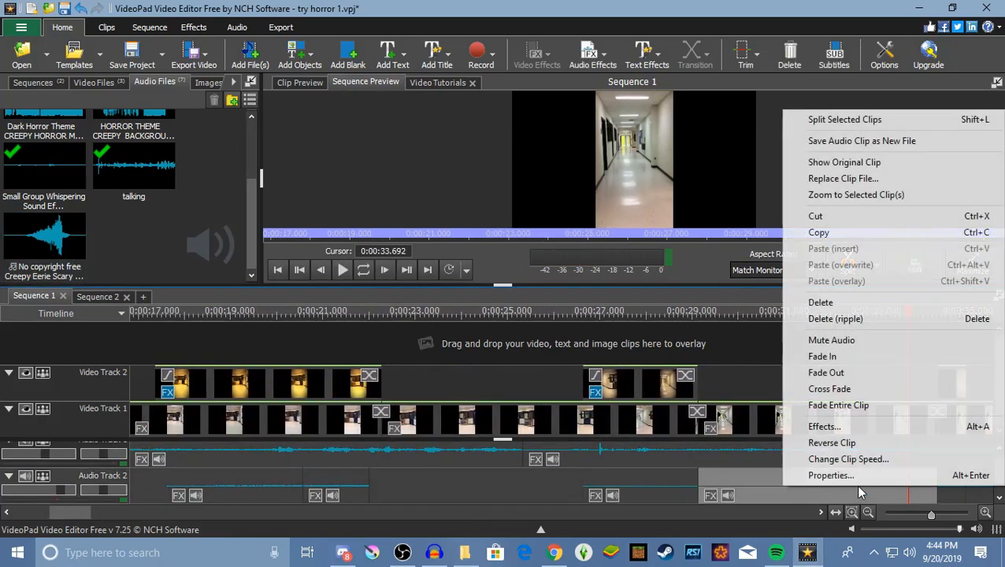
click(815, 215)
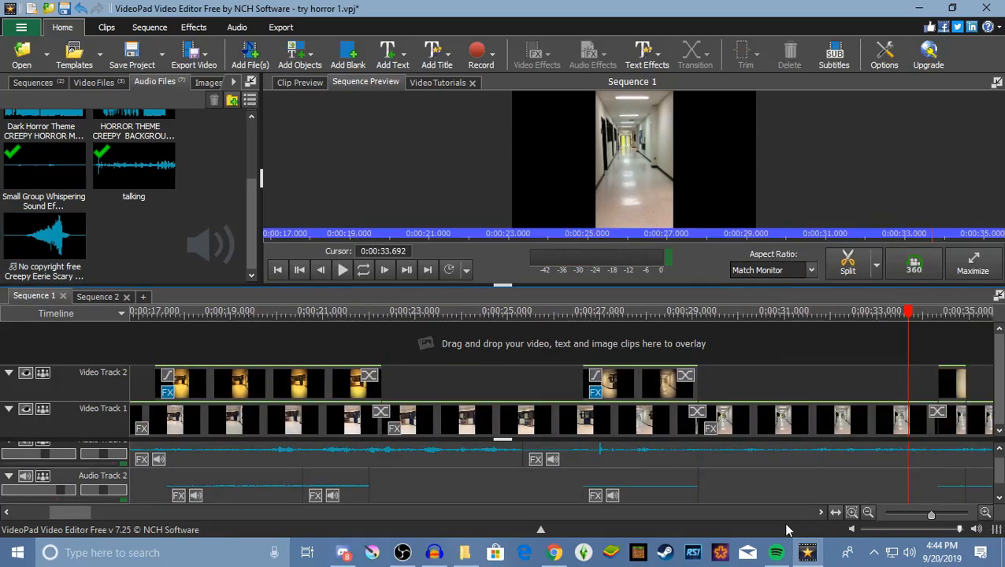
drag(73, 512, 89, 513)
click(753, 489)
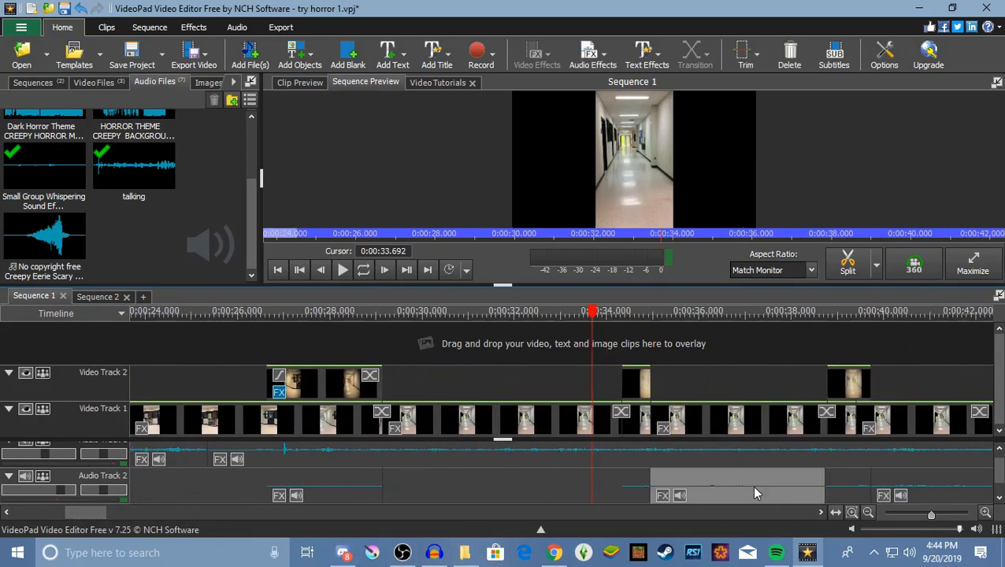
right_click(752, 486)
click(805, 213)
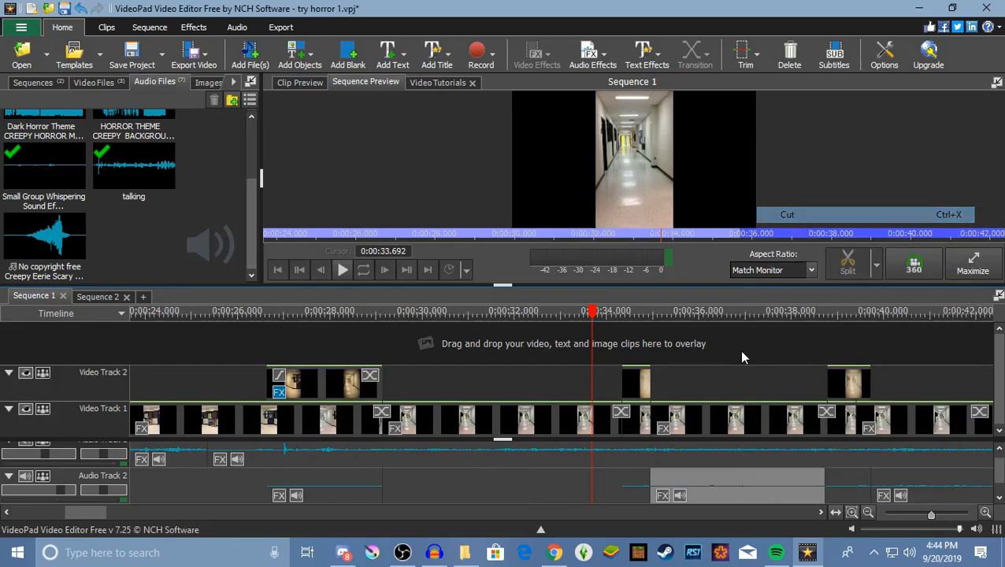
drag(112, 513, 128, 511)
right_click(268, 488)
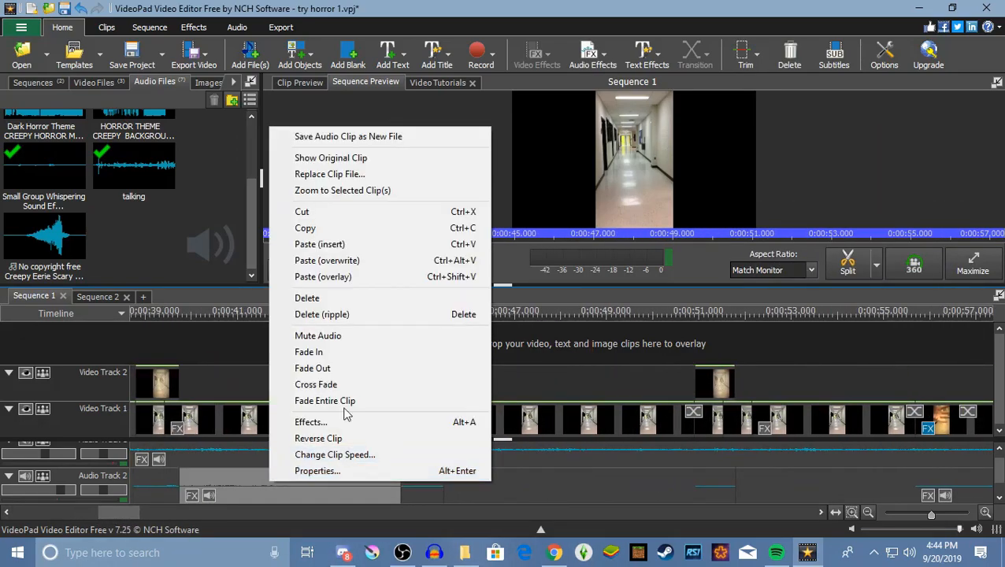
click(300, 211)
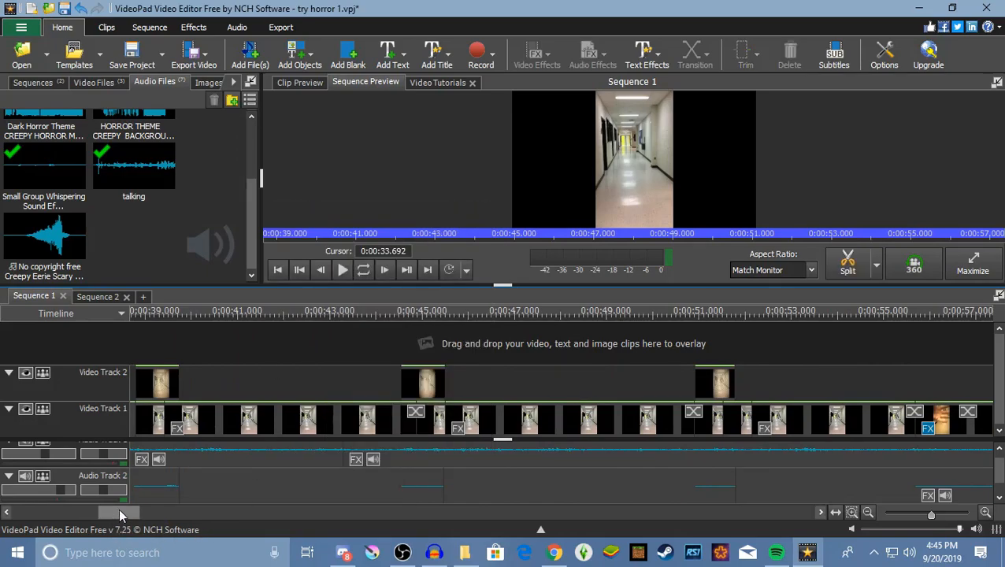
- Add the Small Group Whispering sound effect on a new Audio Track 3, starting under the first overlay clip
drag(108, 513, 1, 527)
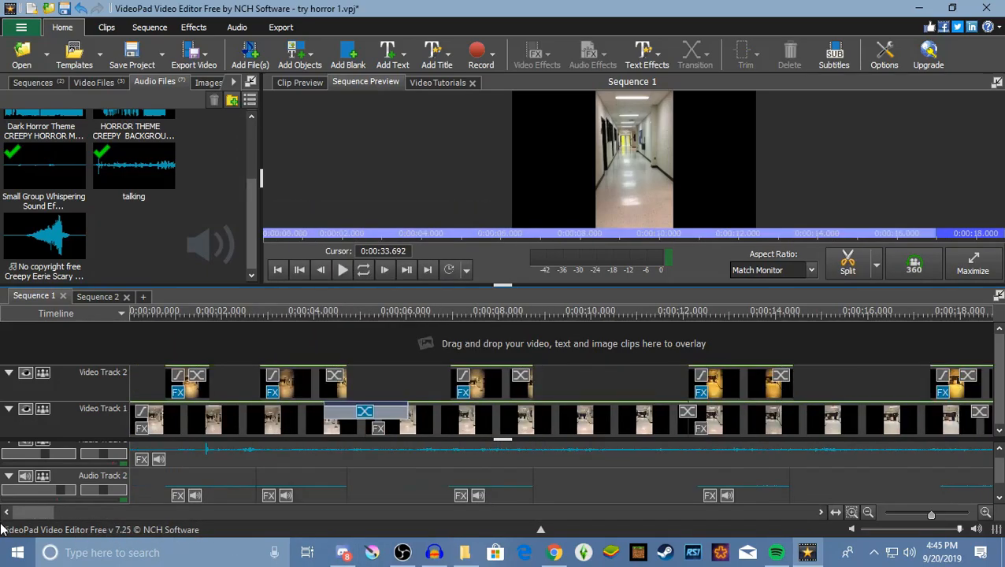
click(139, 376)
click(215, 476)
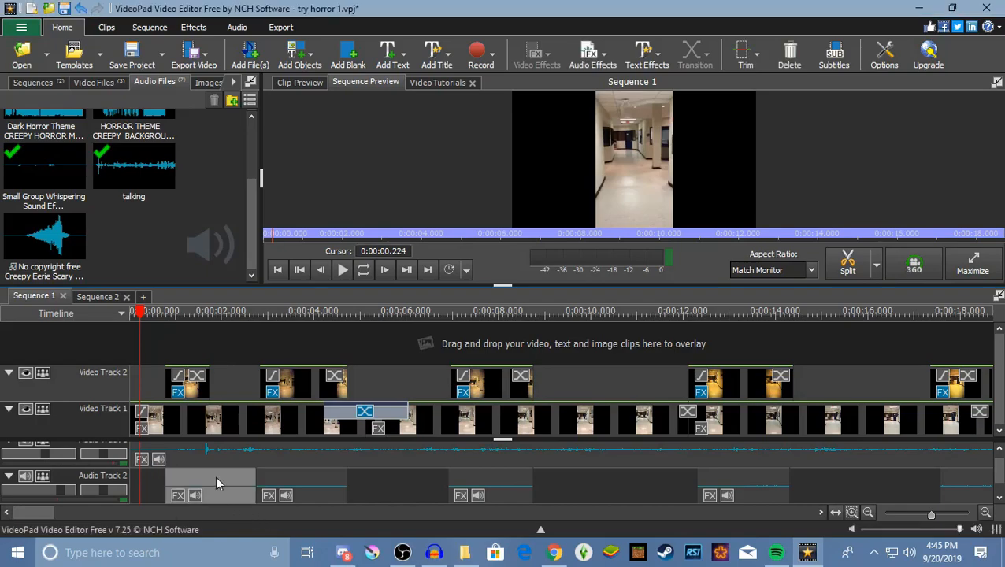
right_click(215, 476)
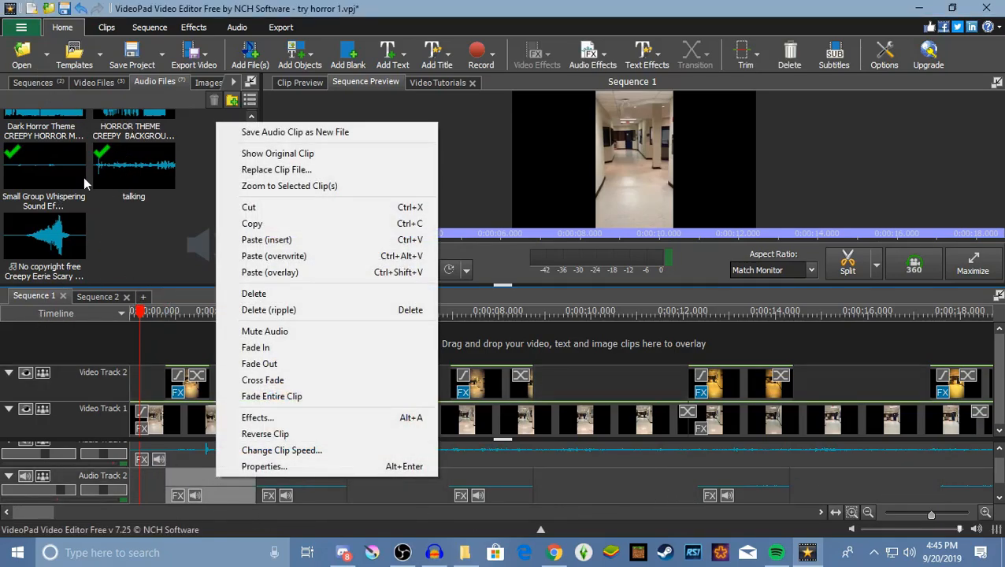
click(160, 210)
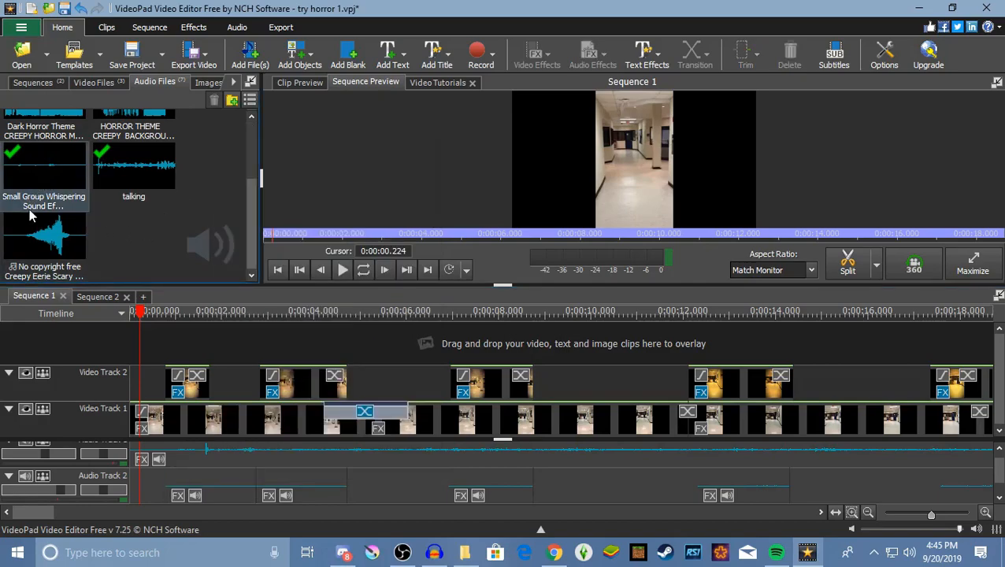
drag(37, 186, 196, 506)
drag(296, 497, 253, 494)
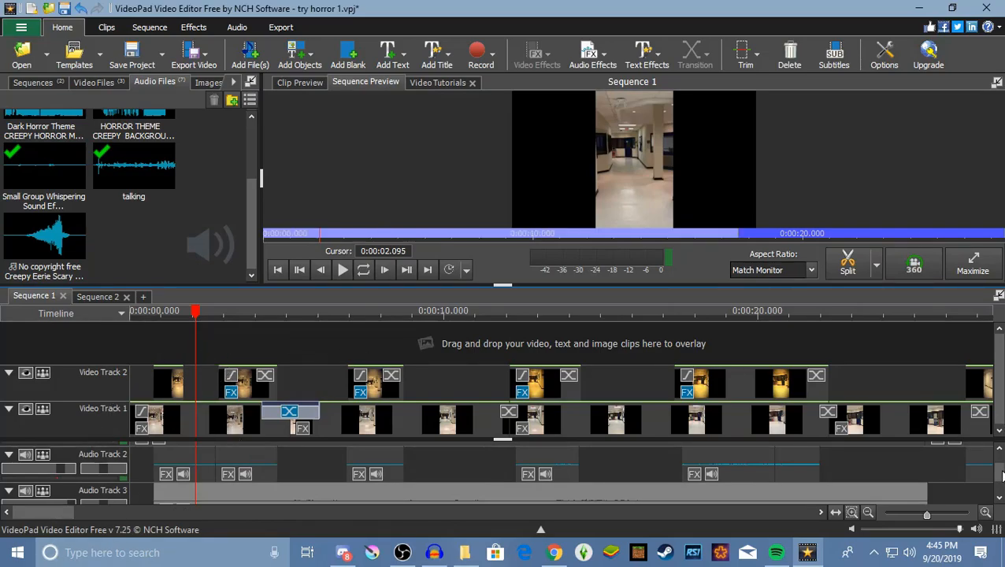
- Split the whispering clip on Audio Track 3 at 0:00:04.685 and 0:00:06.945, around the gap before the third overlay clip
drag(196, 323, 278, 347)
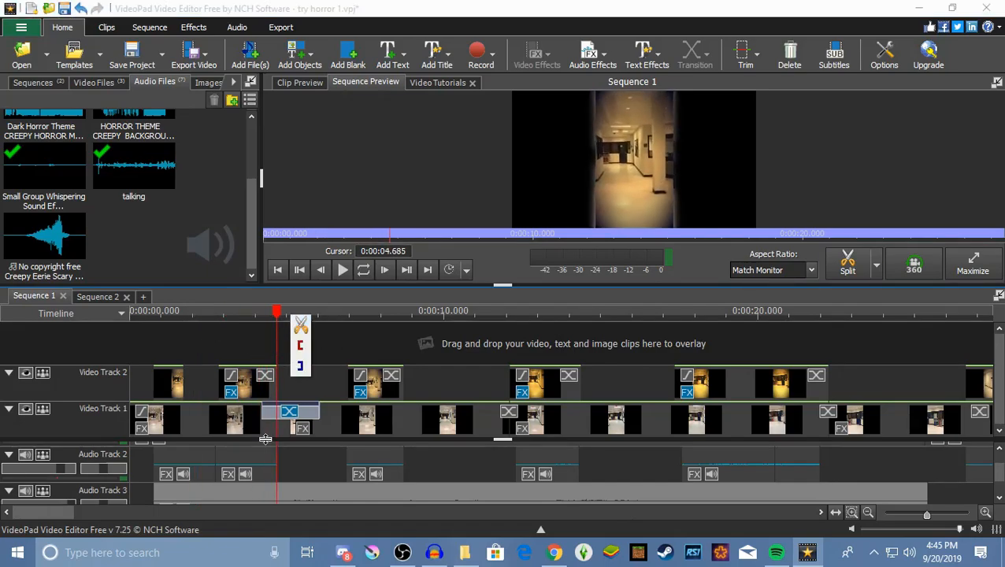
right_click(295, 499)
click(331, 68)
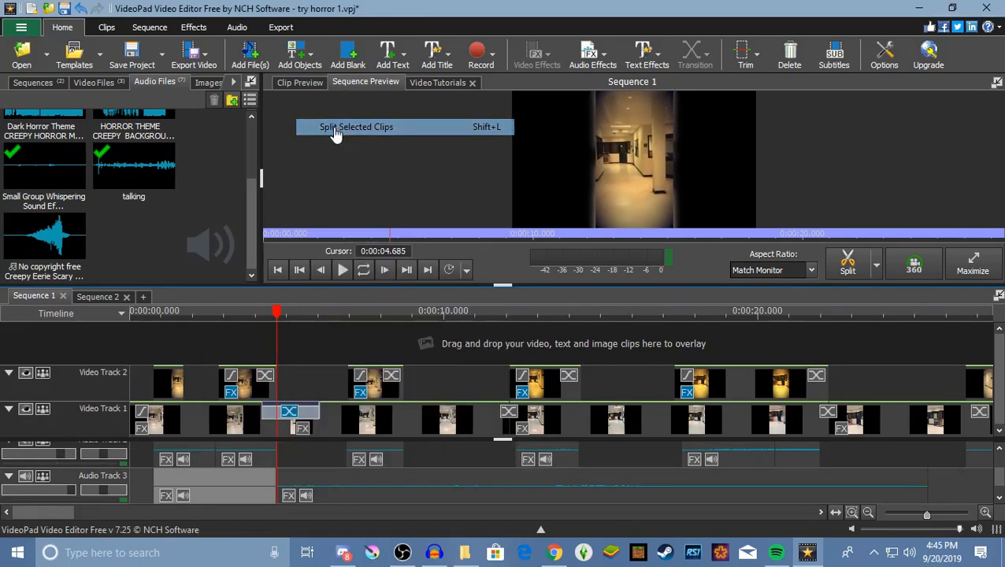
drag(276, 315, 350, 362)
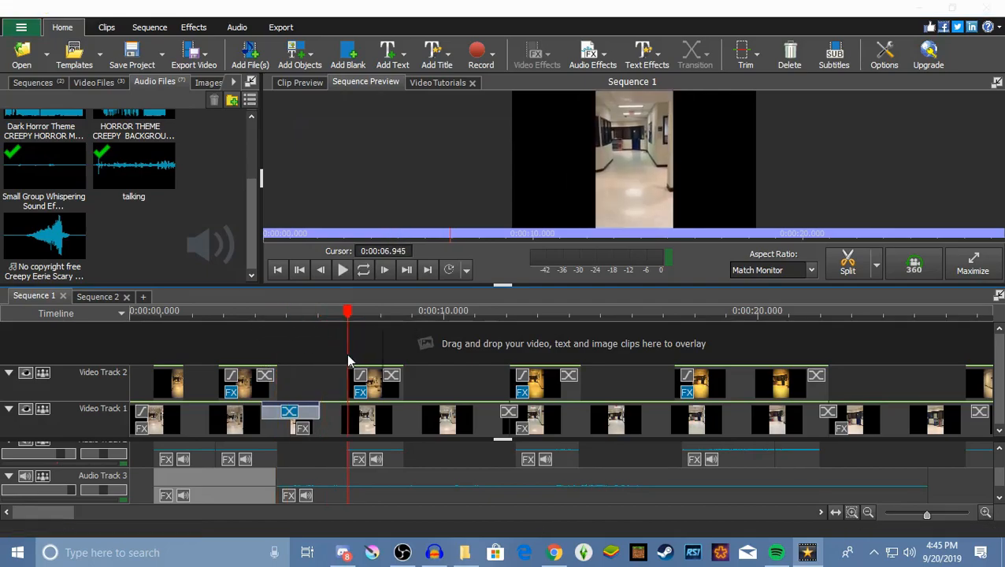
right_click(373, 477)
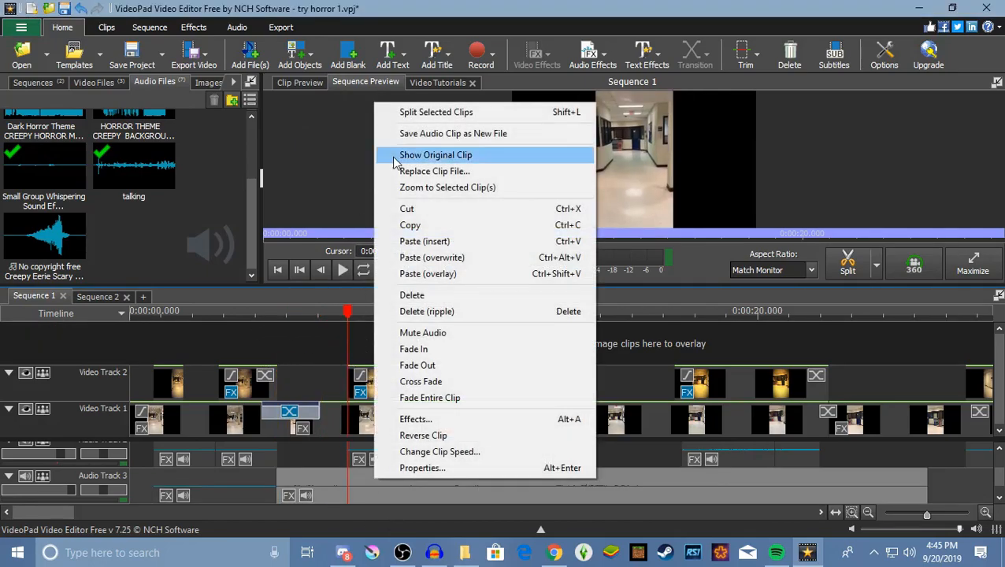
click(445, 112)
- Split the whispering clip on Audio Track 3 at 0:00:08.734 and 0:00:12.312, around the gap before the fourth overlay clip
drag(347, 315, 404, 321)
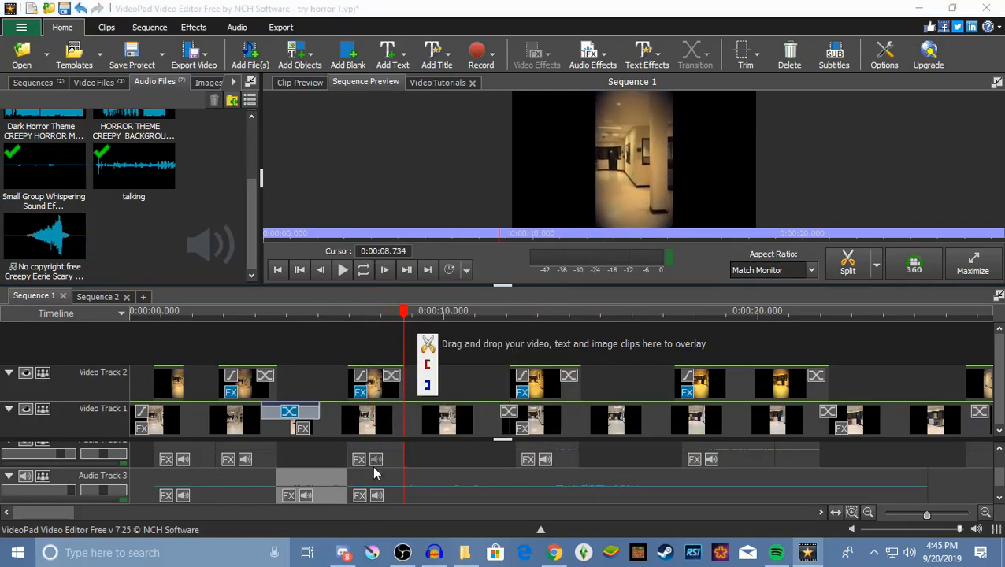
right_click(410, 484)
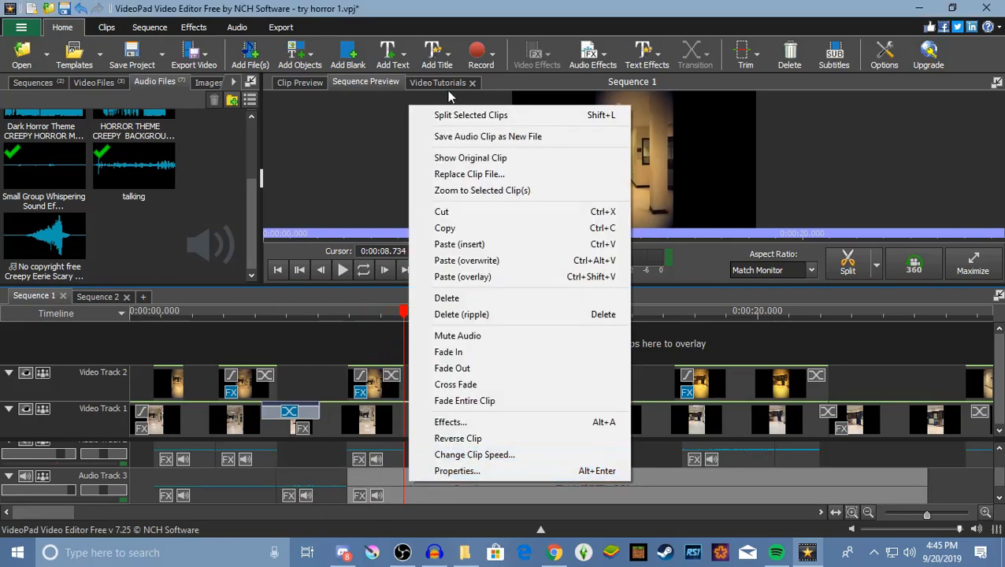
click(457, 115)
drag(393, 317, 518, 394)
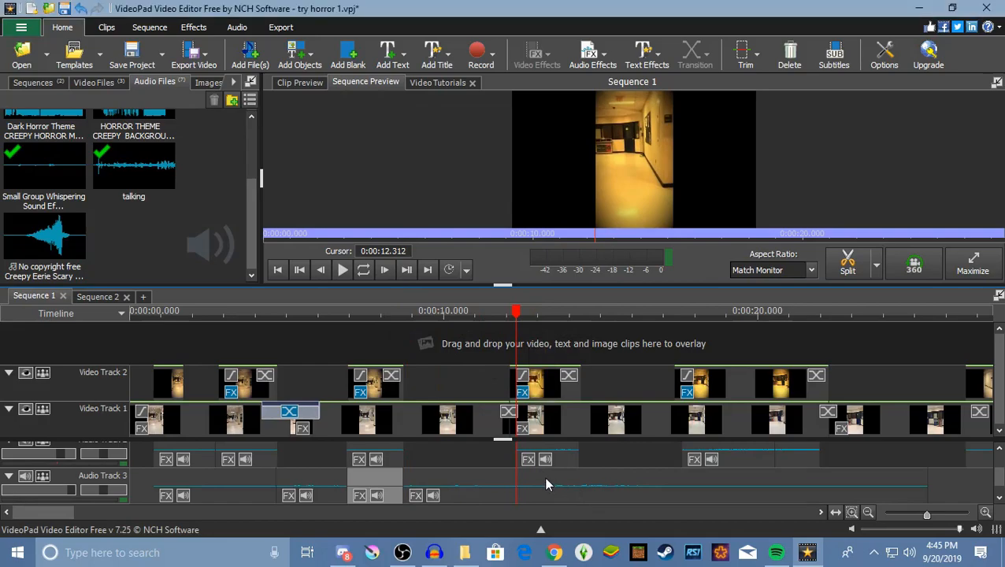
right_click(542, 482)
click(583, 111)
- Split the whispering clip on Audio Track 3 at 0:00:14.289 and at the start of the long fifth overlay clip
drag(516, 312, 579, 369)
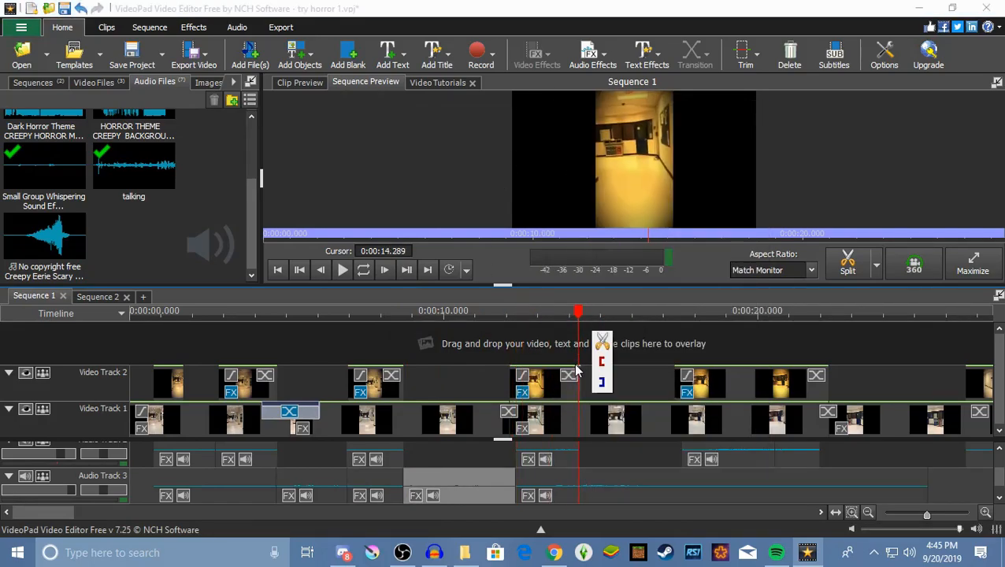
right_click(606, 478)
click(653, 115)
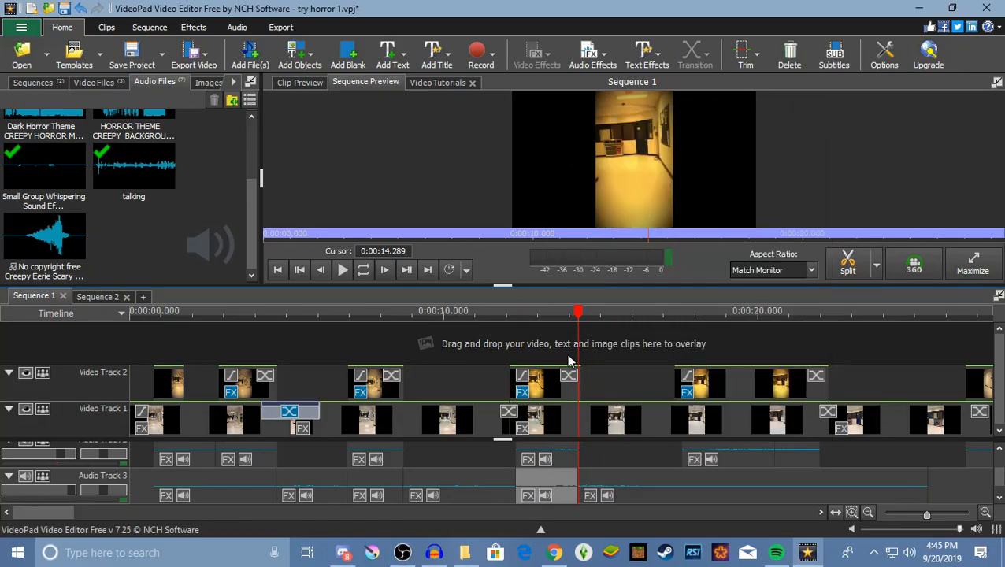
drag(583, 316, 677, 384)
right_click(685, 475)
click(715, 111)
- Split the whispering clip on Audio Track 3 at 0:00:22.270, where the long fifth overlay clip ends
drag(680, 323, 828, 348)
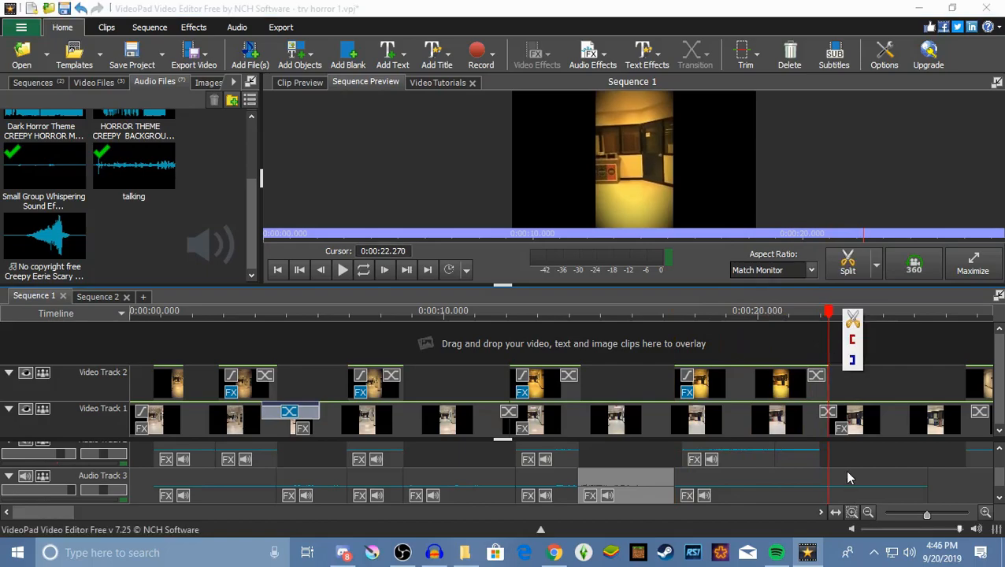
right_click(845, 470)
click(852, 486)
right_click(852, 493)
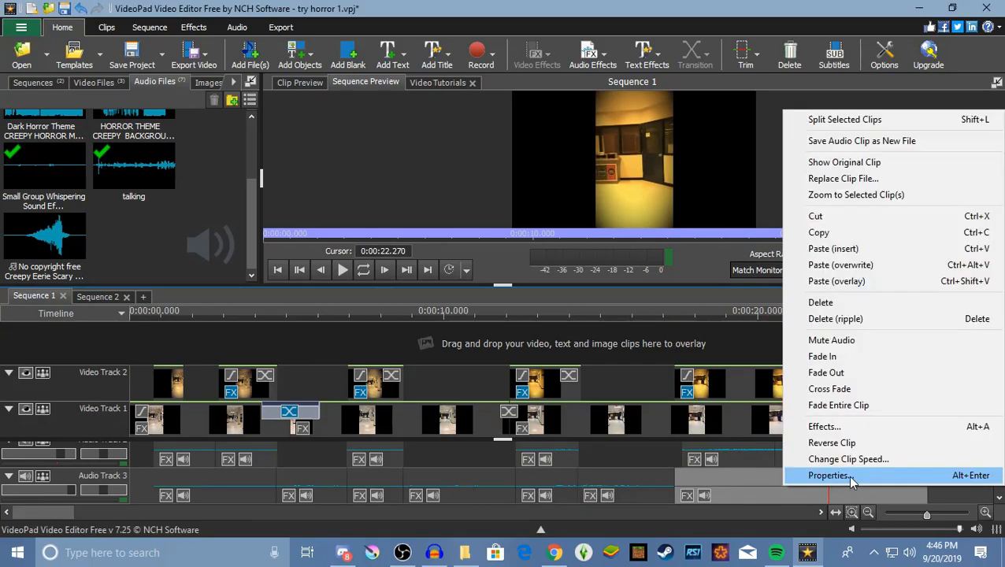
click(827, 122)
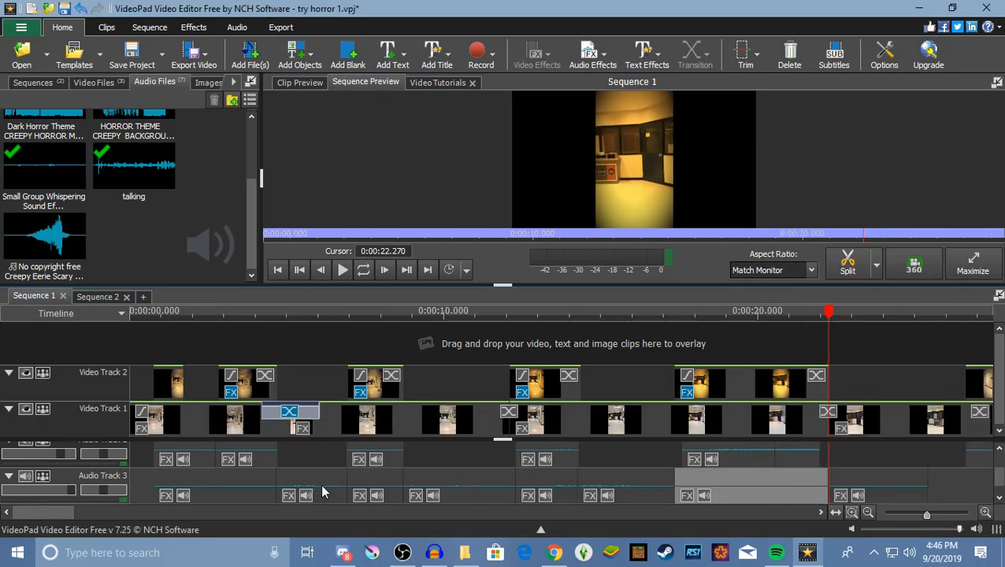
- Cut the whispering pieces on Audio Track 3 that lie in the gaps between the second, third, fourth and fifth overlay clips
click(293, 493)
right_click(294, 484)
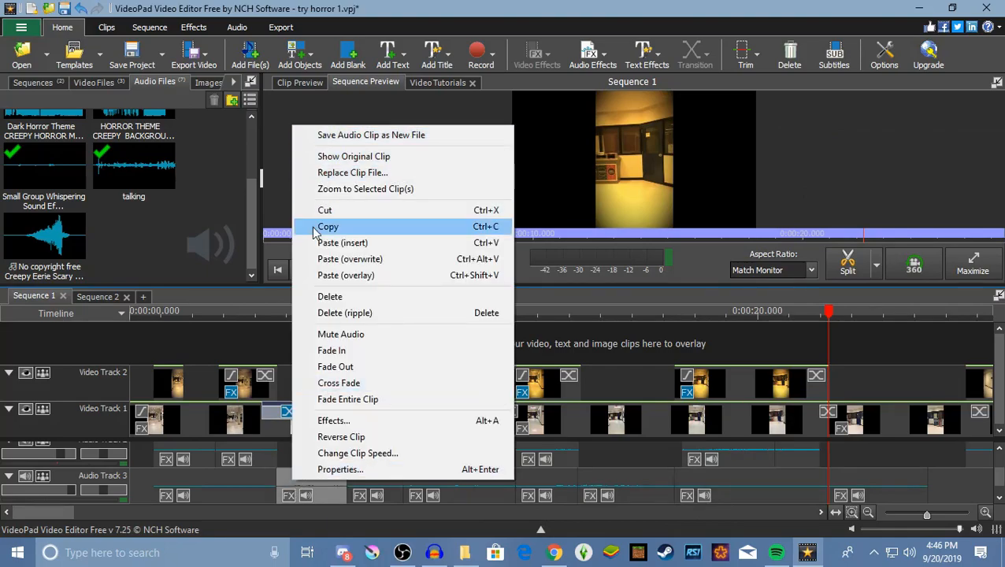
click(288, 486)
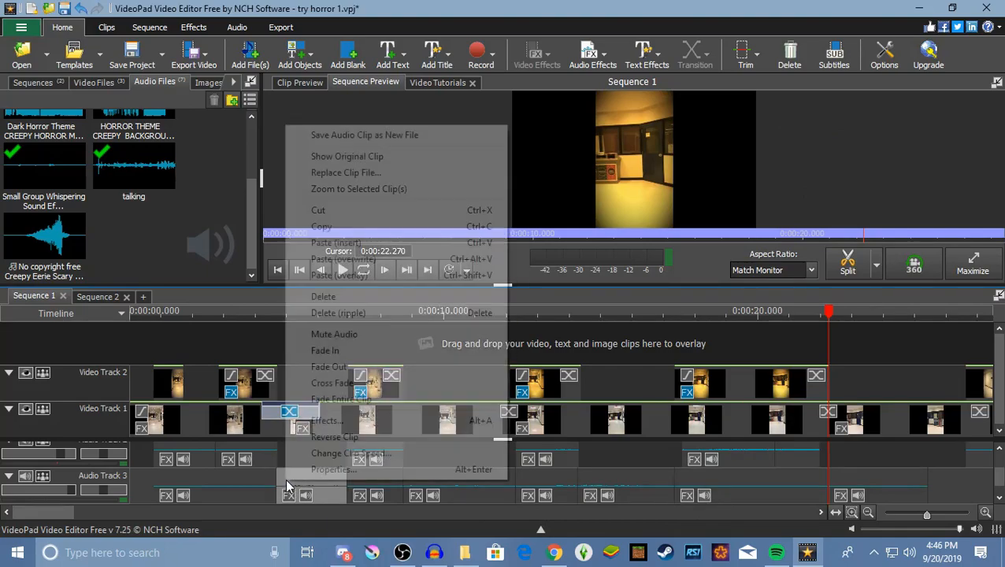
click(315, 210)
right_click(468, 476)
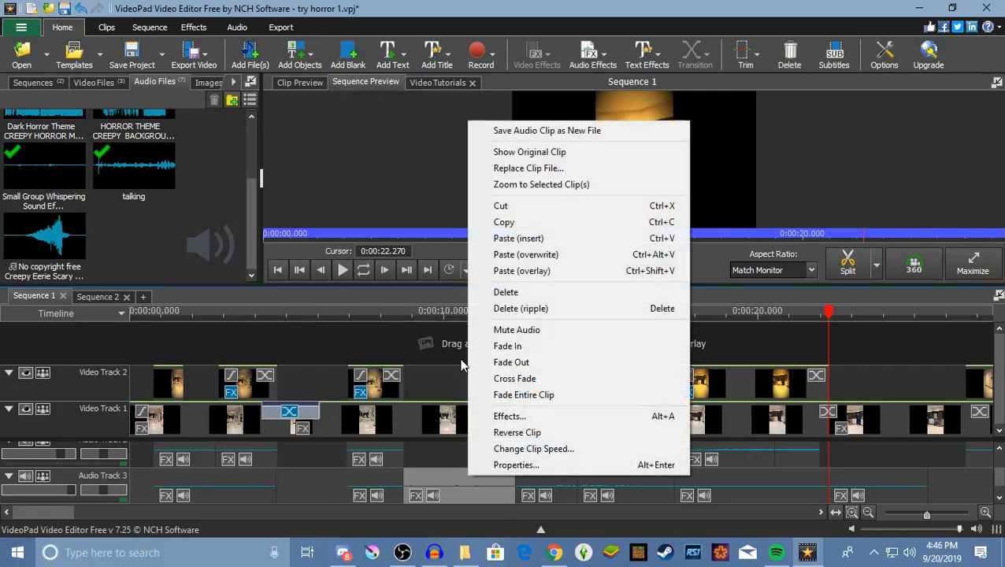
click(501, 205)
right_click(651, 469)
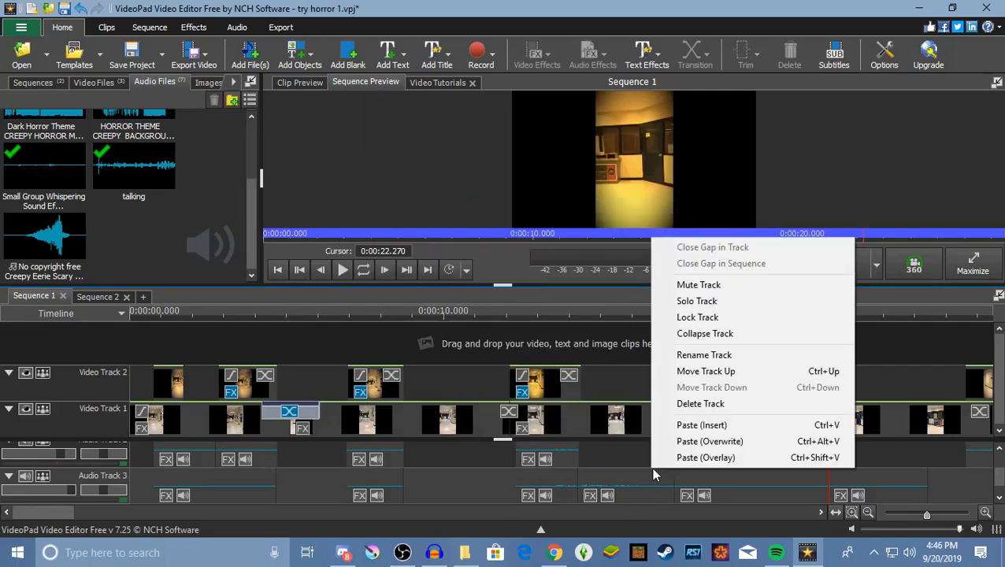
click(599, 482)
right_click(625, 473)
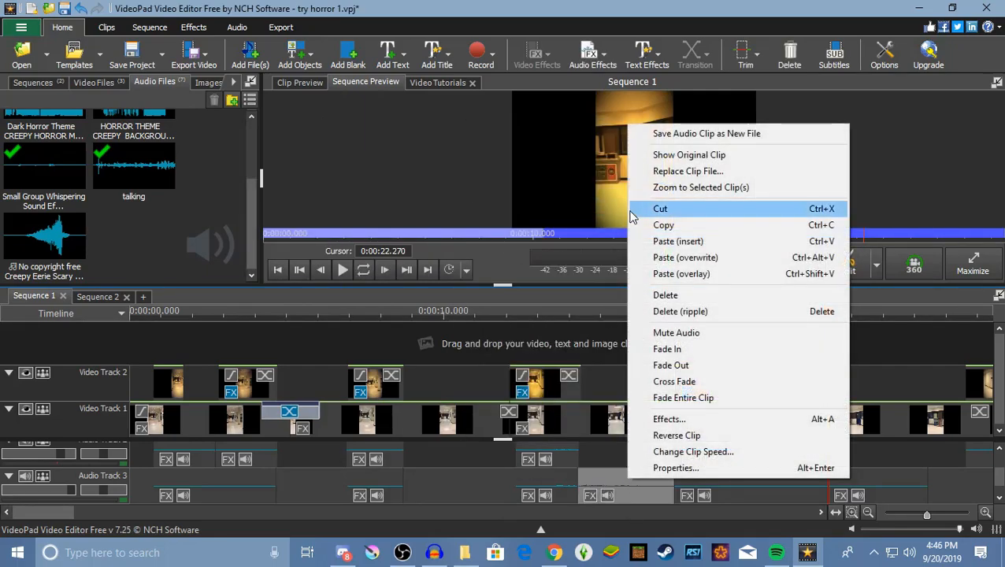
click(660, 209)
- Cut the leftover whispering piece on Audio Track 3 that extends past the end of the fifth overlay clip
drag(37, 511, 55, 515)
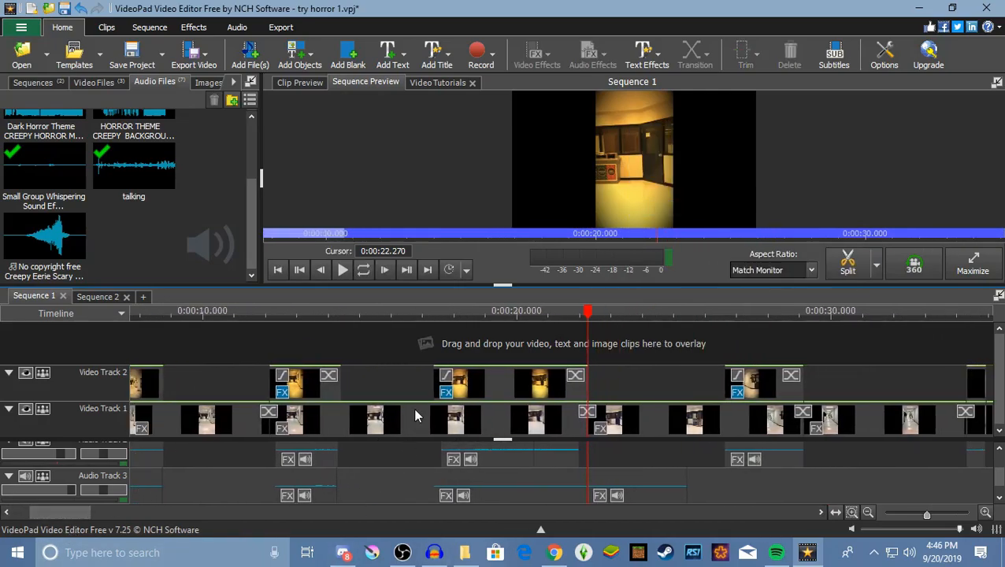
click(633, 476)
drag(632, 315, 590, 322)
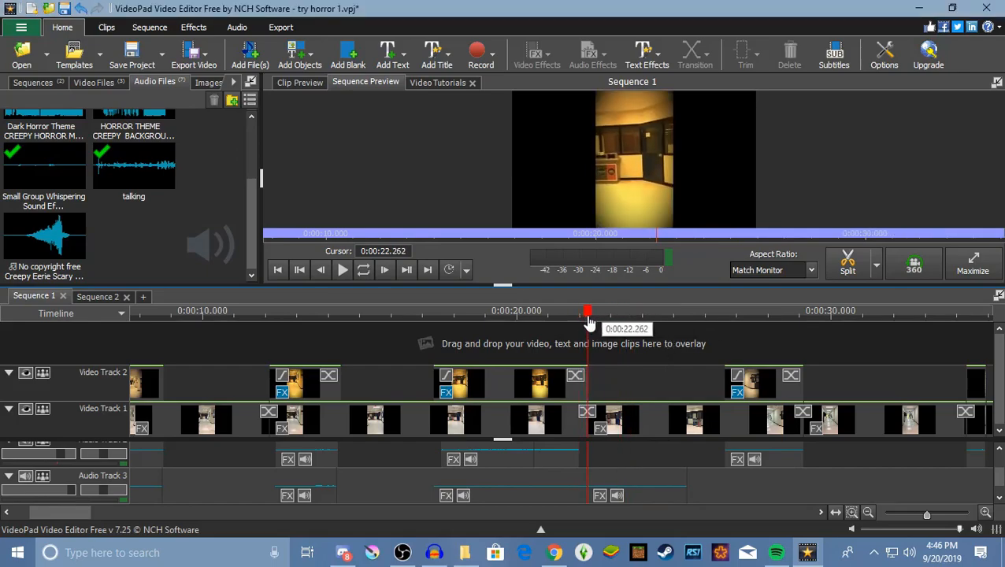
right_click(632, 476)
right_click(632, 480)
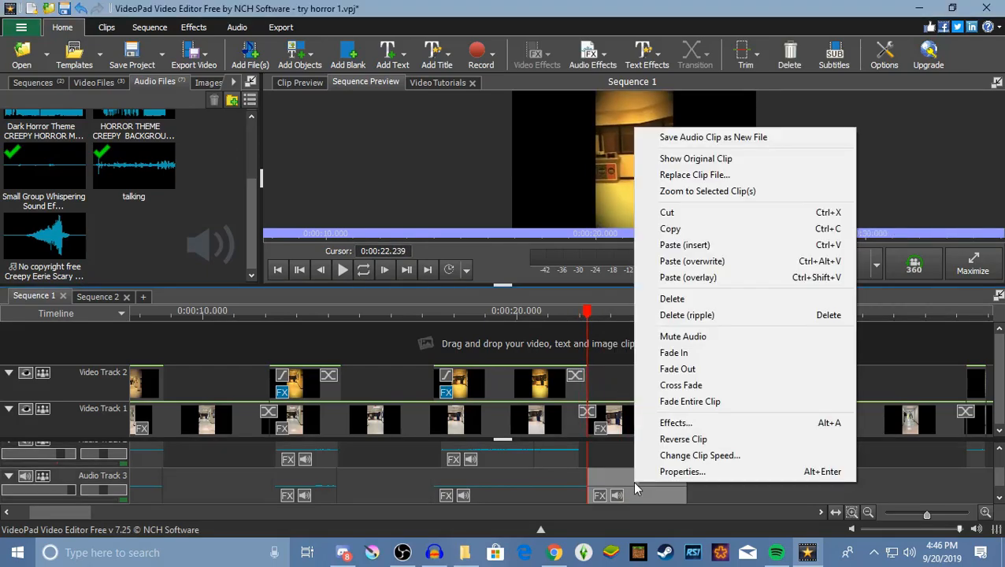
click(682, 213)
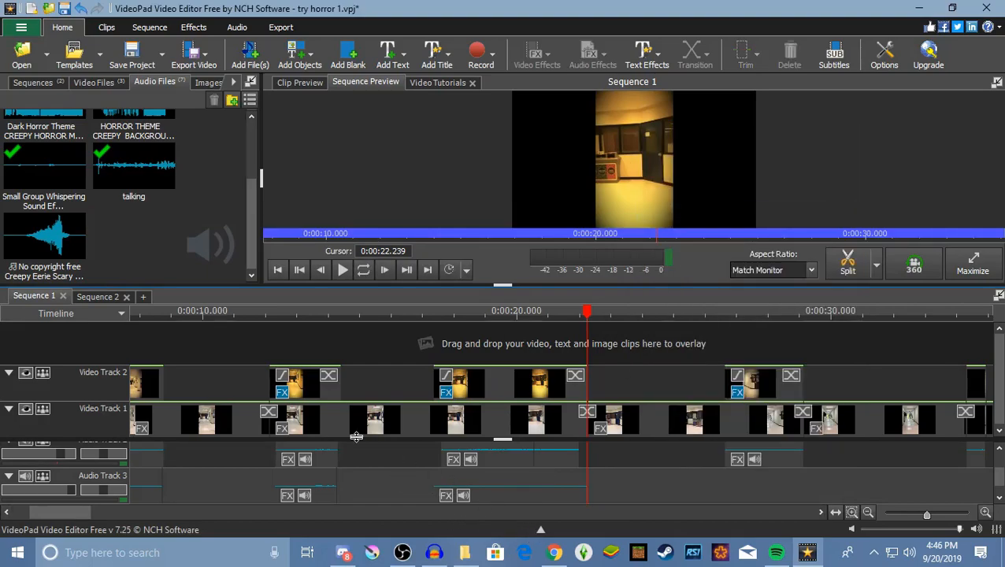
- Add the Small Group Whispering sound effect to Audio Track 3 under the sixth overlay clip and split it at 0:00:29.092
drag(82, 512, 103, 514)
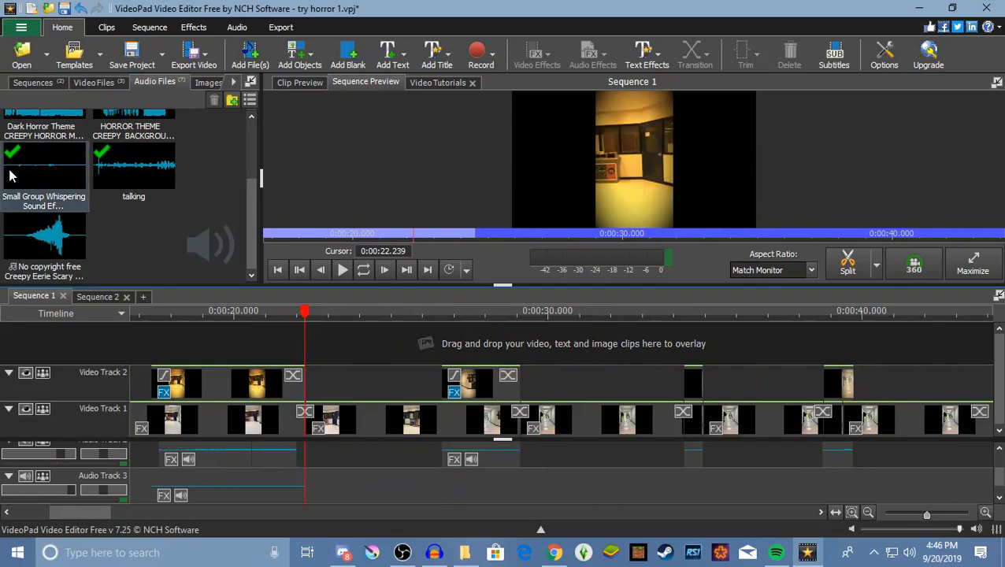
drag(41, 177, 429, 461)
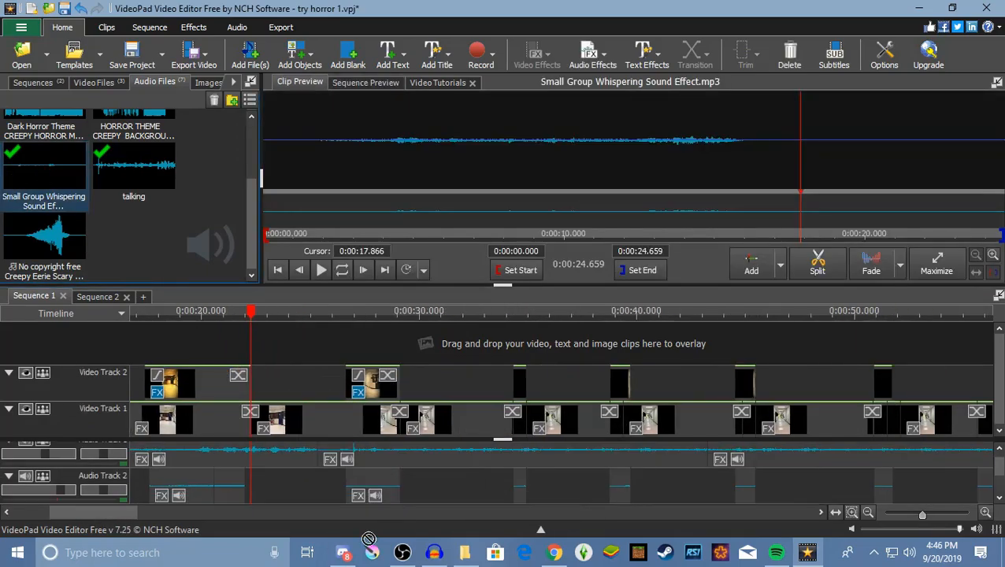
drag(395, 511, 286, 483)
drag(219, 310, 320, 332)
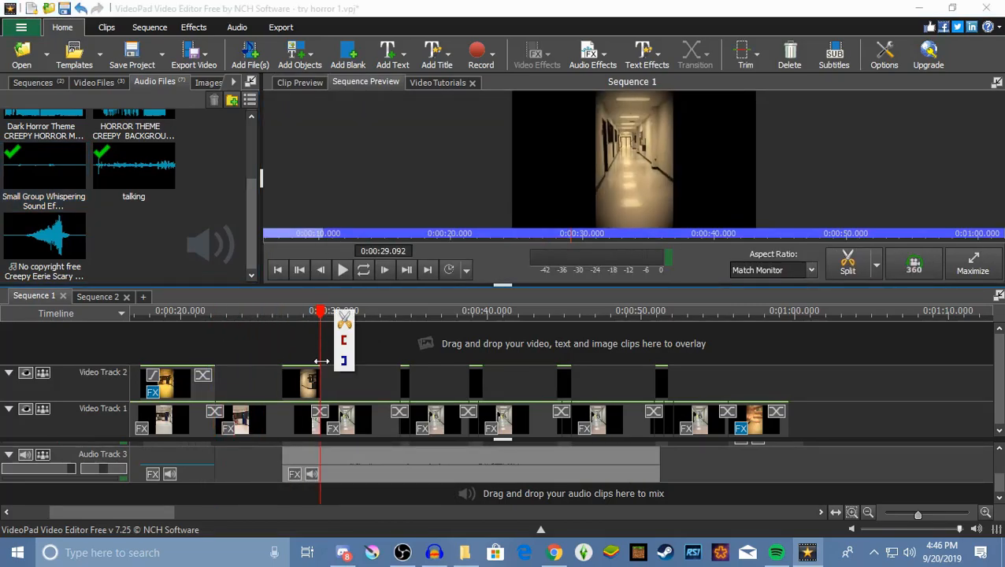
right_click(349, 471)
click(404, 96)
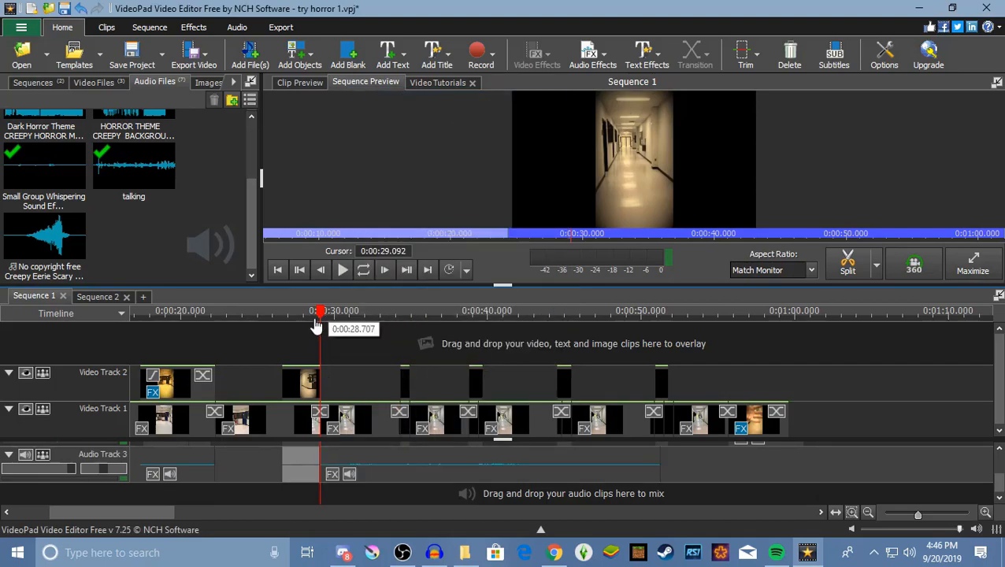
- Split the new whispering clip on Audio Track 3 at 0:00:34.196 and 0:00:34.966, around the short seventh overlay clip
drag(323, 312, 395, 347)
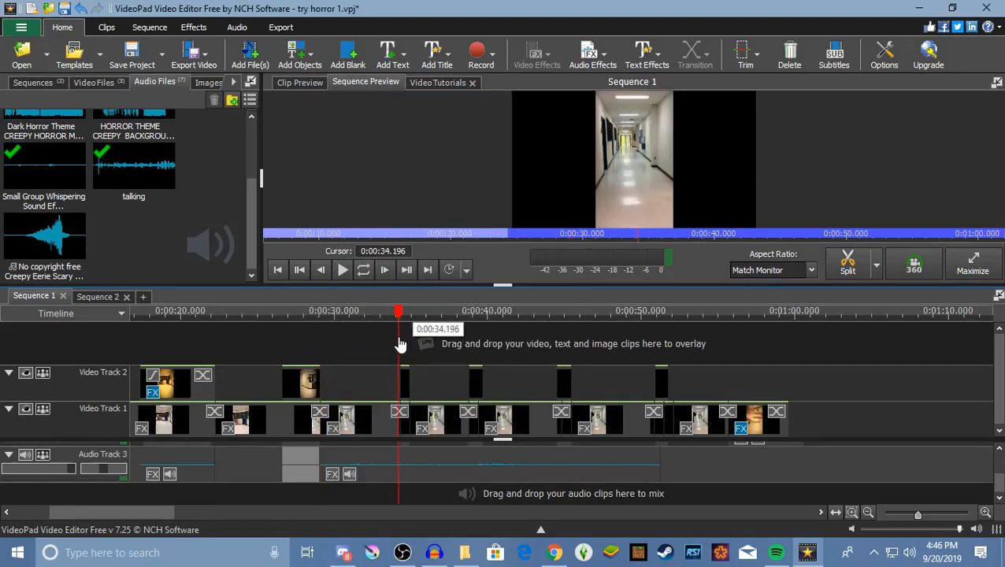
right_click(406, 465)
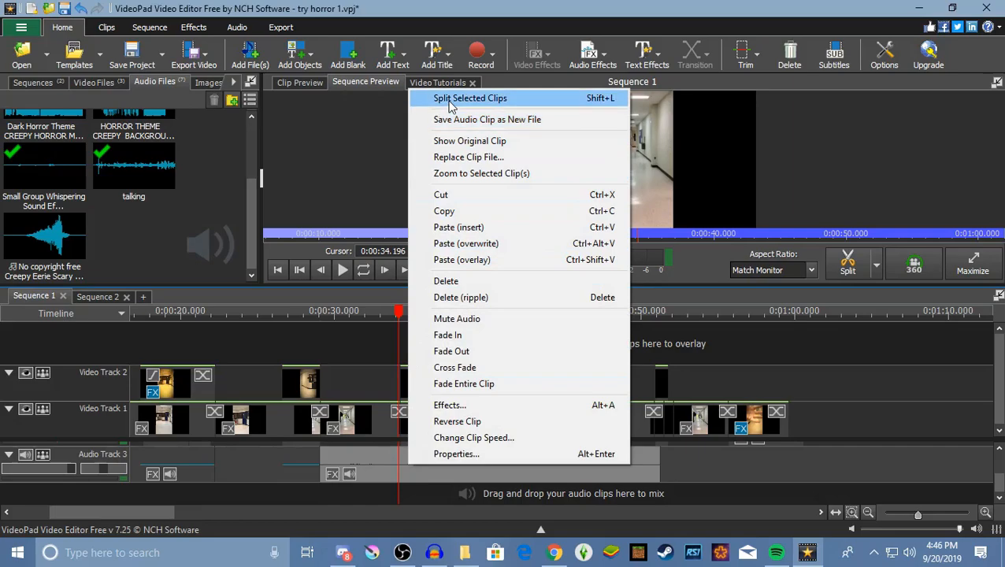
click(451, 99)
drag(400, 315, 410, 317)
right_click(428, 466)
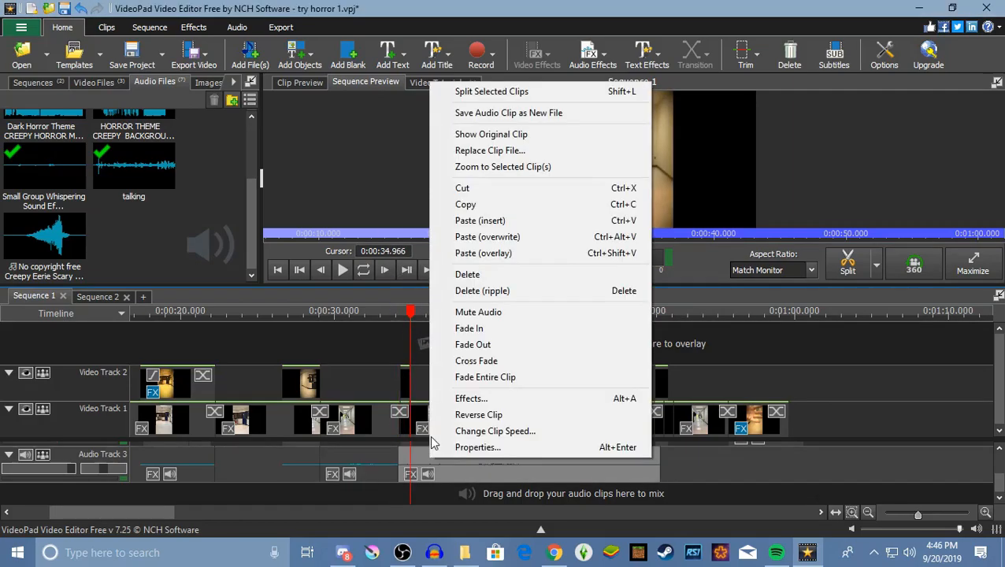
click(446, 90)
- Split the whispering clip on Audio Track 3 at 0:00:38.769 and 0:00:39.684, around the eighth overlay clip
drag(410, 315, 469, 350)
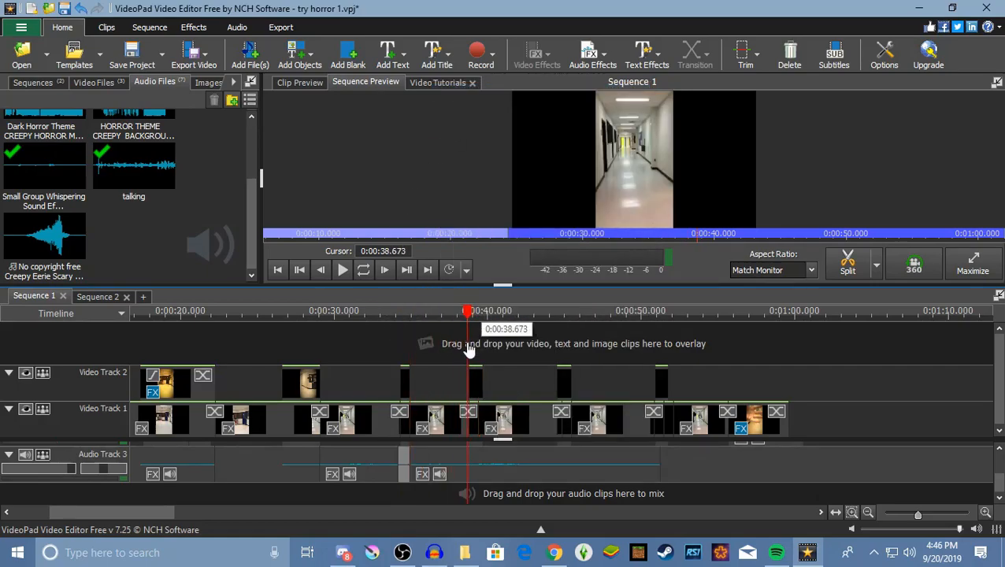
mouse_move(464, 390)
right_click(485, 457)
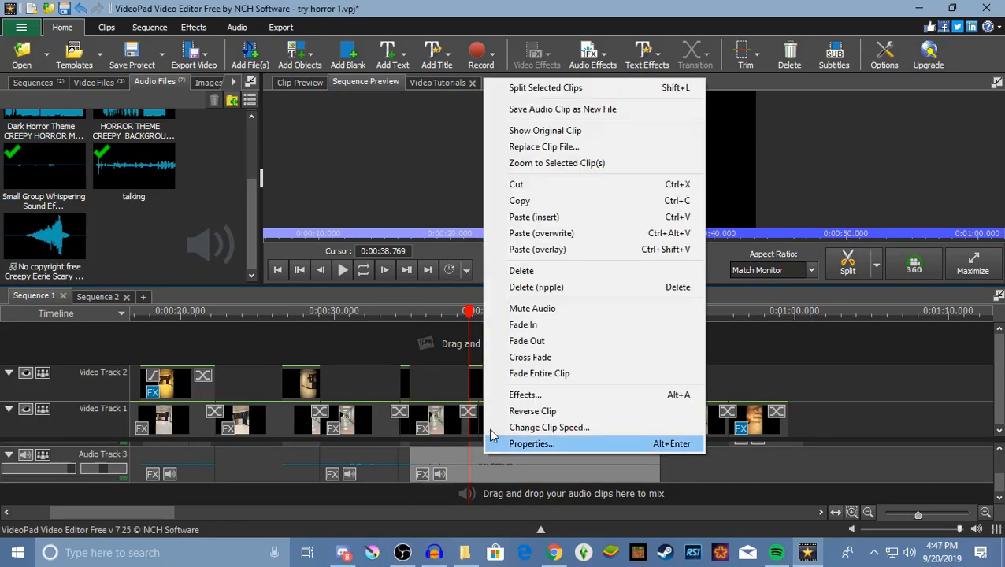
click(512, 83)
drag(469, 311, 483, 326)
right_click(496, 457)
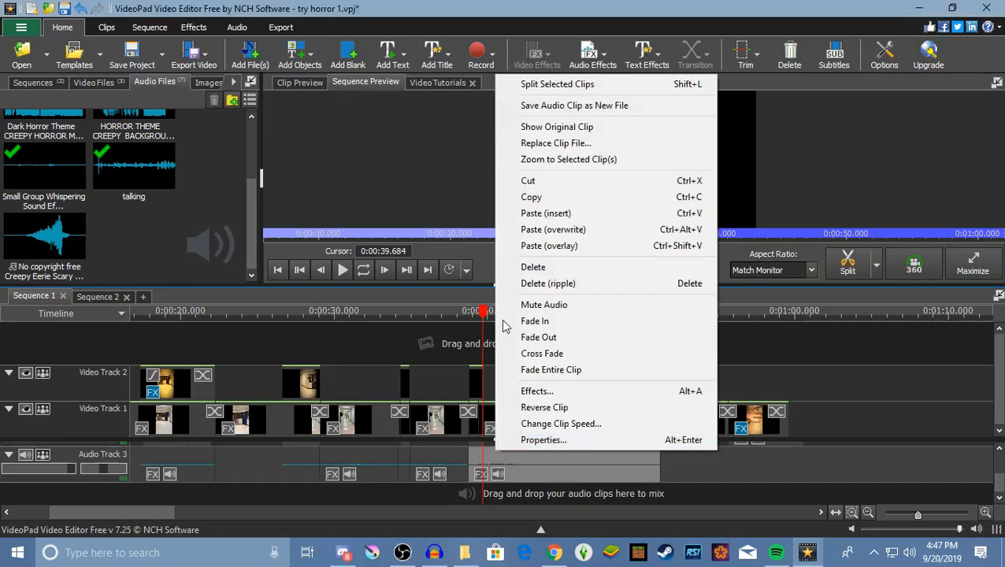
click(522, 82)
- Split the whispering clip on Audio Track 3 at 0:00:44.450 and 0:00:45.510, around the ninth overlay clip
drag(485, 318, 550, 351)
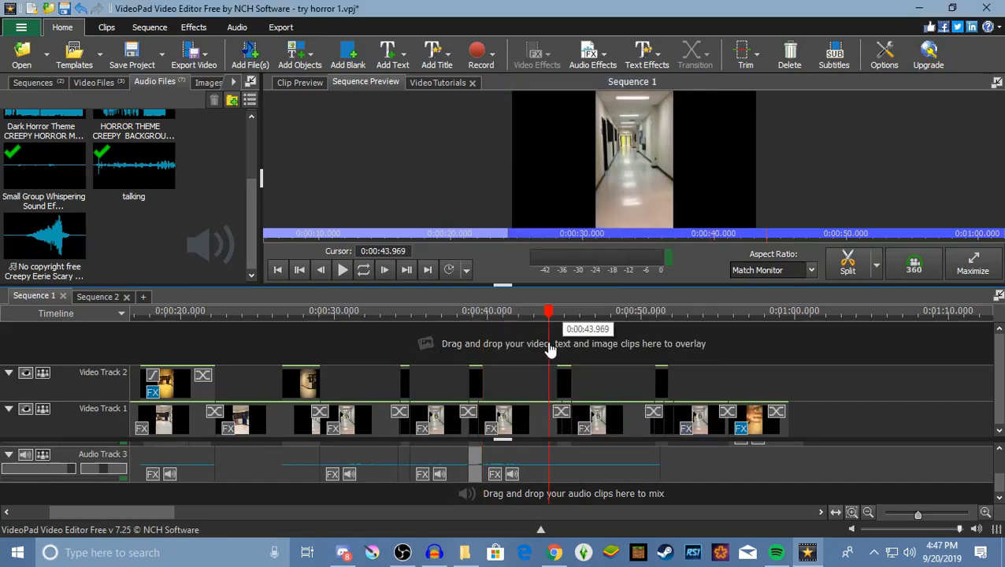
right_click(586, 466)
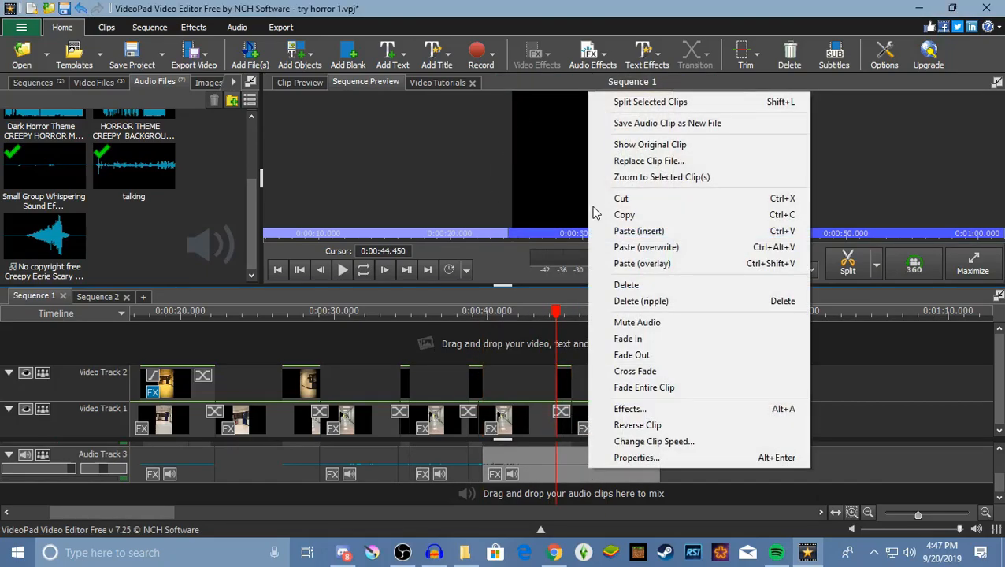
click(602, 100)
drag(552, 311, 571, 315)
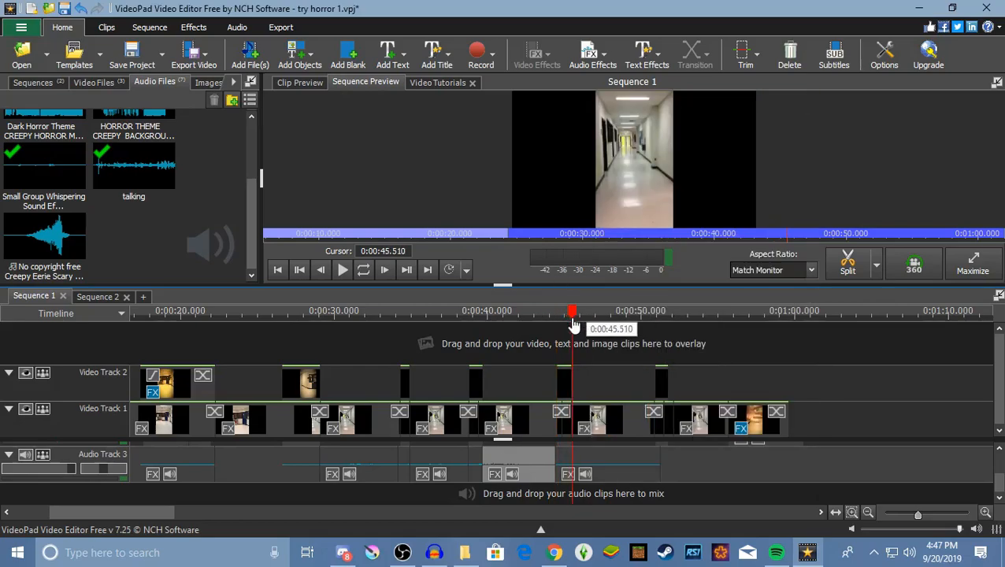
right_click(604, 471)
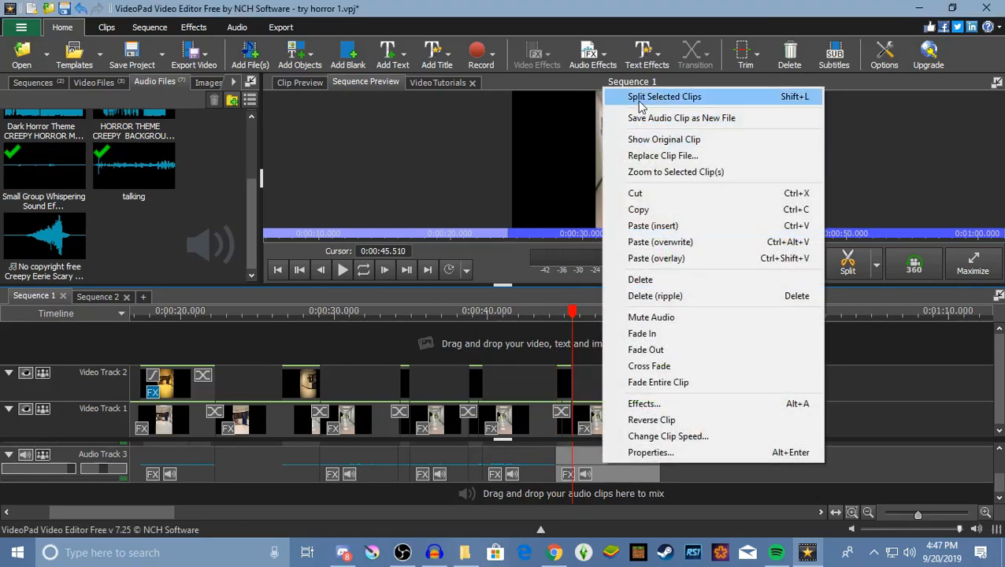
click(606, 100)
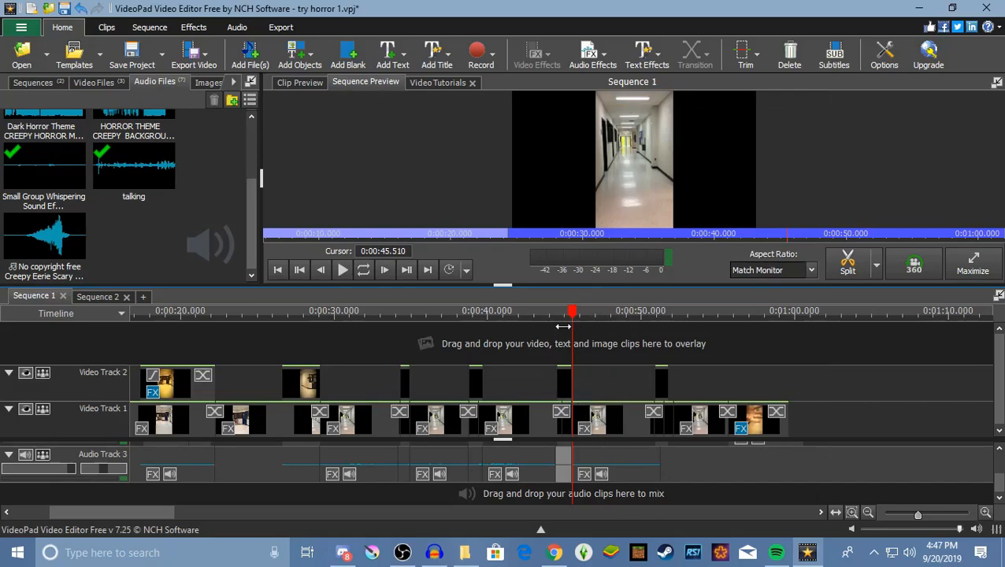
- Move the remaining whispering piece under the tenth overlay clip, splitting it at 0:00:51.720 and shifting the remainder to about 0:00:56
drag(630, 474, 714, 473)
drag(572, 315, 667, 351)
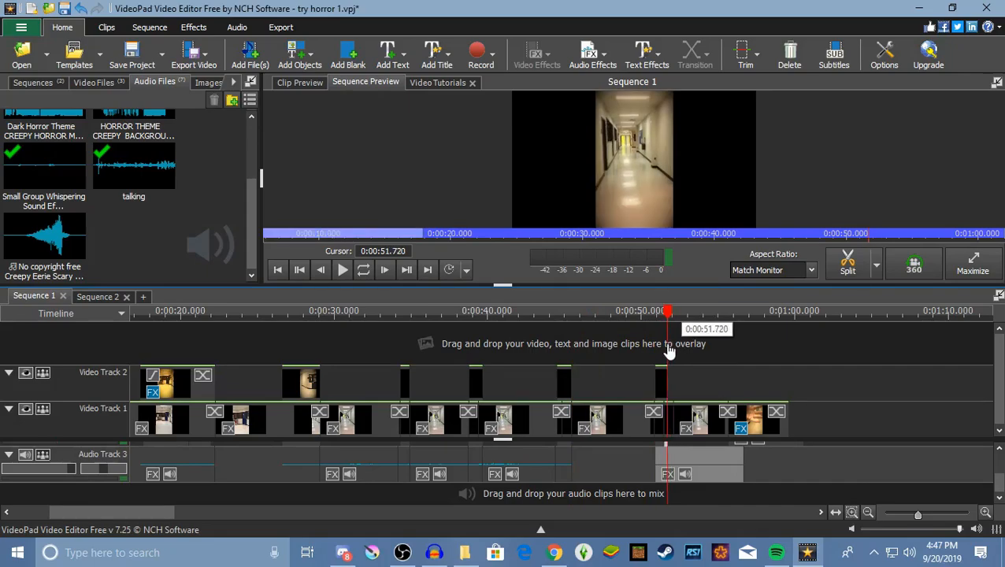
right_click(675, 463)
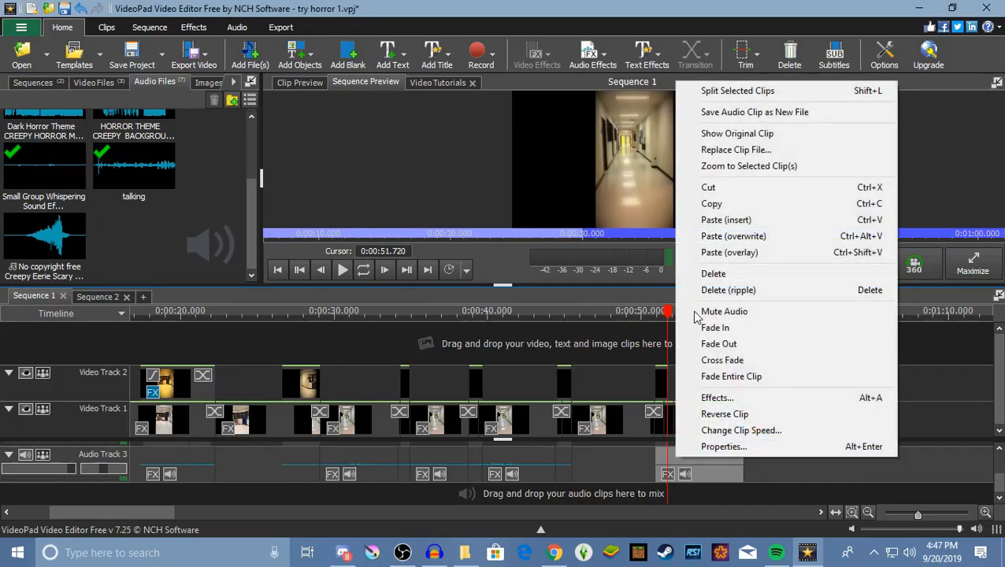
click(721, 91)
drag(704, 461, 773, 463)
- Cut the three whispering pieces on Audio Track 3 that lie in the gaps between the sixth and ninth overlay clips
drag(674, 315, 312, 386)
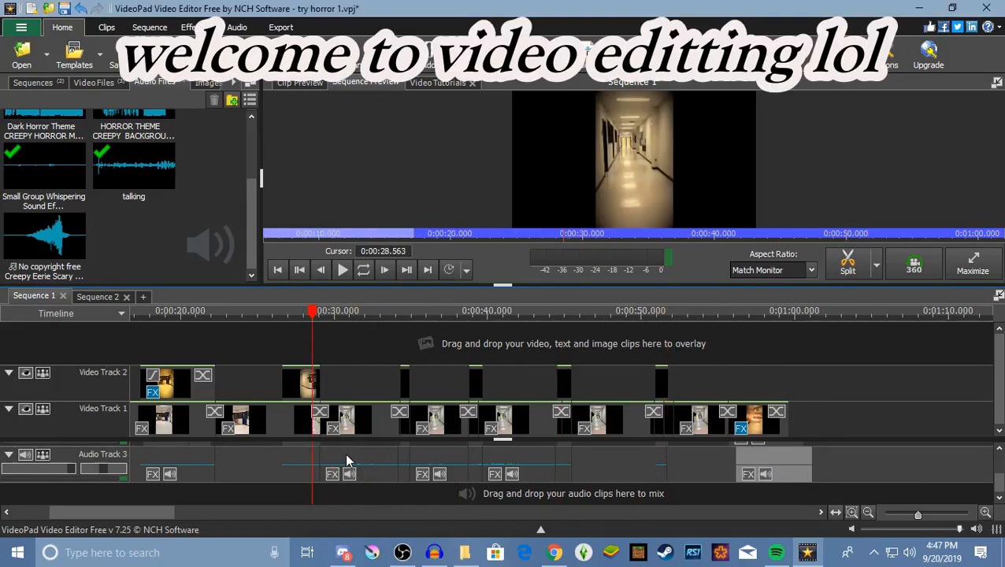
right_click(346, 453)
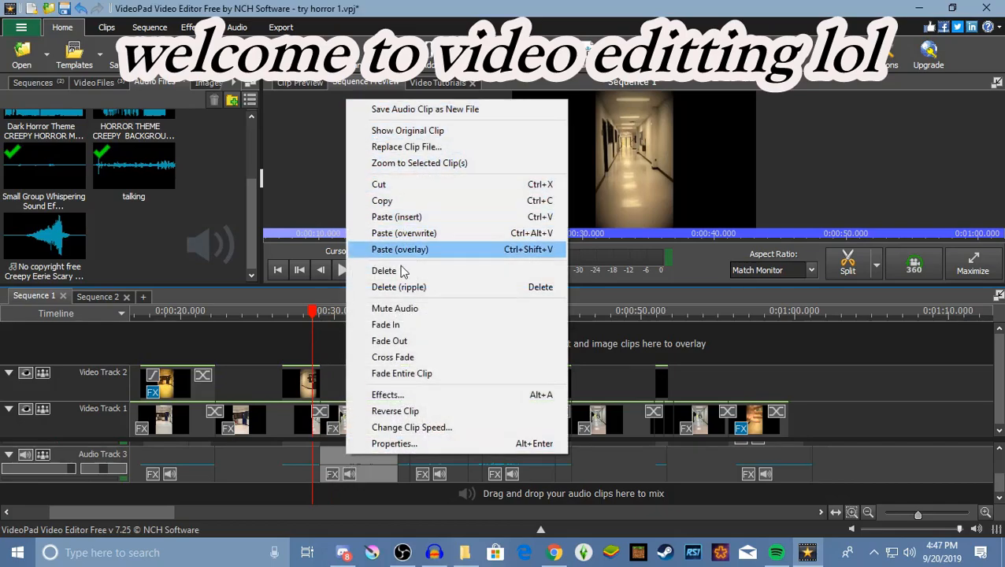
click(349, 184)
click(447, 467)
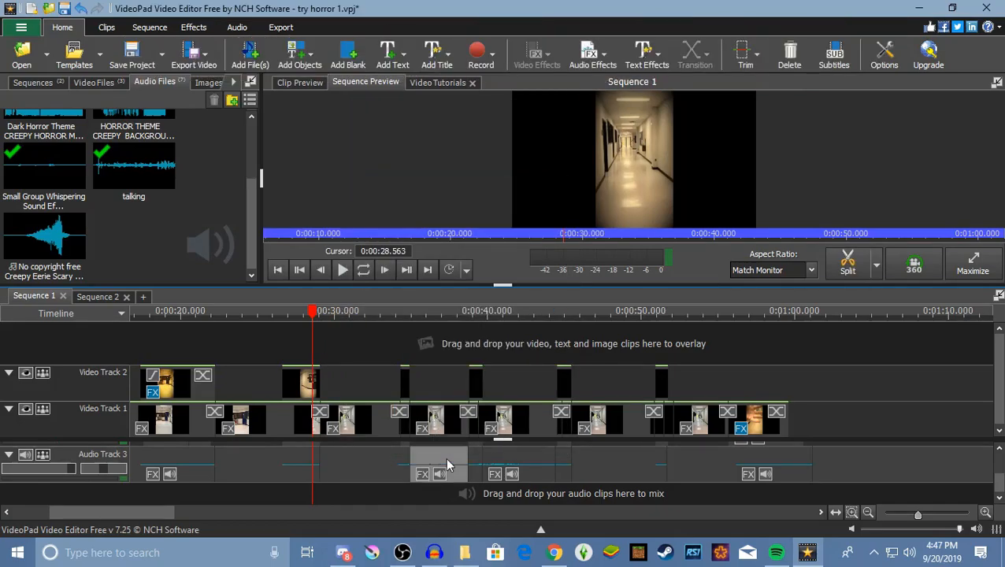
right_click(447, 467)
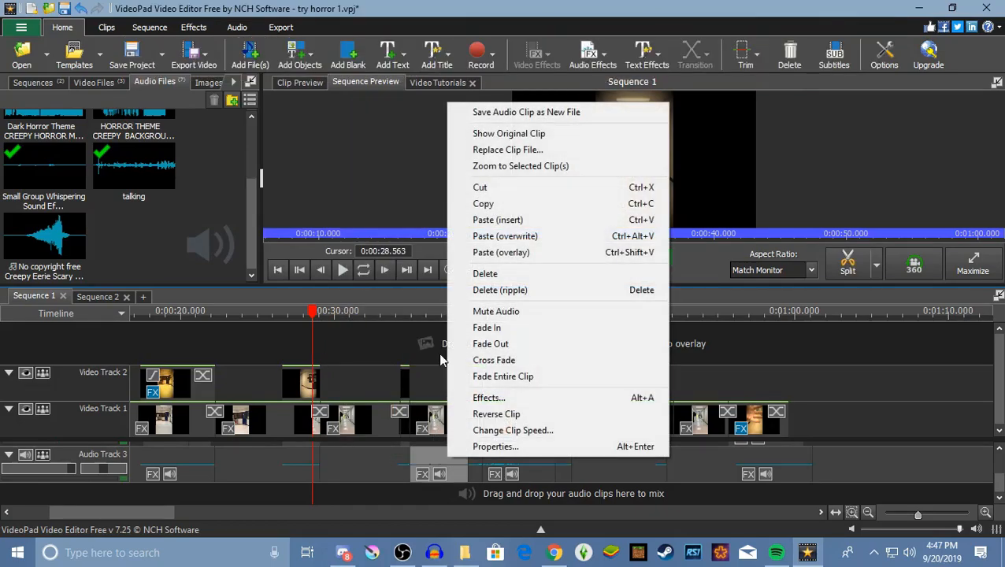
click(488, 189)
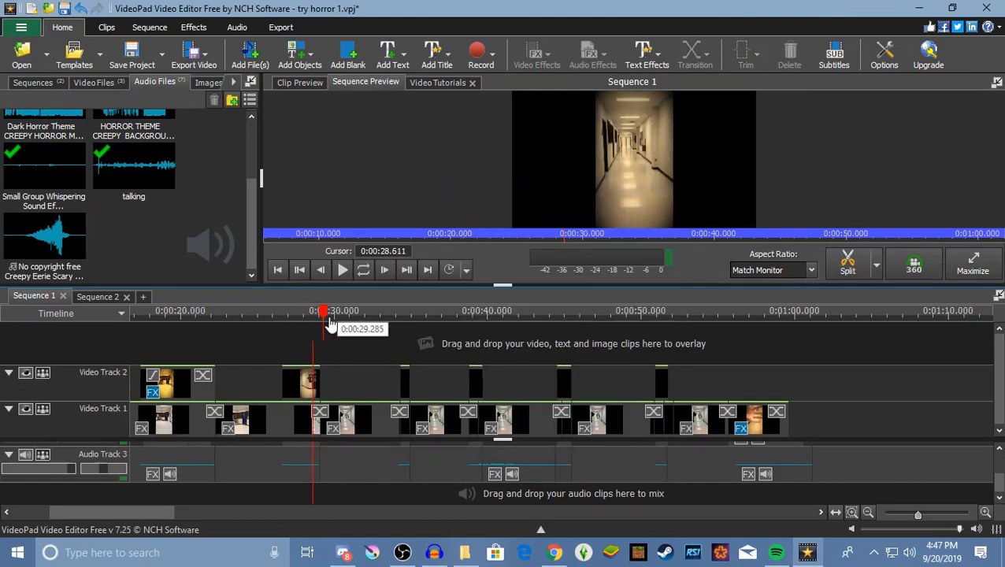
click(489, 321)
right_click(532, 463)
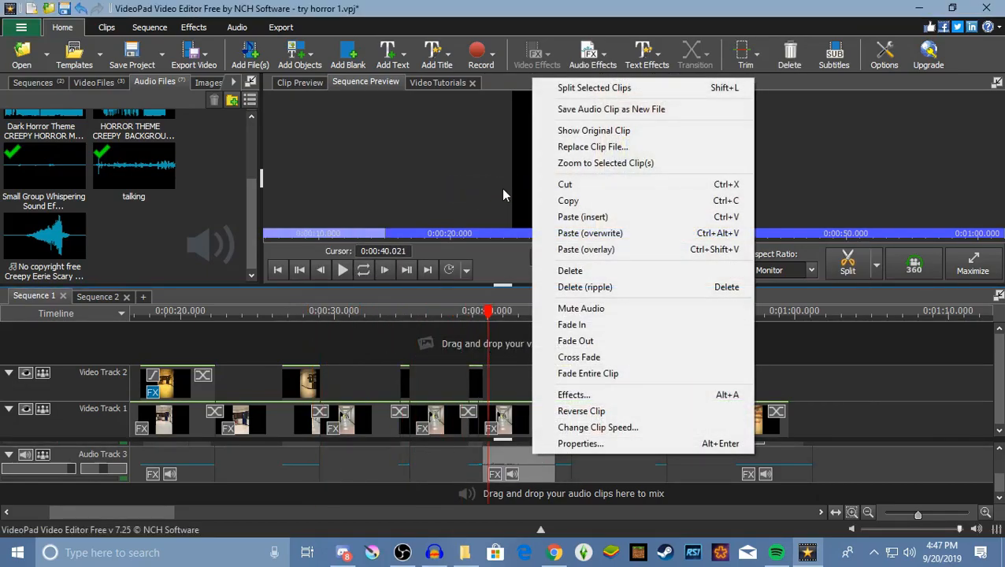
click(559, 184)
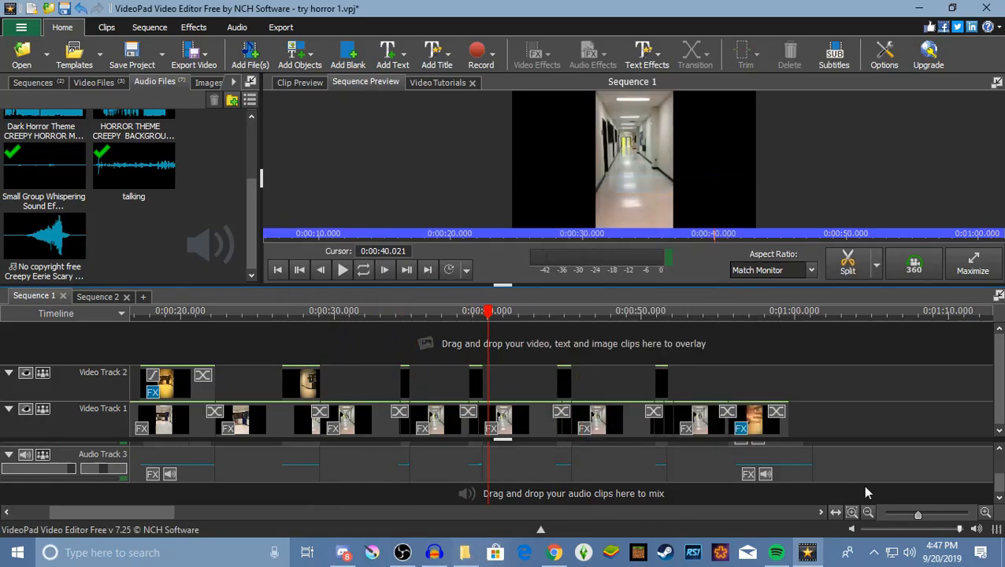
- Cut the four Audio Track 2 pieces under the sixth, seventh, eighth and ninth overlay clips
drag(131, 510, 47, 534)
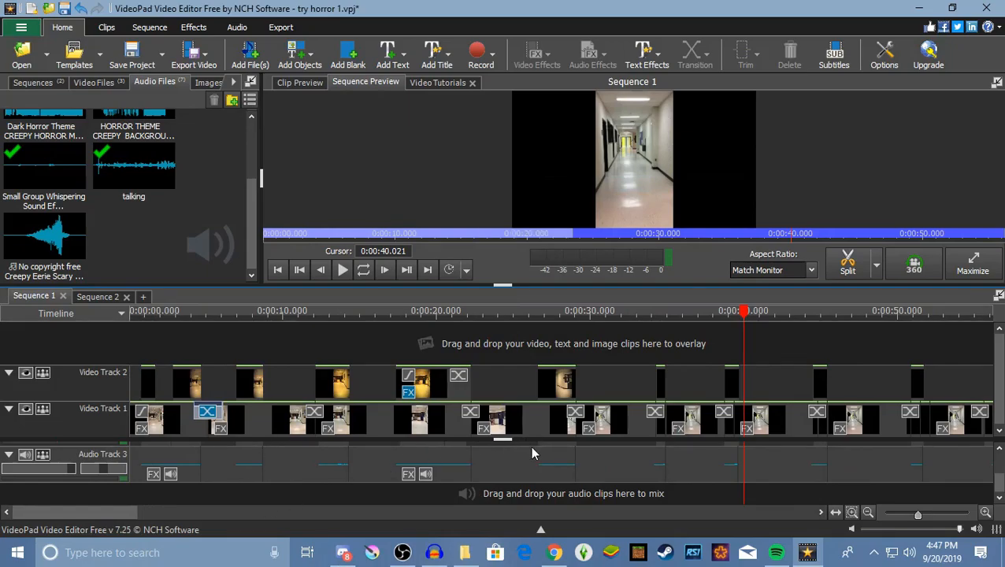
scroll(559, 430, up, 1)
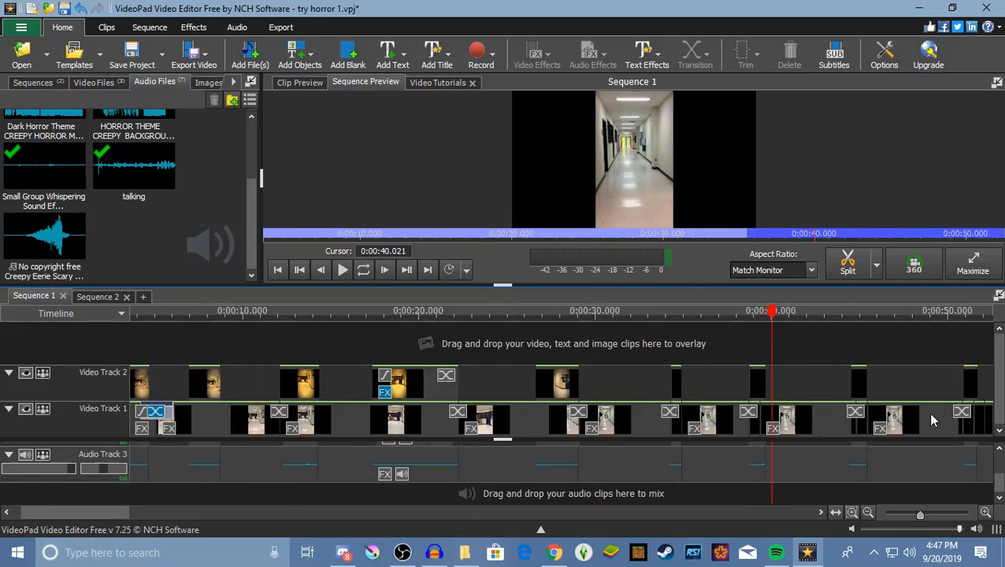
mouse_move(1001, 488)
mouse_down()
mouse_move(1001, 467)
mouse_move(1000, 483)
mouse_up()
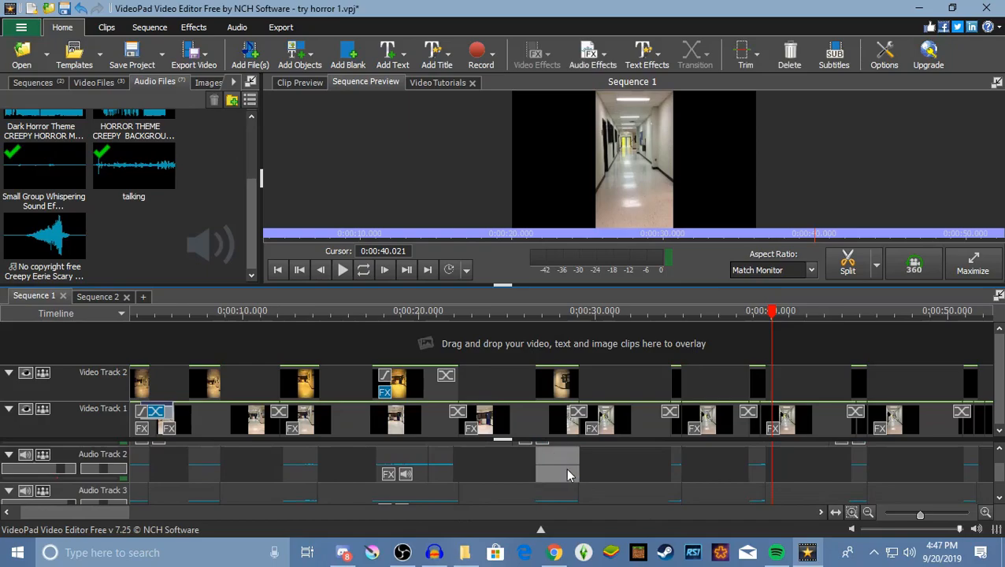
right_click(569, 475)
click(614, 199)
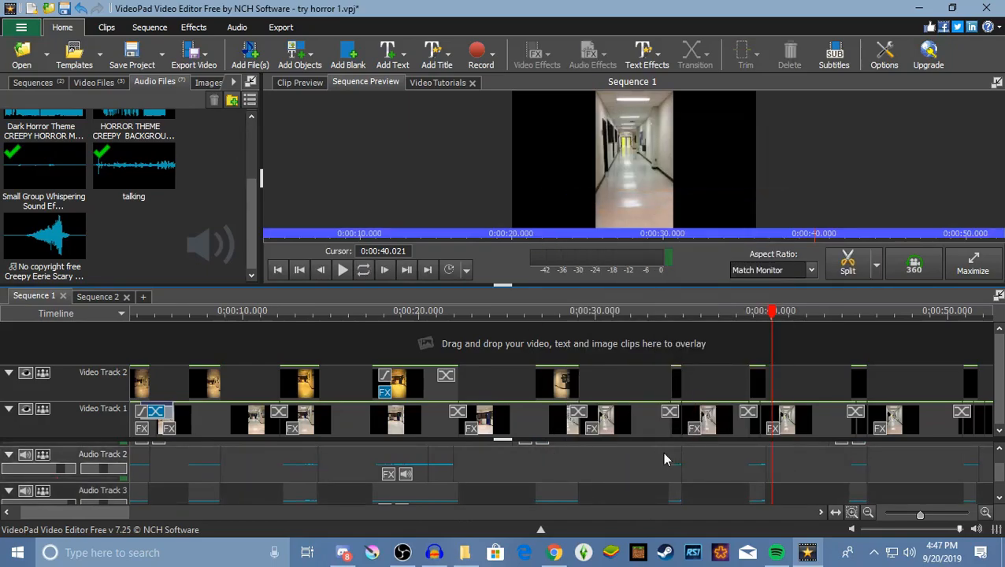
right_click(677, 471)
click(701, 196)
right_click(761, 472)
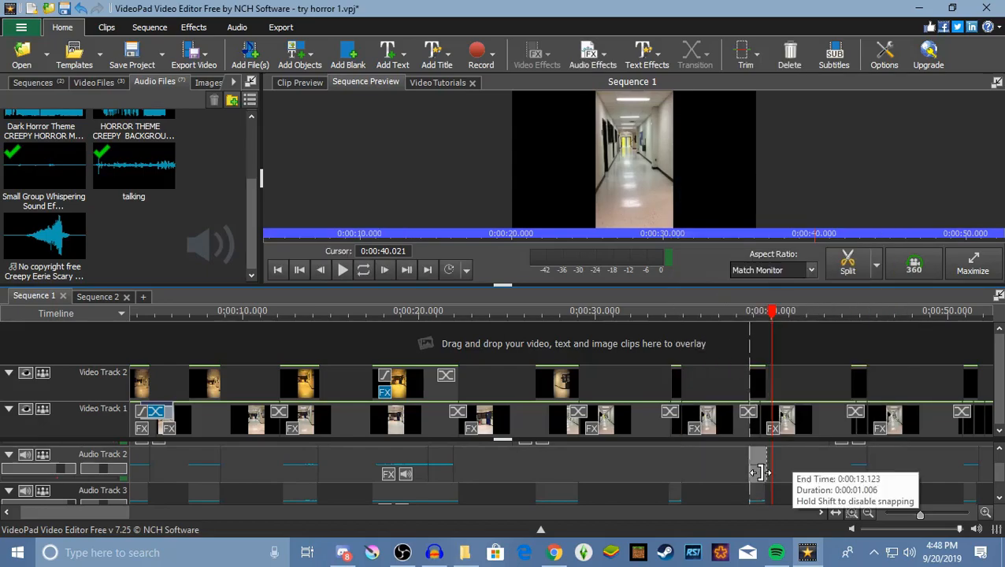
click(792, 198)
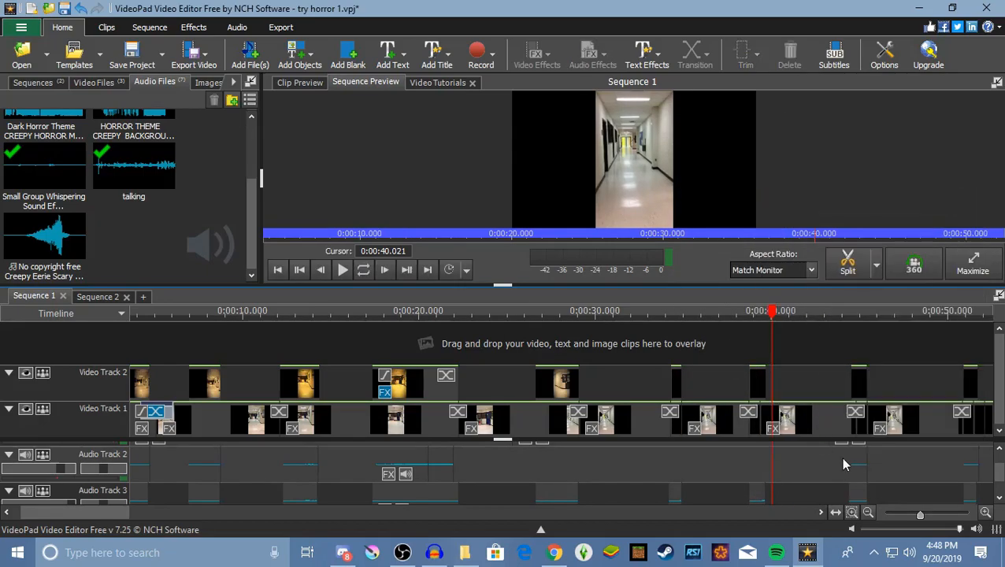
right_click(859, 473)
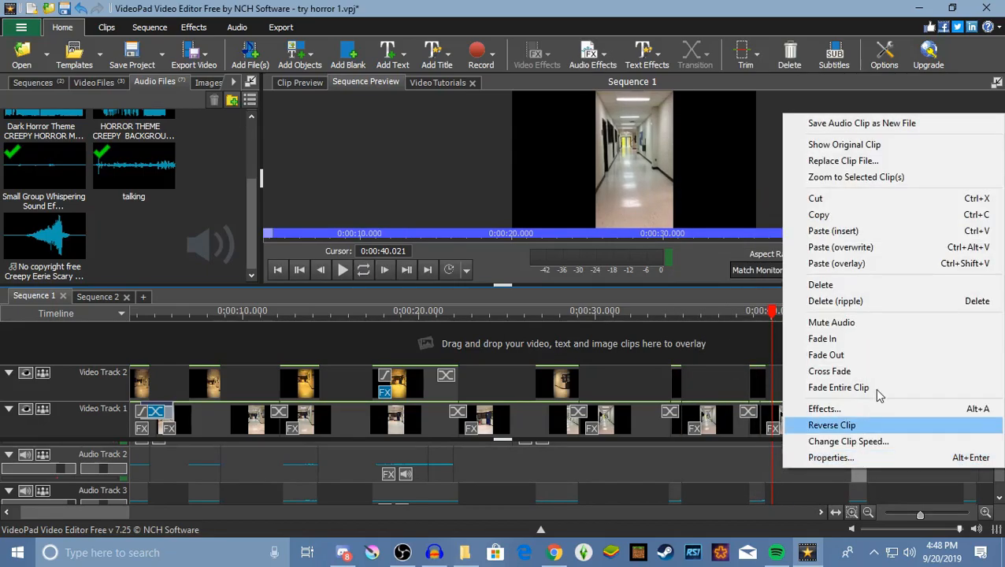
click(811, 199)
- Cut the last two Audio Track 2 pieces, and shift the final Audio Track 3 whispering piece to start at about 0:00:55.7
drag(123, 513, 164, 529)
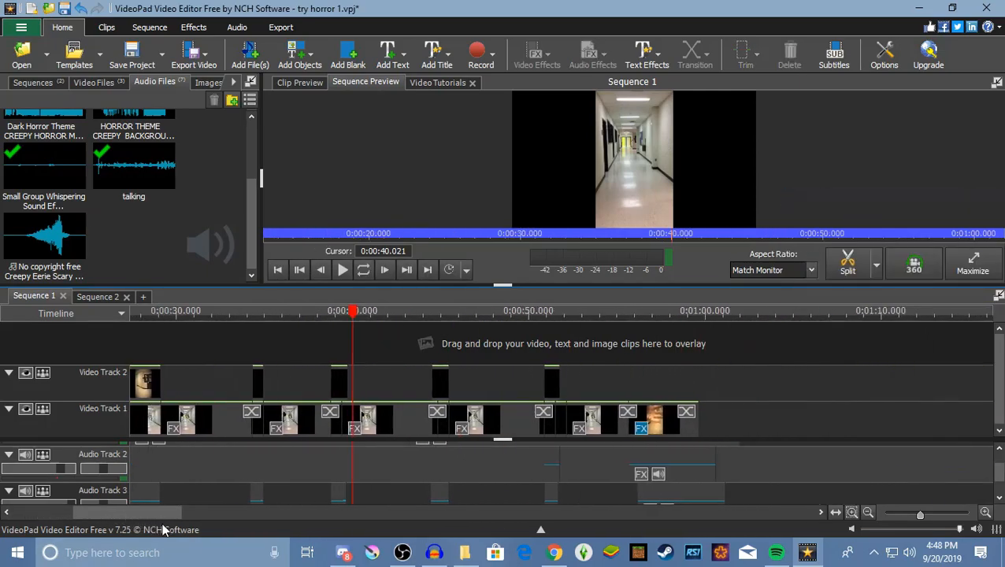
right_click(554, 468)
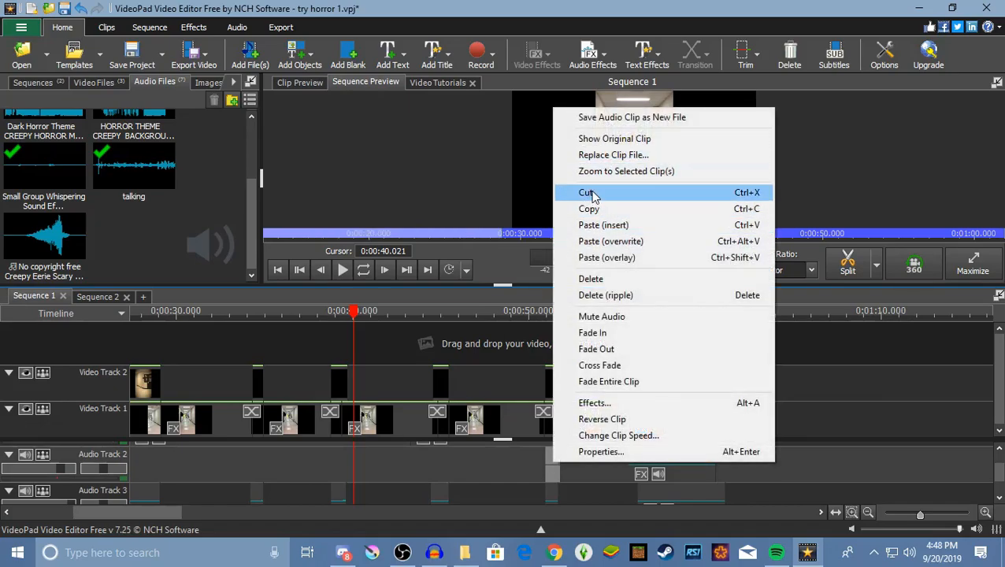
click(583, 192)
right_click(694, 471)
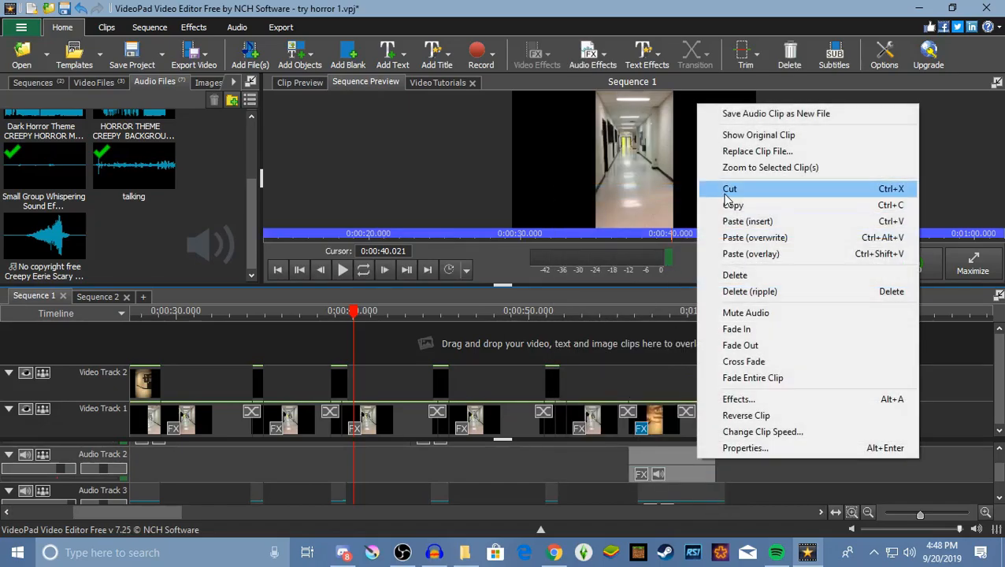
click(725, 189)
drag(640, 494, 629, 490)
- Play Sequence 1 from 0:00:00.000 to check the layered sound under the first overlay clips
drag(155, 523, 80, 535)
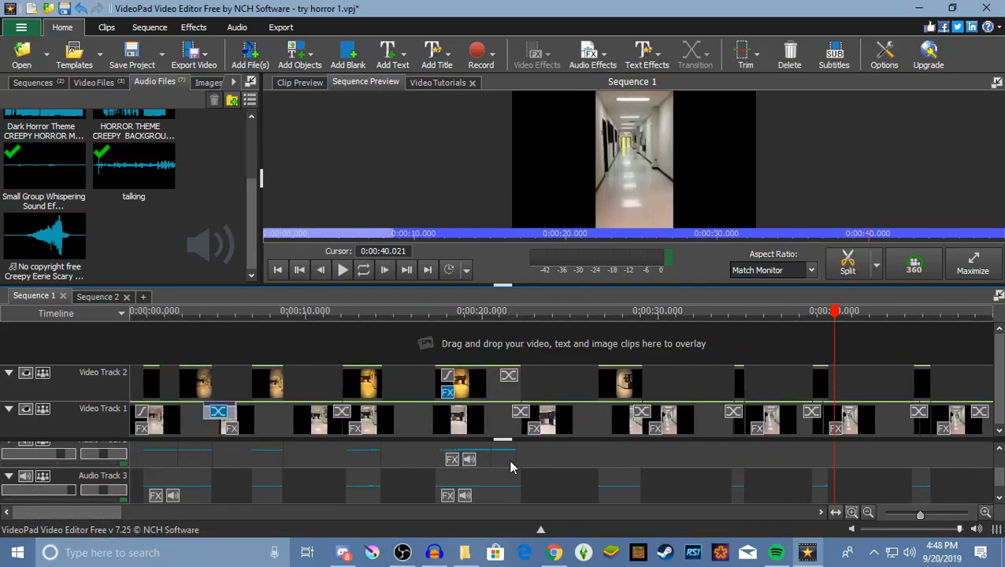
drag(840, 315, 133, 315)
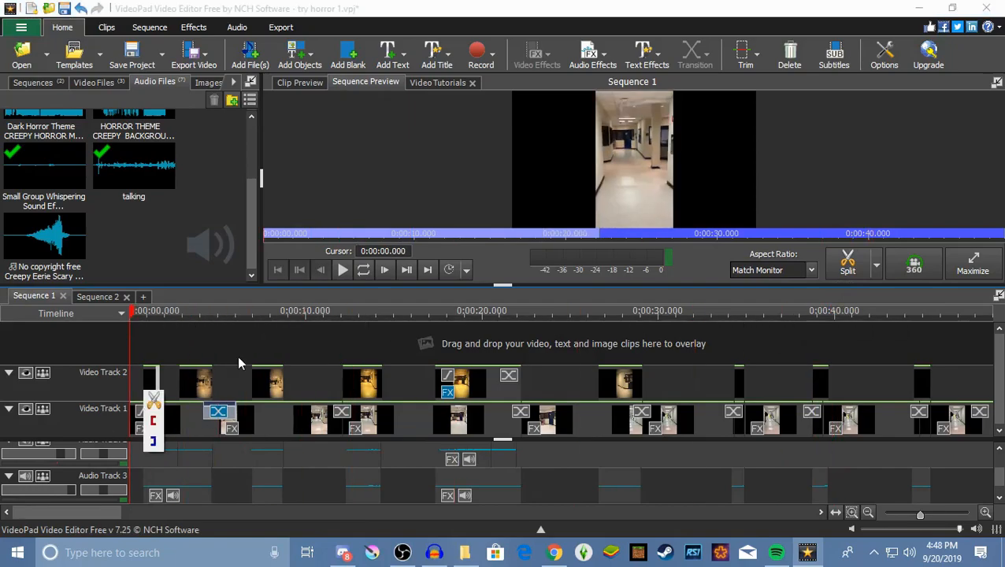
click(343, 270)
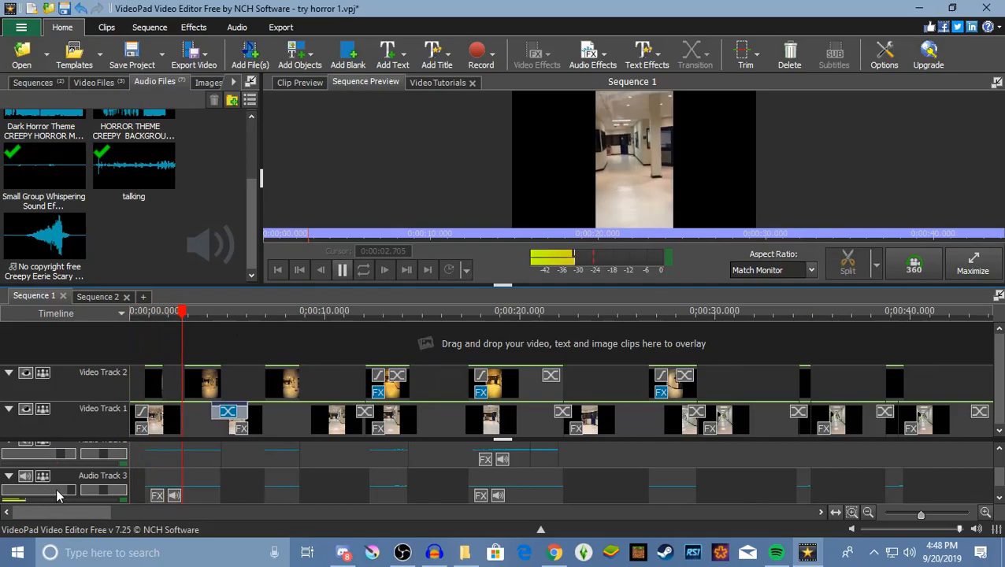
click(341, 271)
- Overwrite-paste a copy of Audio Track 2's second piece at 0:00:26.519, and extend it and the Audio Track 3 piece below to about 0:00:29.5
scroll(190, 451, up, 1)
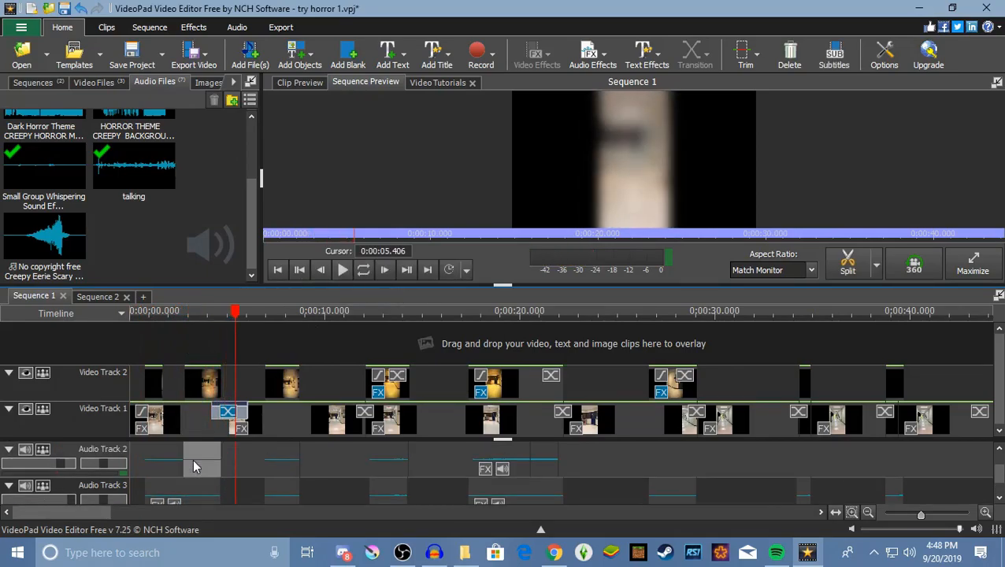
right_click(197, 463)
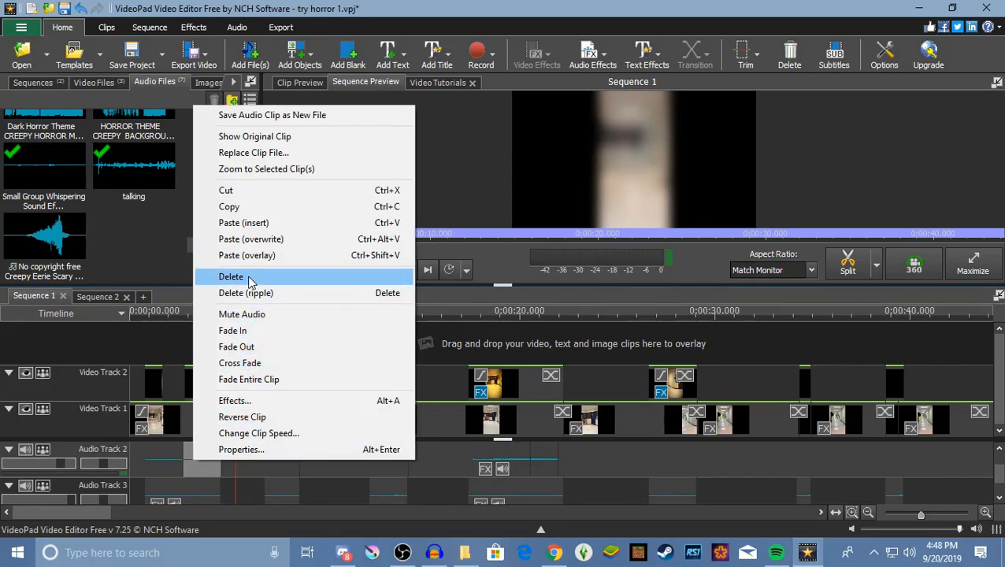
click(280, 207)
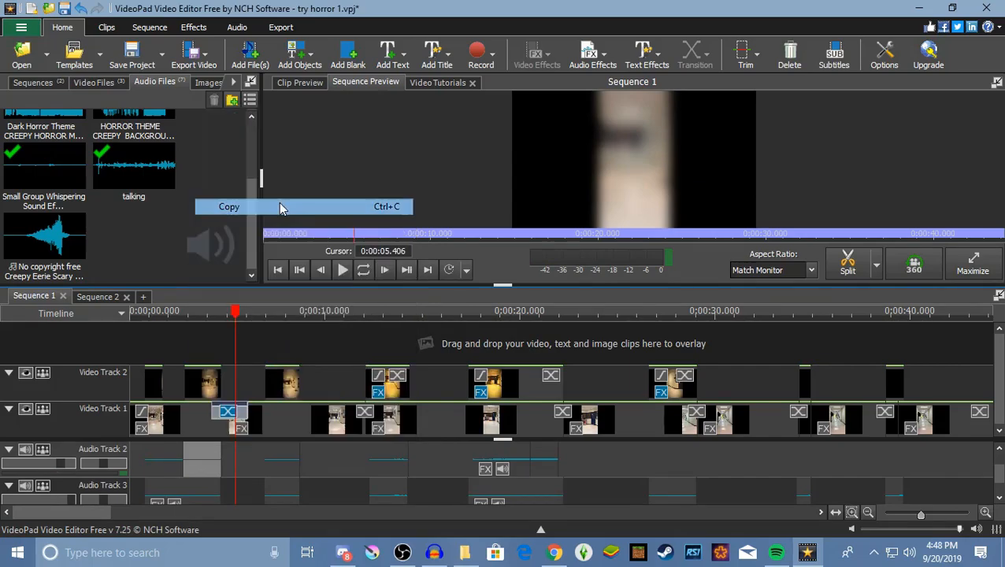
click(647, 460)
right_click(657, 457)
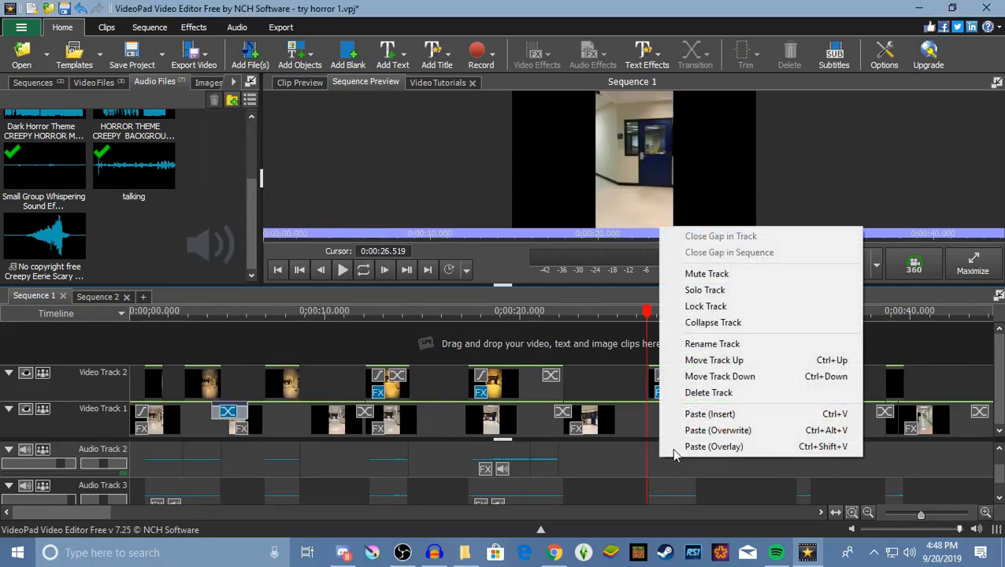
click(717, 430)
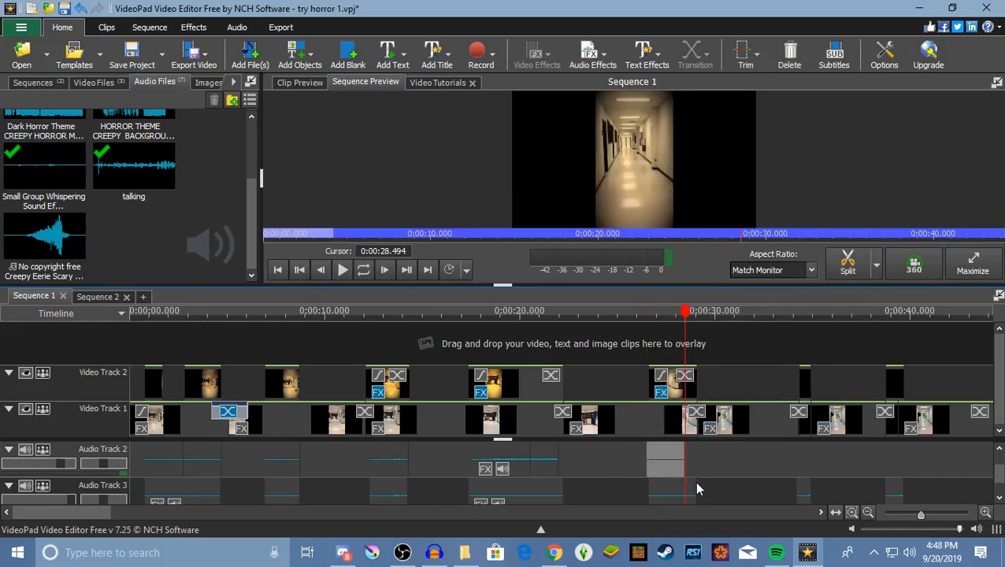
drag(685, 317, 621, 352)
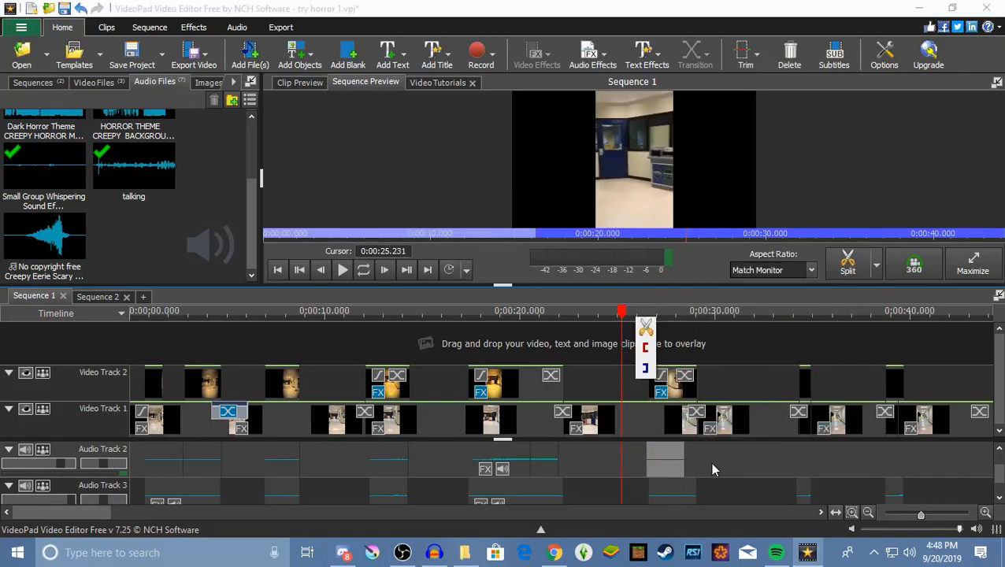
drag(683, 465, 707, 497)
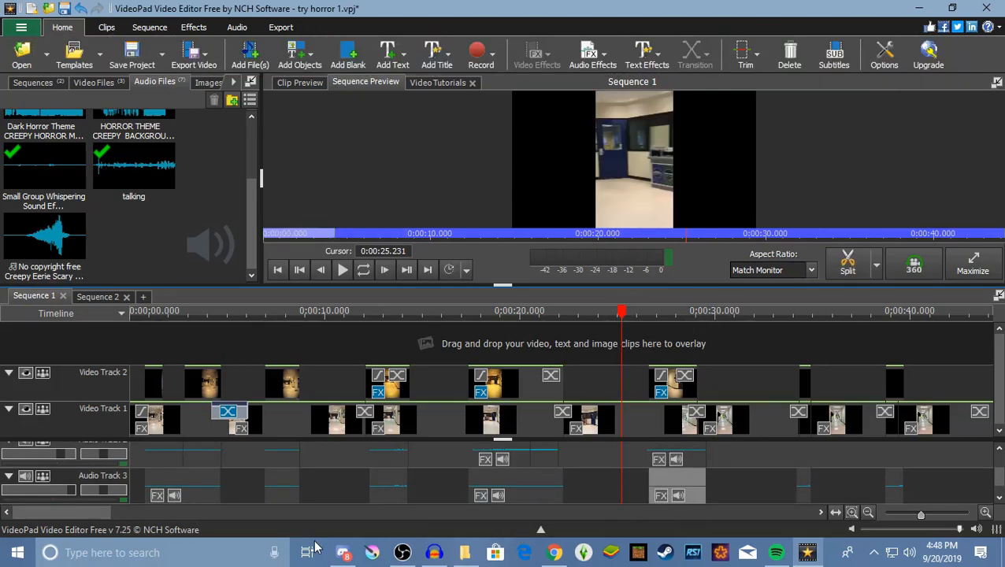
- Paste the copied piece onto Audio Track 2 at 0:00:34.117 with overwrite, and shorten its end to match the seventh overlay clip
drag(76, 510, 122, 518)
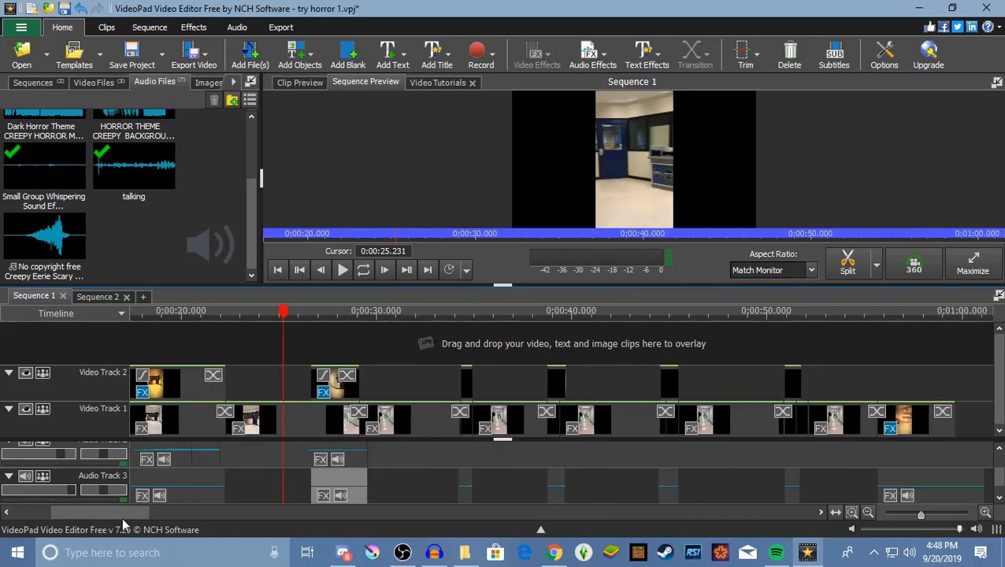
click(459, 454)
right_click(463, 451)
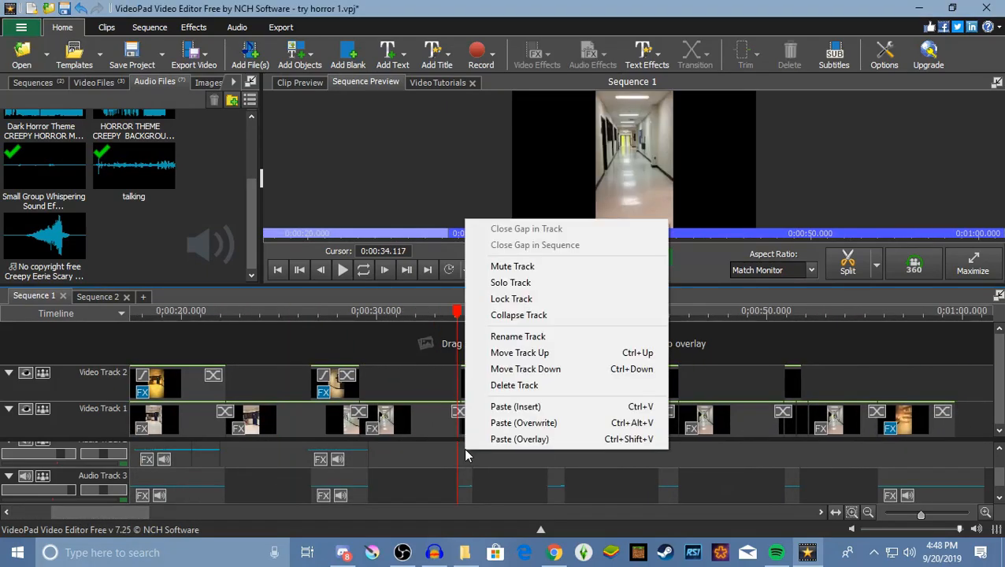
click(520, 429)
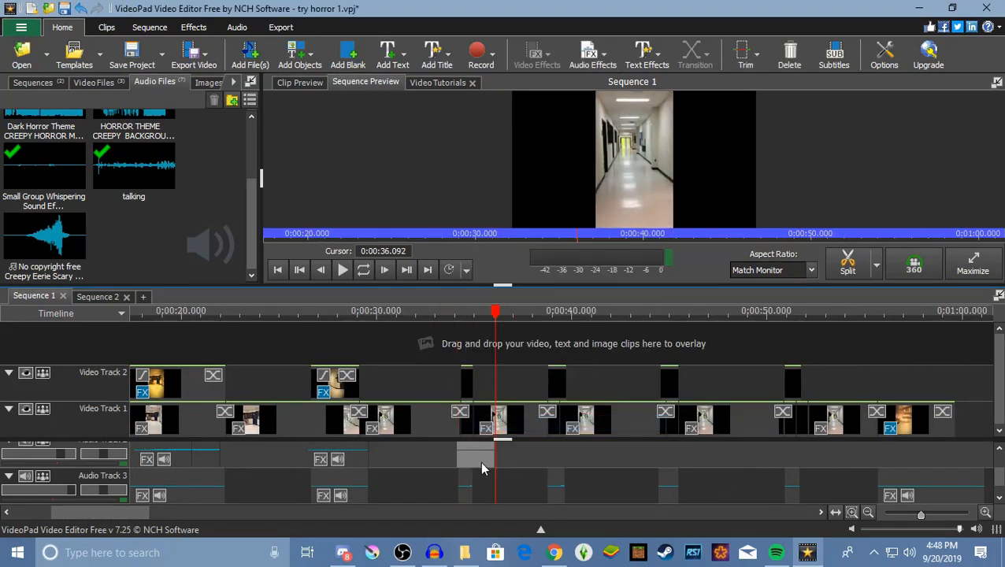
drag(493, 320, 437, 337)
drag(488, 461, 472, 459)
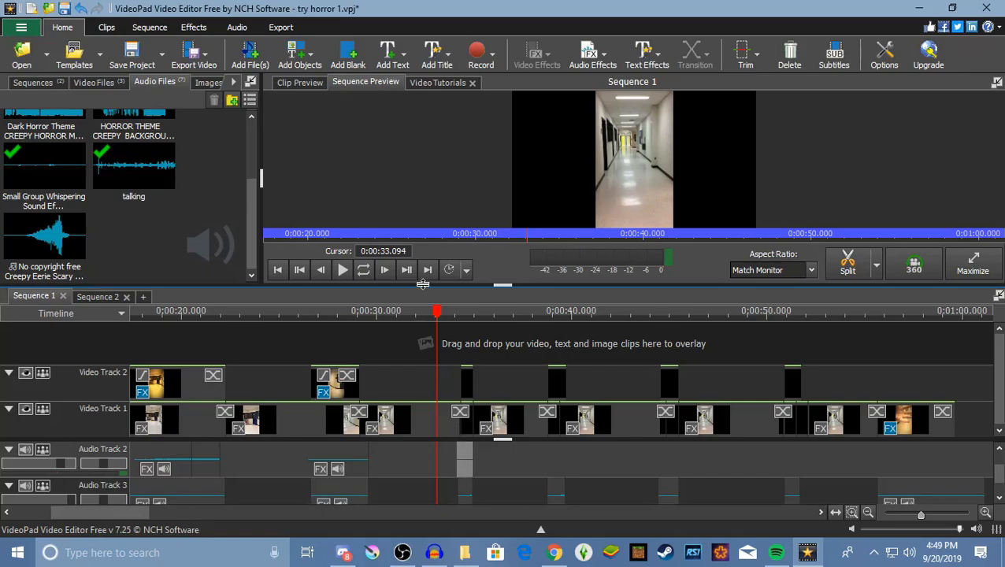
- Paste the copied piece onto Audio Track 2 at 0:00:38.739 with overwrite, and fit both tracks' pieces to the eighth overlay clip
drag(435, 314, 548, 340)
right_click(552, 453)
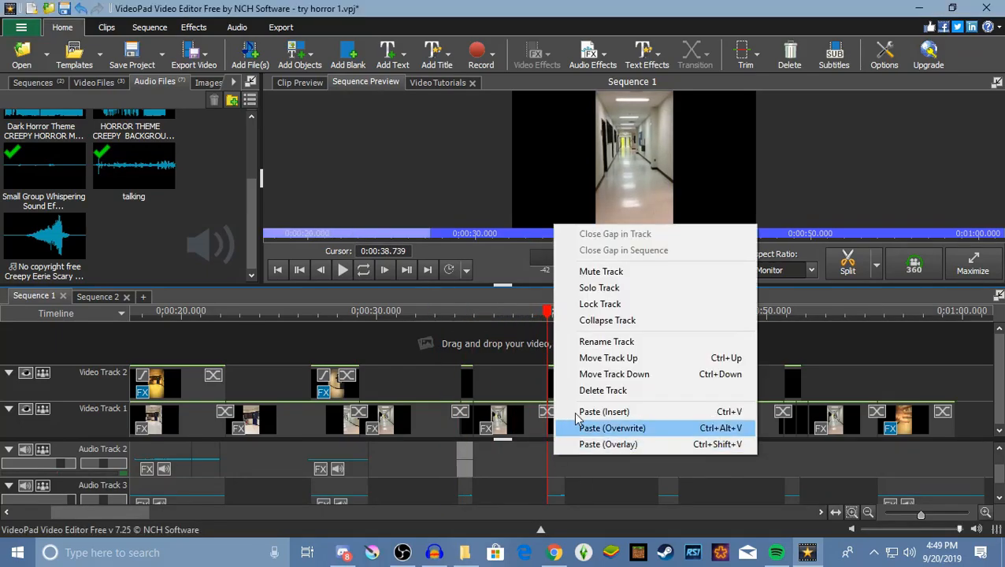
click(612, 428)
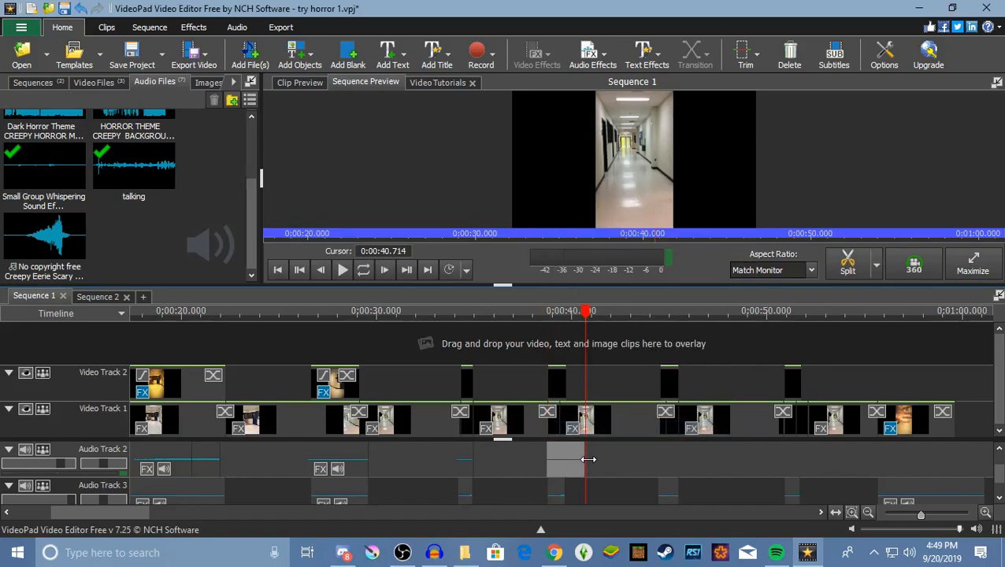
drag(549, 465, 557, 465)
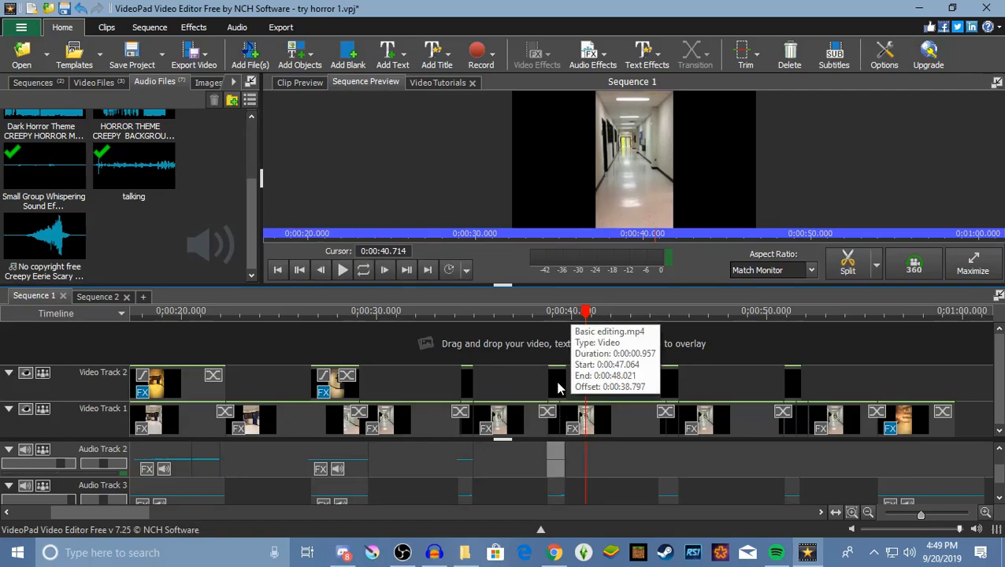
drag(554, 471, 567, 487)
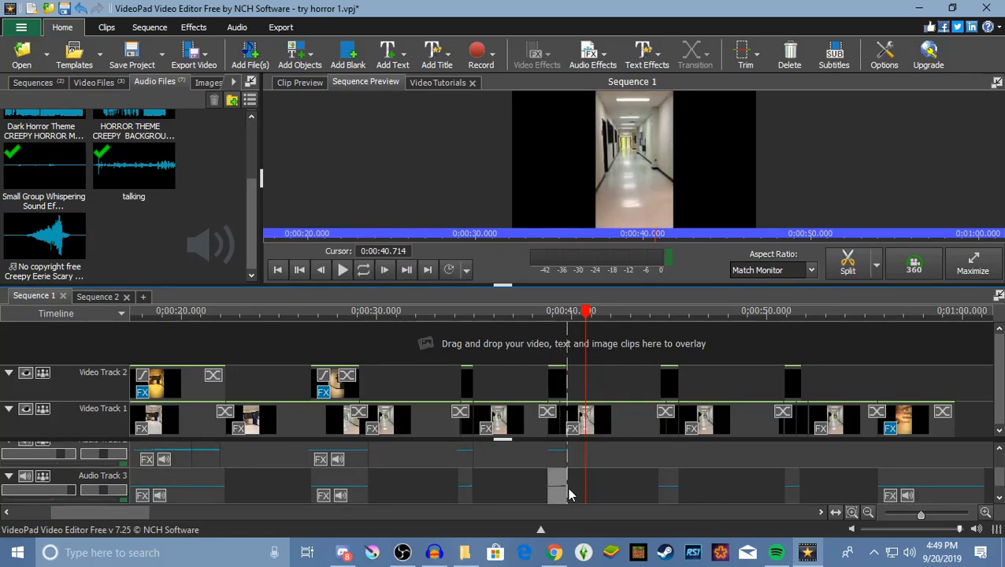
- Paste the copied piece onto Audio Track 2 at 0:00:44.535 with overwrite, and shorten its end to match the ninth overlay clip
click(664, 451)
click(660, 314)
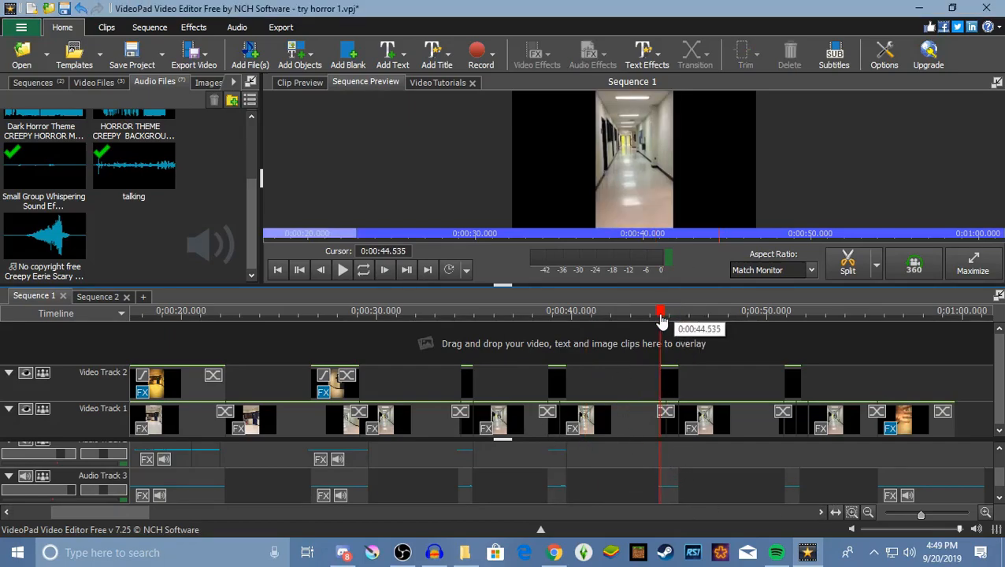
right_click(670, 456)
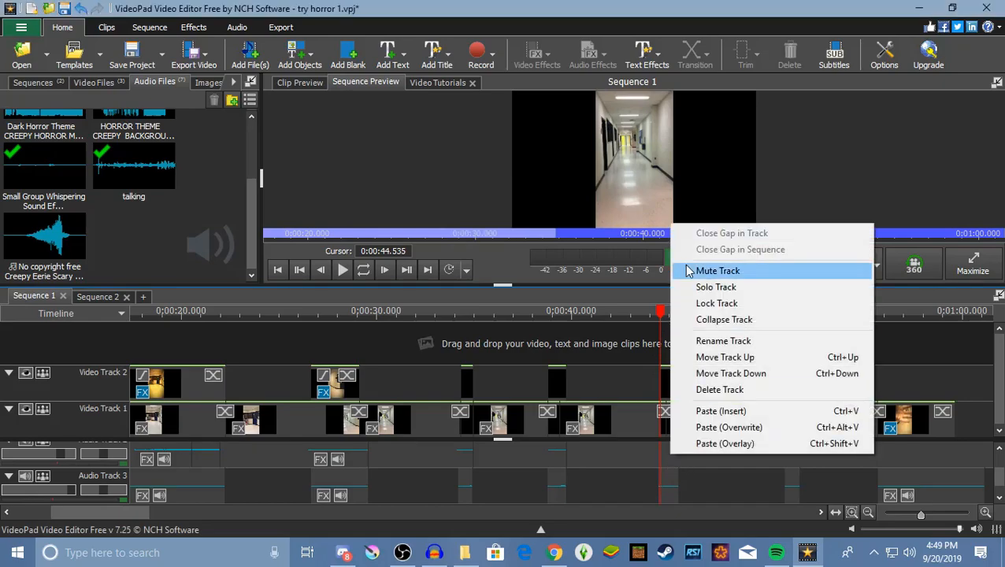
click(696, 430)
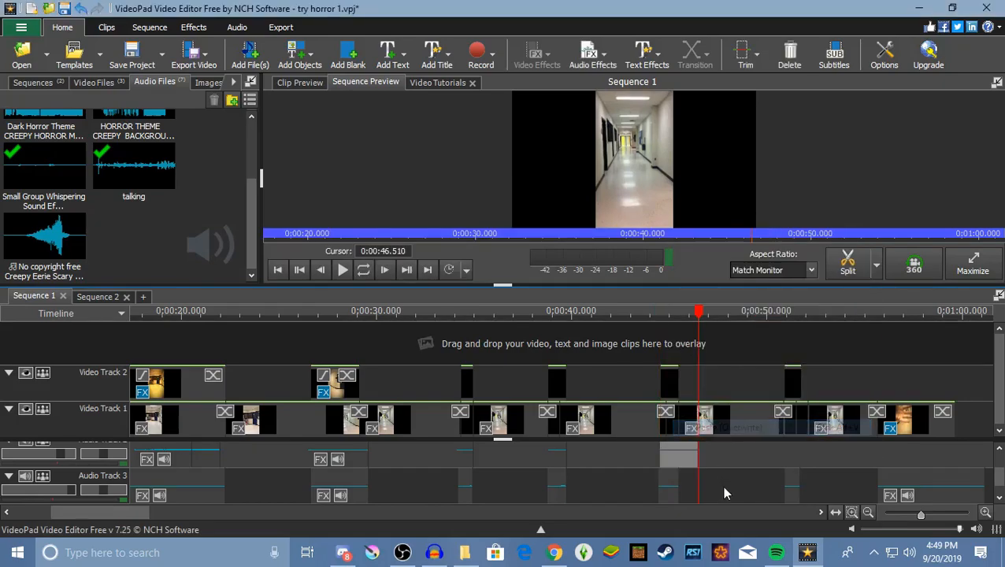
drag(697, 313, 660, 328)
drag(695, 447, 677, 452)
- Paste the copied piece onto Audio Track 2 at 0:00:50.937 with overwrite, and shorten its end to match the tenth overlay clip
drag(671, 316, 786, 318)
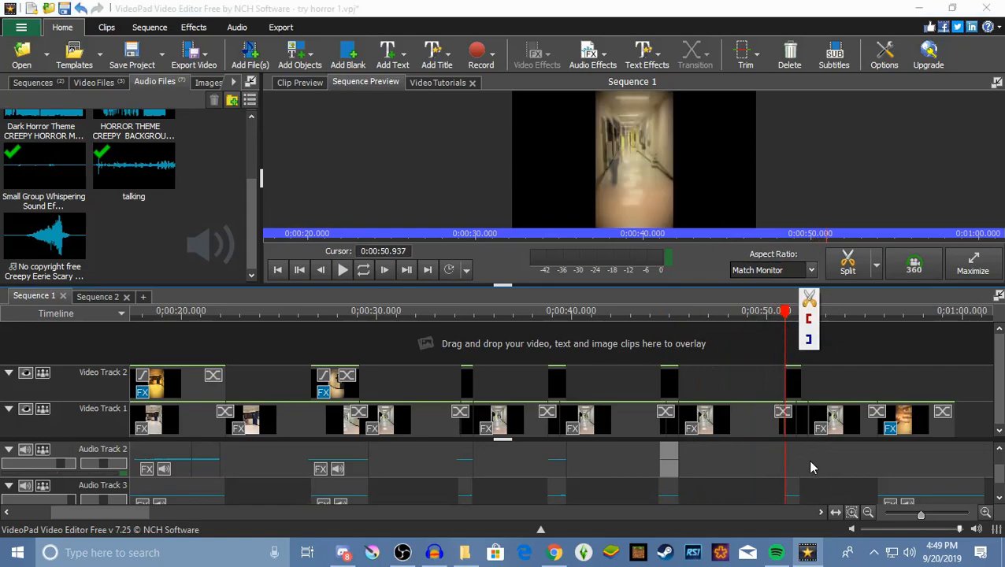
right_click(790, 443)
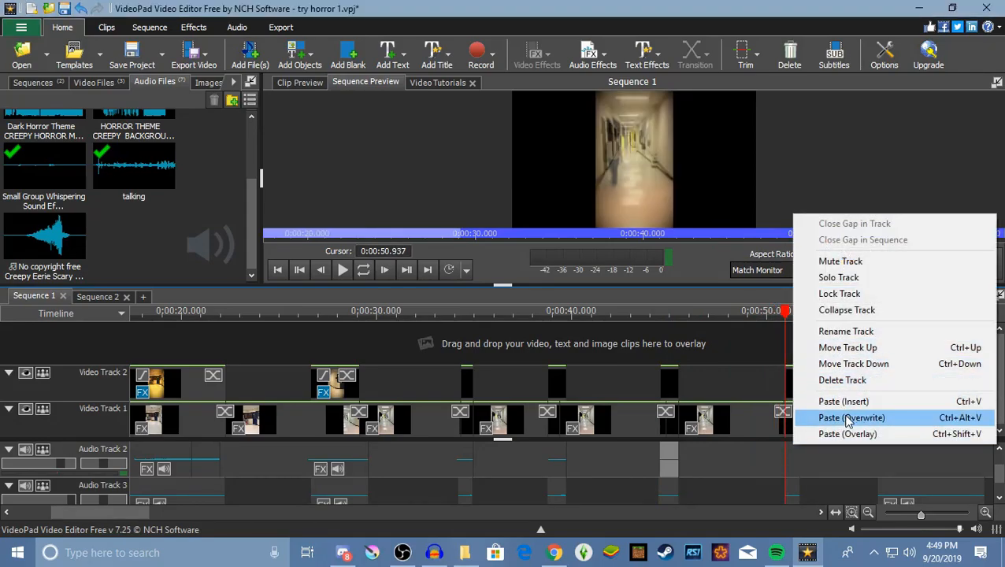
click(849, 418)
drag(824, 312, 776, 313)
mouse_move(817, 462)
mouse_down()
mouse_move(794, 464)
mouse_move(857, 461)
mouse_move(800, 456)
mouse_up()
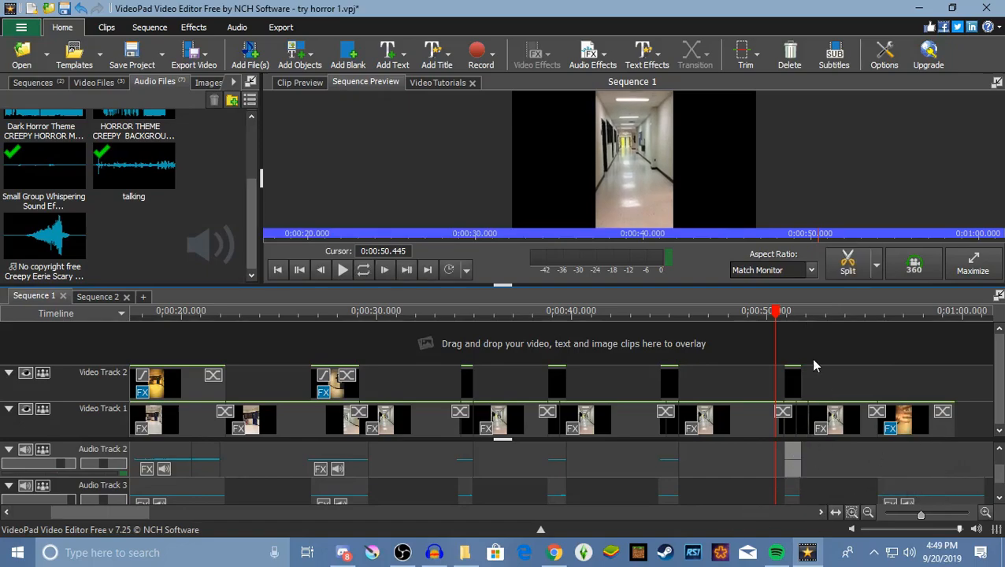
- Overwrite-paste the copied piece onto Audio Track 2 at 0:00:55.673, and extend its end to about 0:00:59.3
drag(775, 318, 879, 342)
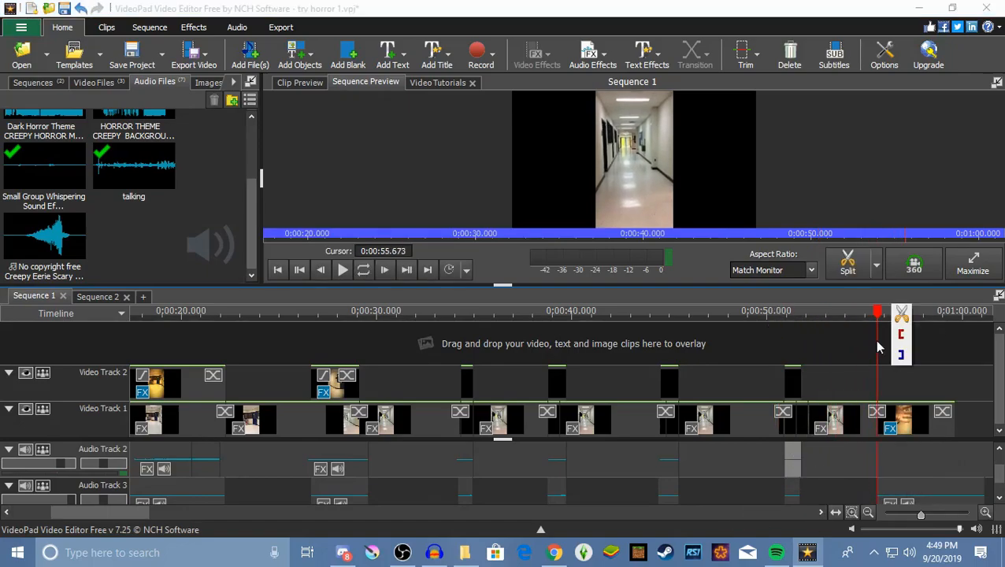
right_click(896, 467)
click(841, 433)
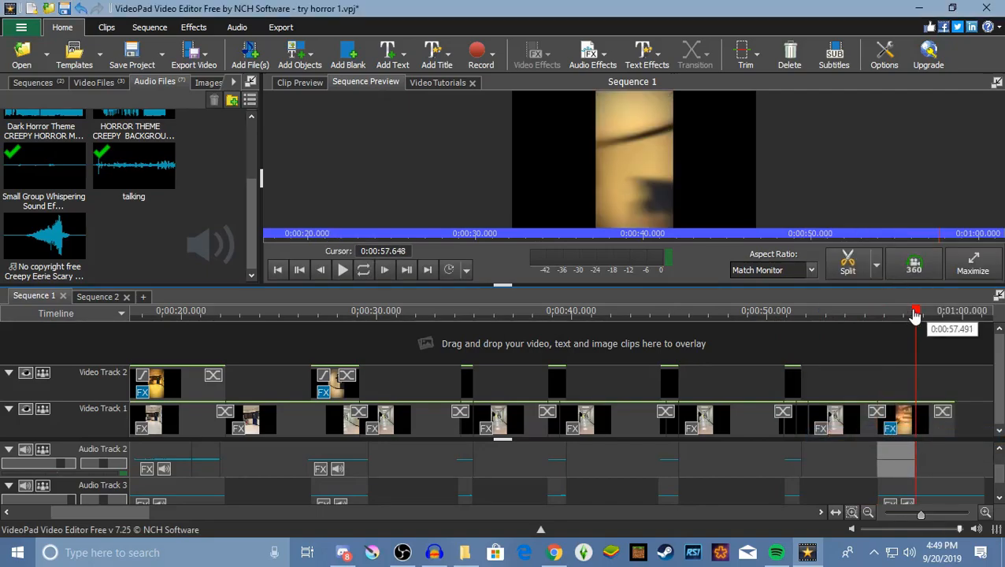
drag(915, 313, 881, 315)
drag(912, 463, 948, 464)
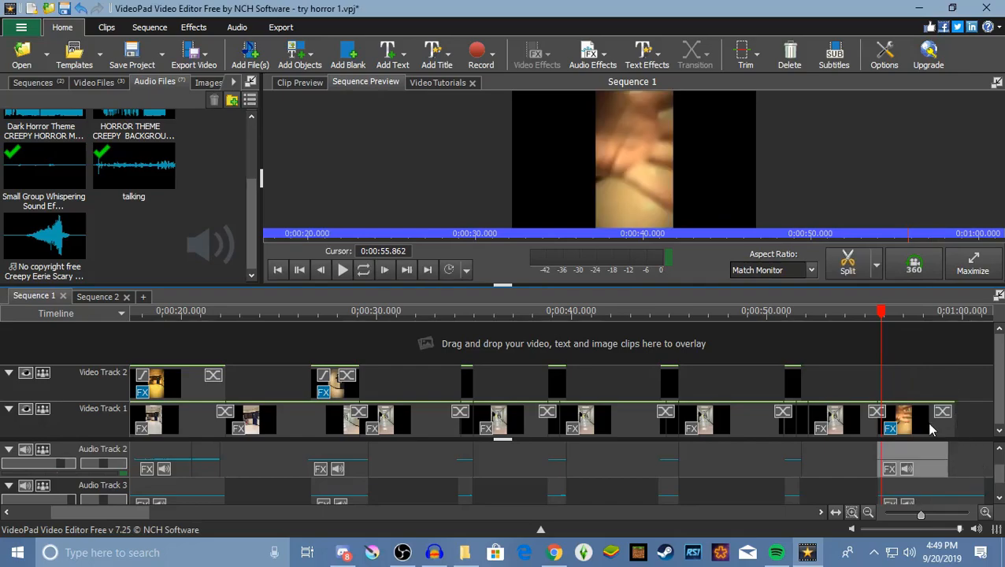
- Insert-paste another copy onto Audio Track 2 at 0:00:59.348, and trim the final pieces on Audio Tracks 2 and 3 to about 0:01:01
drag(883, 315, 955, 350)
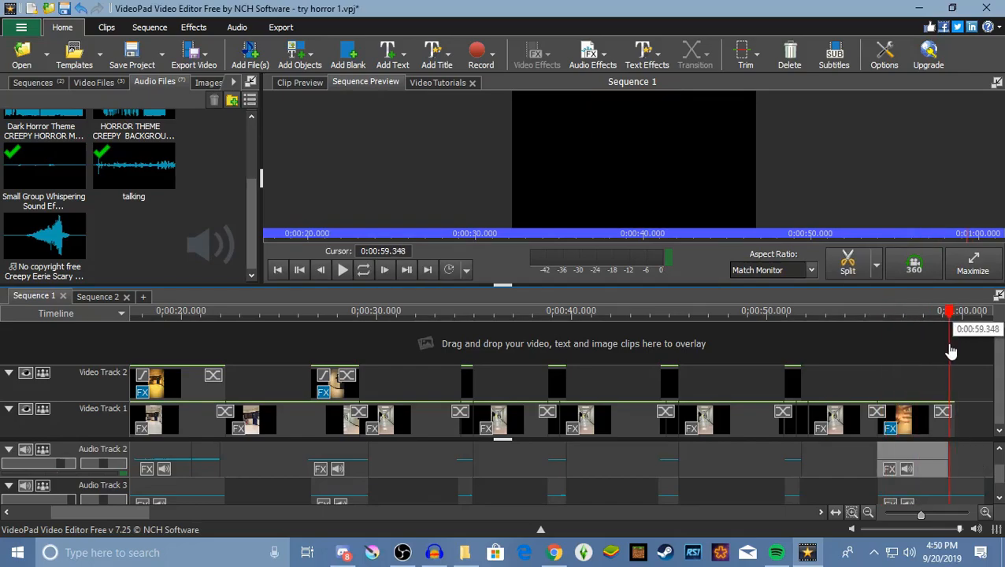
right_click(966, 466)
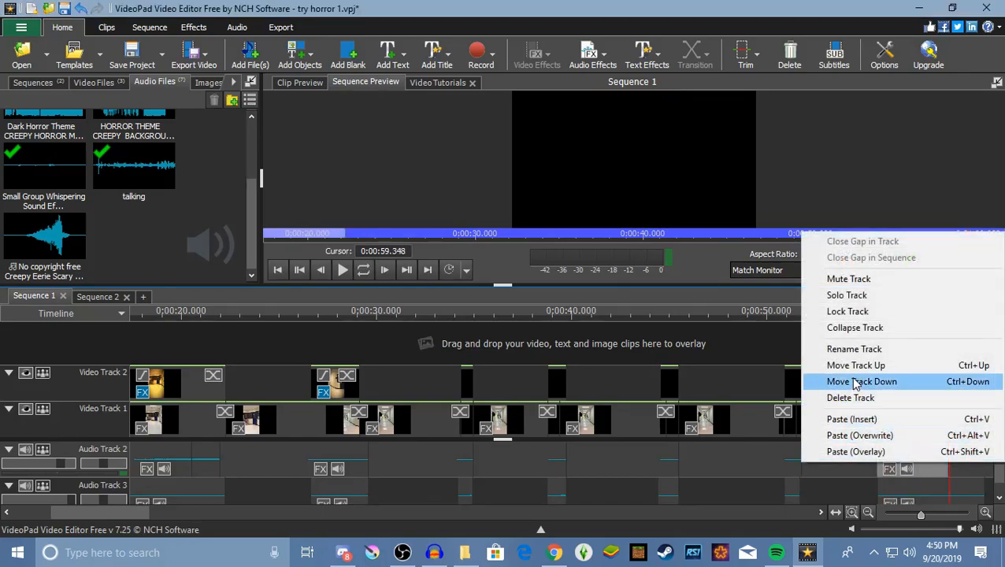
click(855, 418)
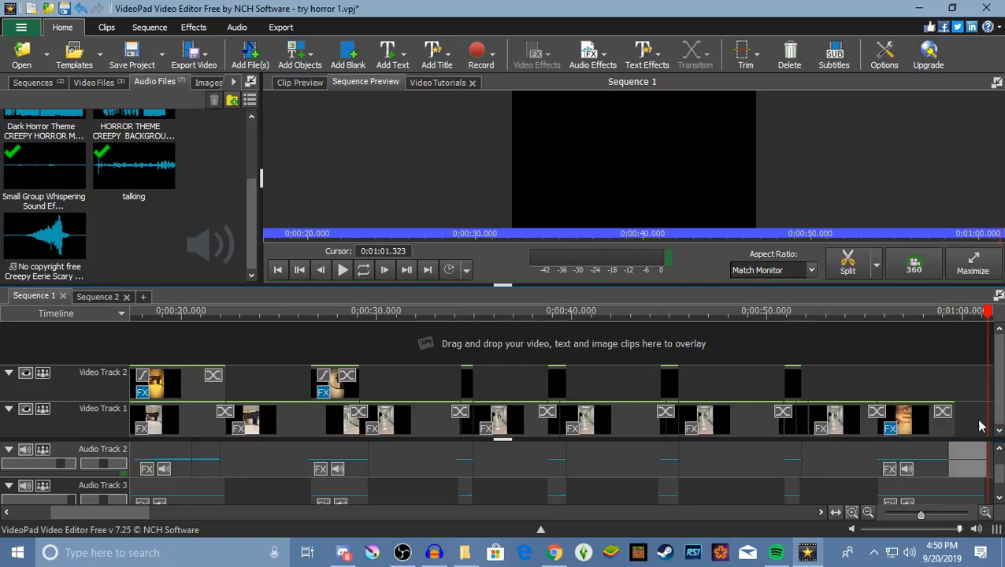
drag(989, 313, 930, 315)
drag(982, 492, 980, 463)
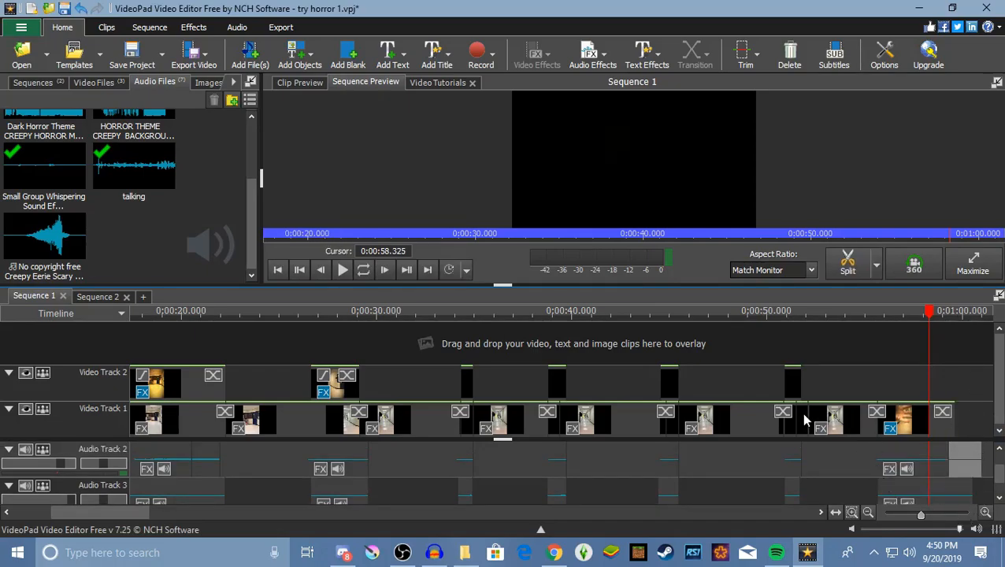
- Play Sequence 1 from about 0:00:00.3 to check the layered sound effects, and pause the playback at about 0:00:25.5
drag(930, 315, 71, 355)
drag(102, 516, 68, 516)
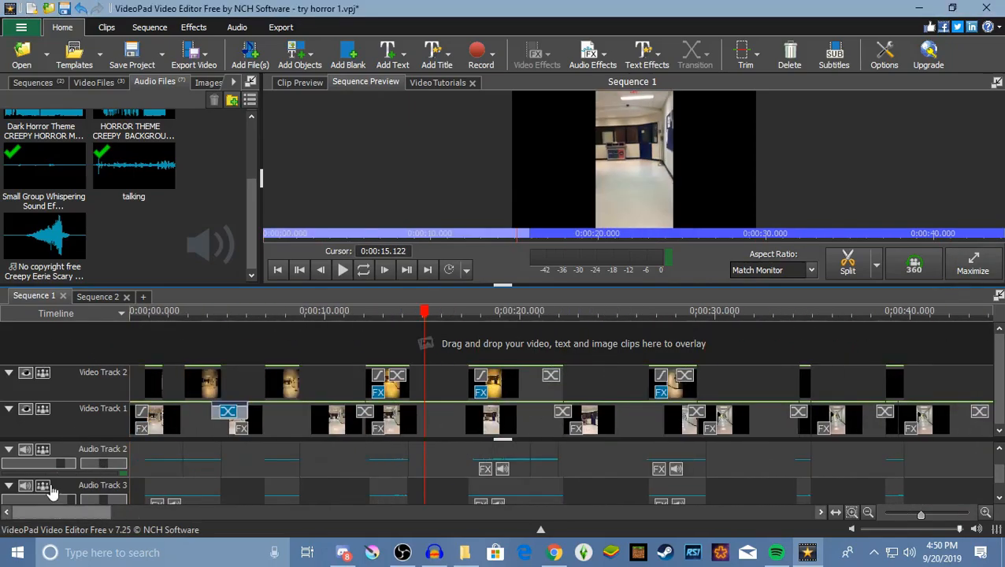
click(137, 331)
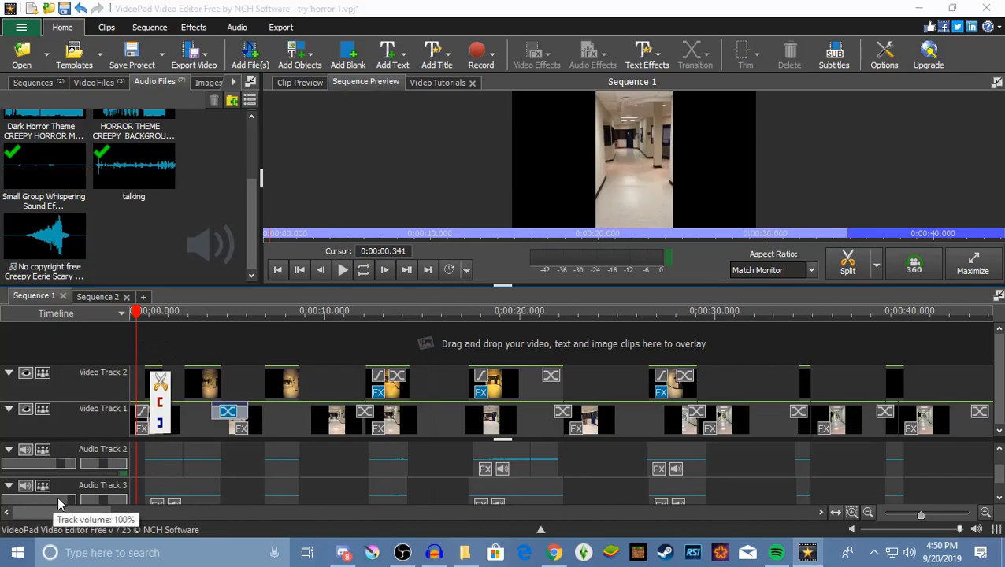
click(344, 271)
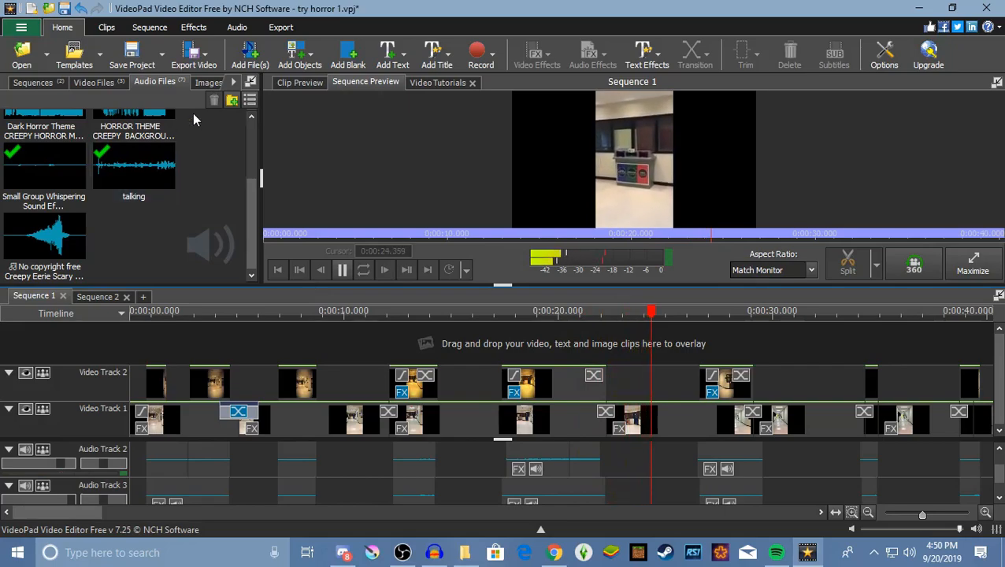
key(space)
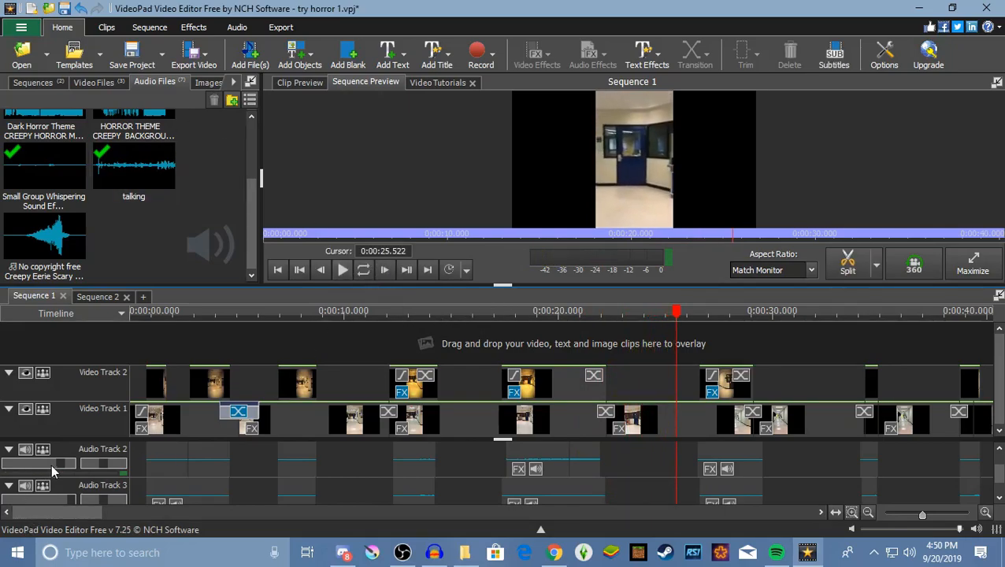
- Set Audio Track 2's volume to 35% and replay Sequence 1 from about 0:00:00.3
drag(48, 461, 30, 470)
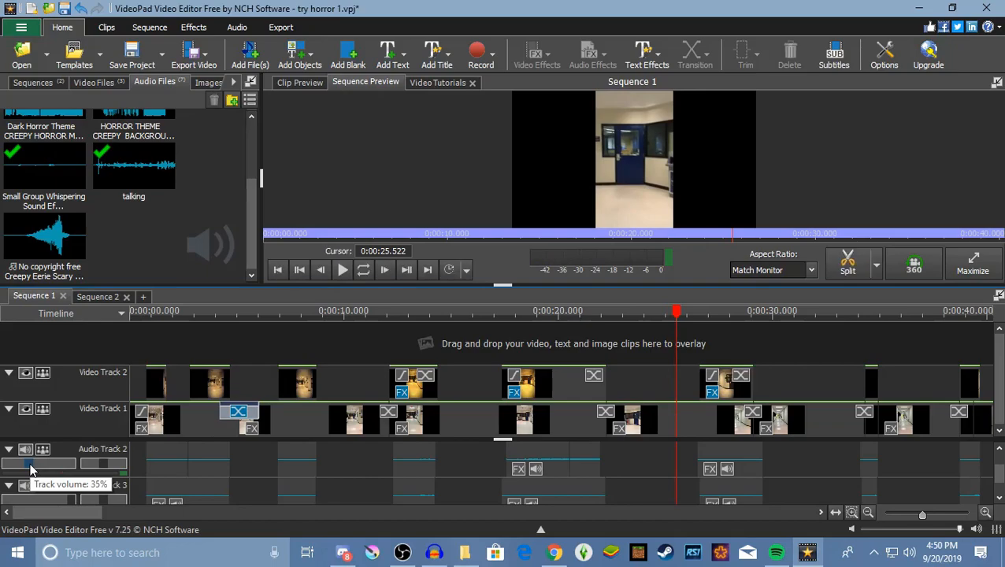
click(136, 312)
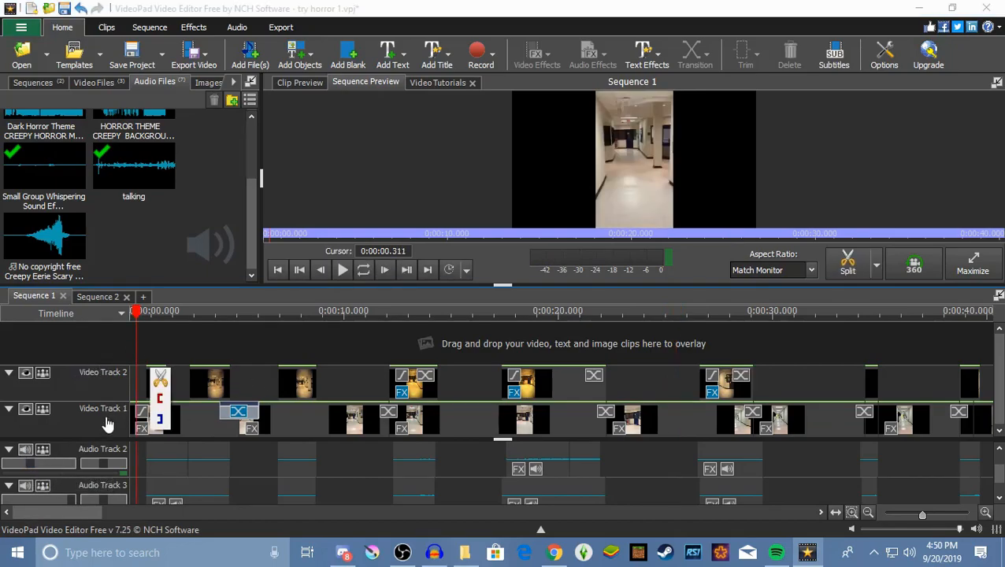
click(342, 270)
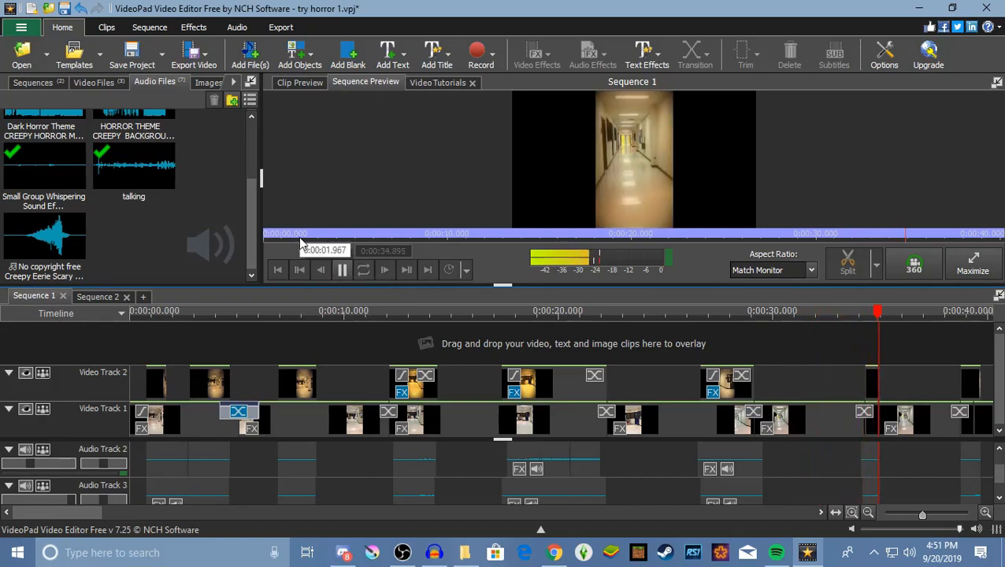
- Start exporting Sequence 1 as a video file and name the export file "Freaky fun"
click(204, 51)
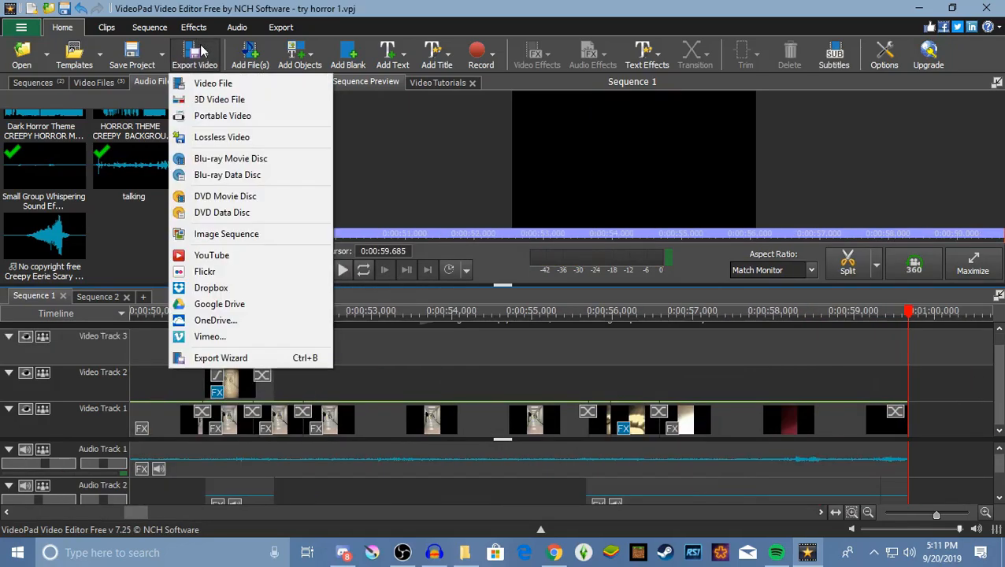
click(210, 85)
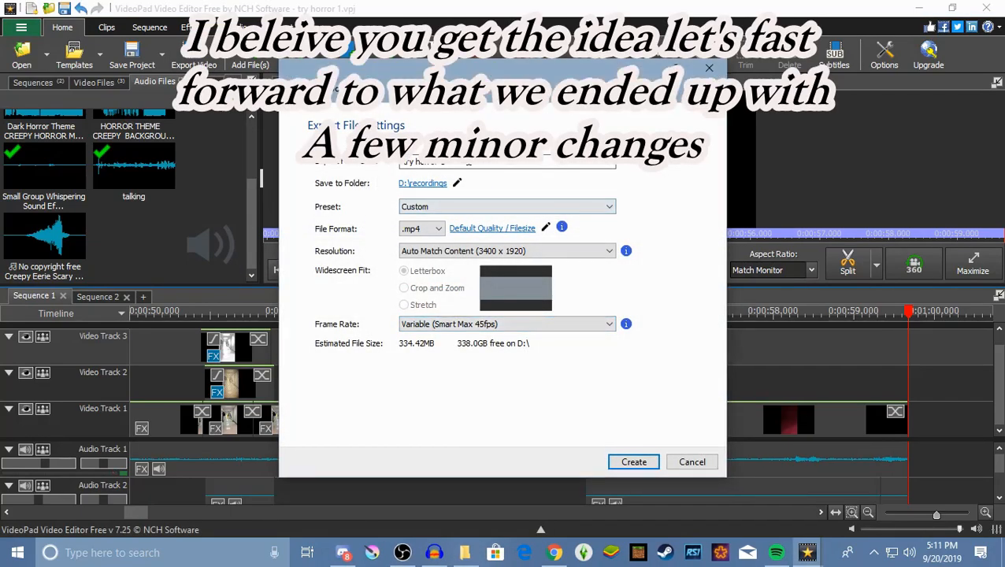
triple_click(453, 161)
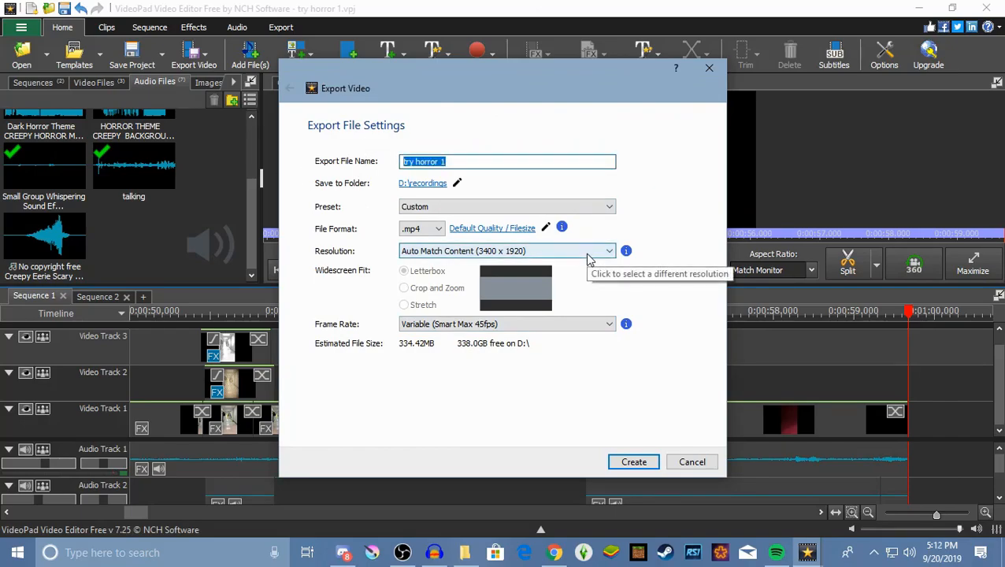
text(Frea)
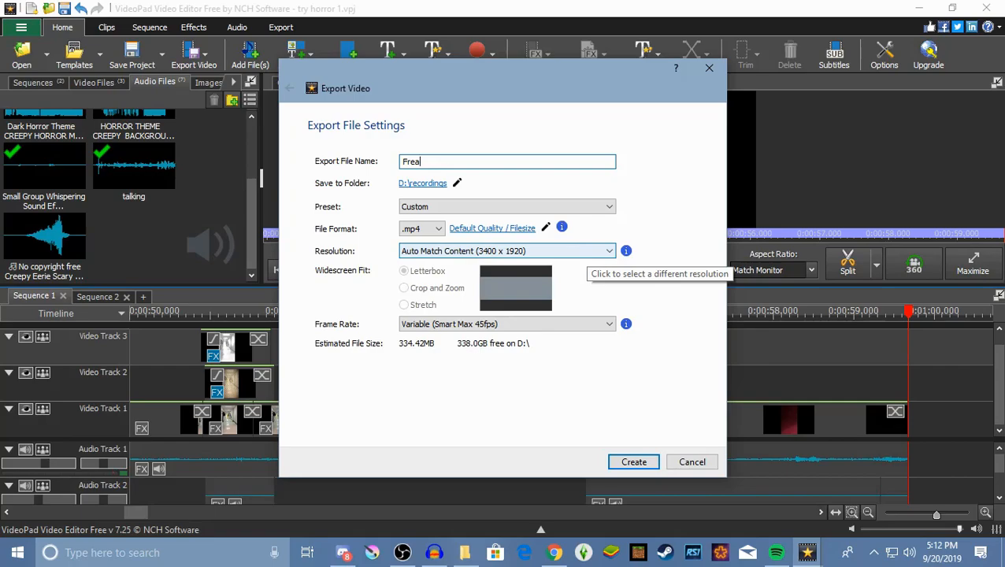
text(ky fun)
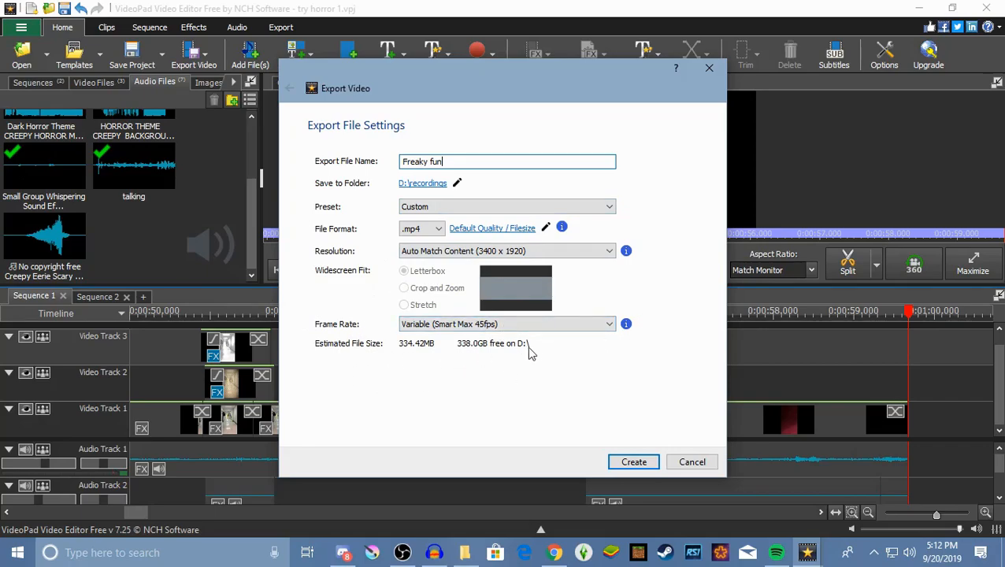
- Set the export file format to .avi and create the video
click(436, 229)
click(413, 263)
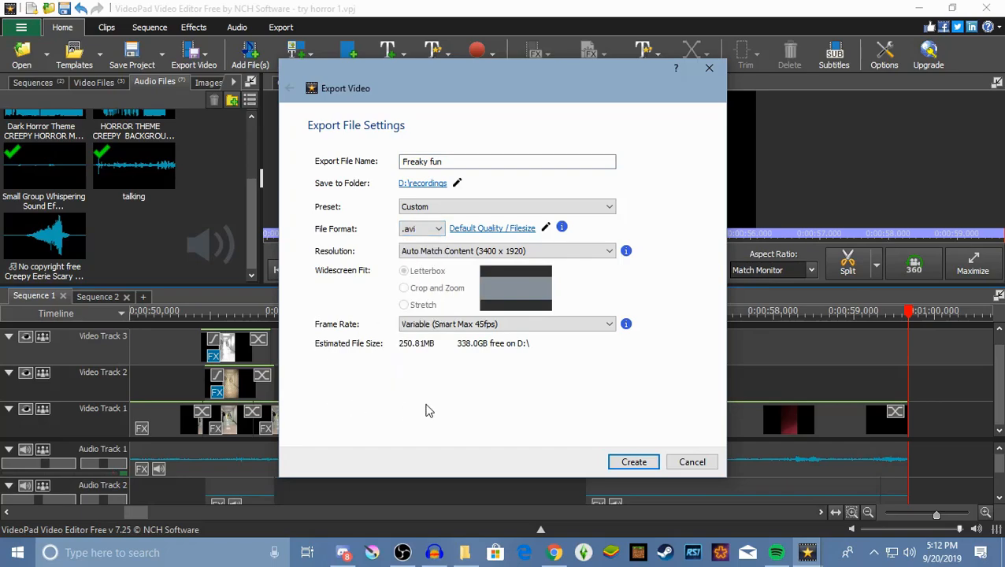
click(634, 461)
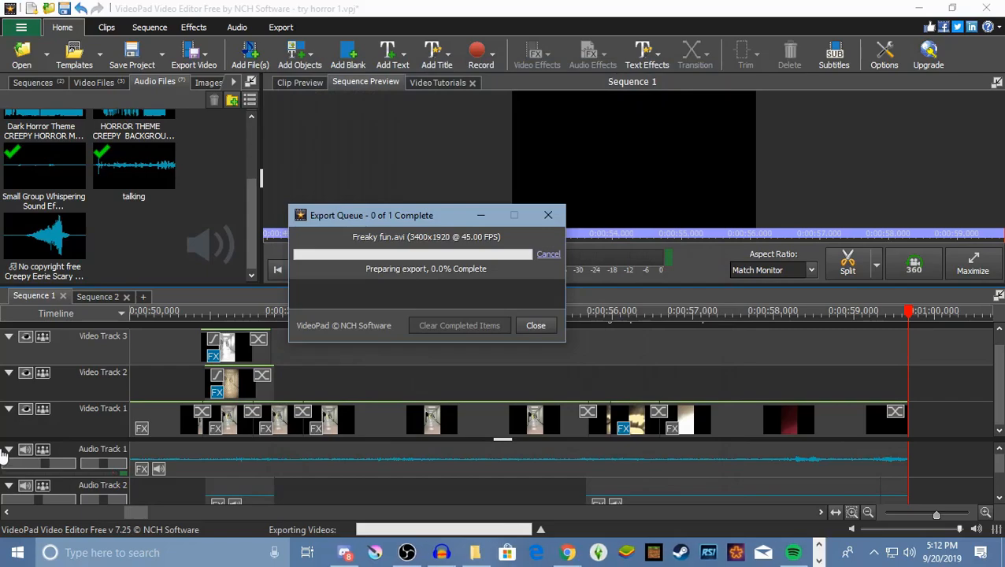